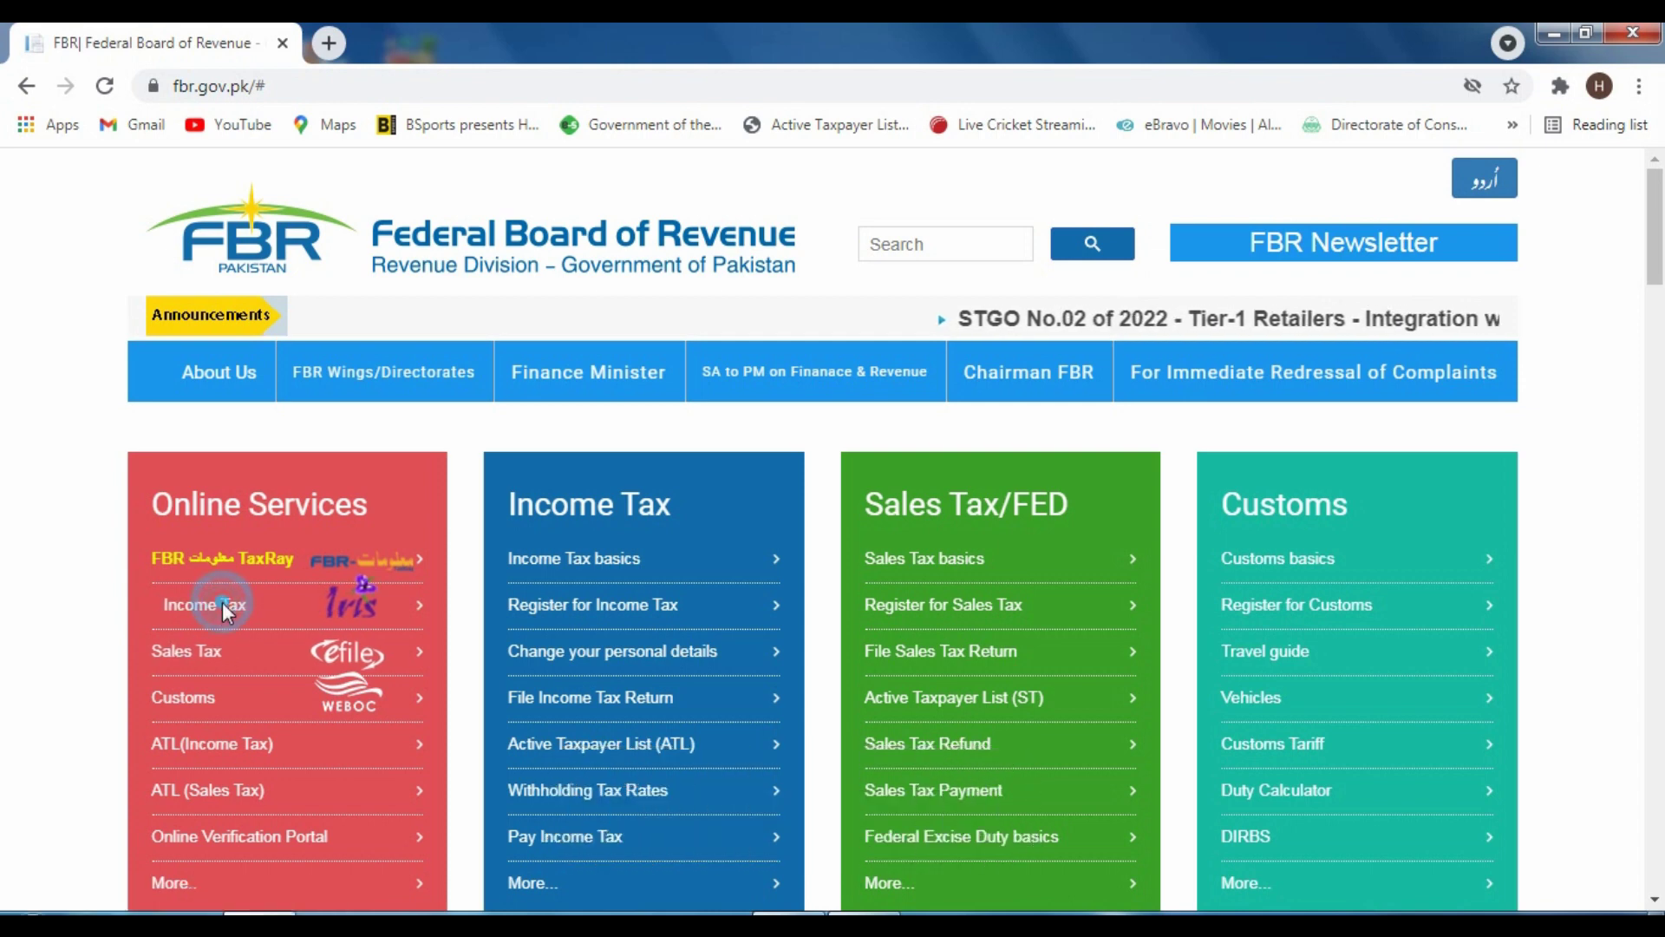
Go to the IRIS income tax login page and sign in to the taxpayer account
left_click(222, 604)
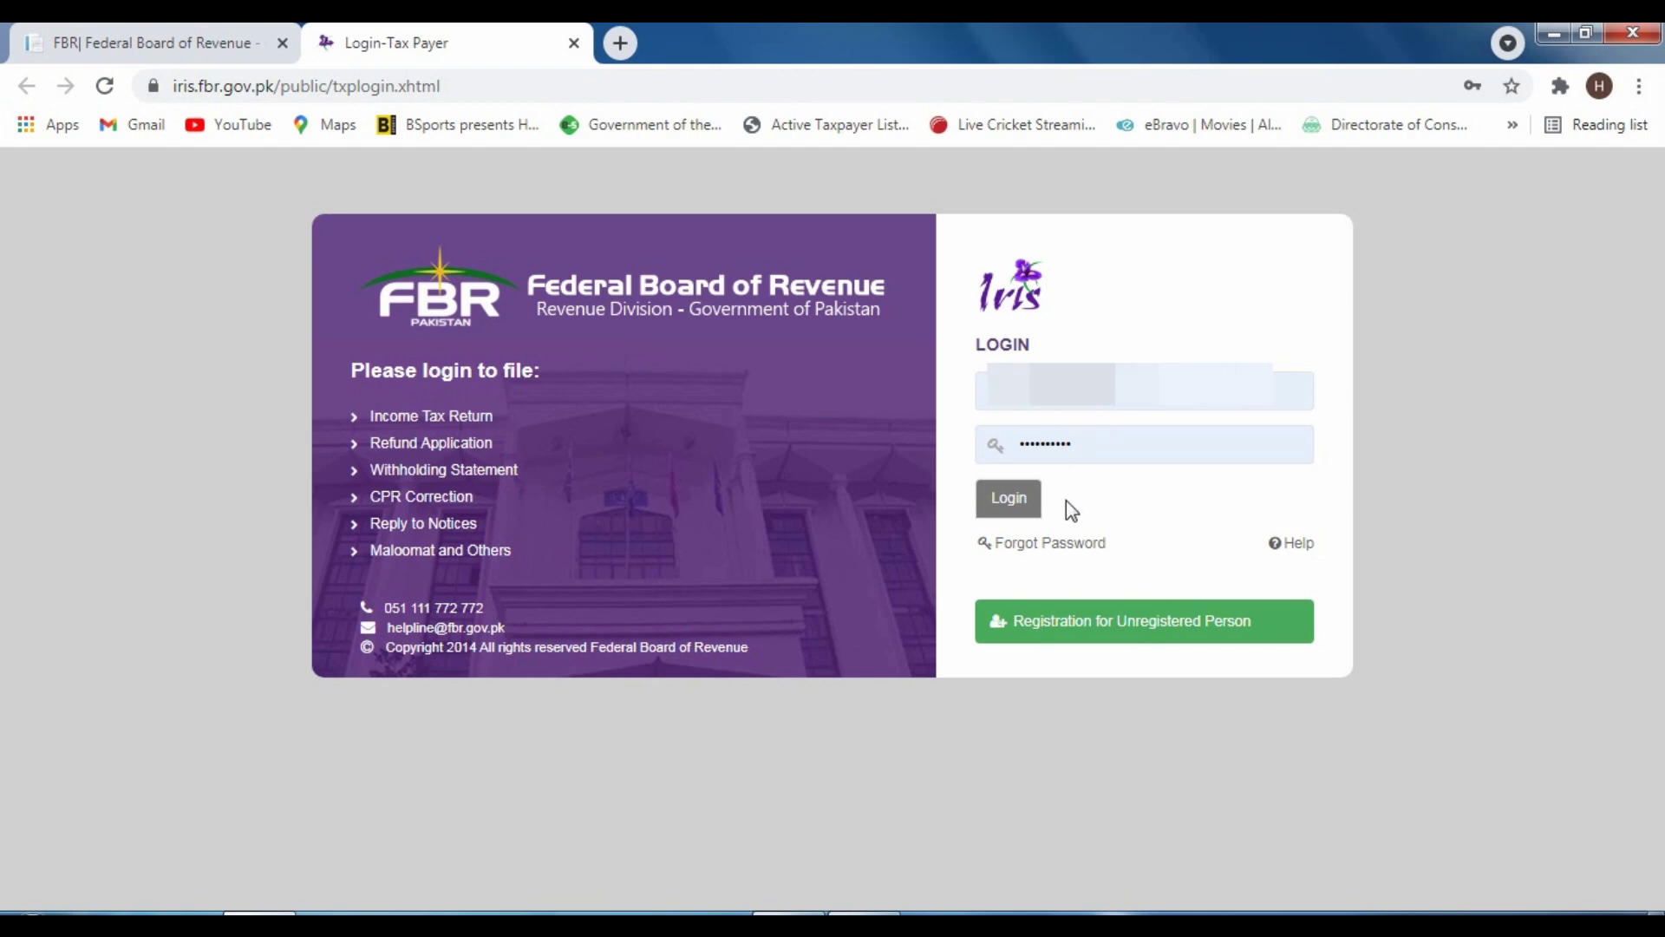
left_click(1001, 510)
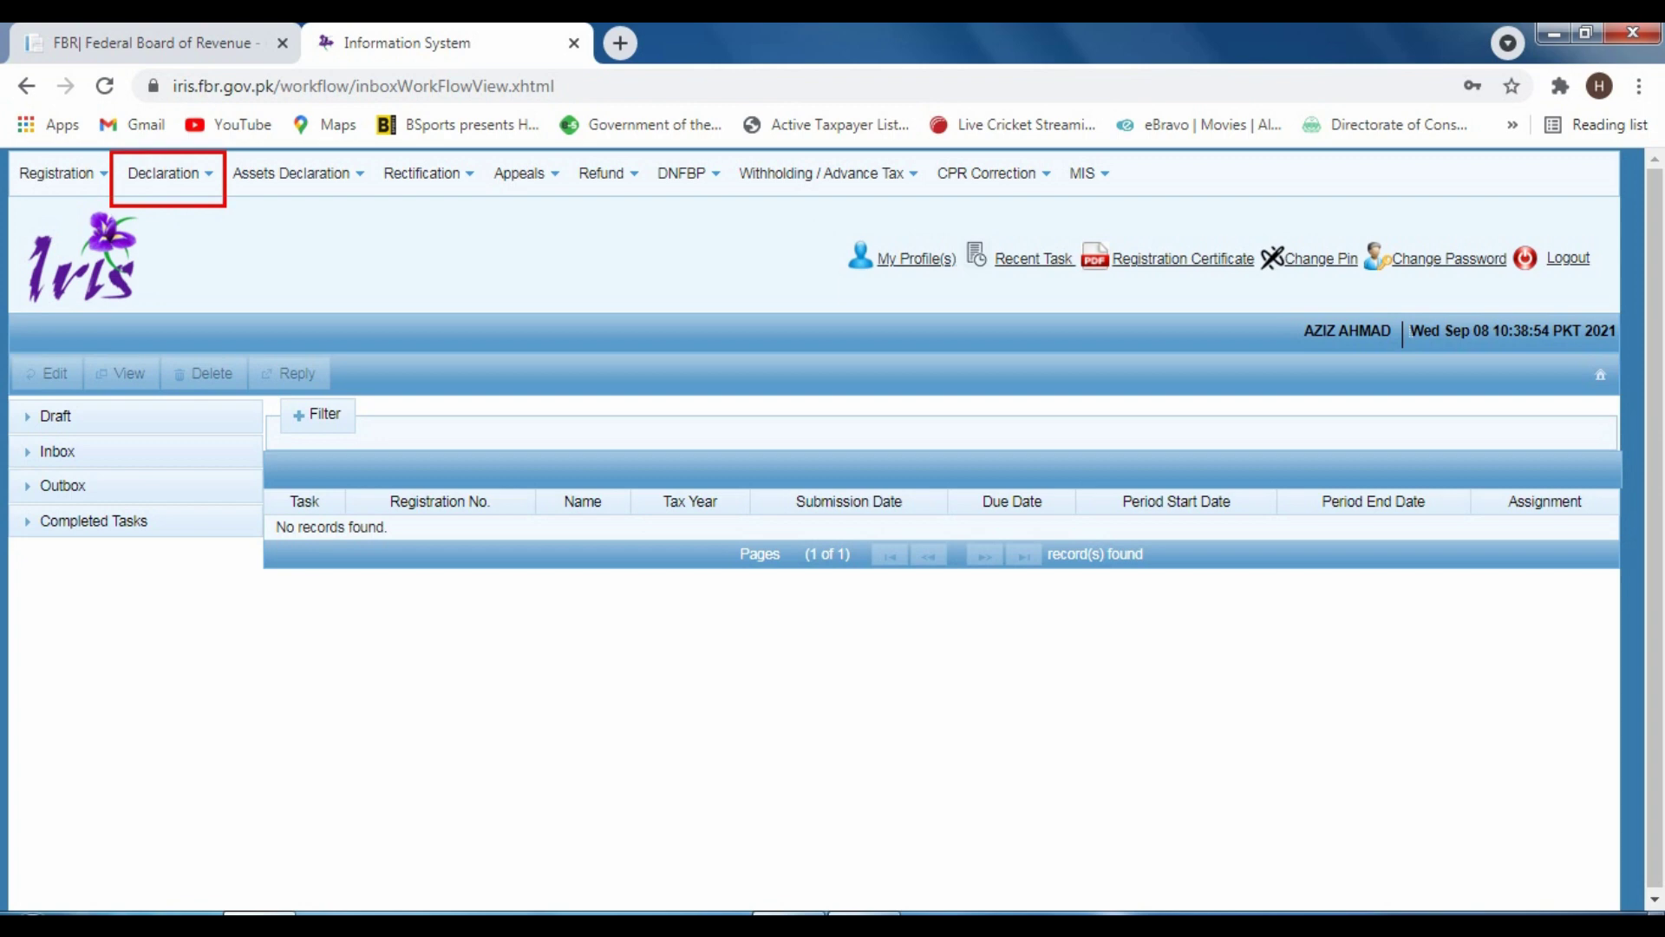
From the Declaration menu, start an original Normal Return (Ind/AOP/COY)
left_click(193, 184)
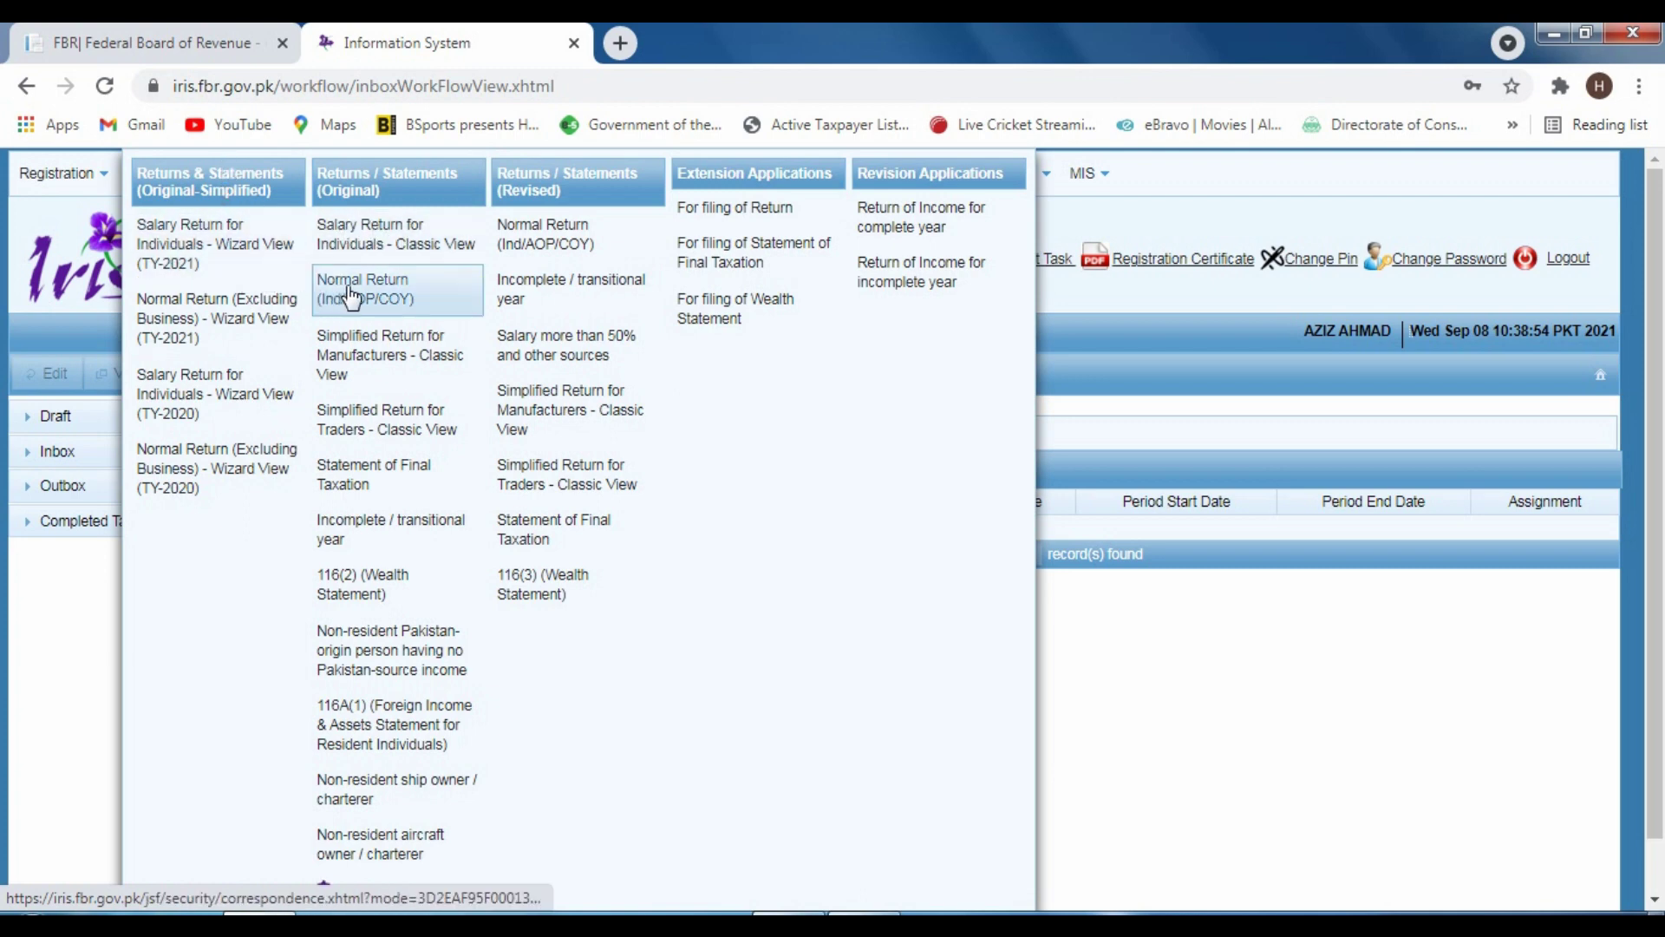
left_click(314, 275)
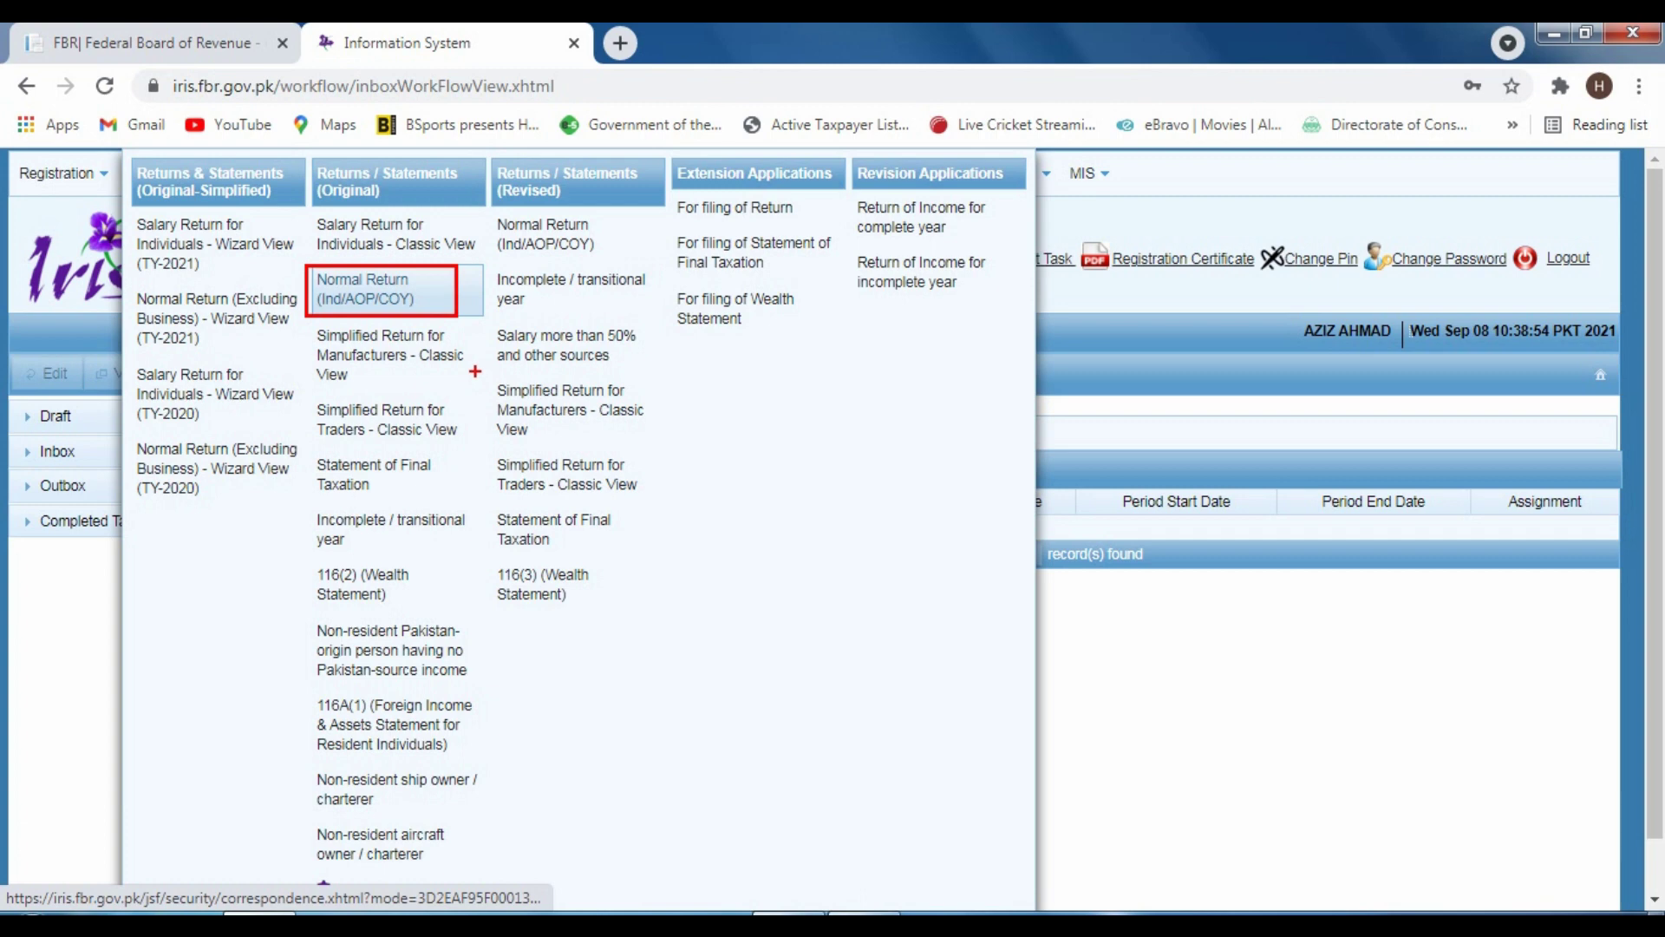
left_click(361, 282)
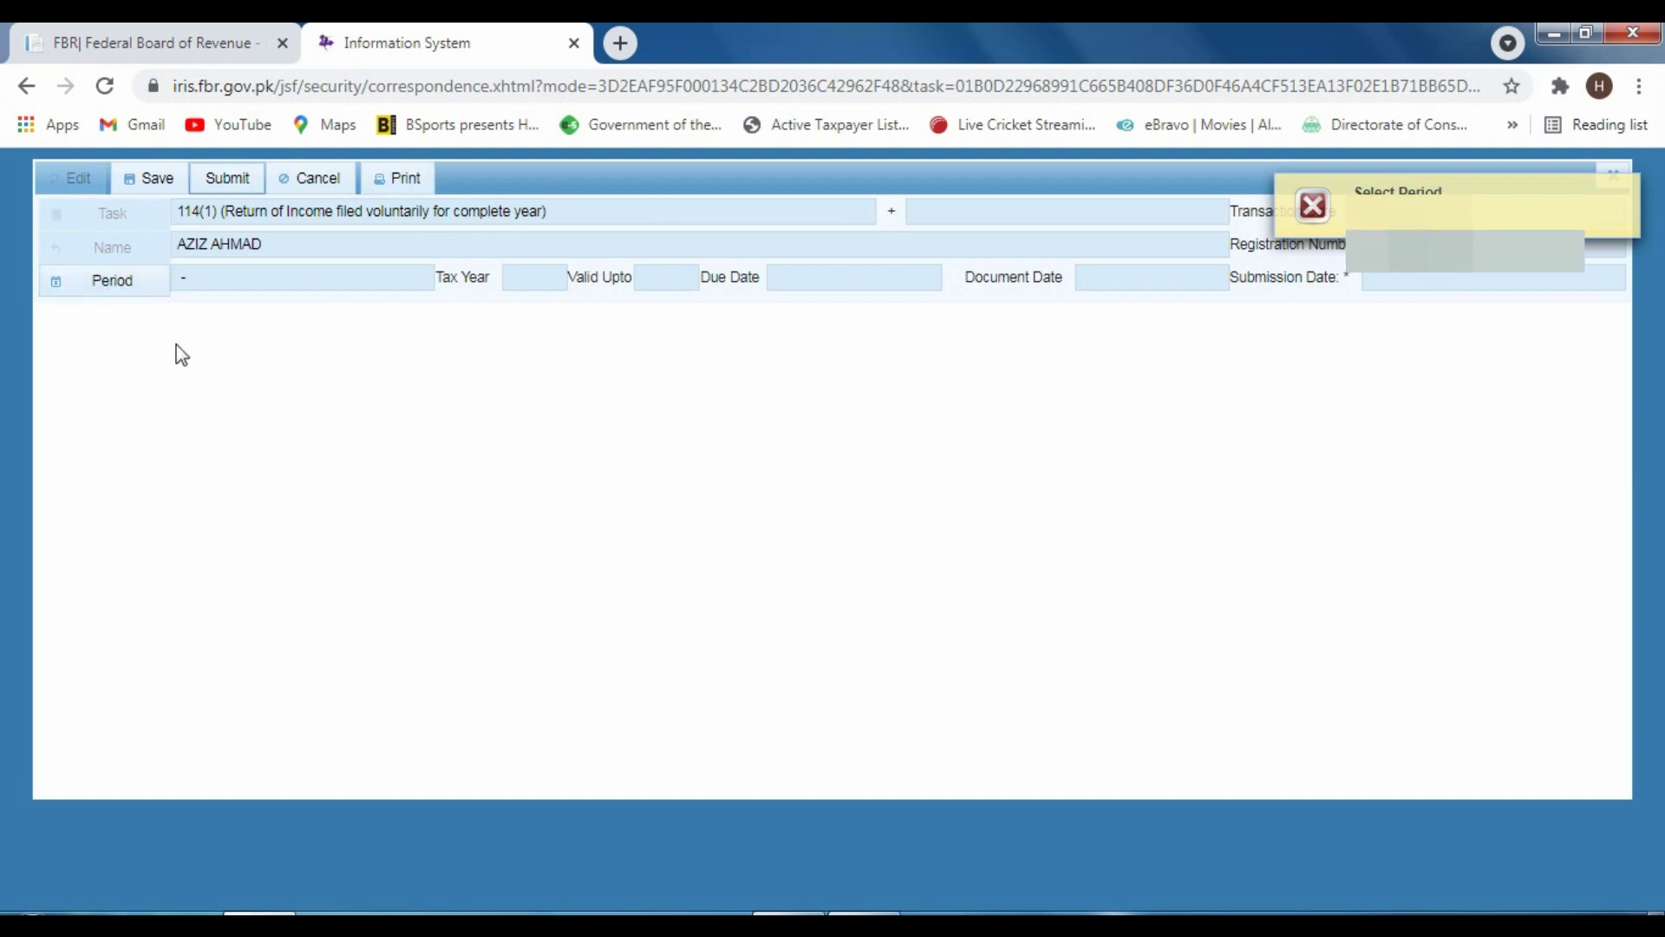
Bring up the Period search on the 114(1) Return of Income form
mouse_move(45, 262)
left_mouse_down()
mouse_move(94, 299)
mouse_move(177, 306)
left_mouse_up()
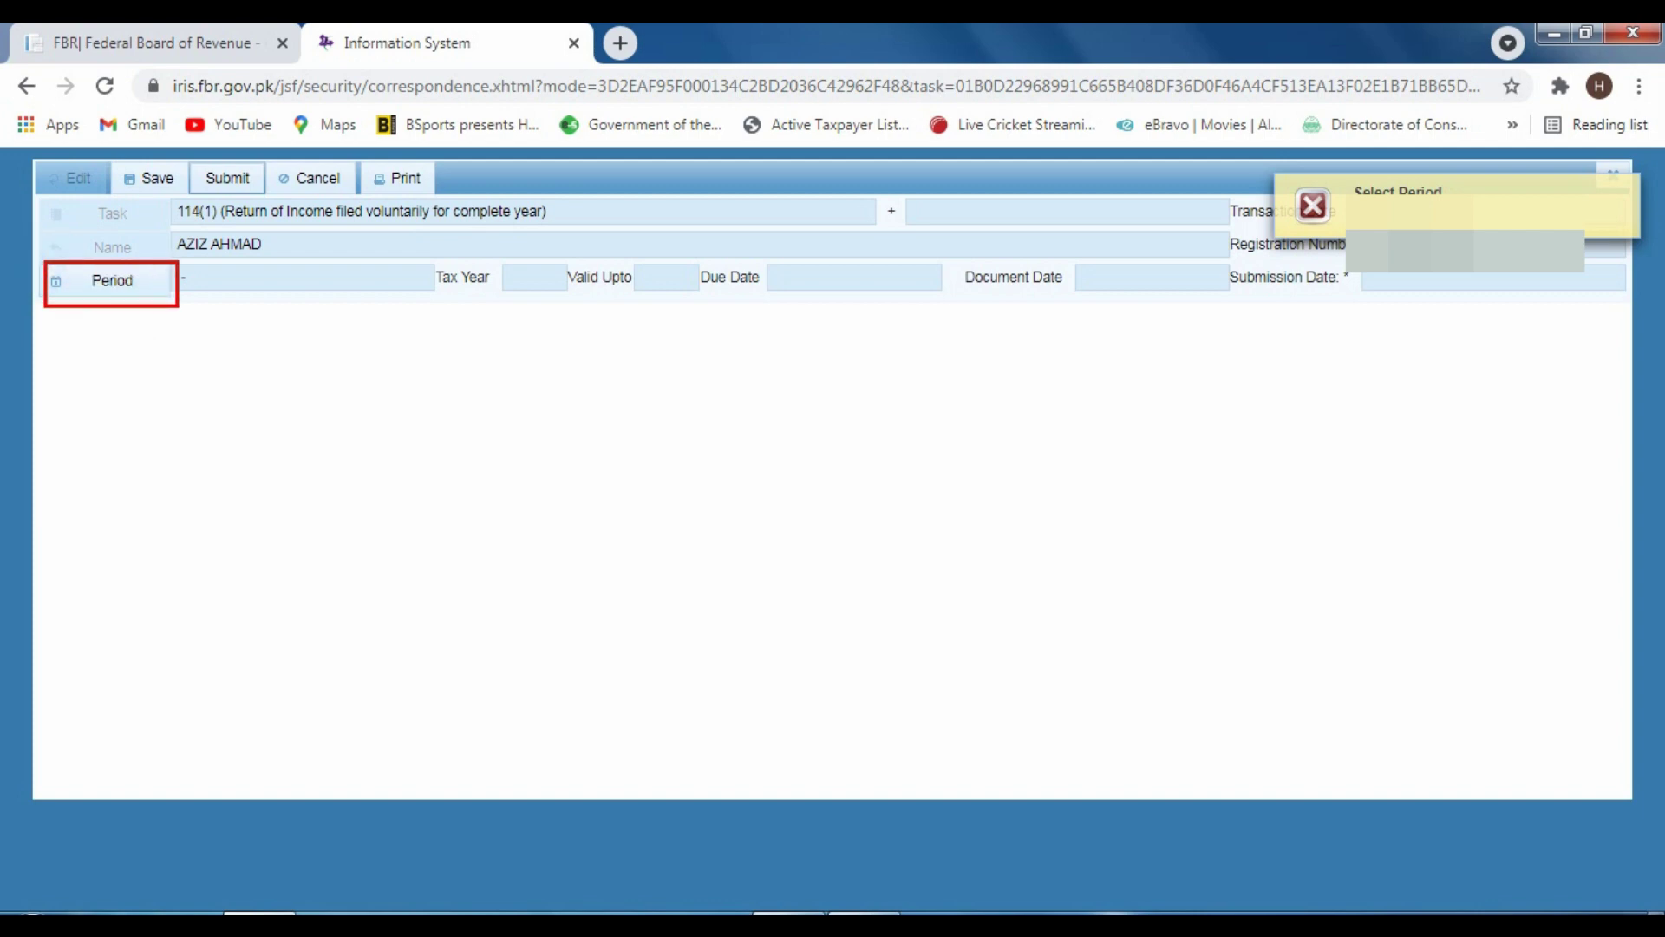
left_click(112, 283)
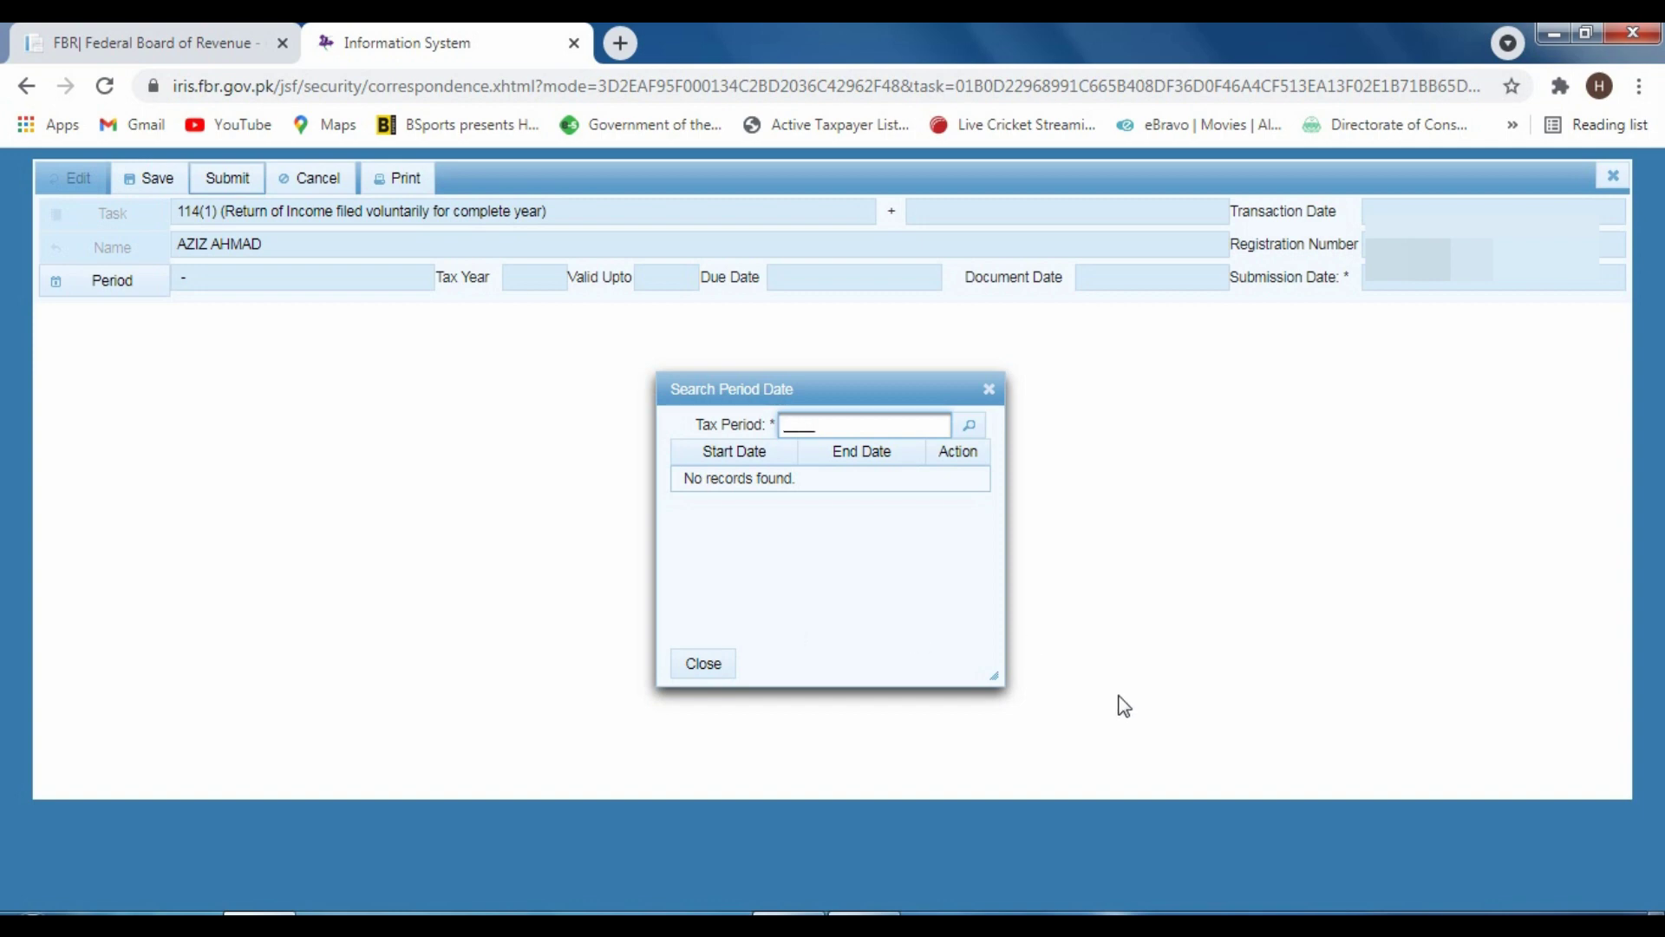
Set the return period to 01-Jul-2018 – 30-Jun-2019, tax year 2019
type("2021")
left_click(973, 429)
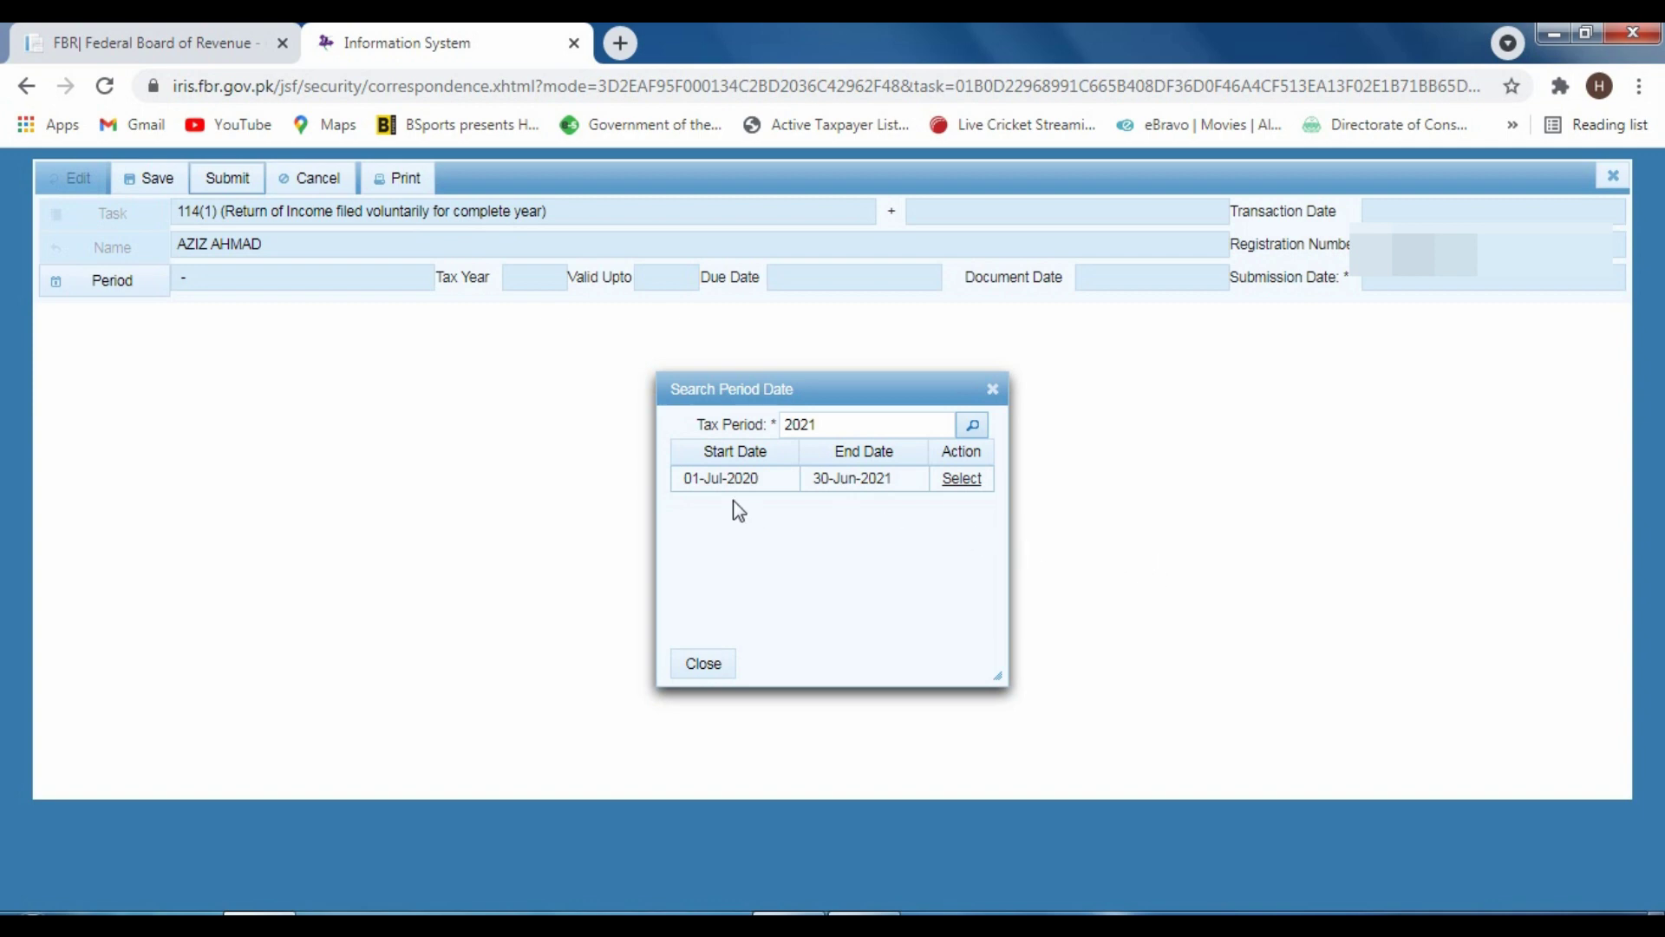
left_click(961, 478)
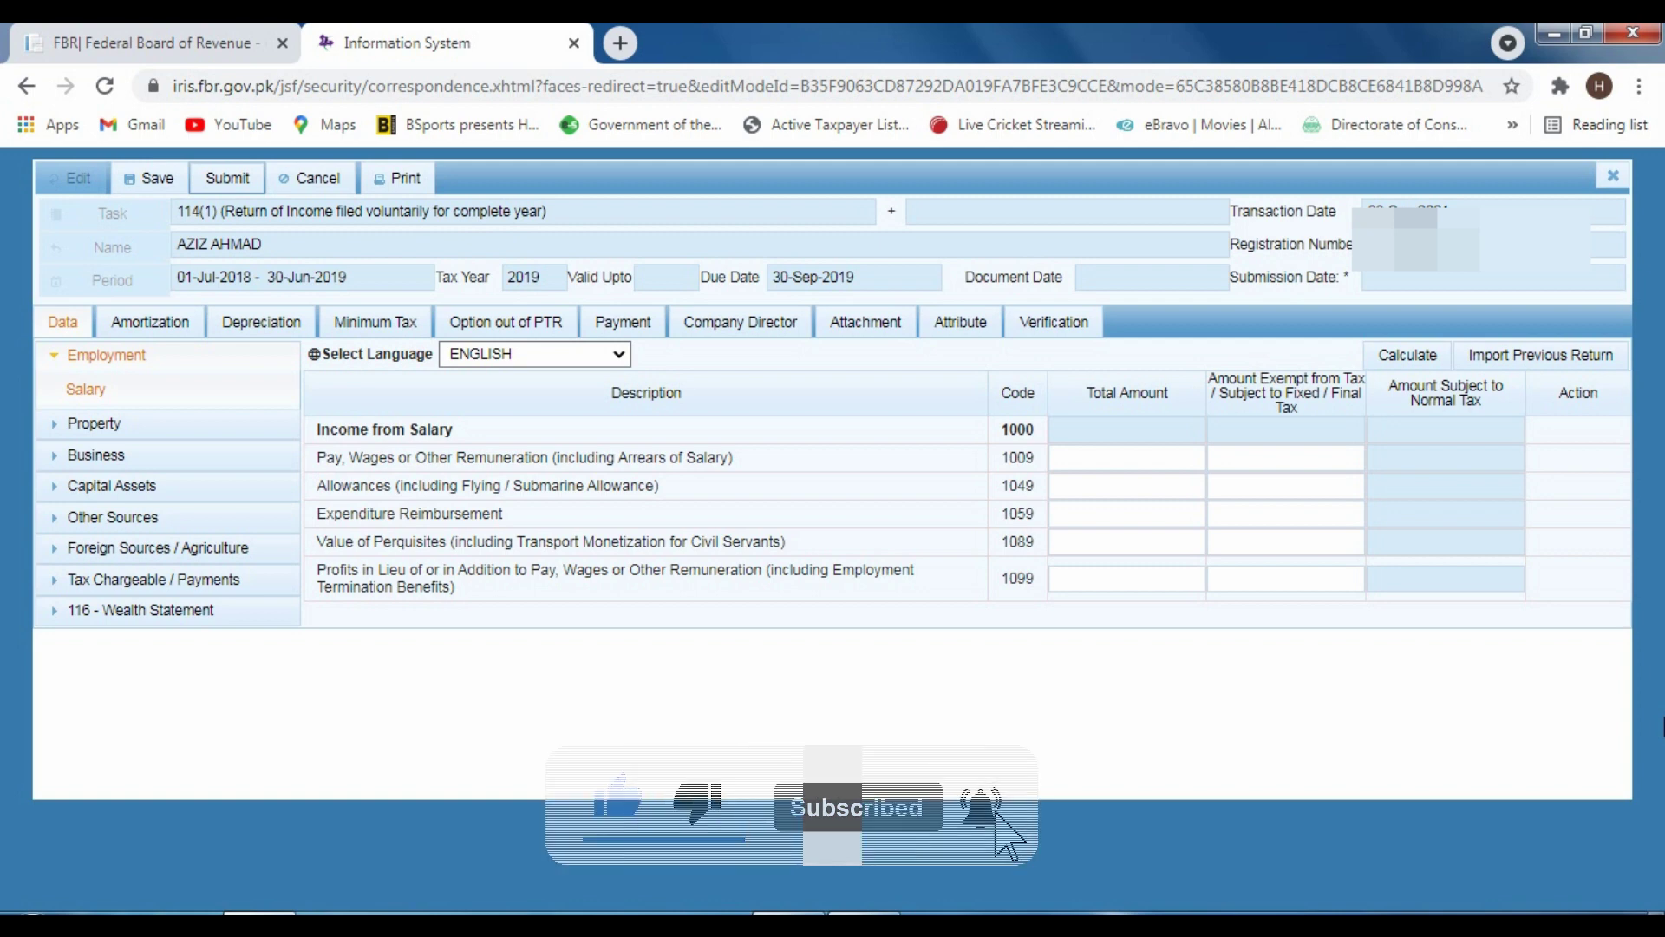
Enter 400,000 as Pay, Wages or Other Remuneration under code 1009 and recalculate
left_click(1101, 481)
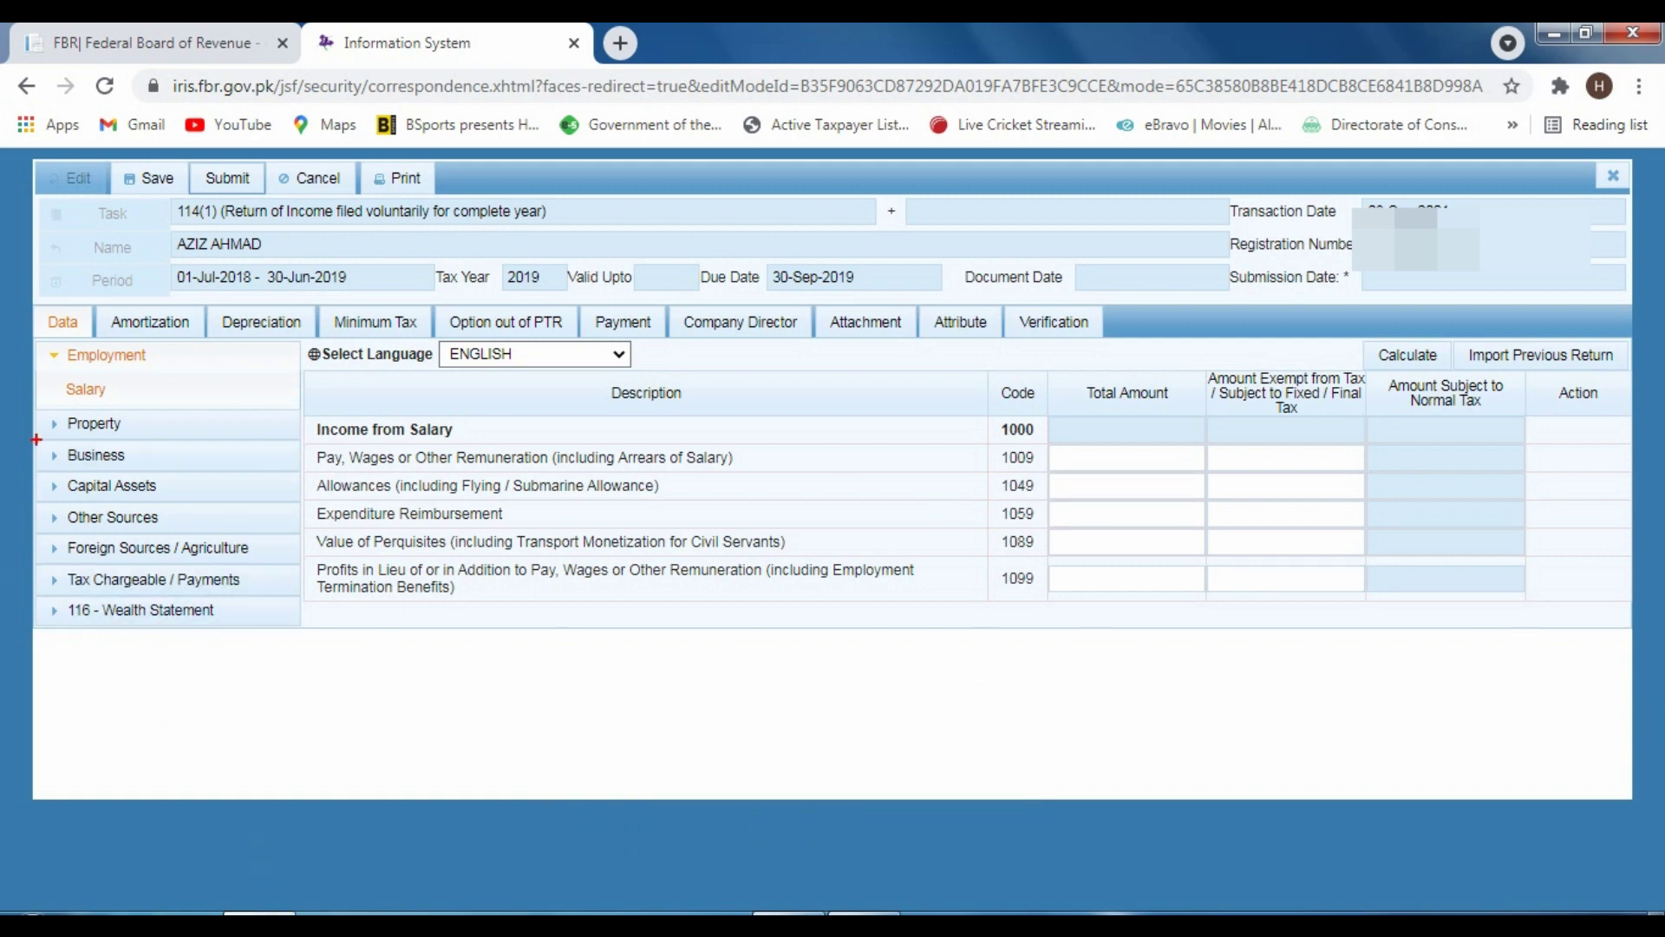
mouse_move(38, 336)
left_mouse_down()
mouse_move(121, 421)
mouse_move(290, 407)
left_mouse_up()
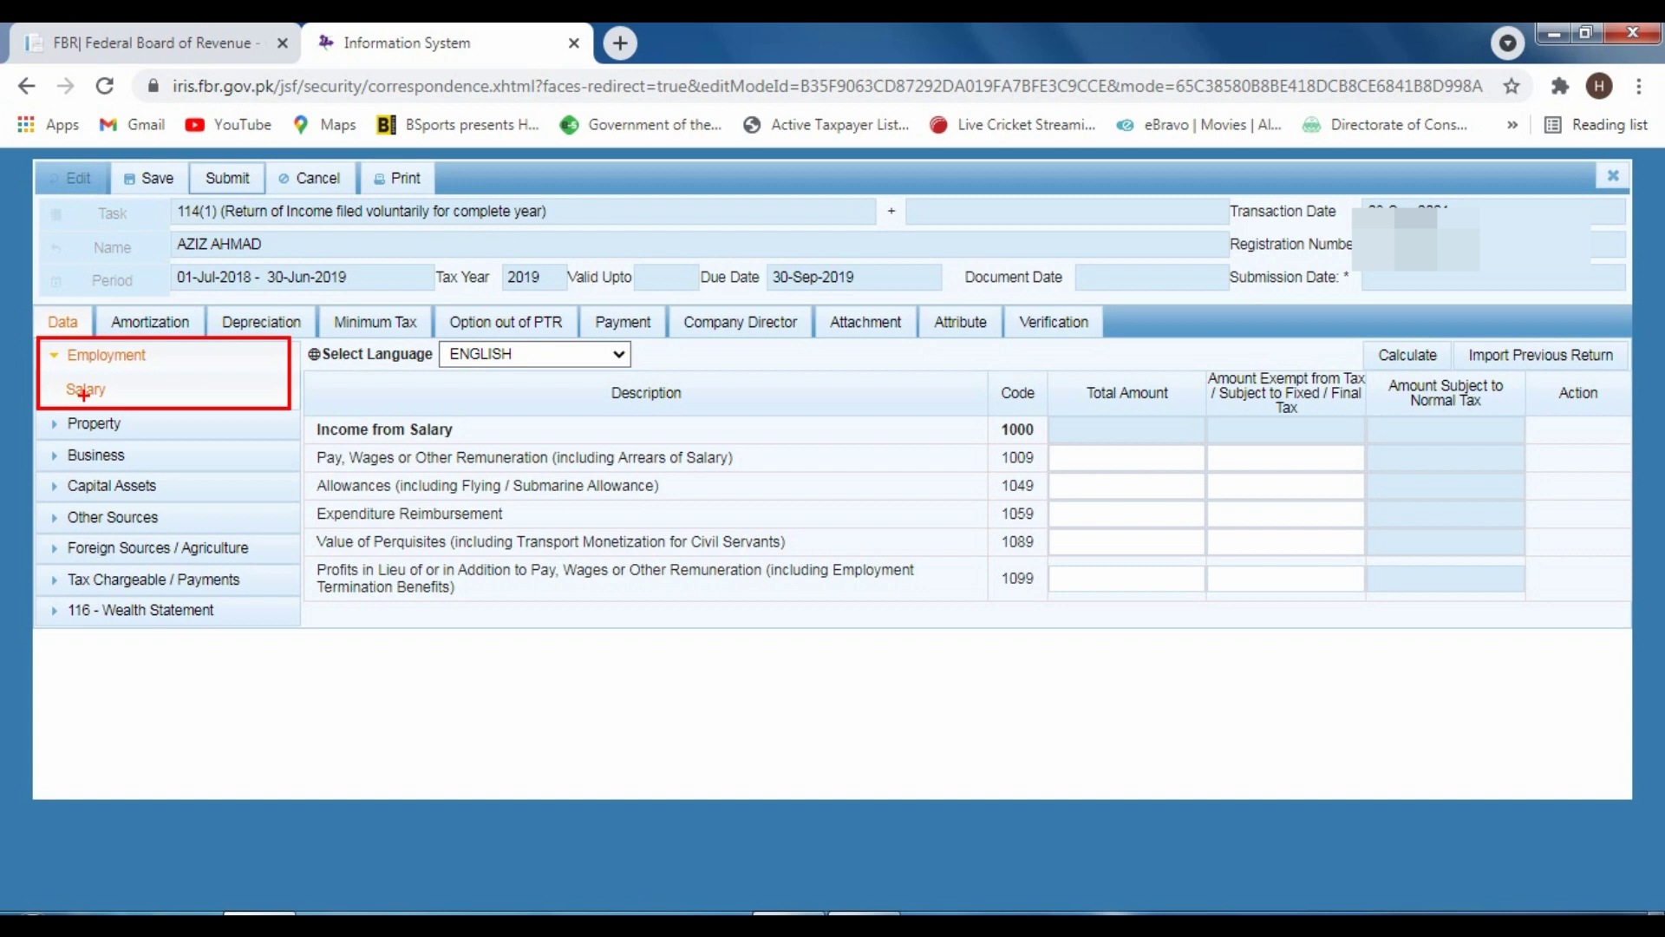
key("Escape")
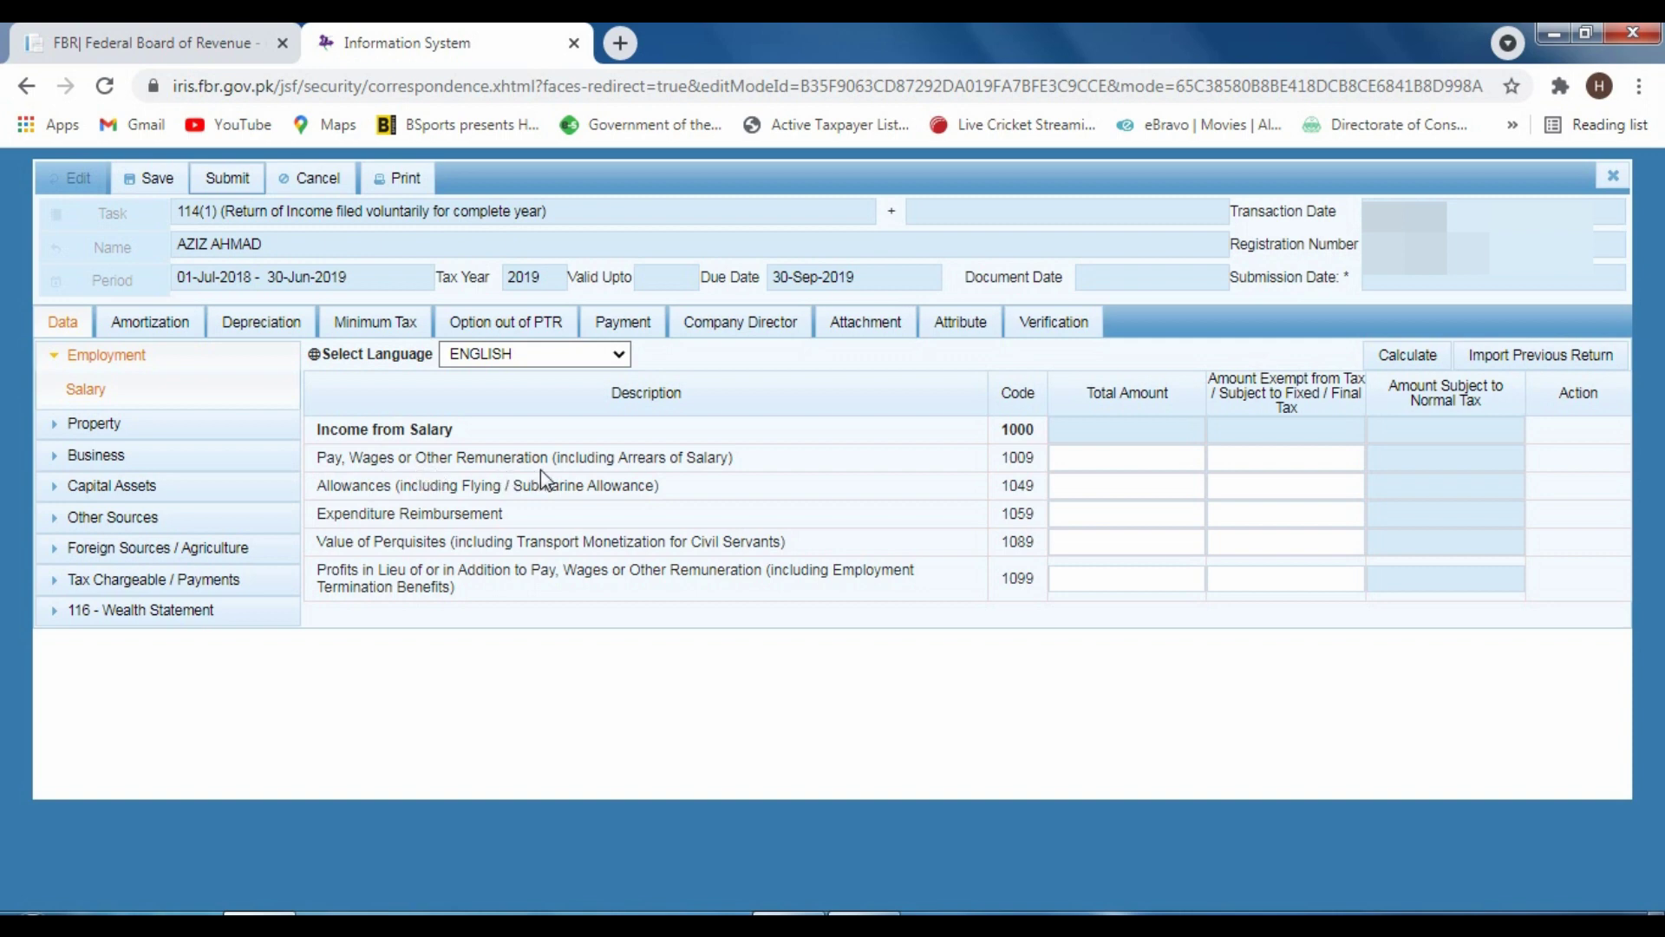
left_click(1072, 467)
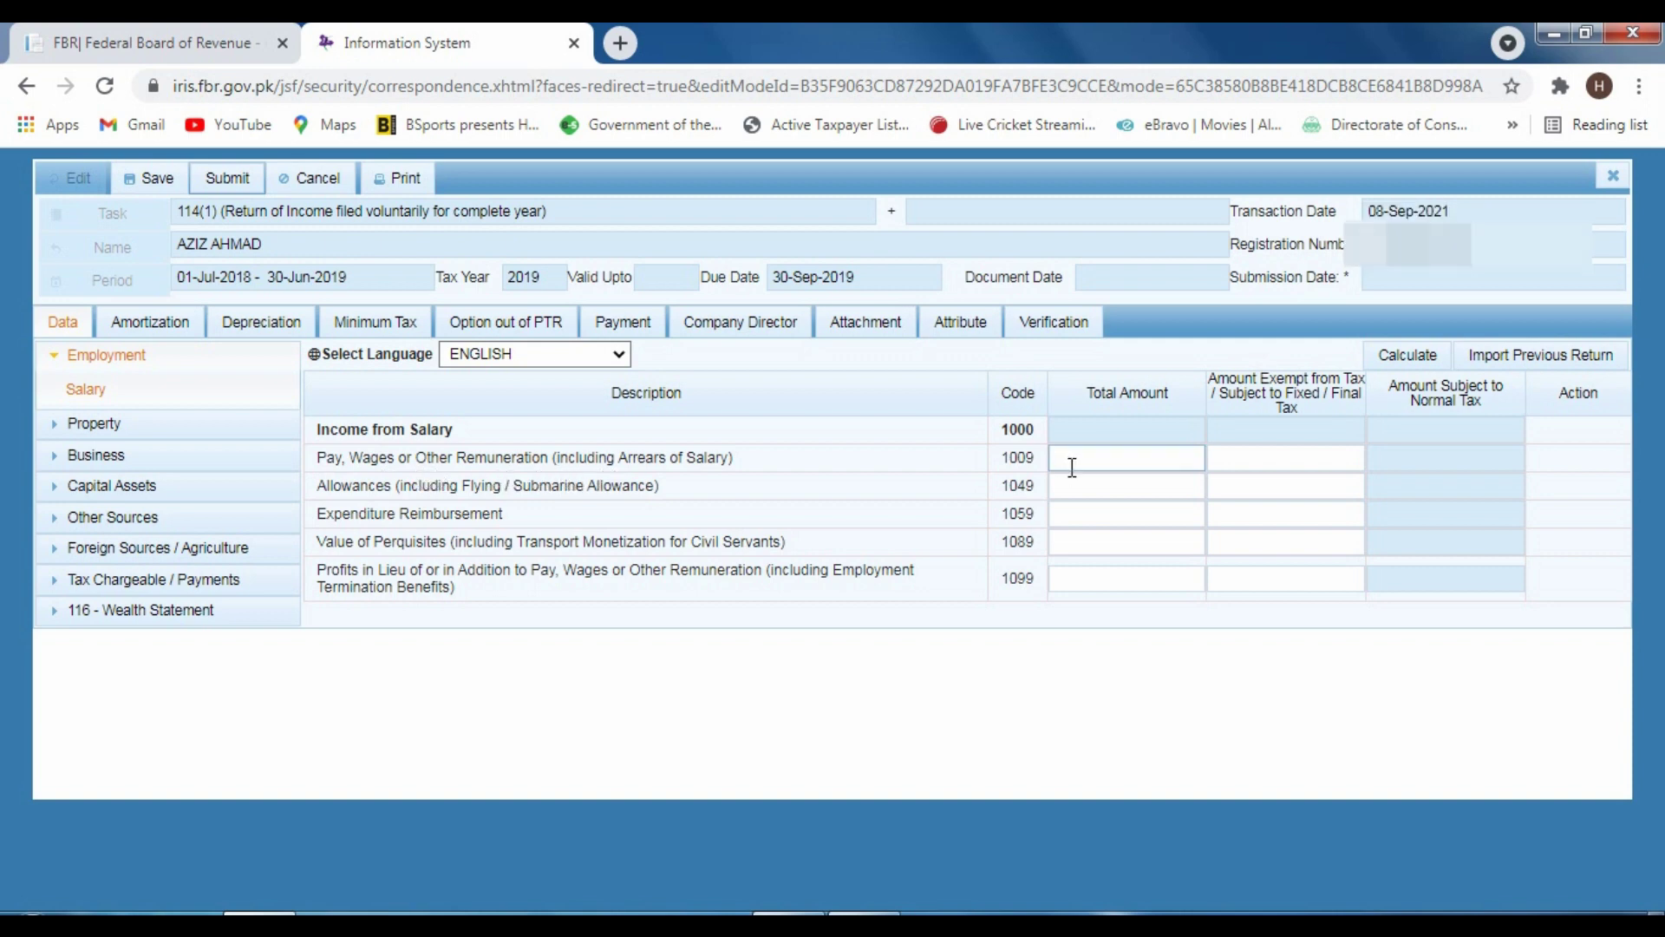
left_click(1081, 485)
left_click(1128, 458)
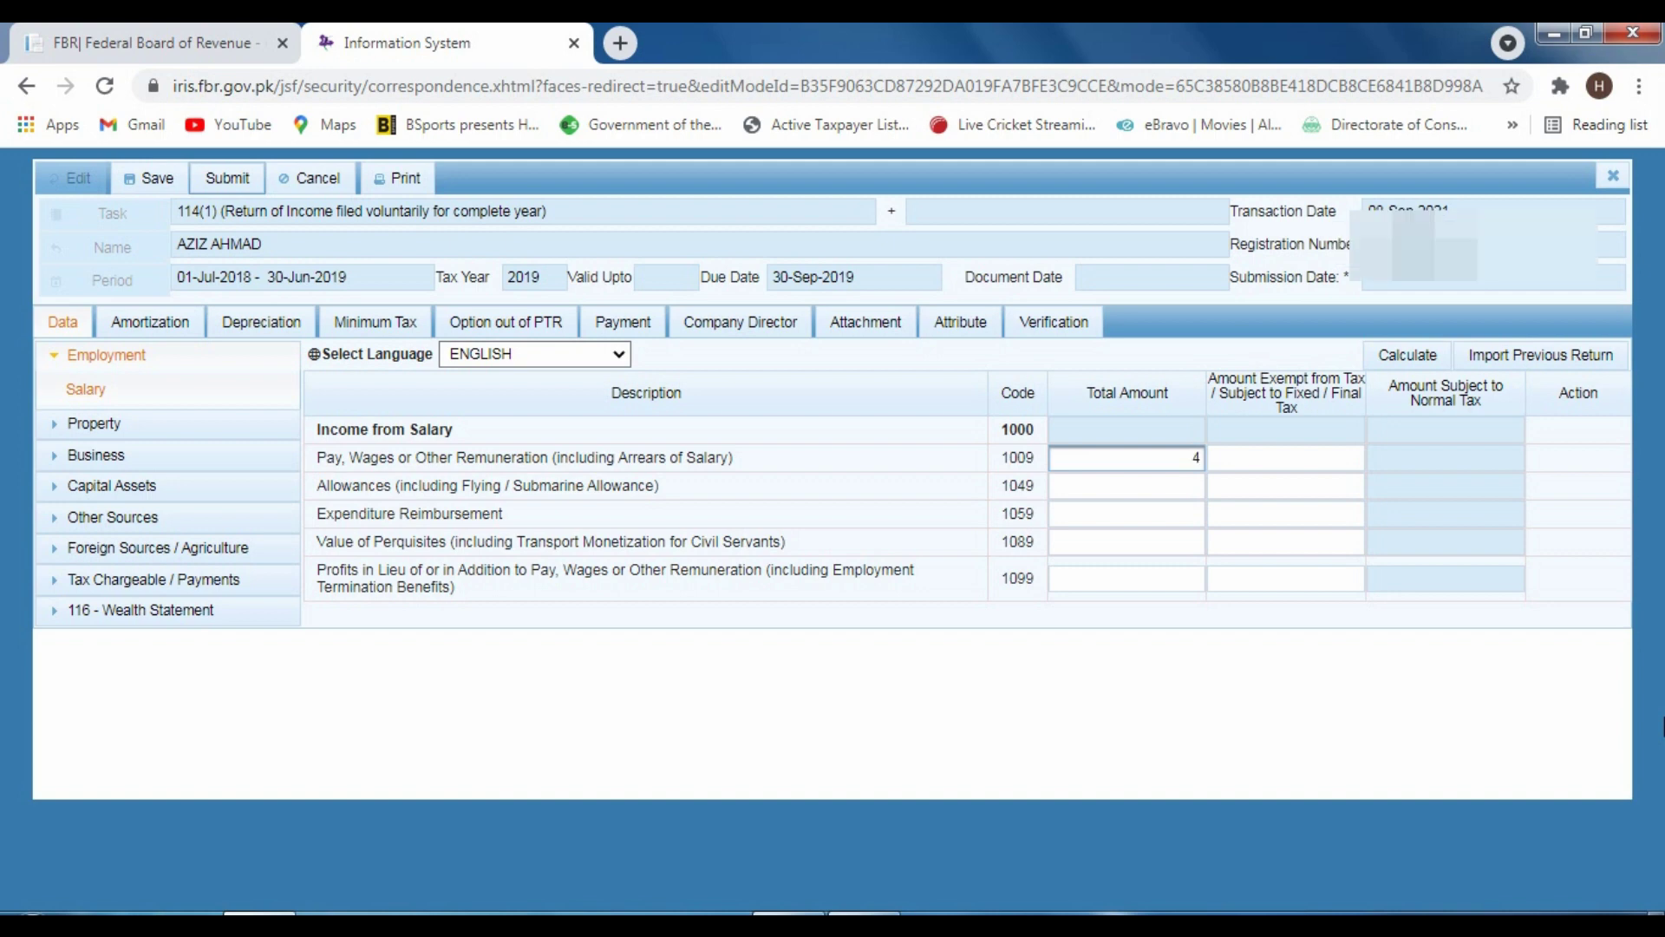
type("00000")
left_click(1395, 363)
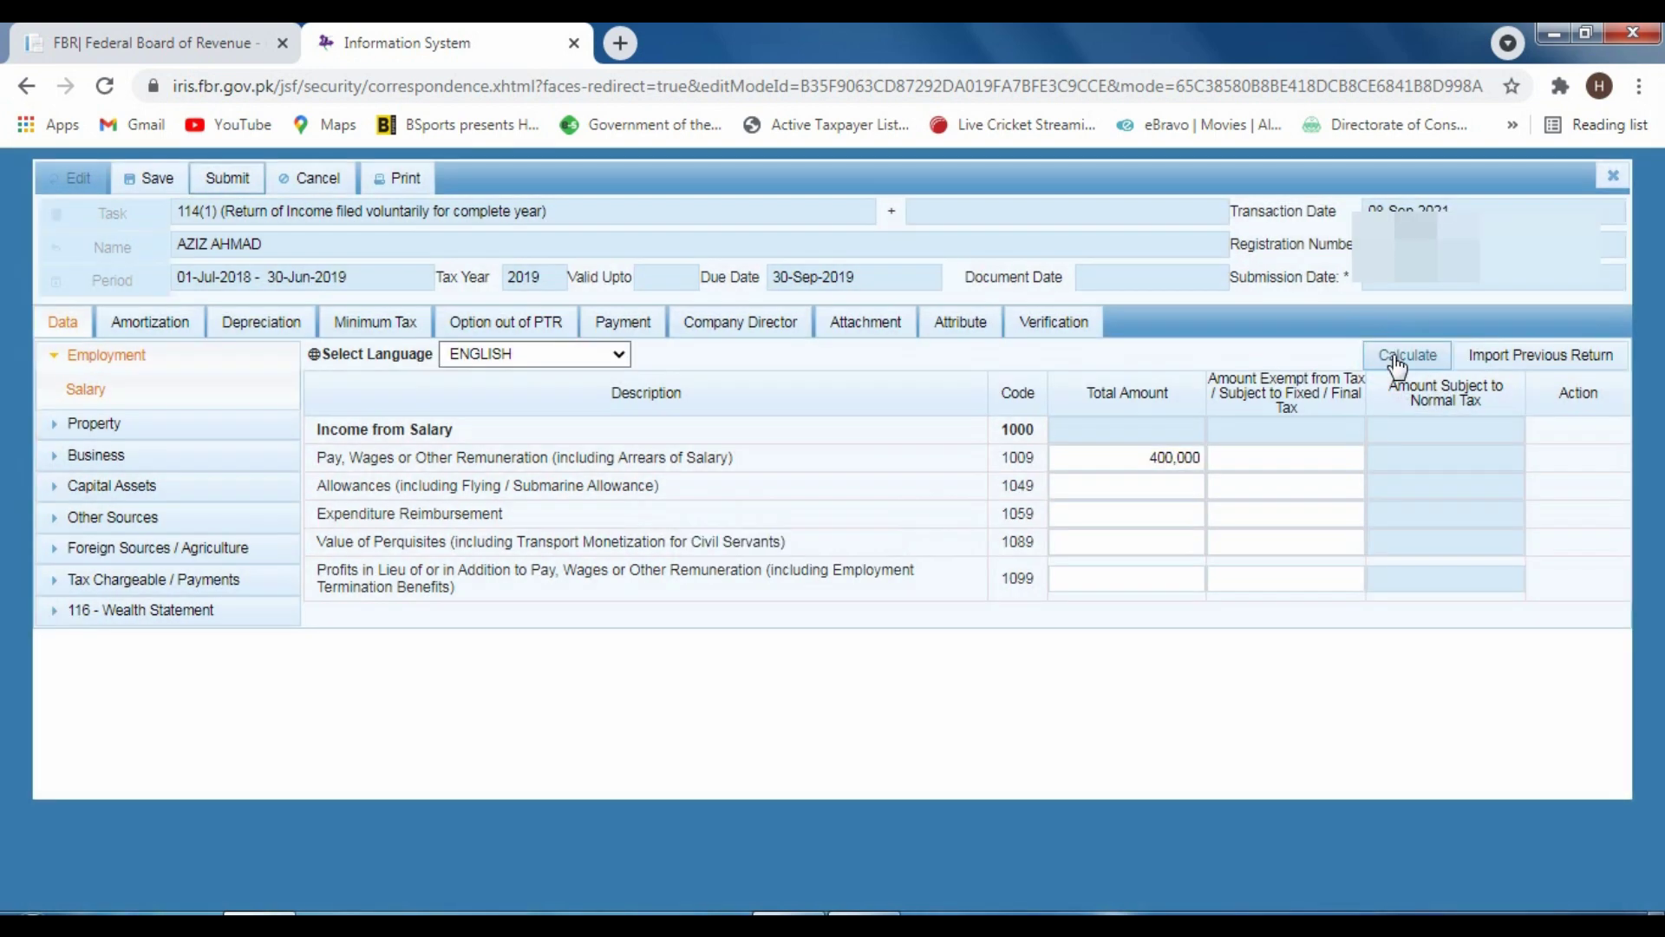
left_click(1392, 358)
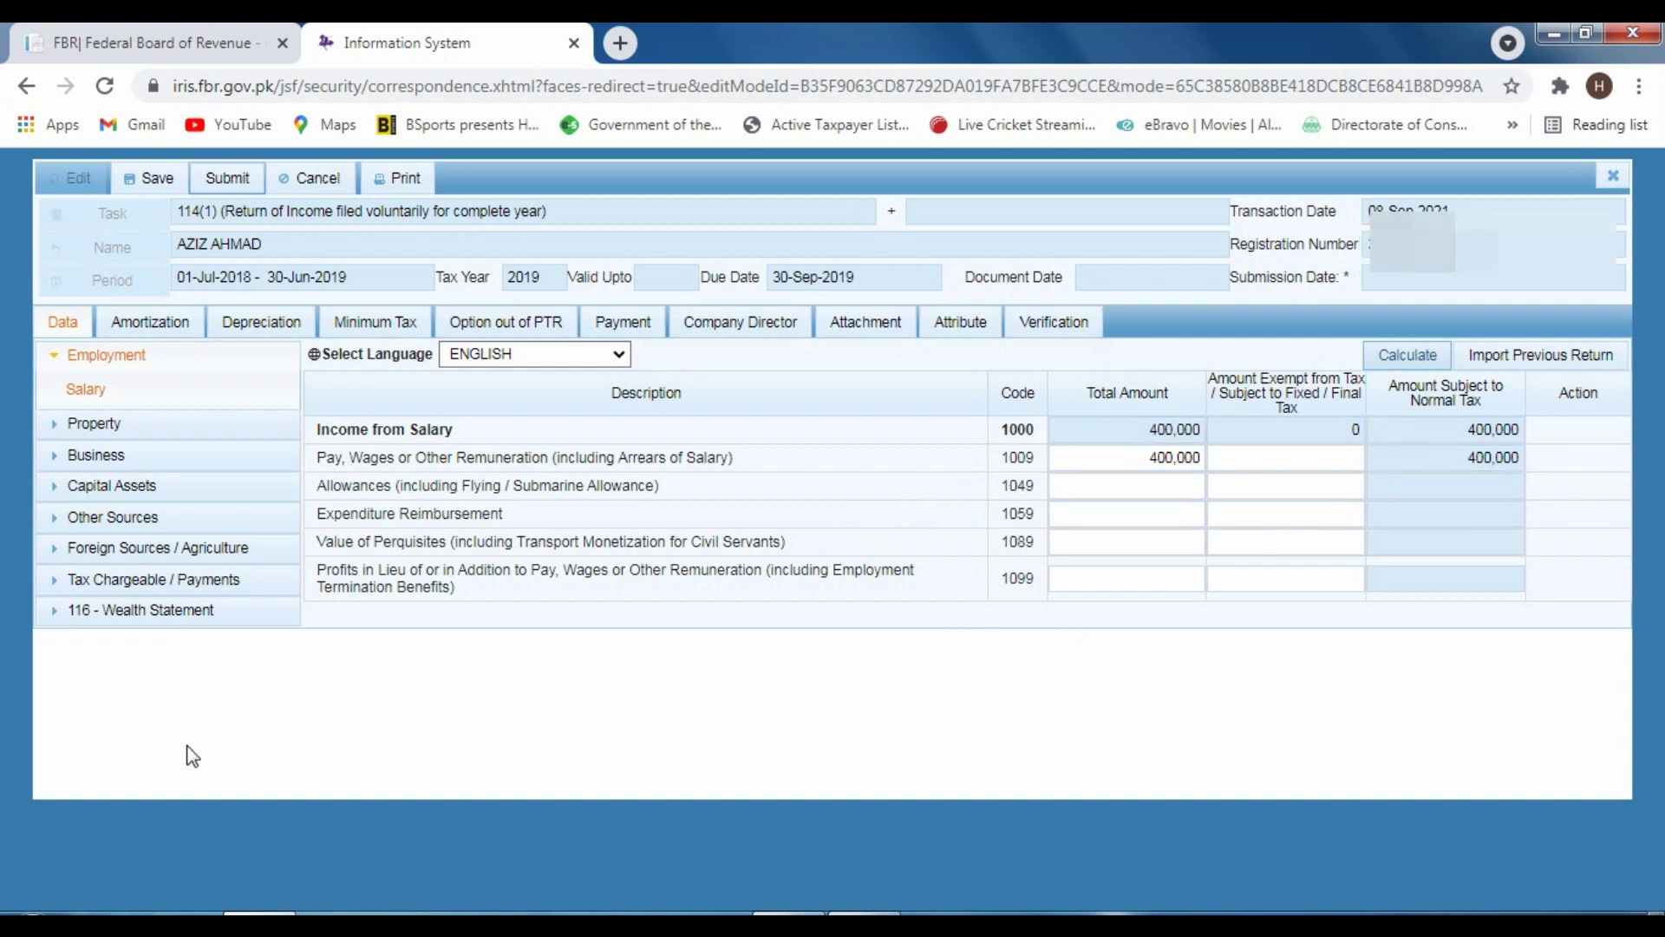
Browse the Property receipts, Foreign Income and Agriculture Income sheets without entering data
left_click(87, 423)
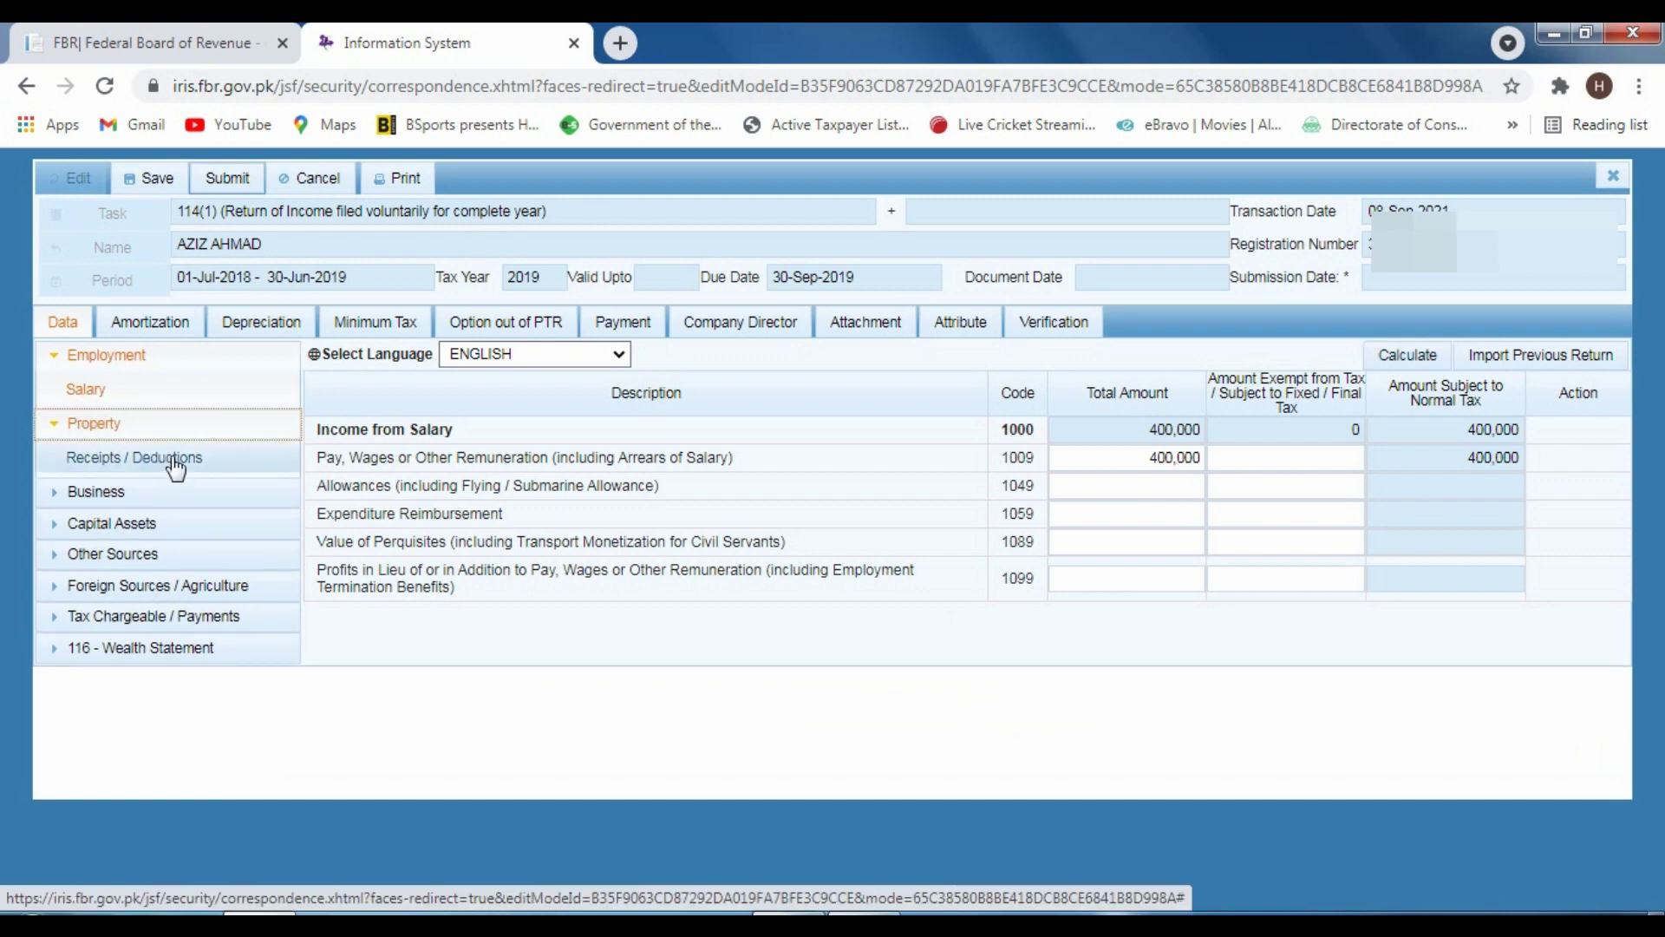
left_click(170, 457)
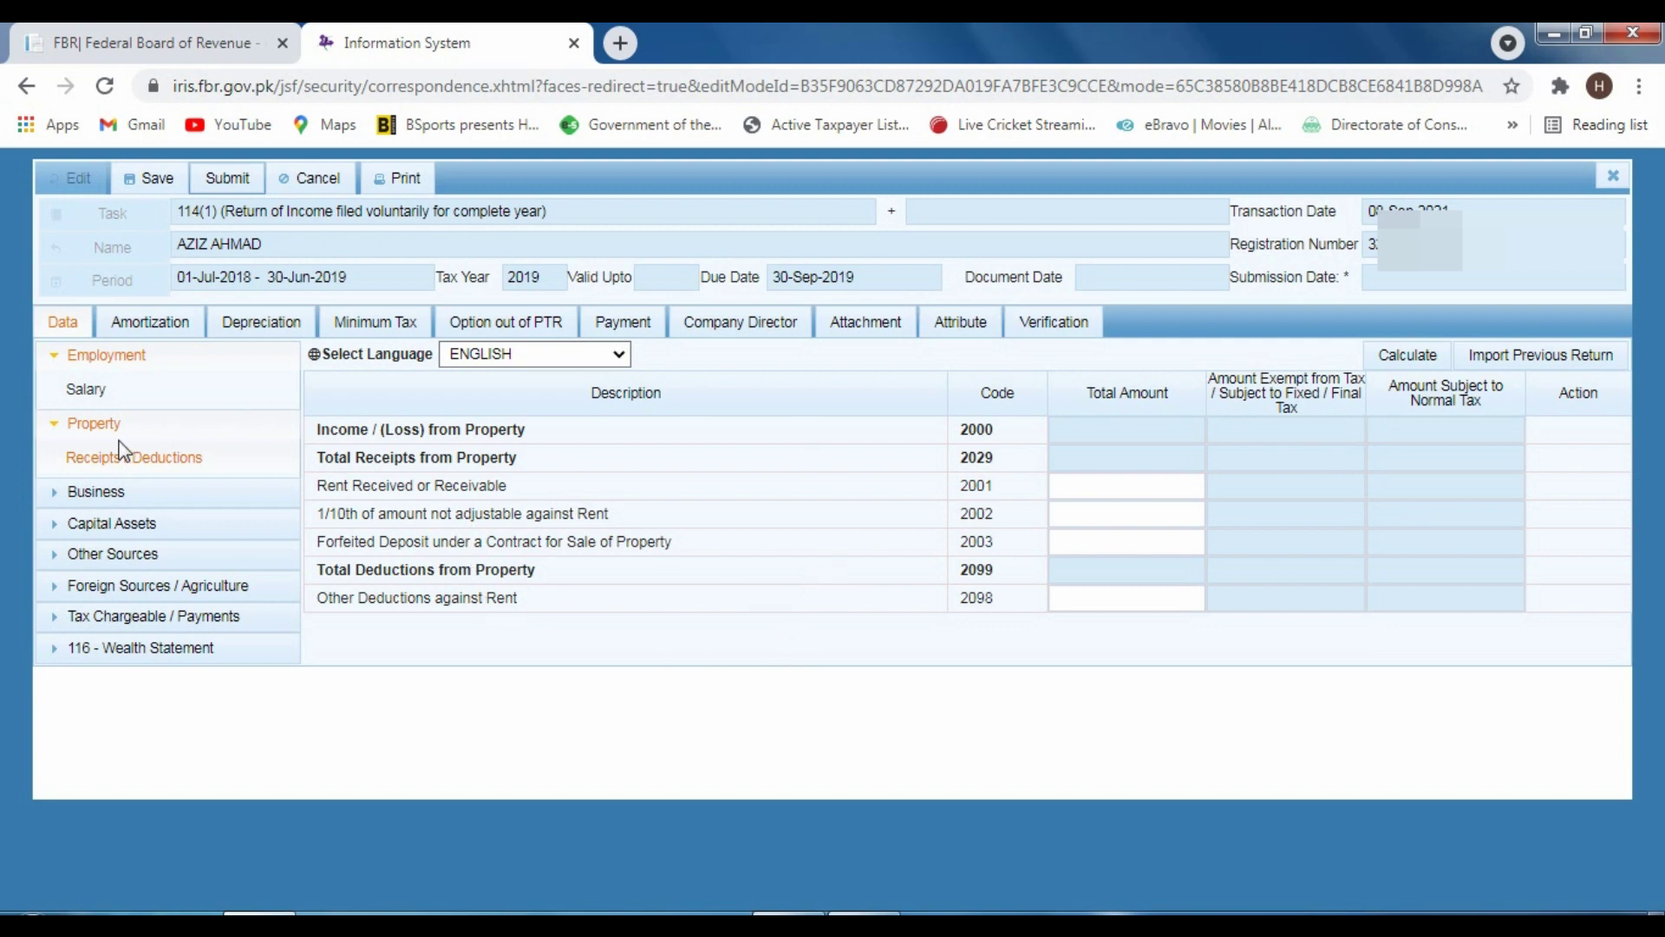
left_click(95, 425)
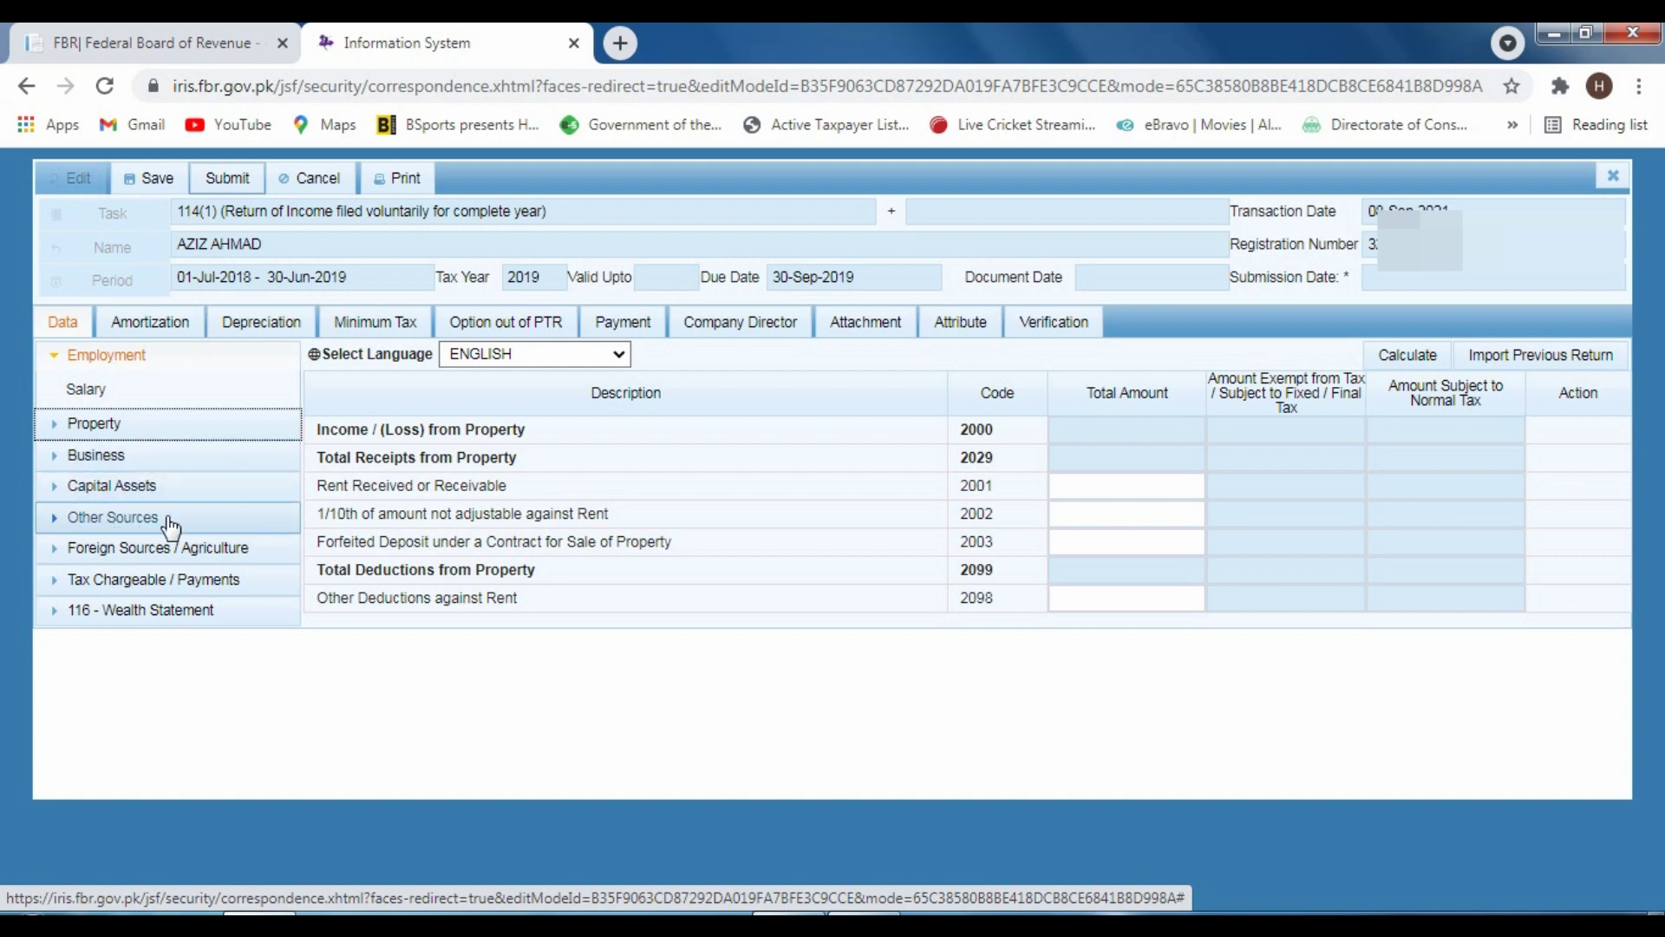
left_click(141, 553)
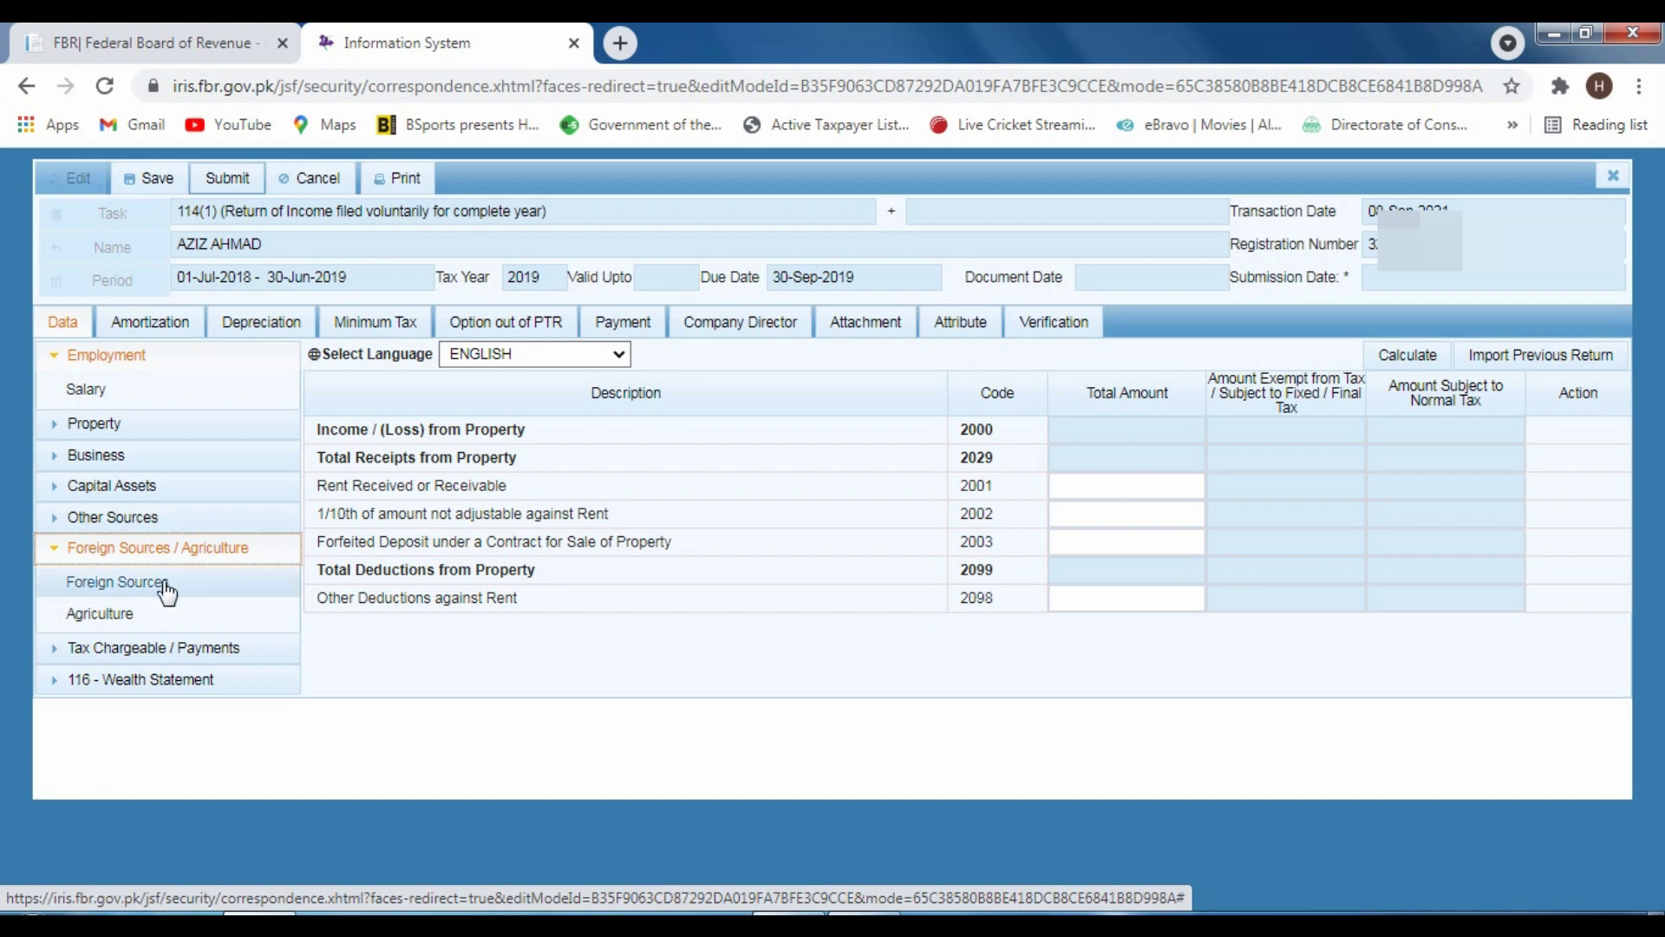
left_click(163, 582)
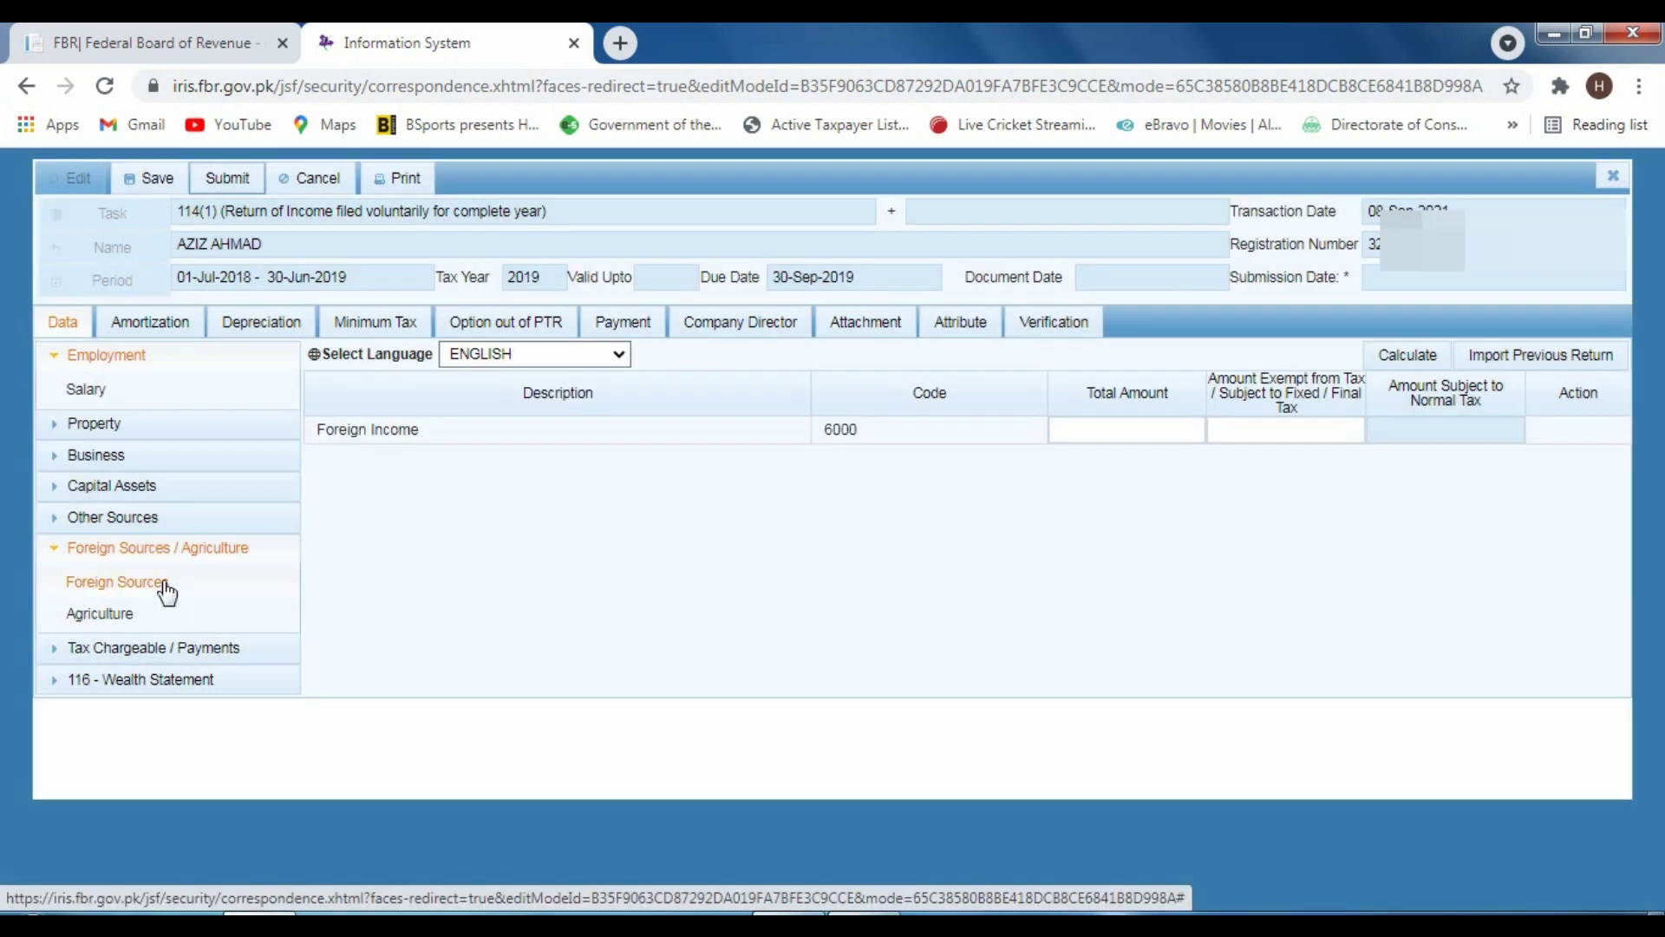
left_click(99, 614)
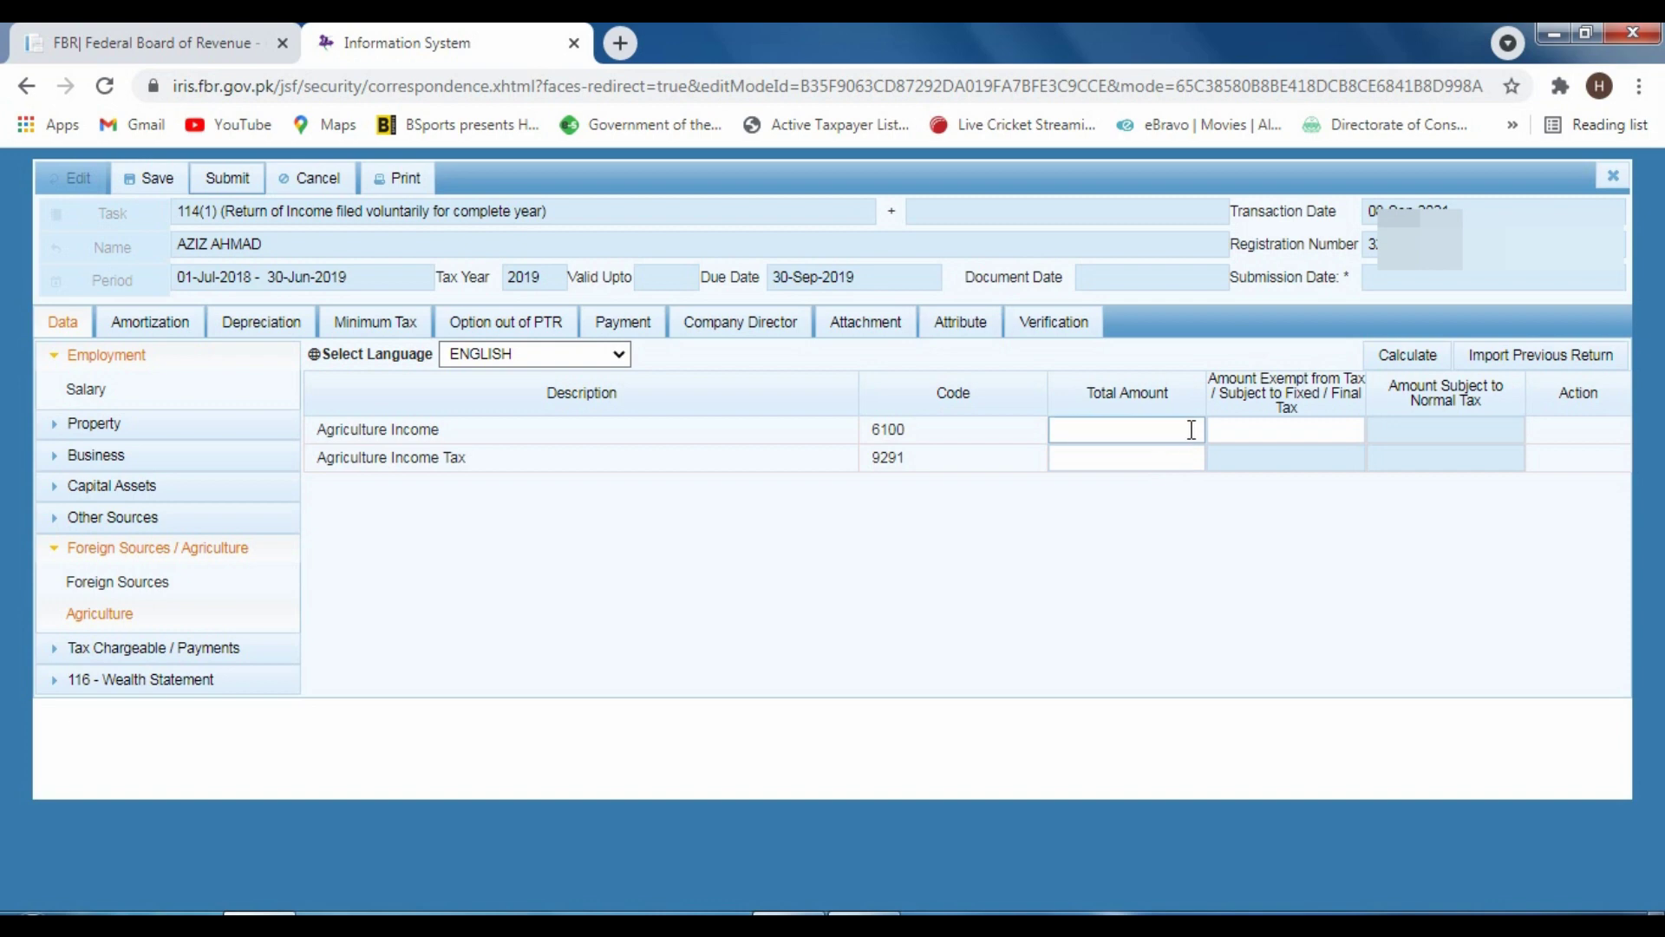
left_click(119, 549)
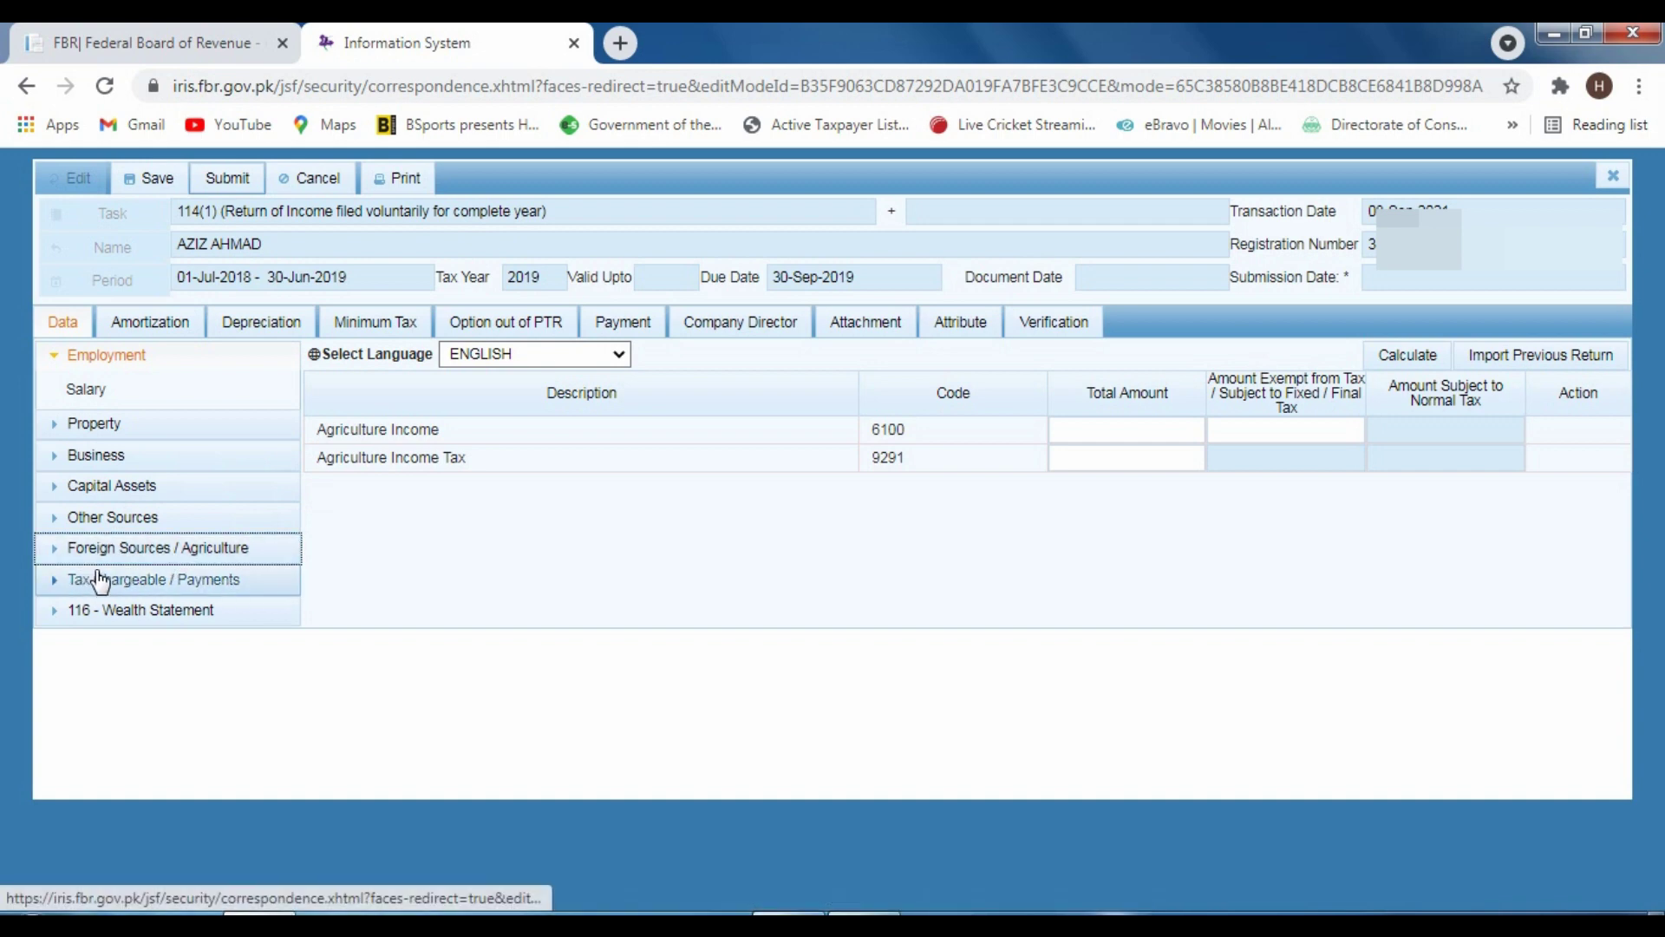
left_click(166, 593)
Review the Computations summary, then expand the 116 - Wealth Statement node in the sidebar
left_click(138, 819)
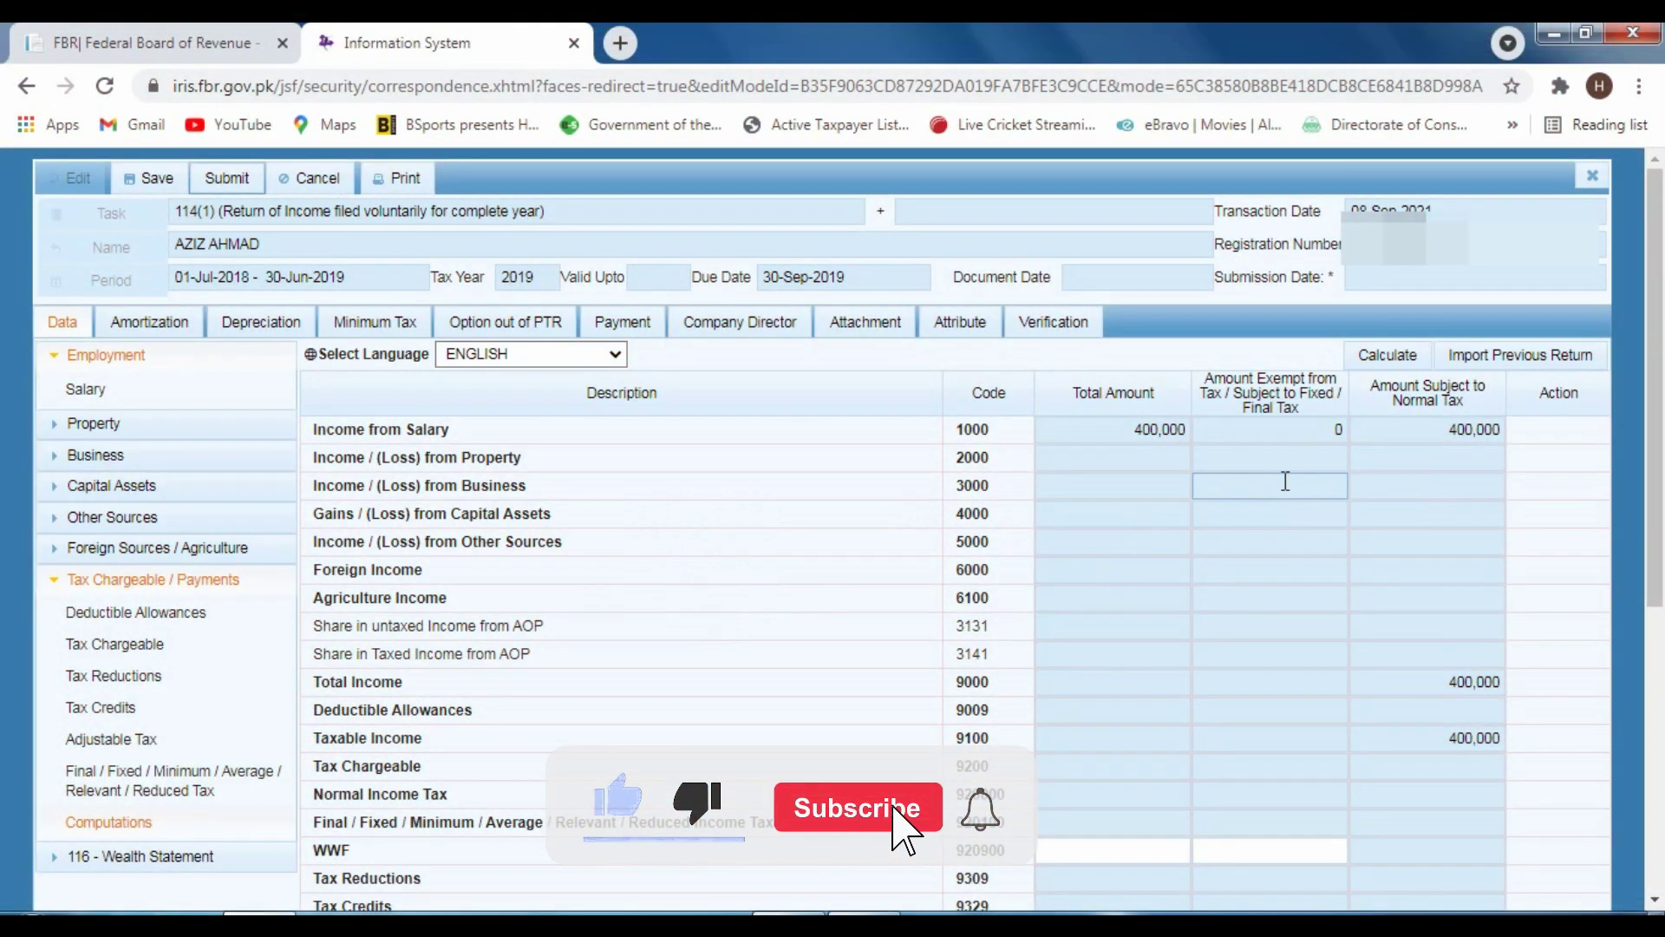
scroll(1304, 497, "down", 5)
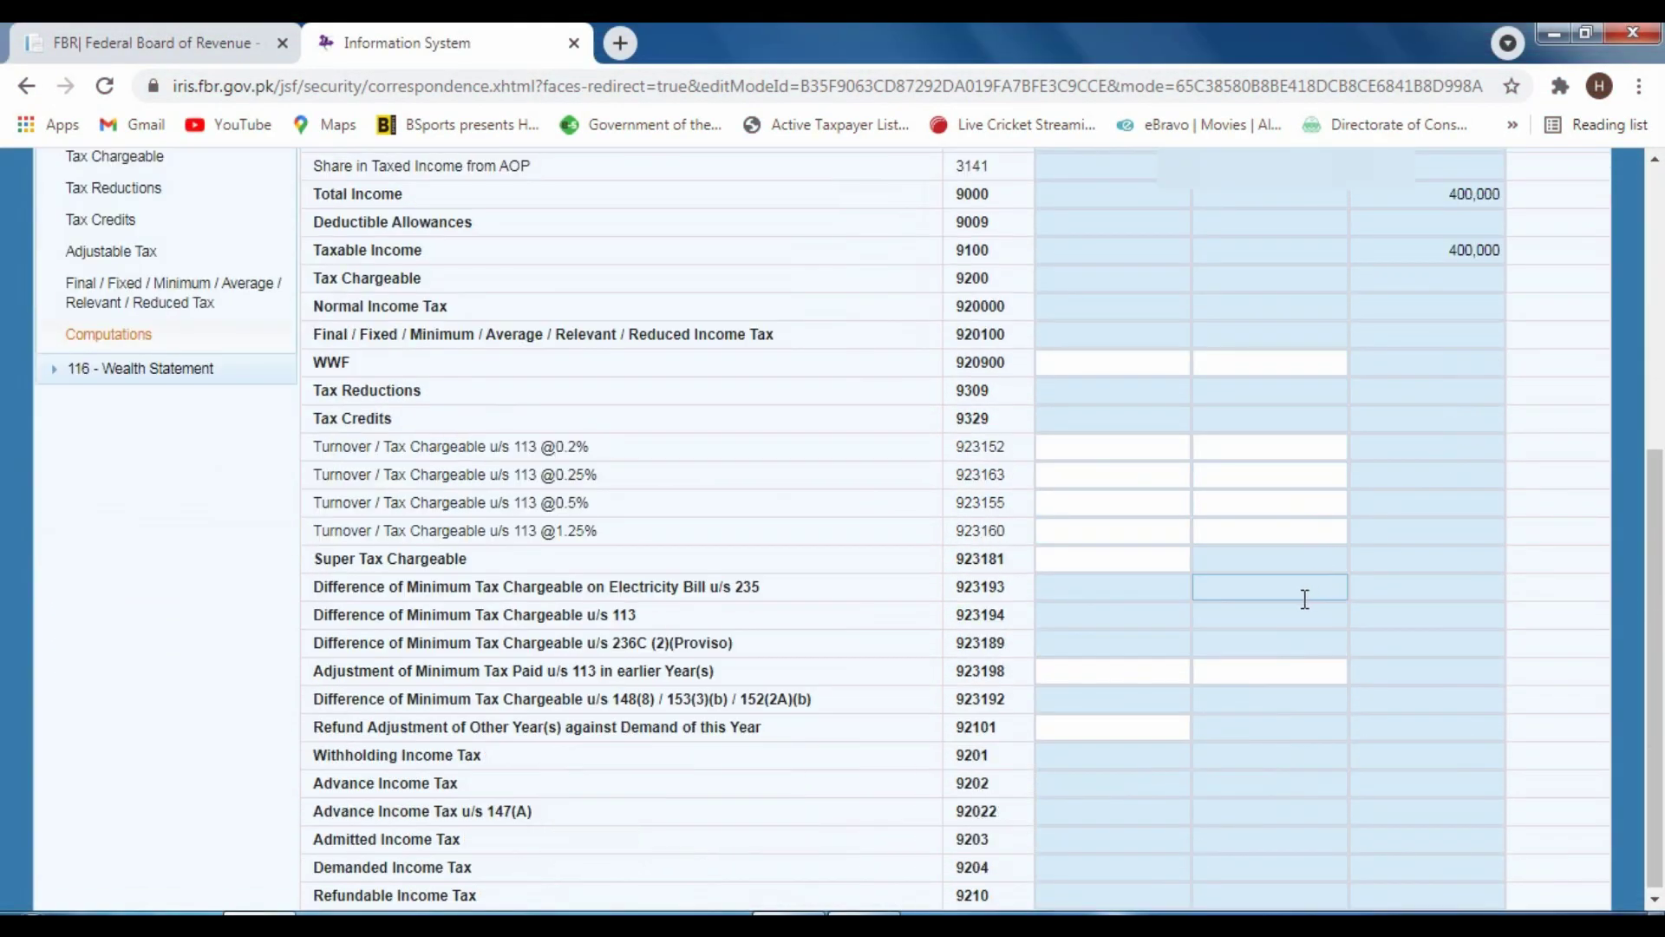
scroll(1305, 598, "up", 4)
scroll(1304, 597, "down", 4)
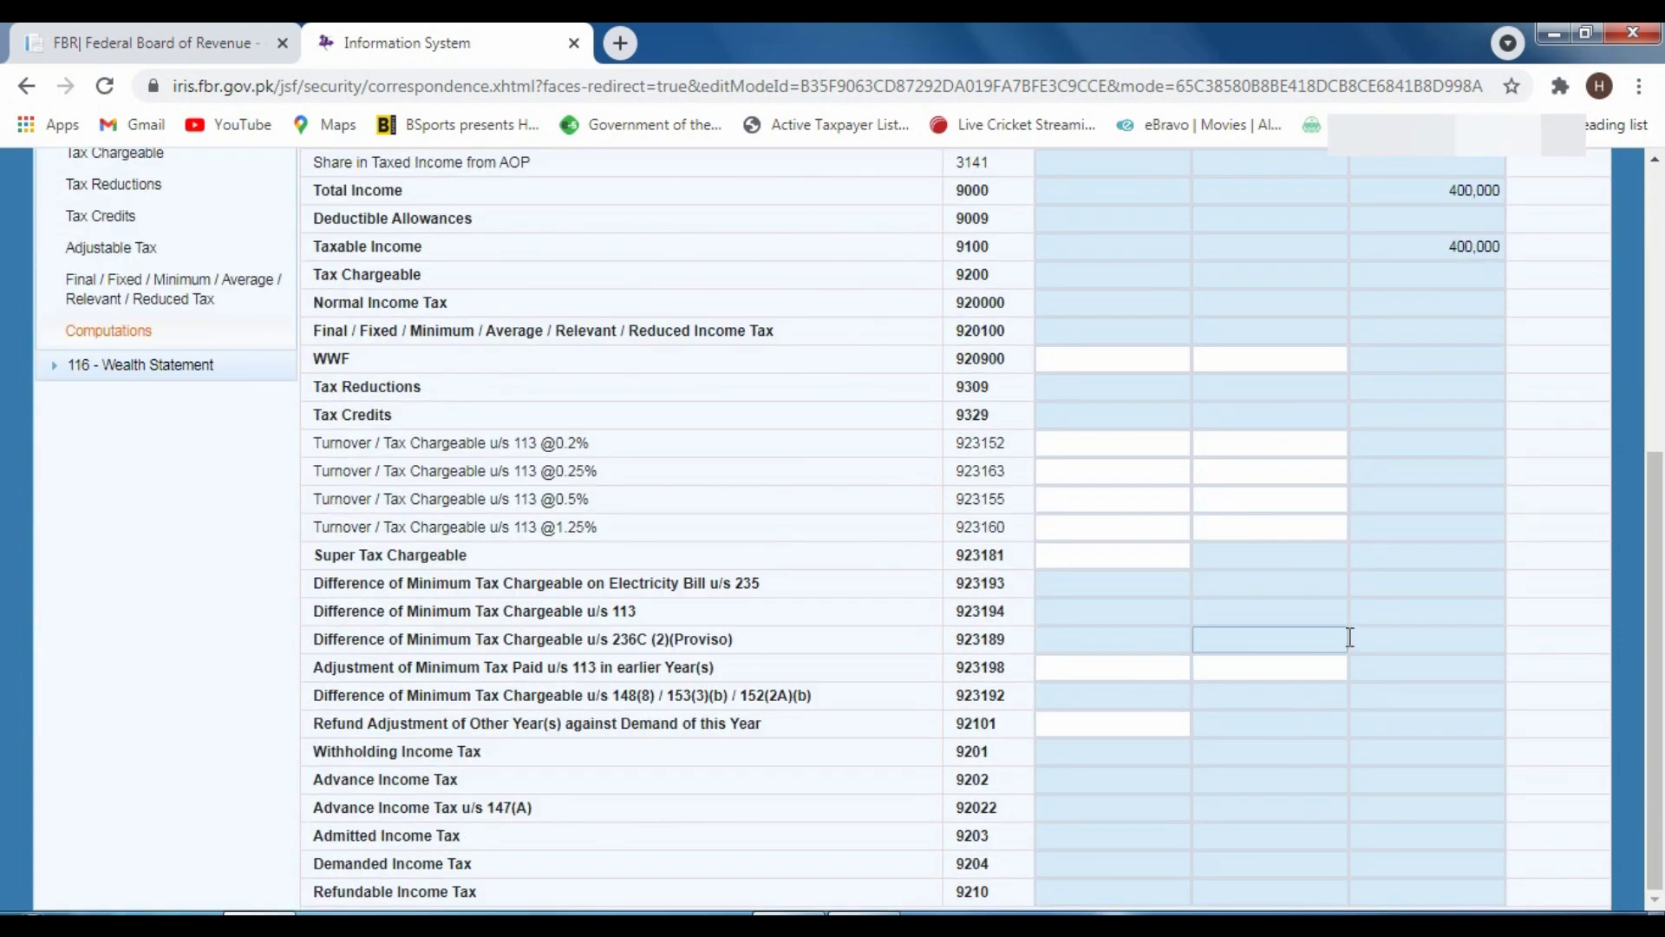
scroll(1336, 636, "up", 4)
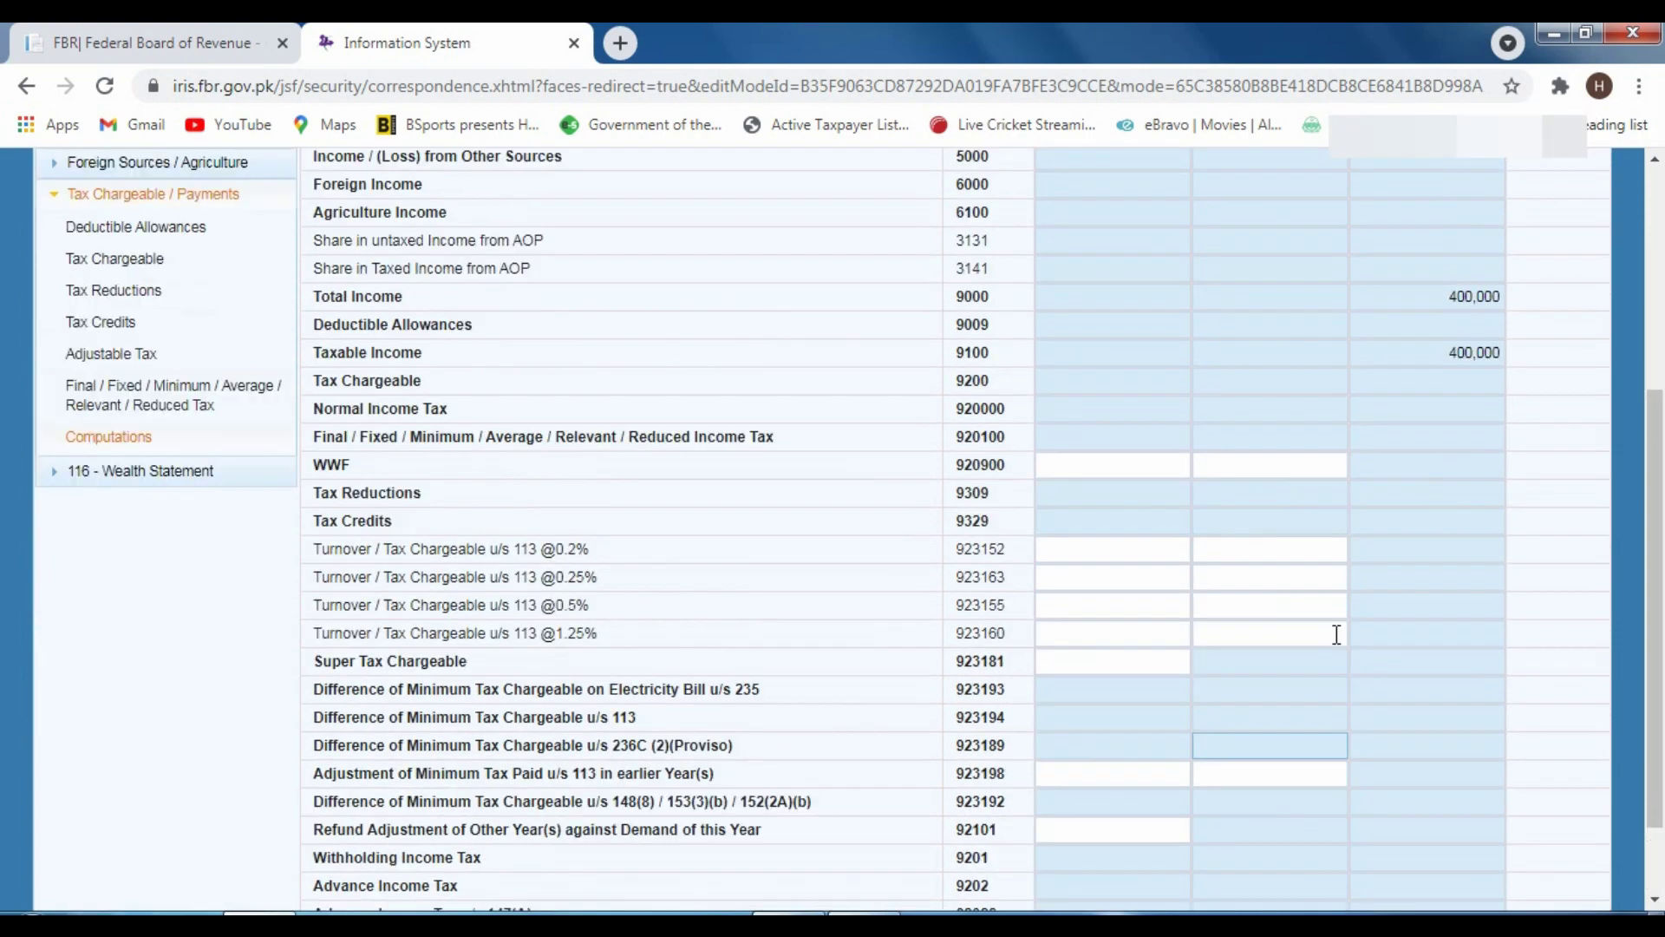
scroll(1336, 633, "down", 4)
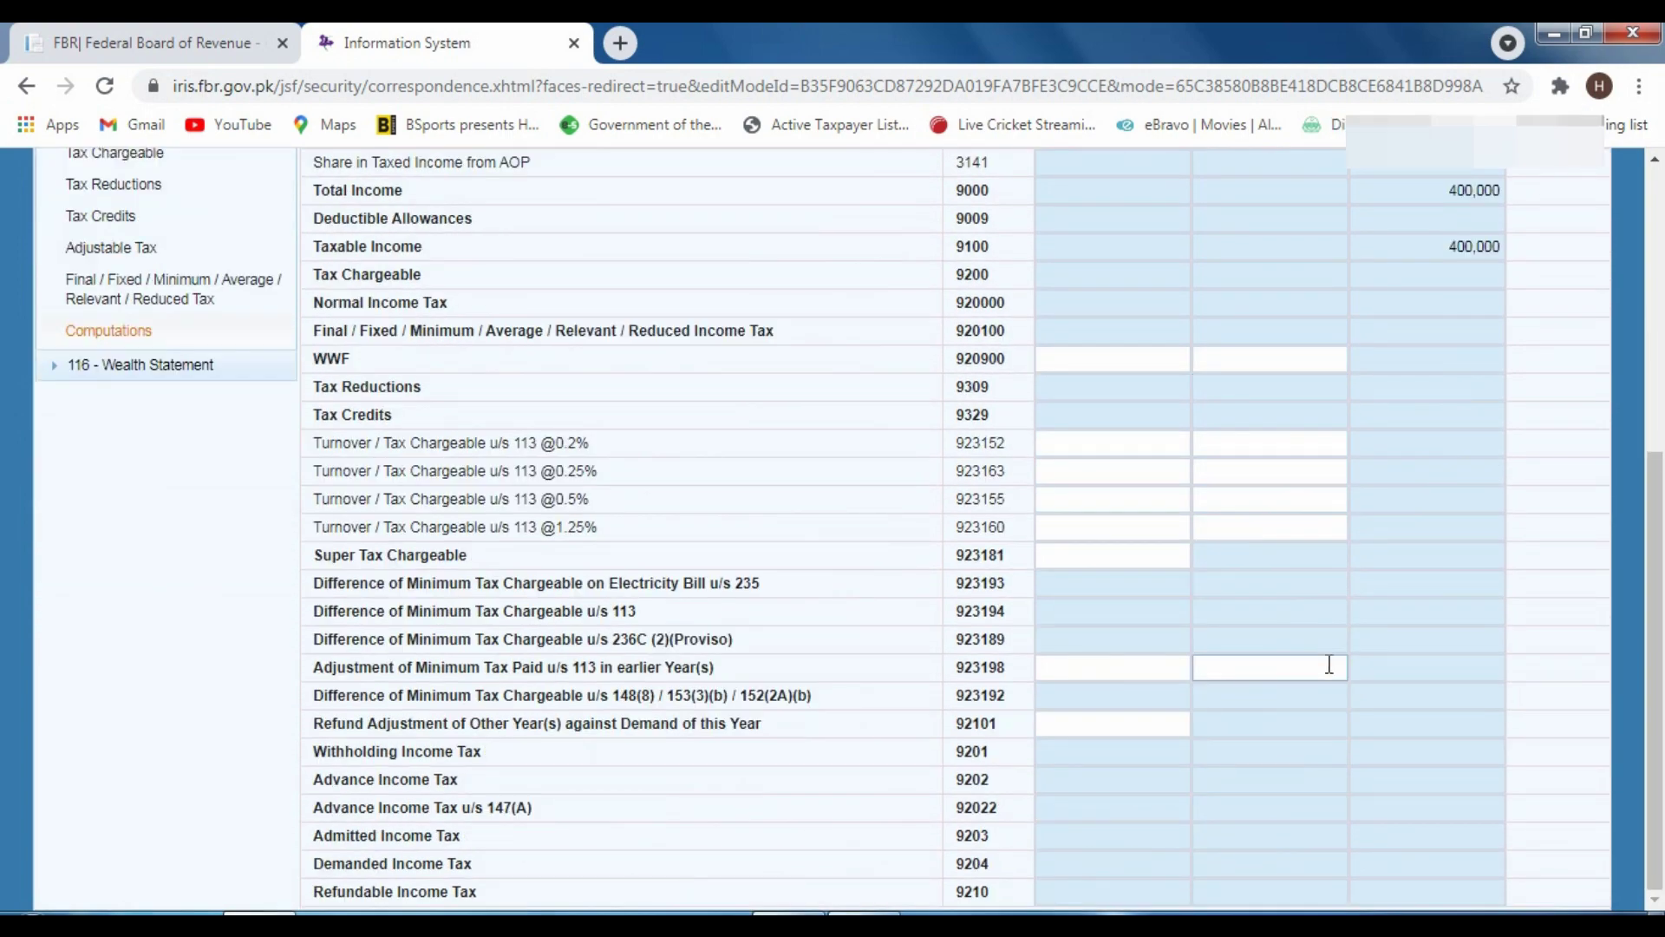
scroll(1327, 656, "up", 5)
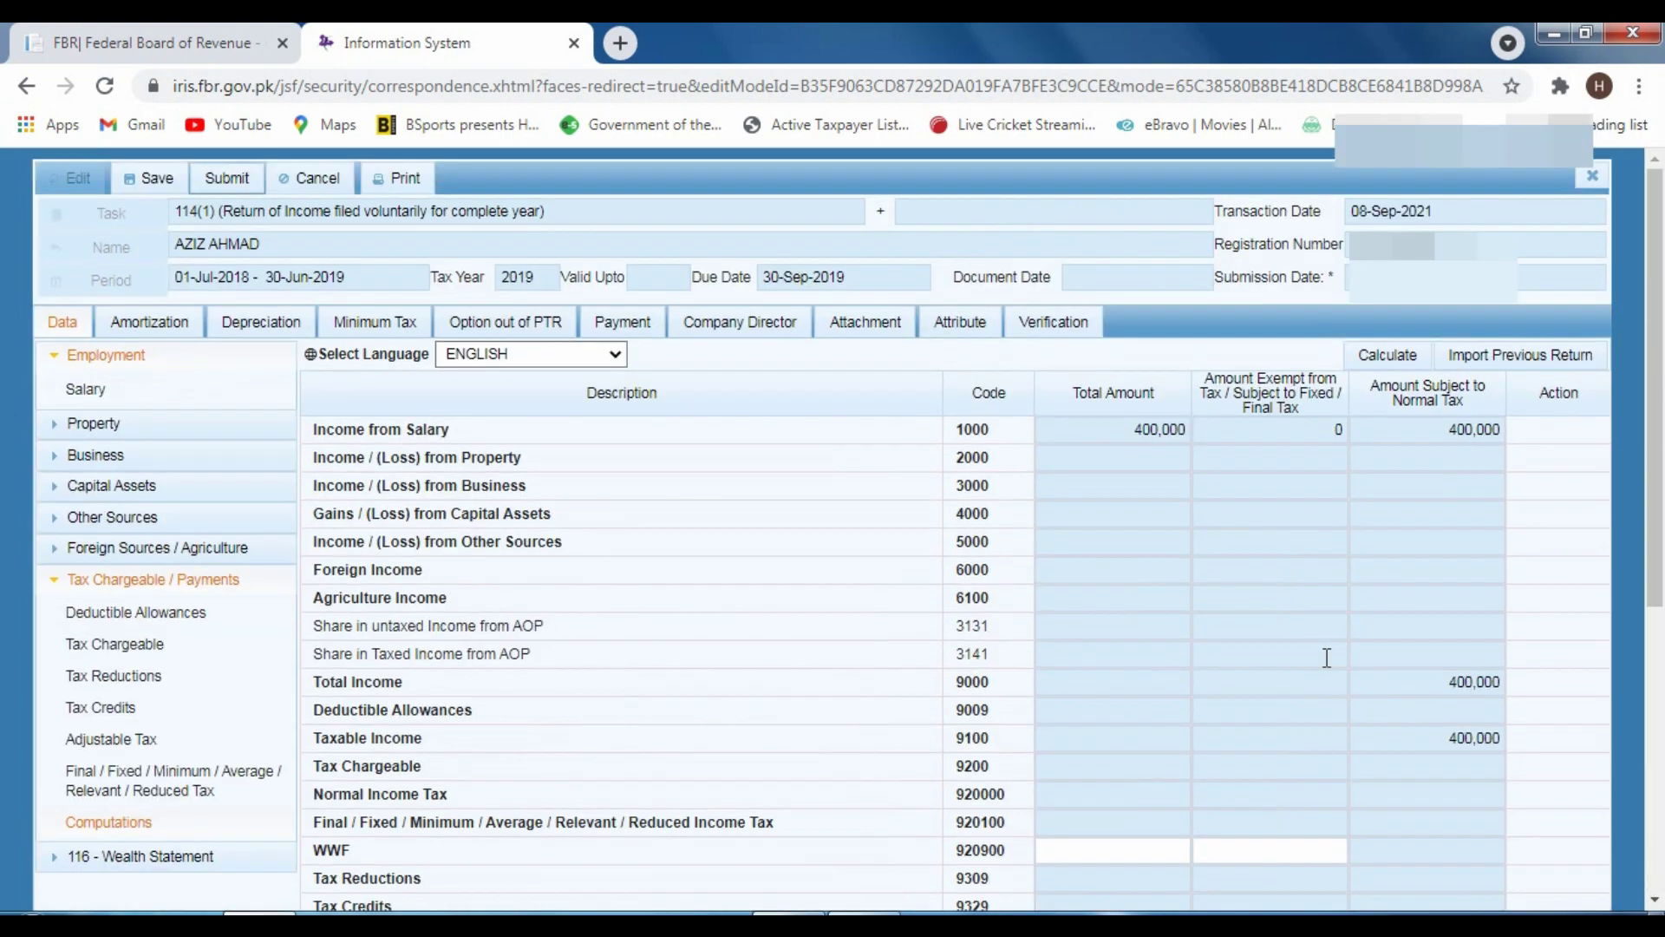
left_click(186, 577)
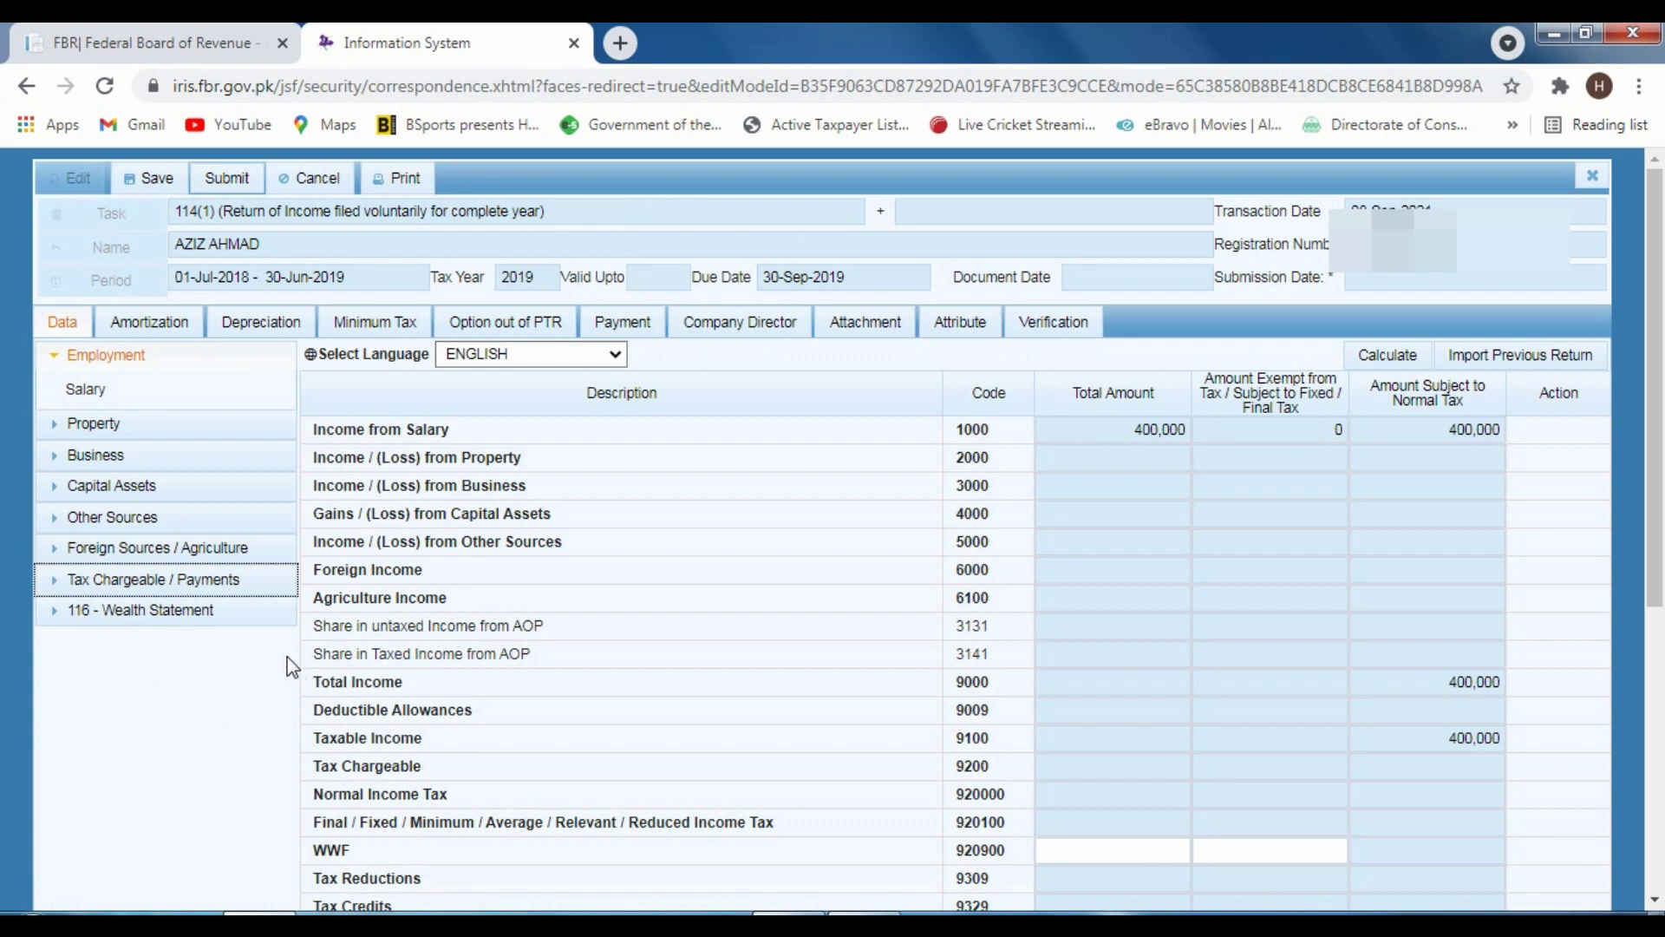
left_click(124, 612)
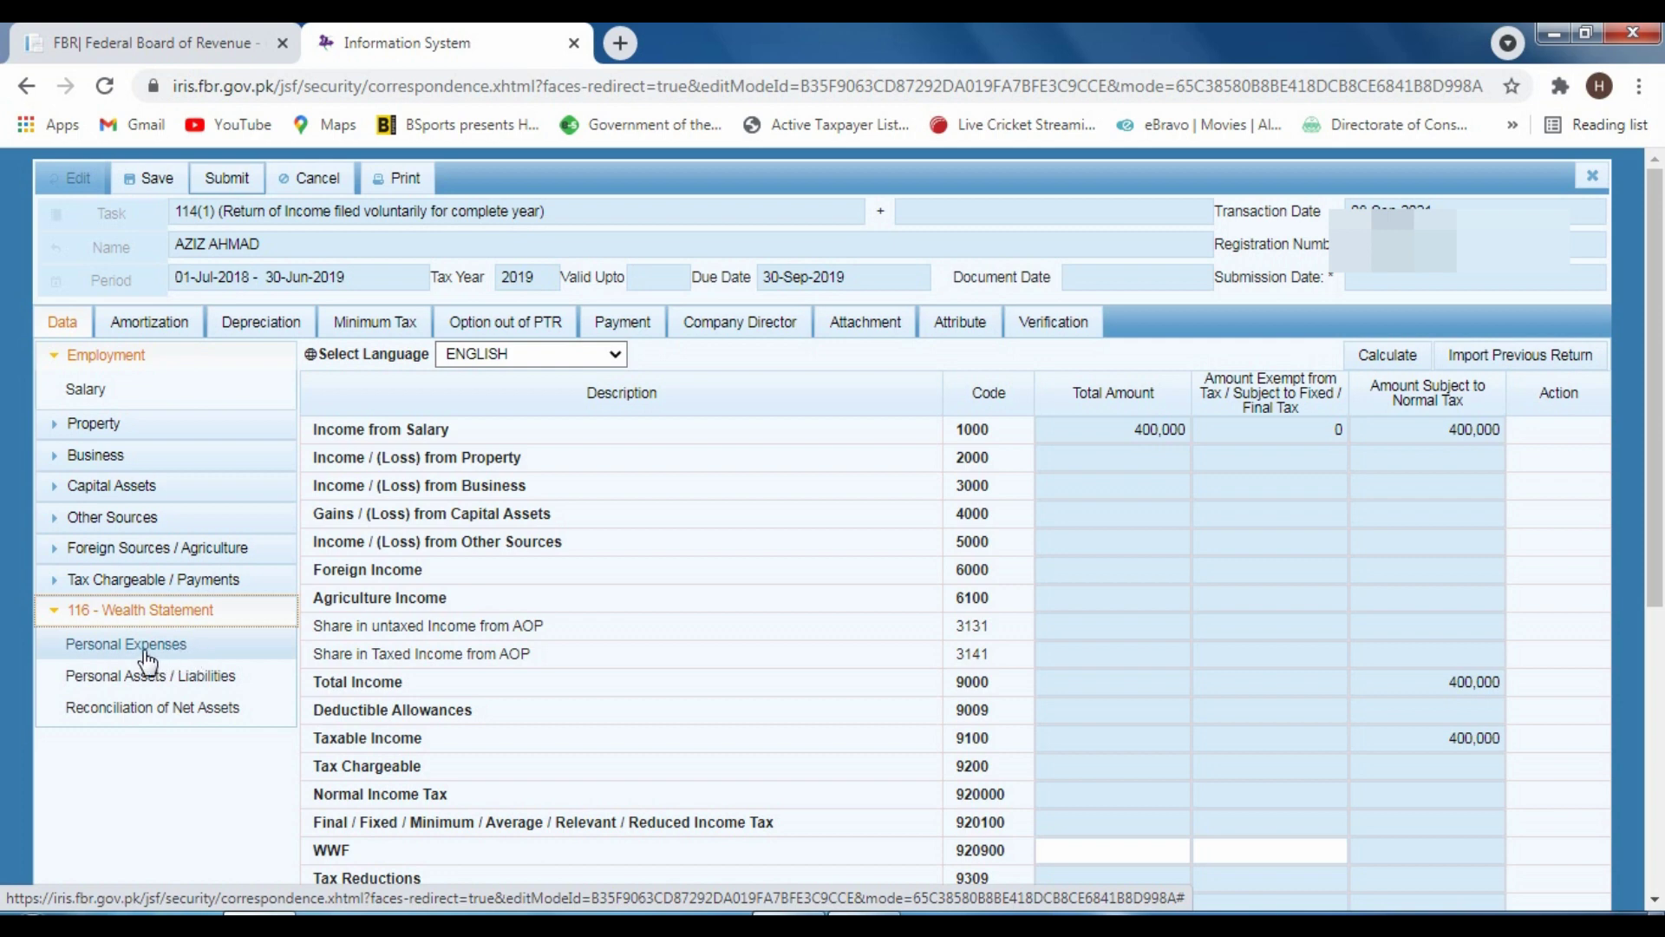
In Personal Expenses, enter Rent 60,000 and Vehicle Running 30,000
left_click(145, 651)
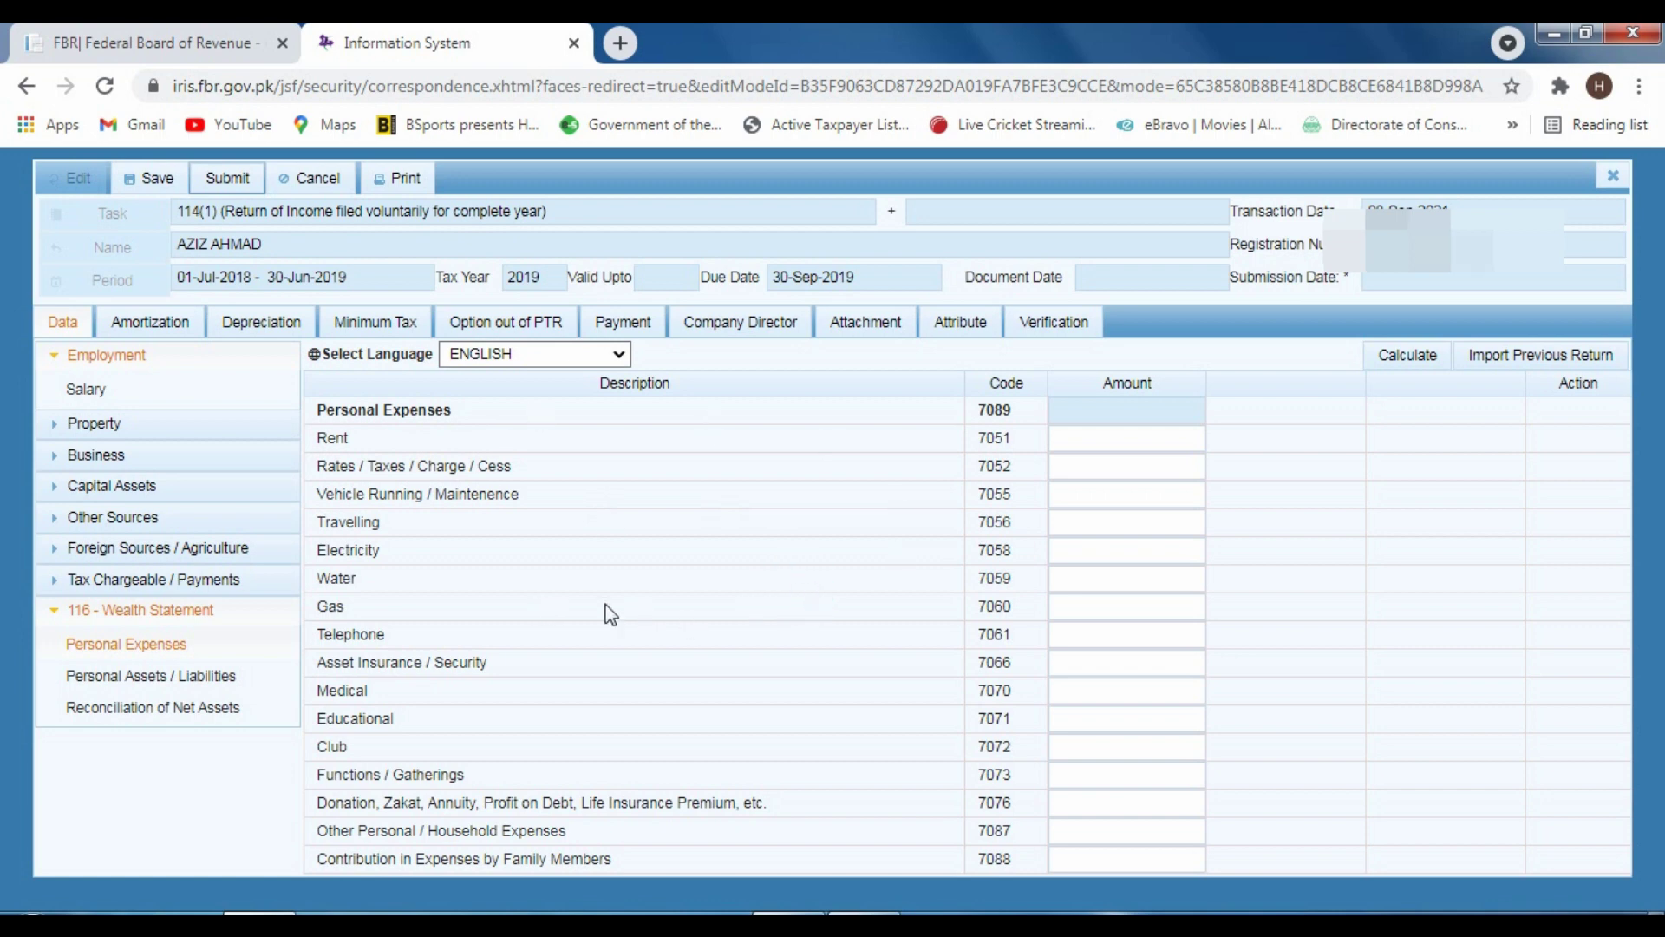
left_click(1056, 445)
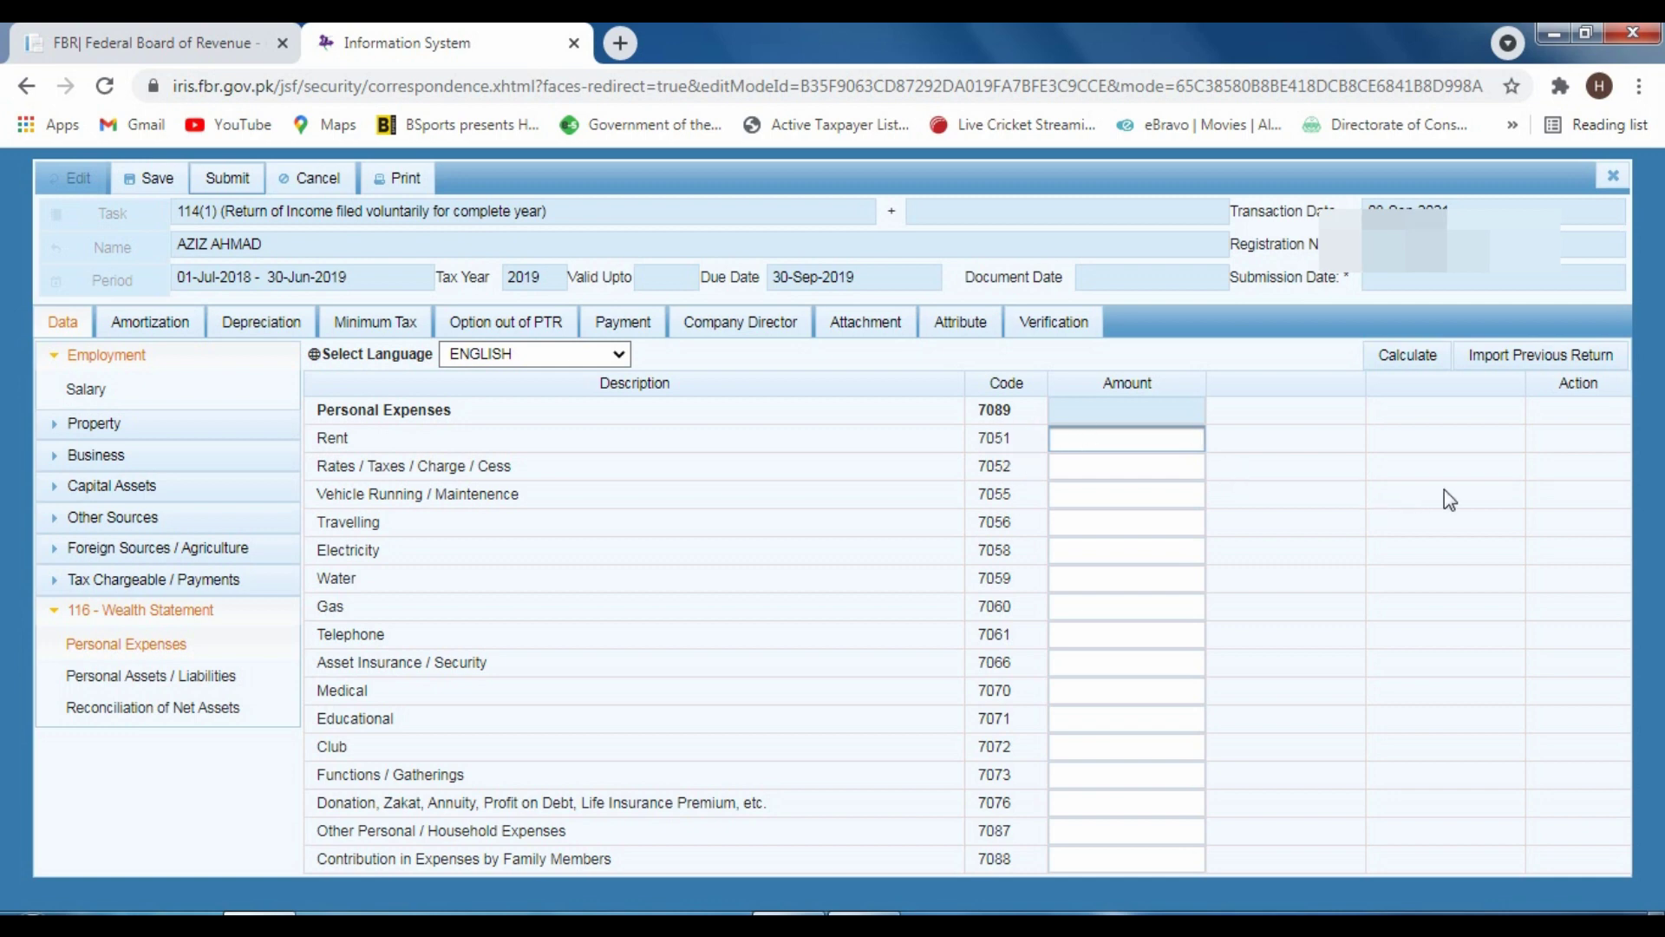
type("60000")
left_click(1400, 359)
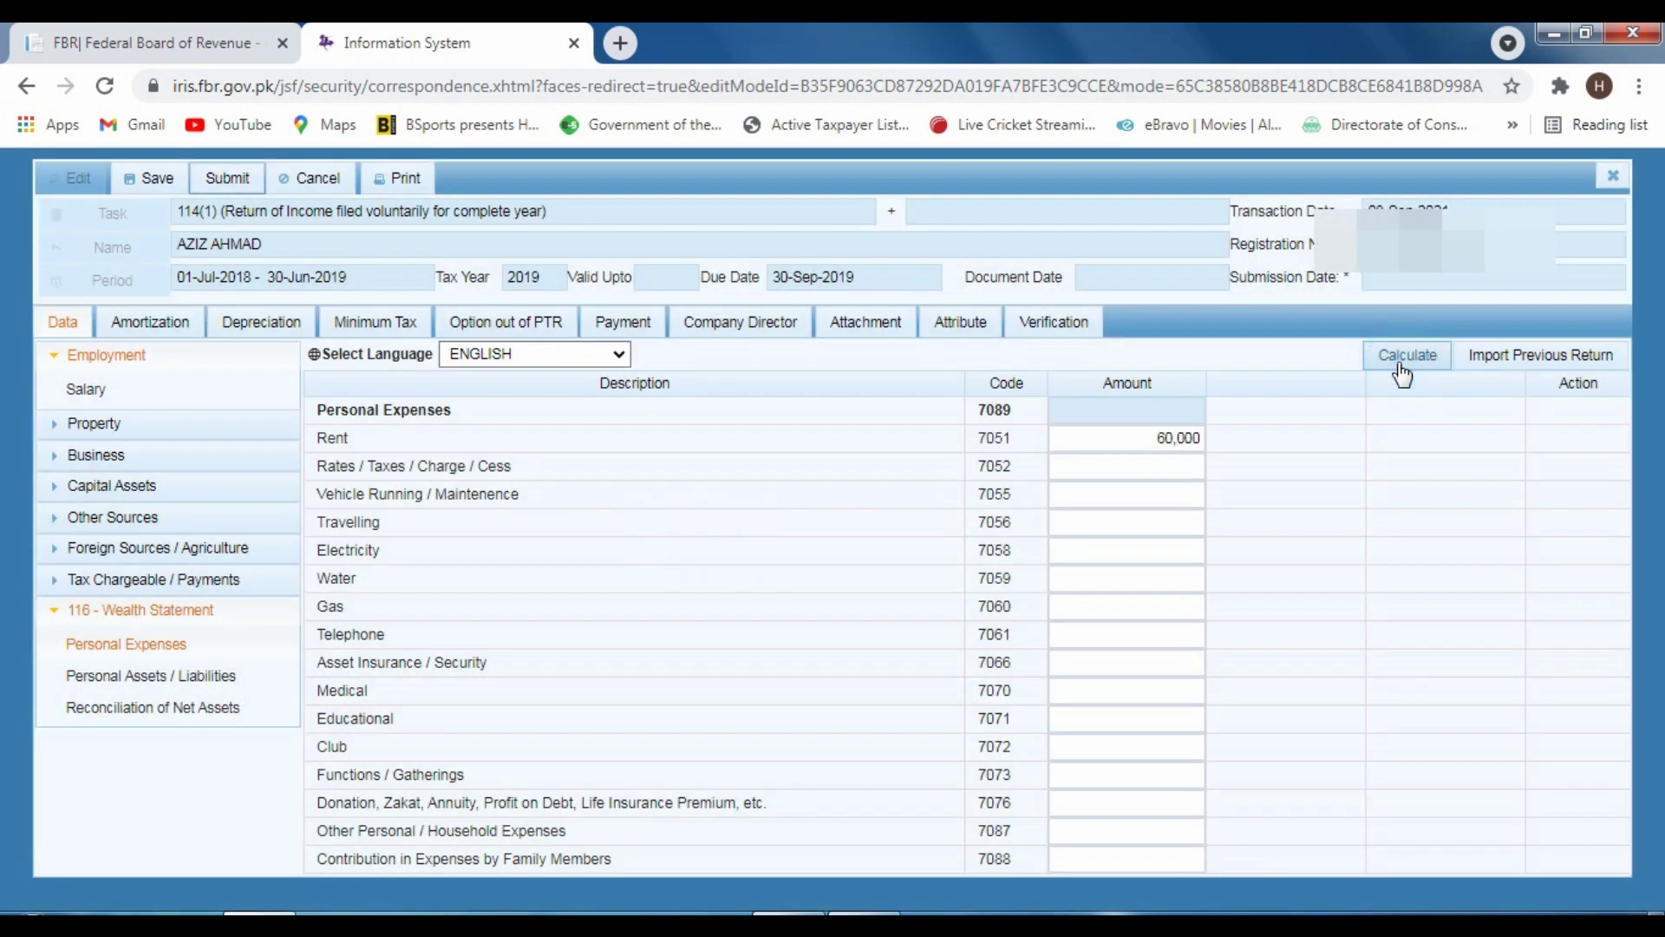
left_click(1402, 373)
left_click(1403, 372)
left_click(1107, 494)
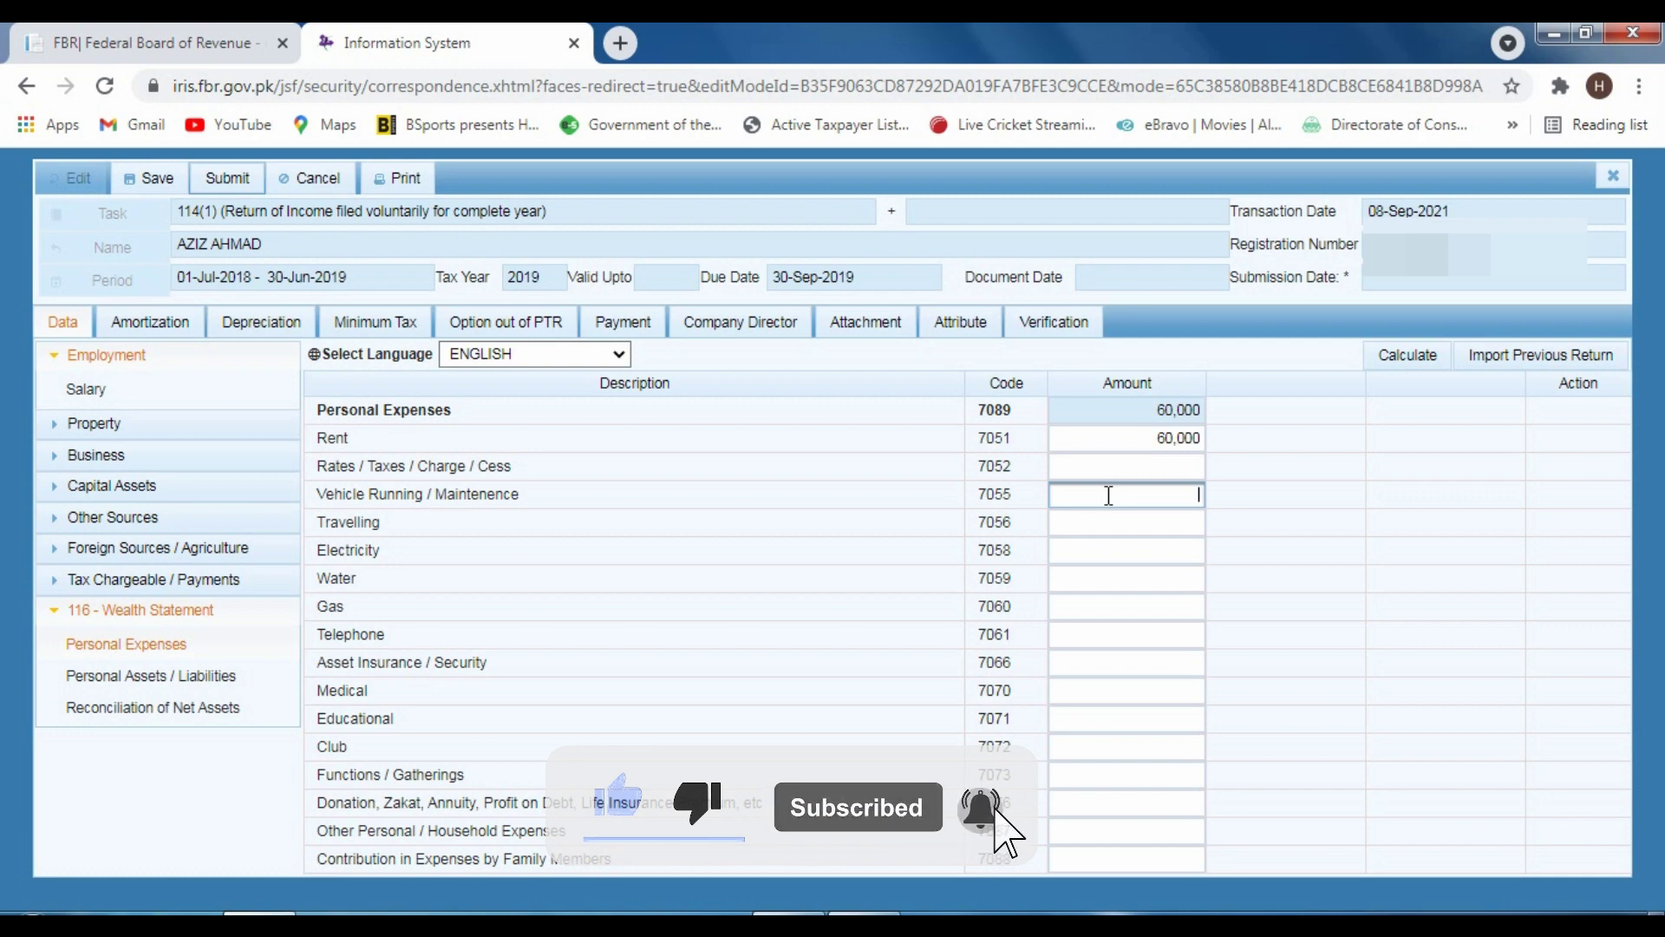
type("0000")
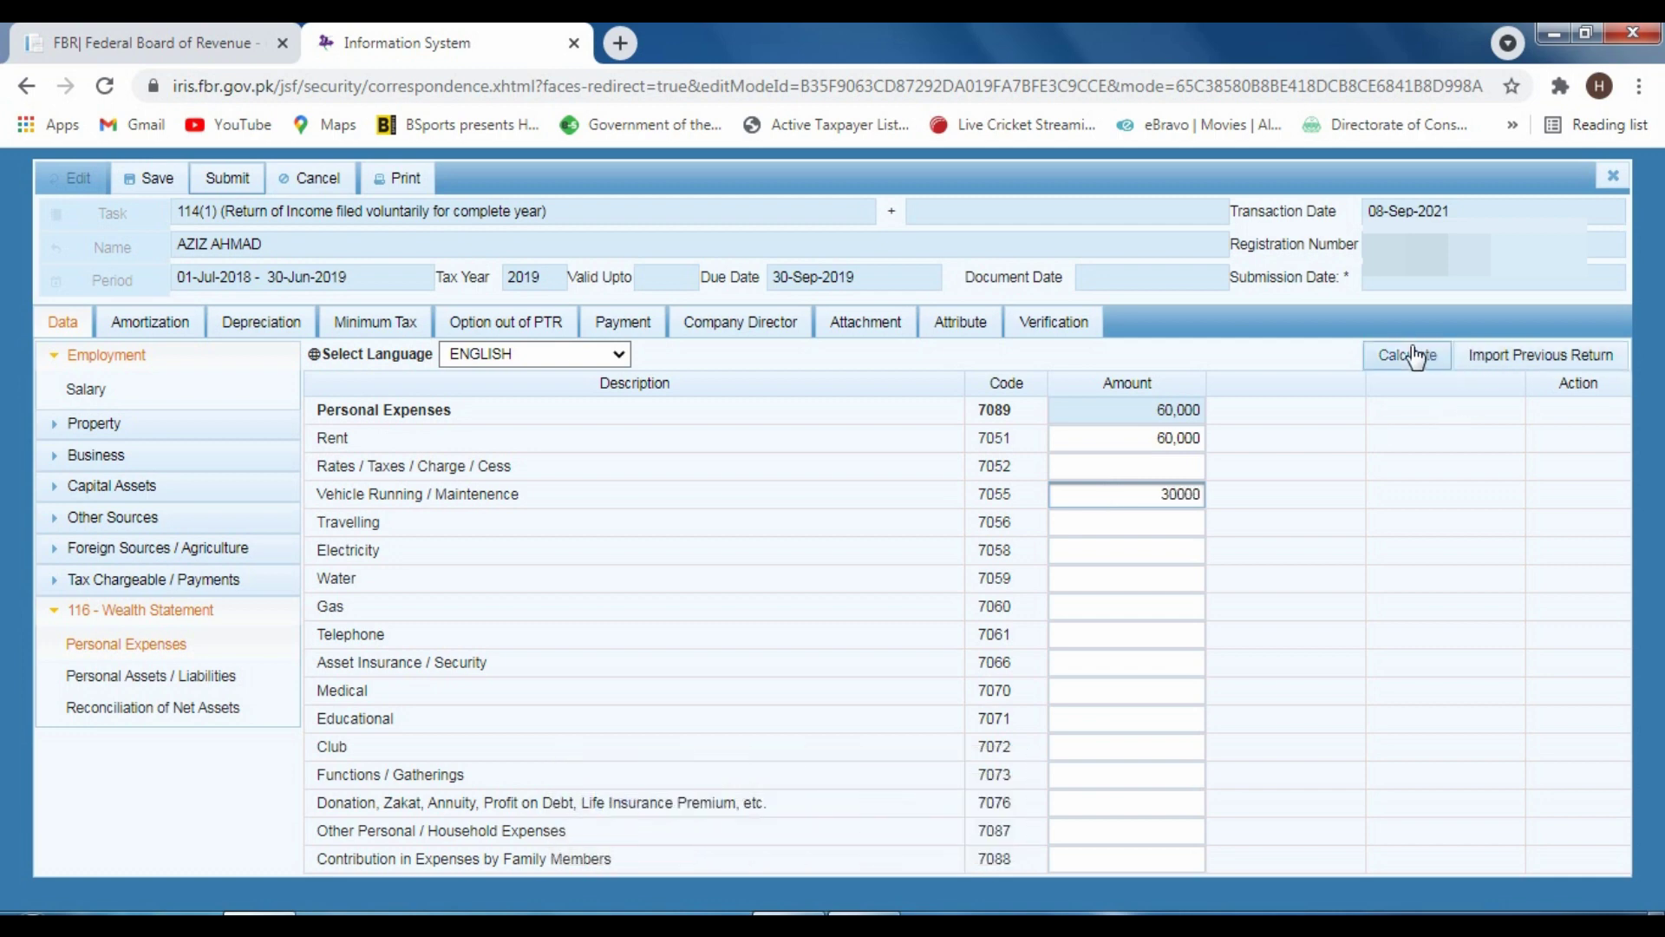
left_click(1408, 359)
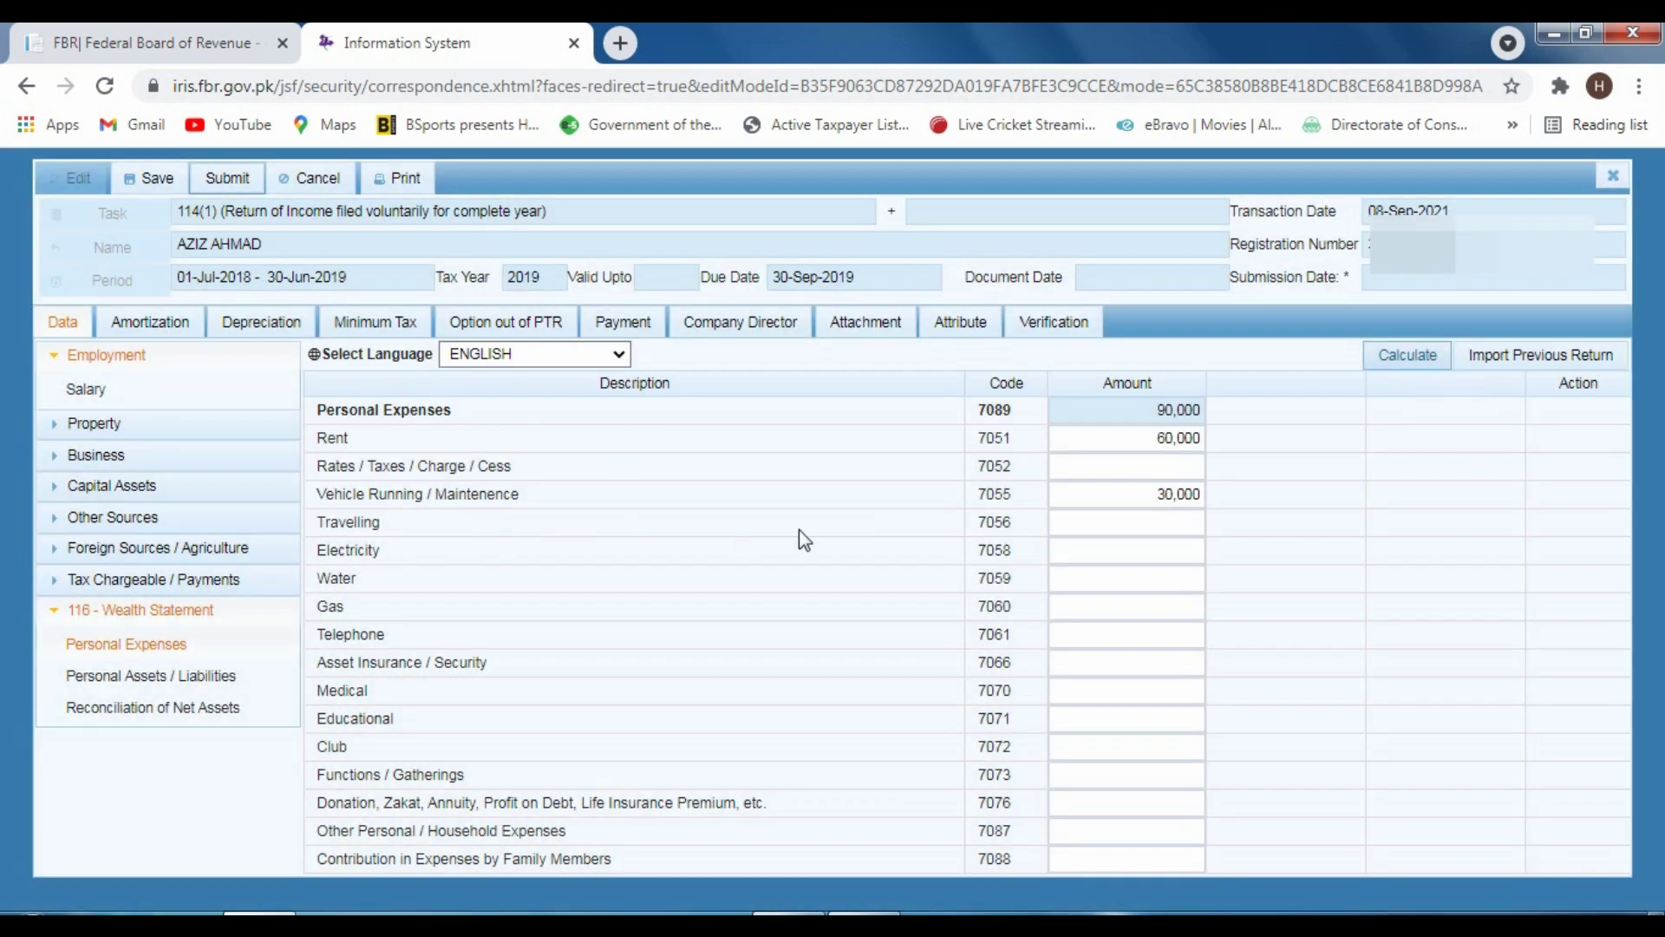
Enter Travelling 20,000, Electricity 35,000 and Water 15,000 as personal expenses
left_click(1108, 517)
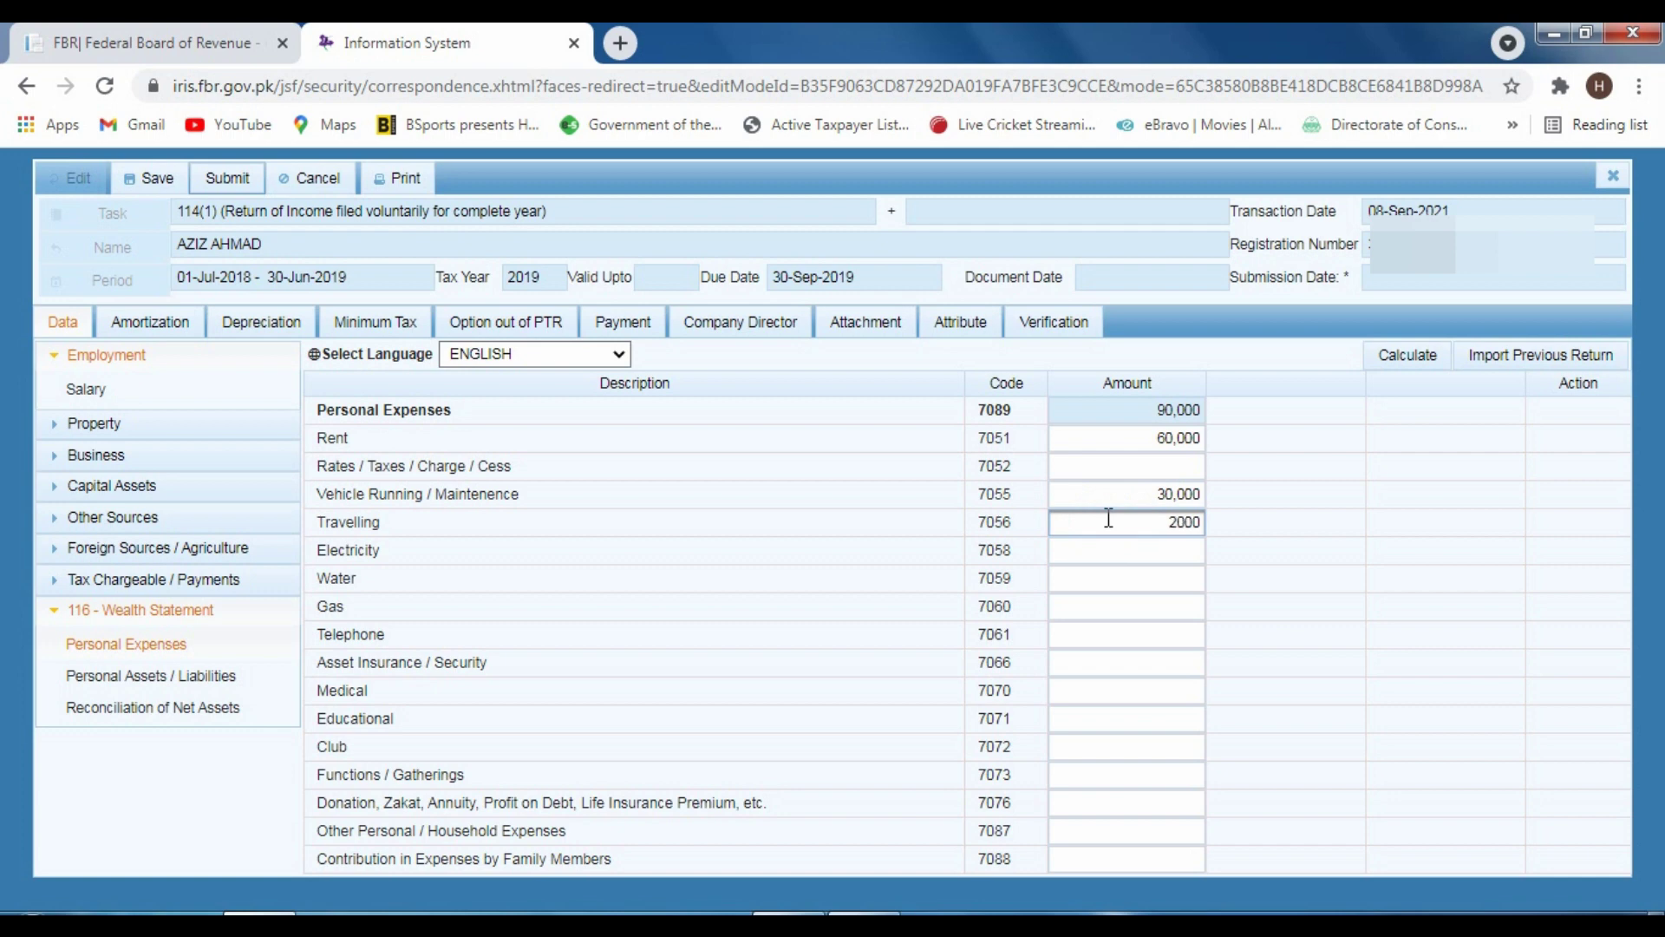
left_click(1414, 358)
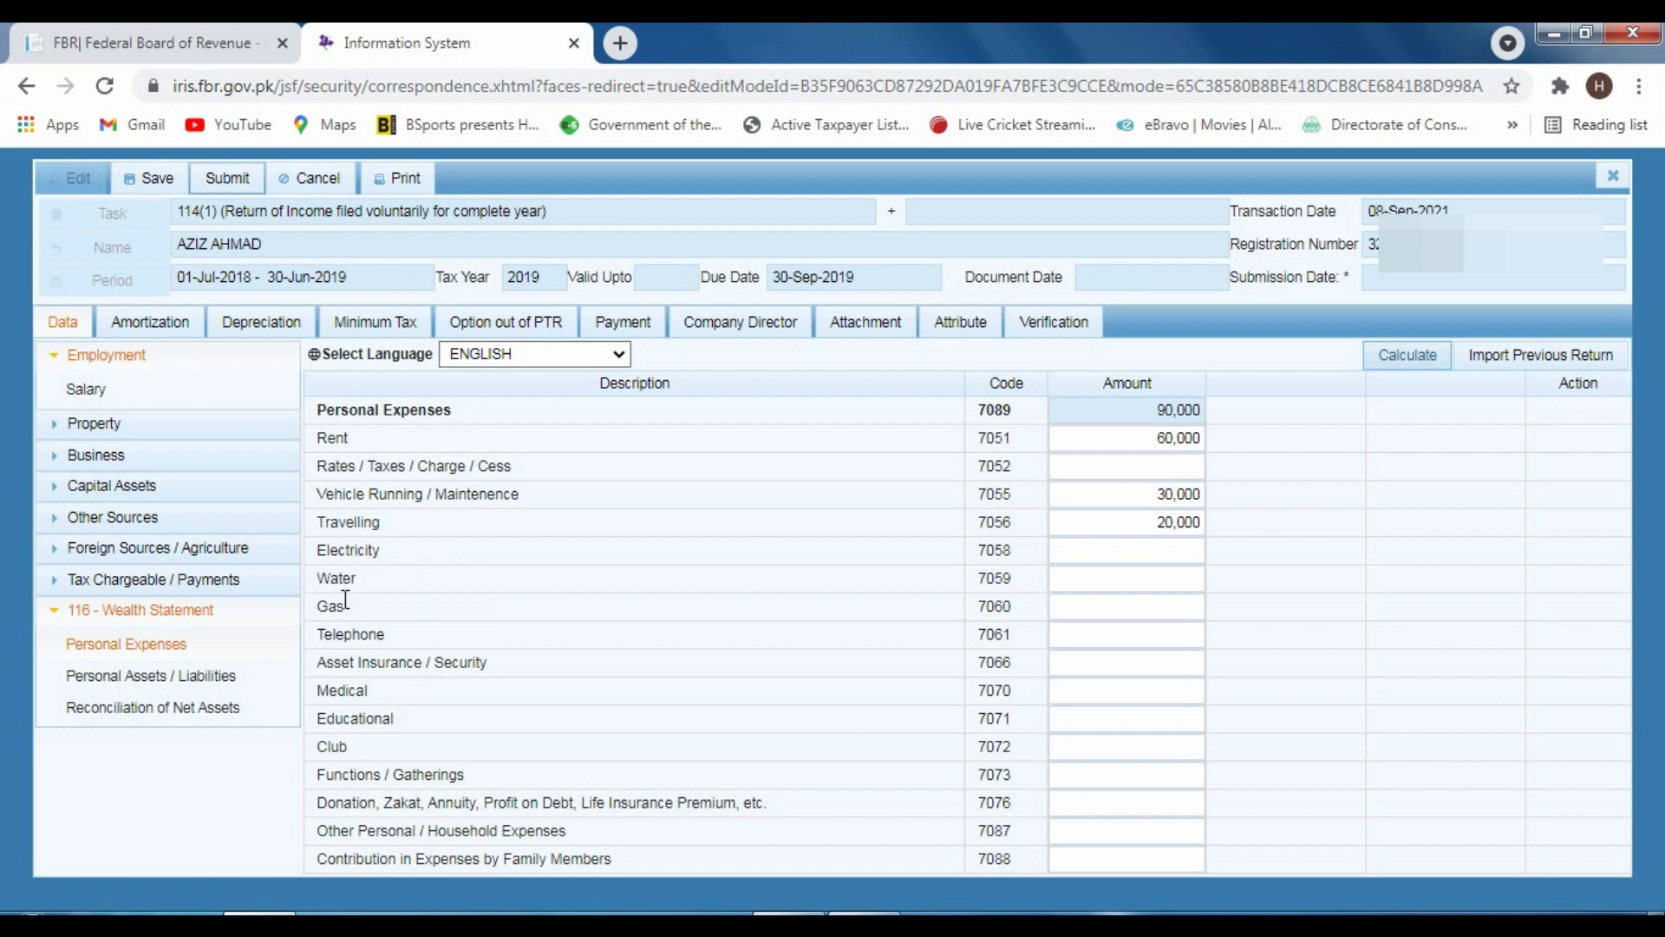
left_click(1127, 550)
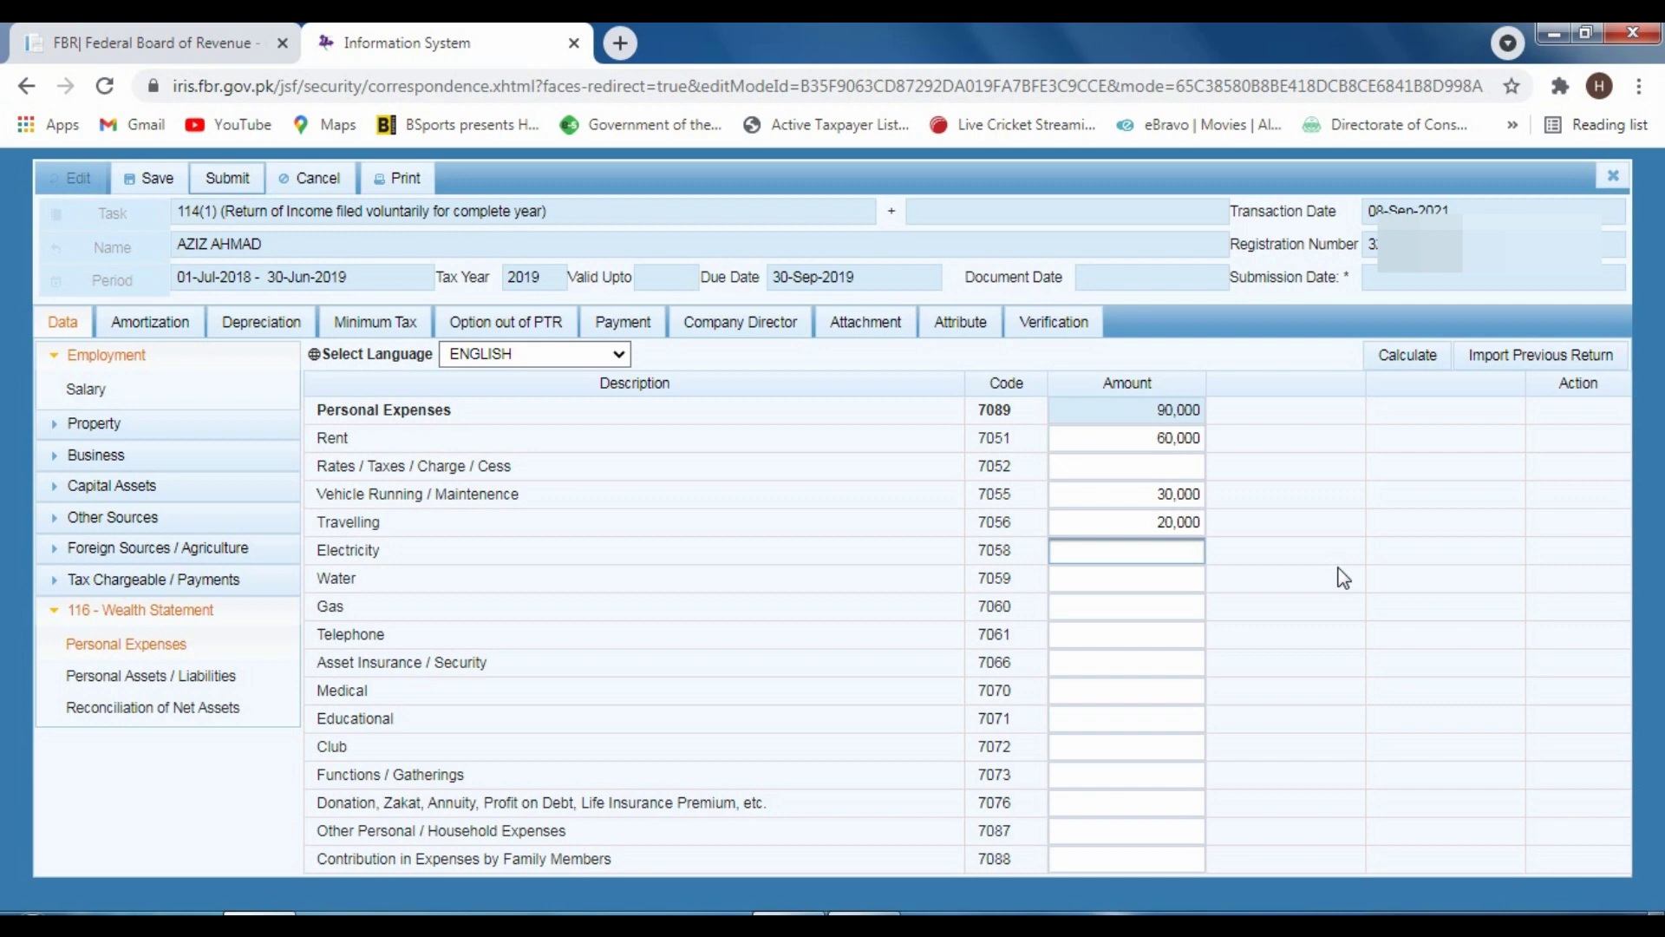
left_click(1192, 551)
type("35000")
left_click(1387, 356)
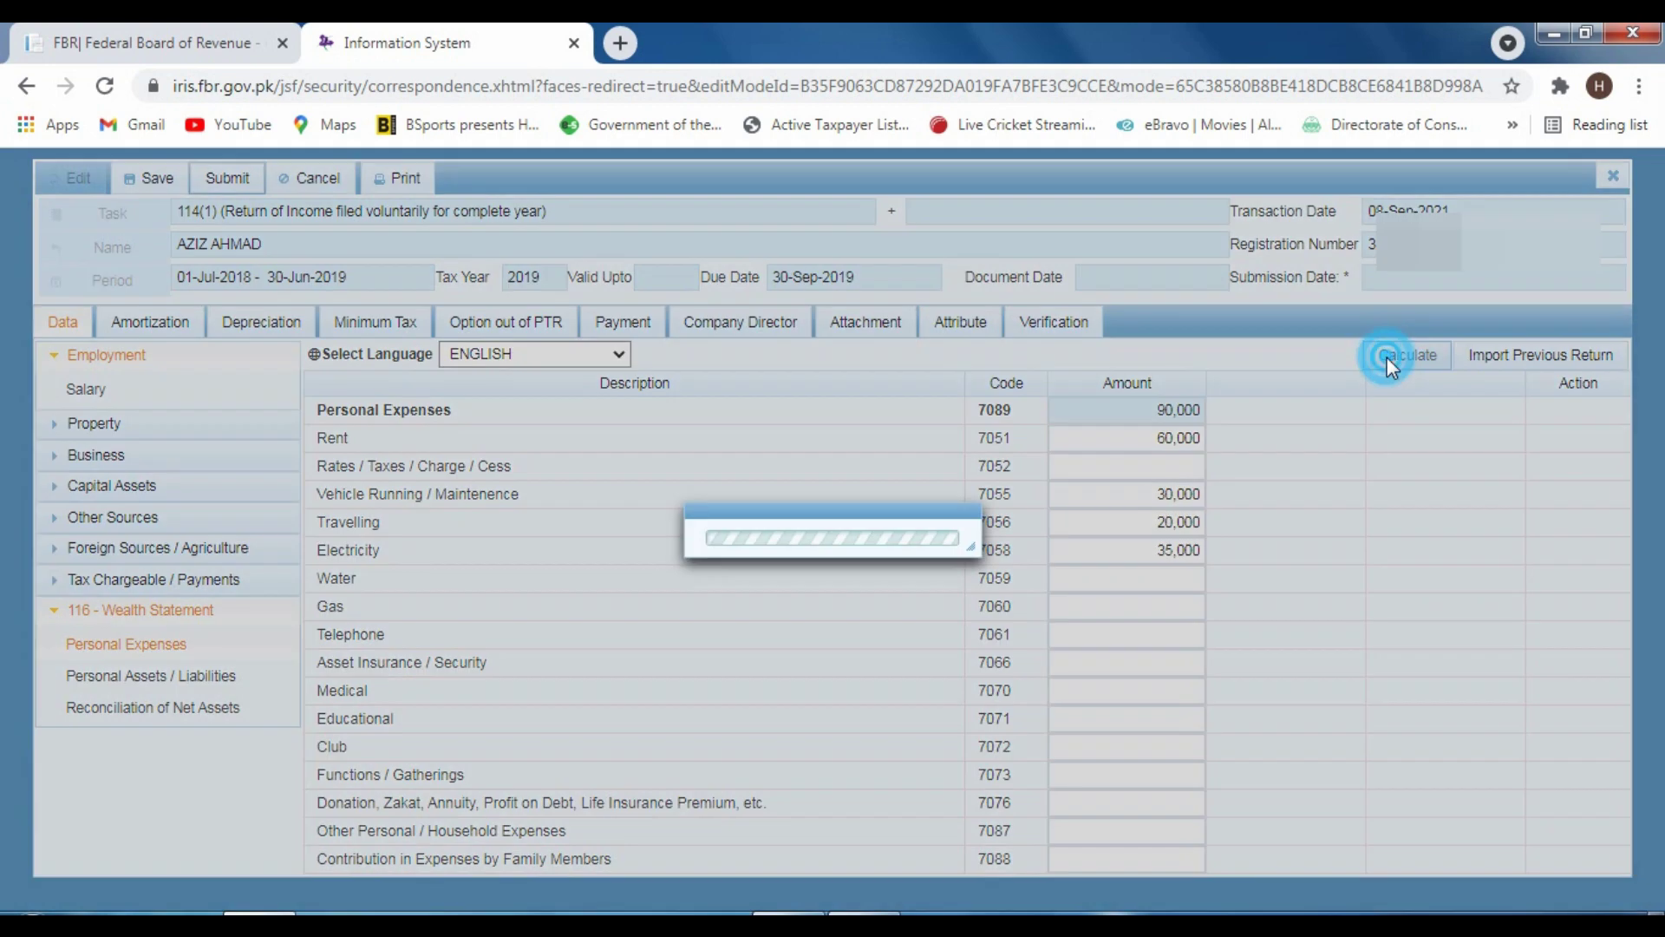
left_click(1200, 568)
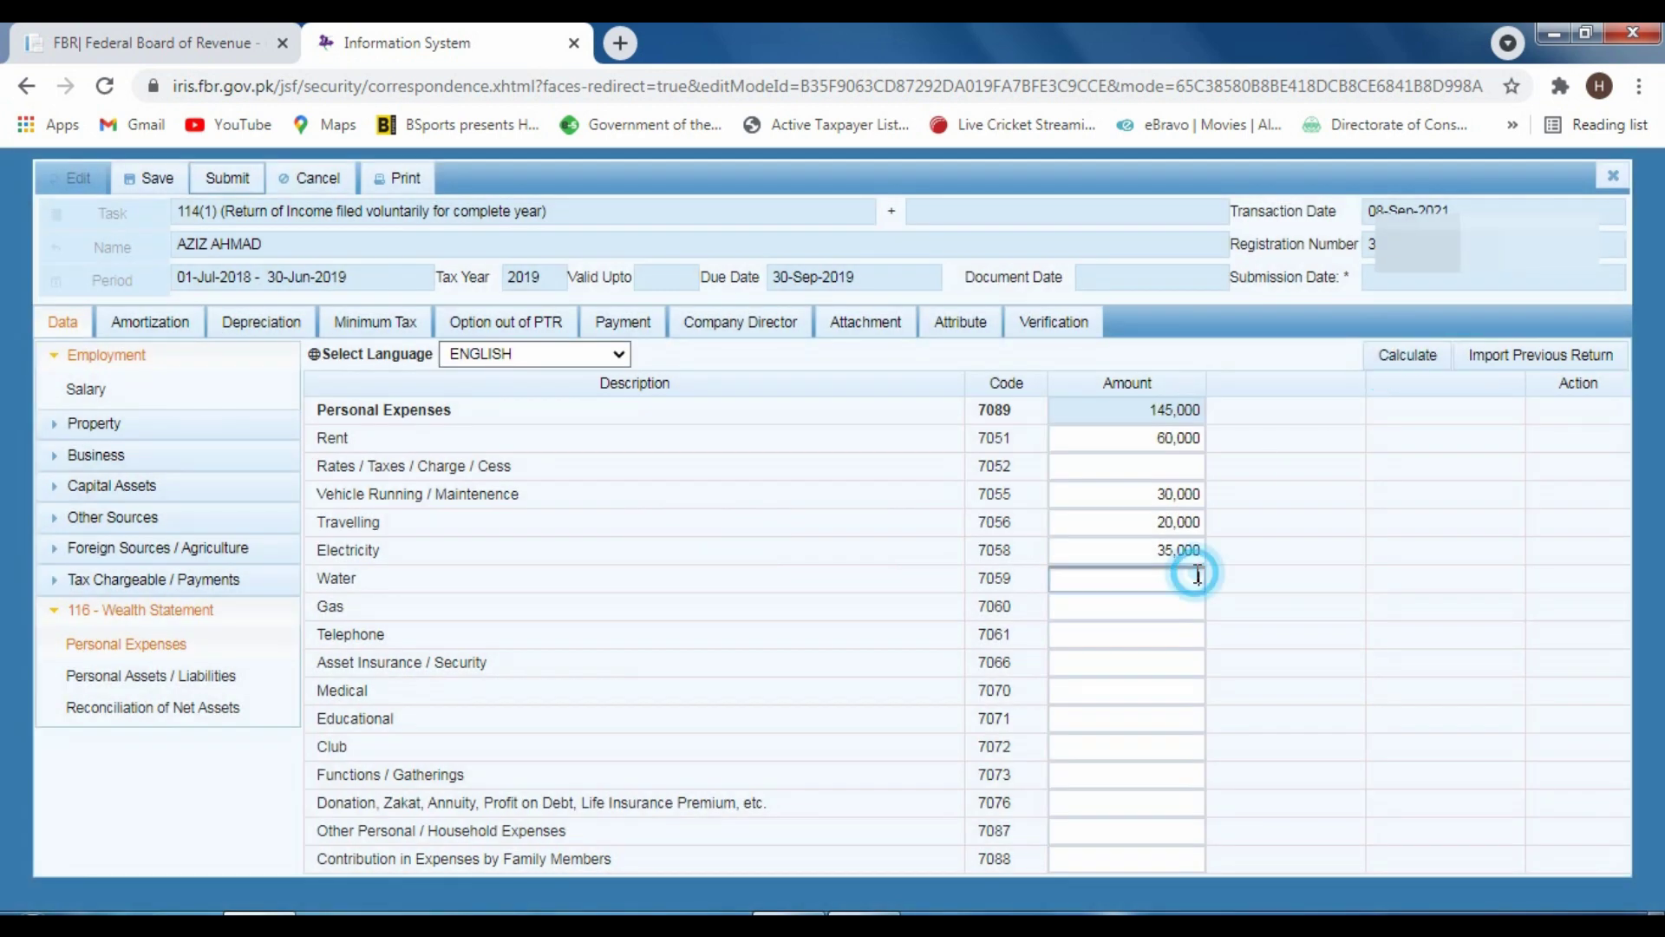
type("15000")
left_click(1394, 365)
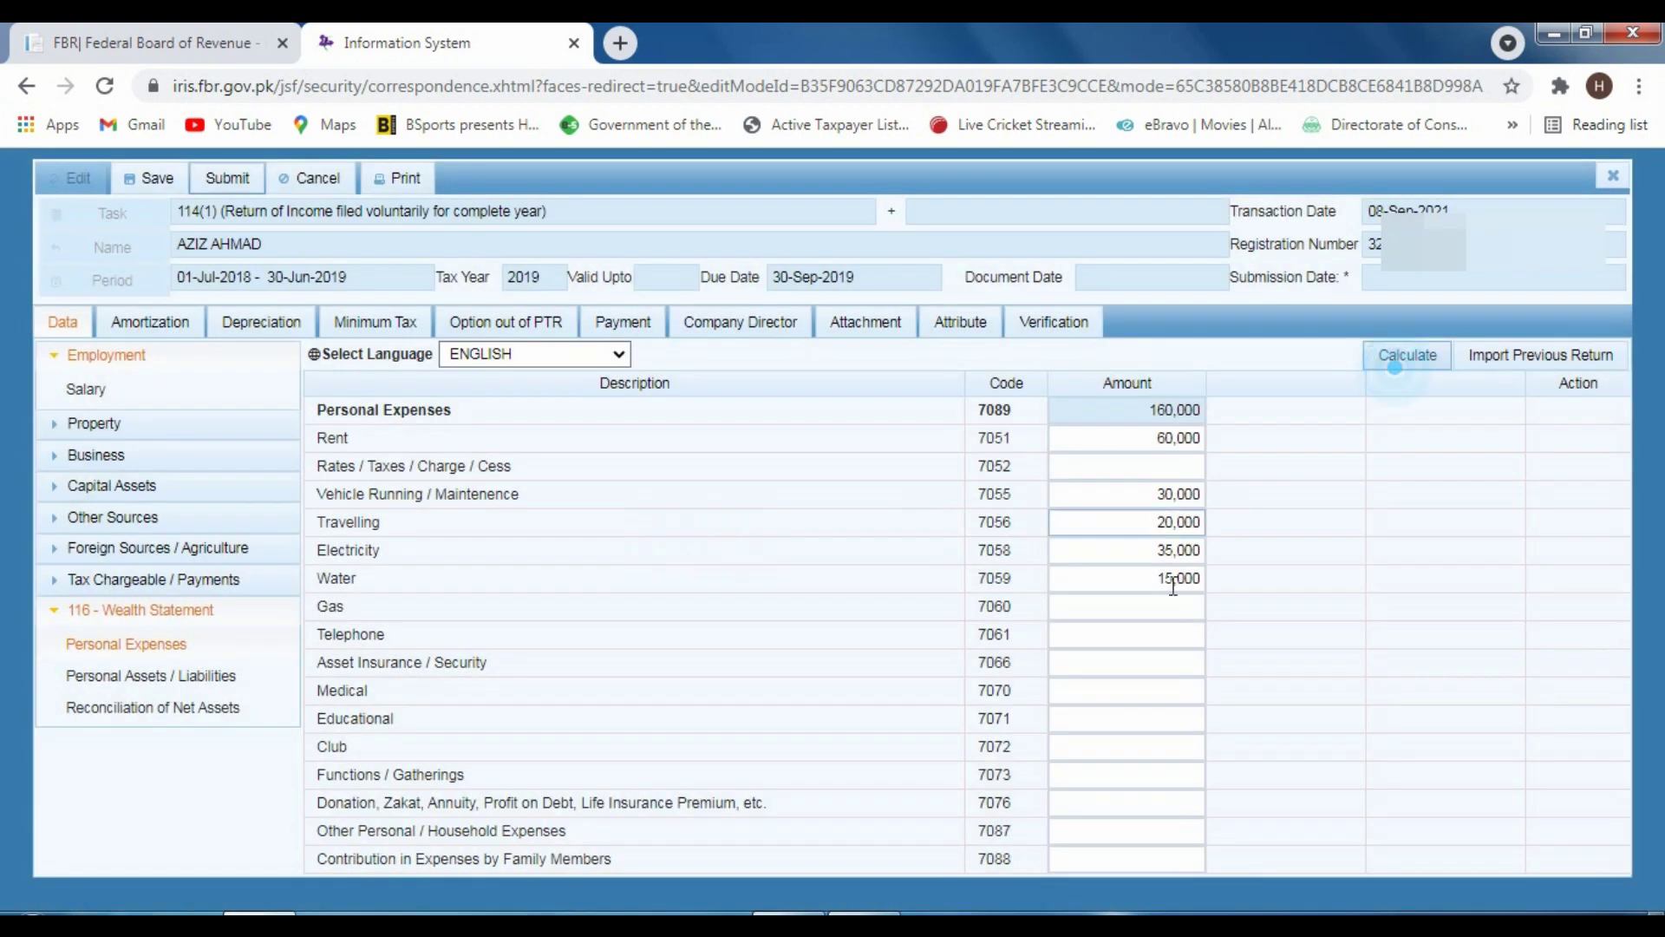
left_click(1154, 607)
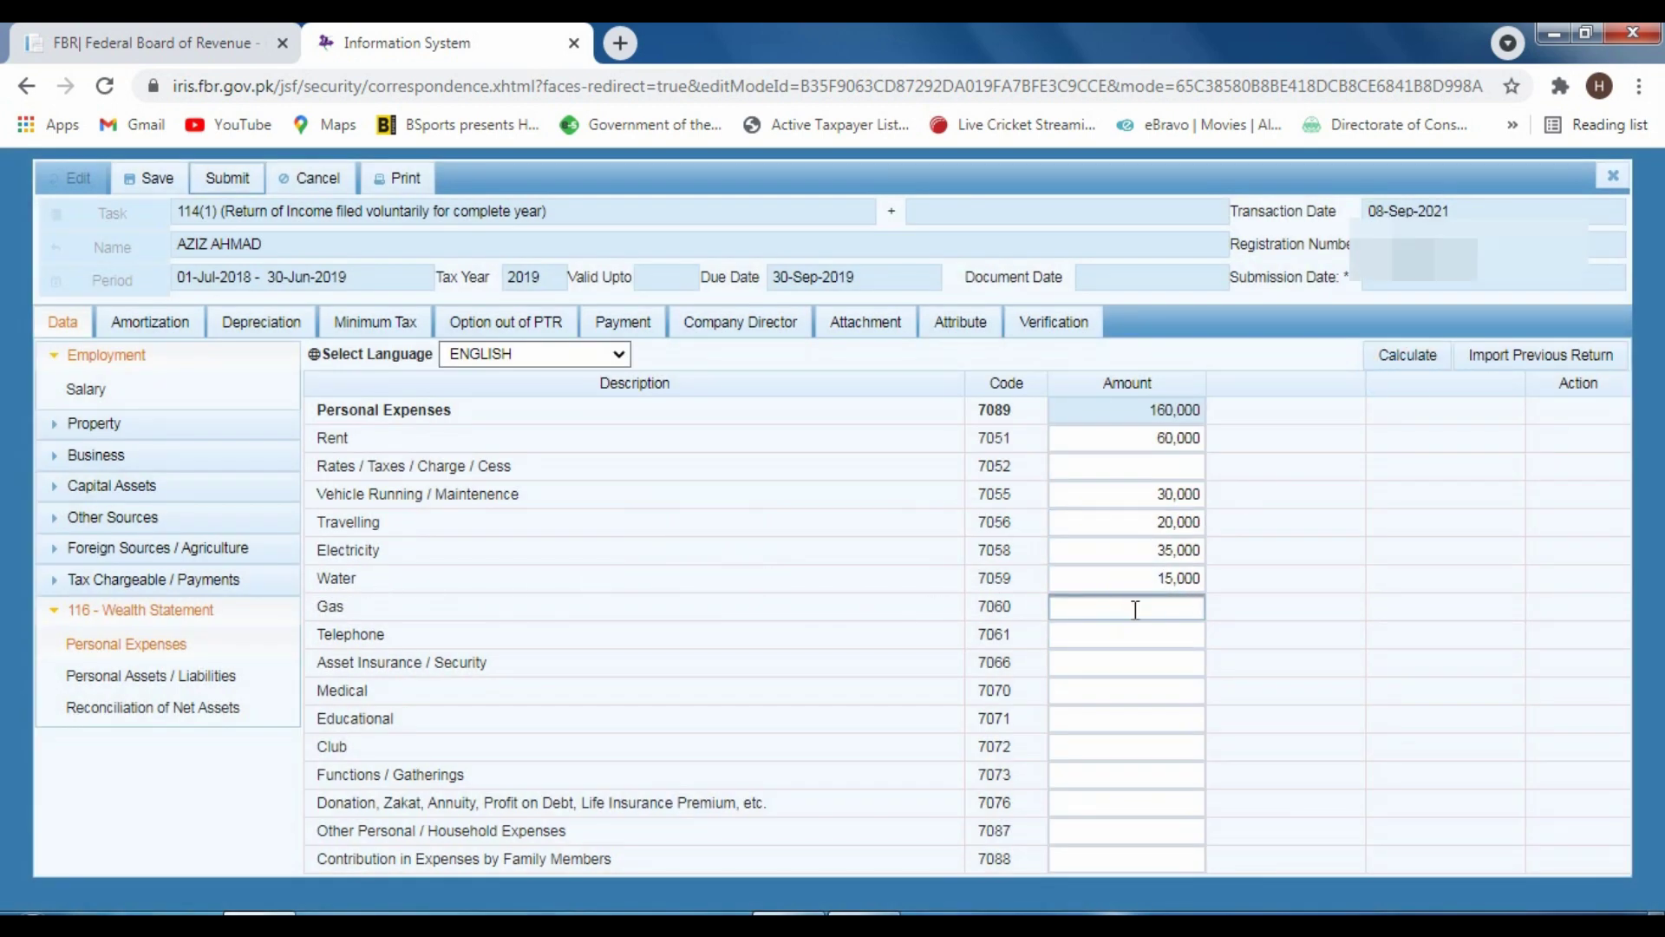
Enter Gas 15,000, Medical 50,000 and Educational 40,000 as personal expenses
type("15000")
left_click(1391, 353)
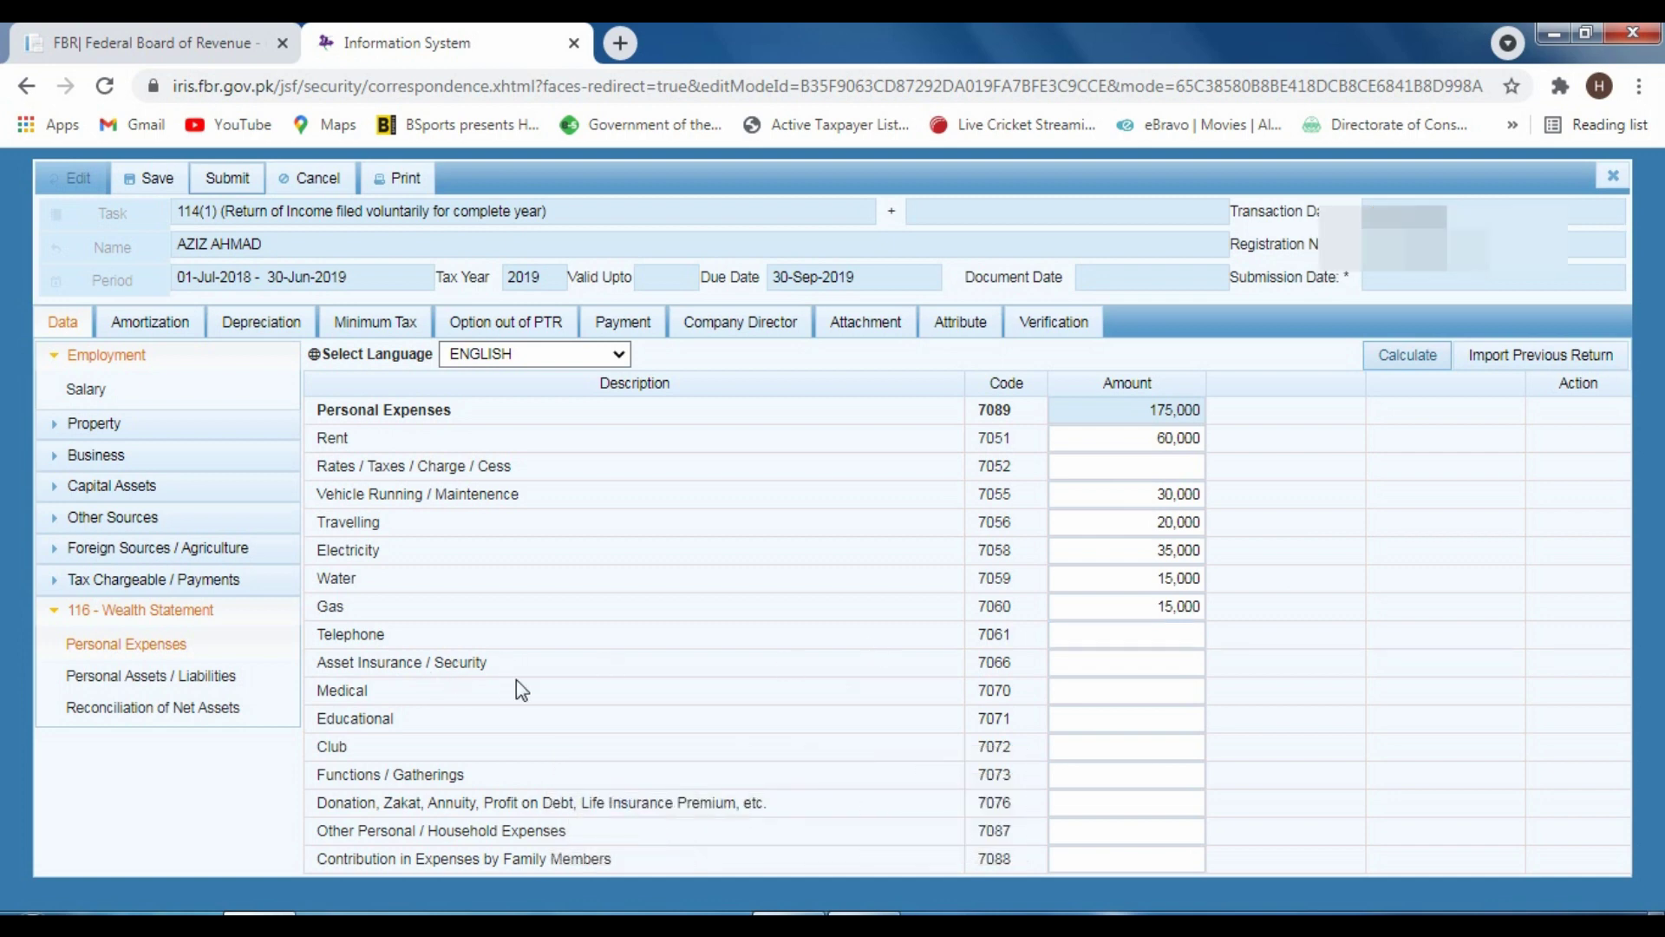
left_click(1085, 692)
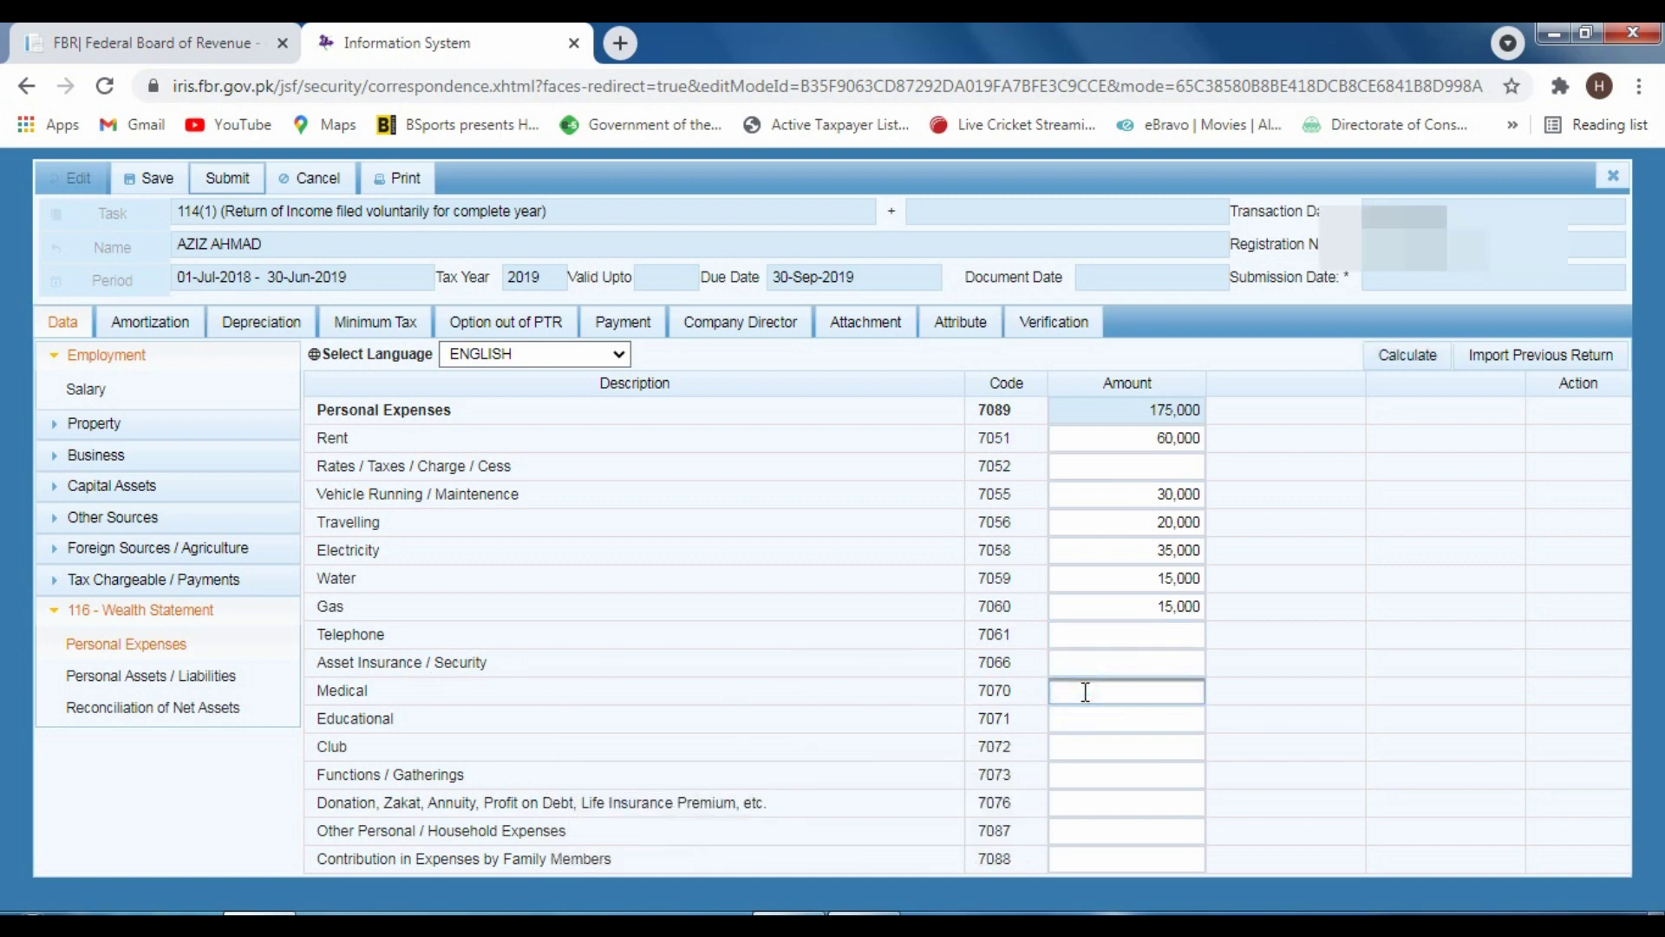
type("50,000")
left_click(1409, 356)
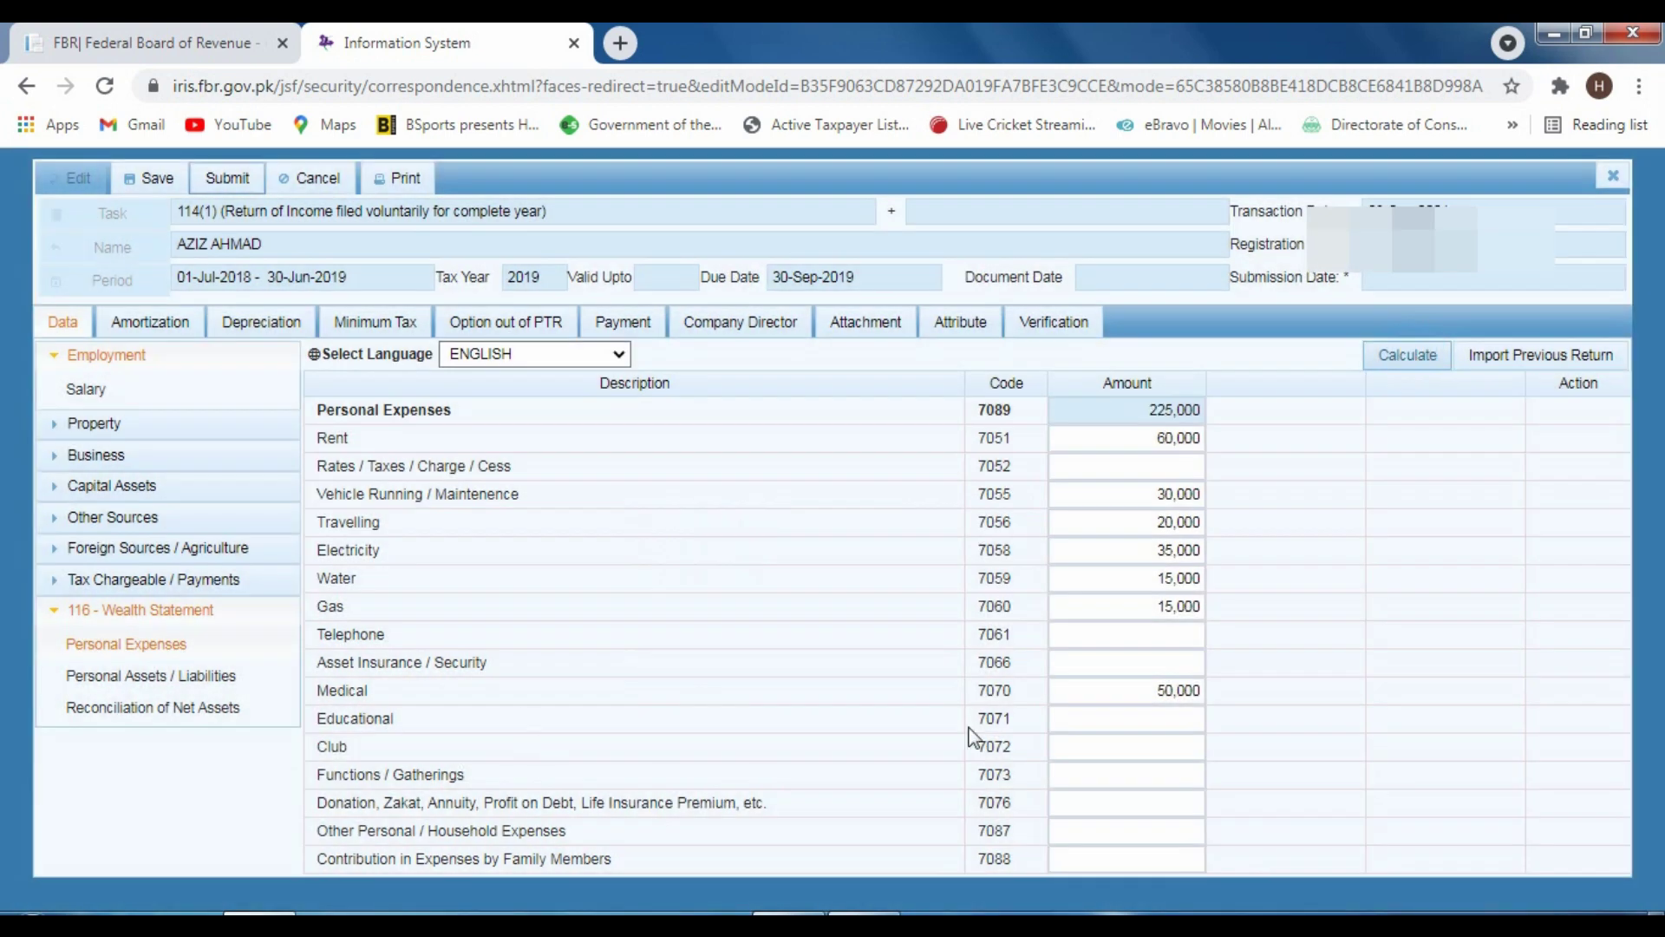
left_click(1099, 711)
left_click(1091, 699)
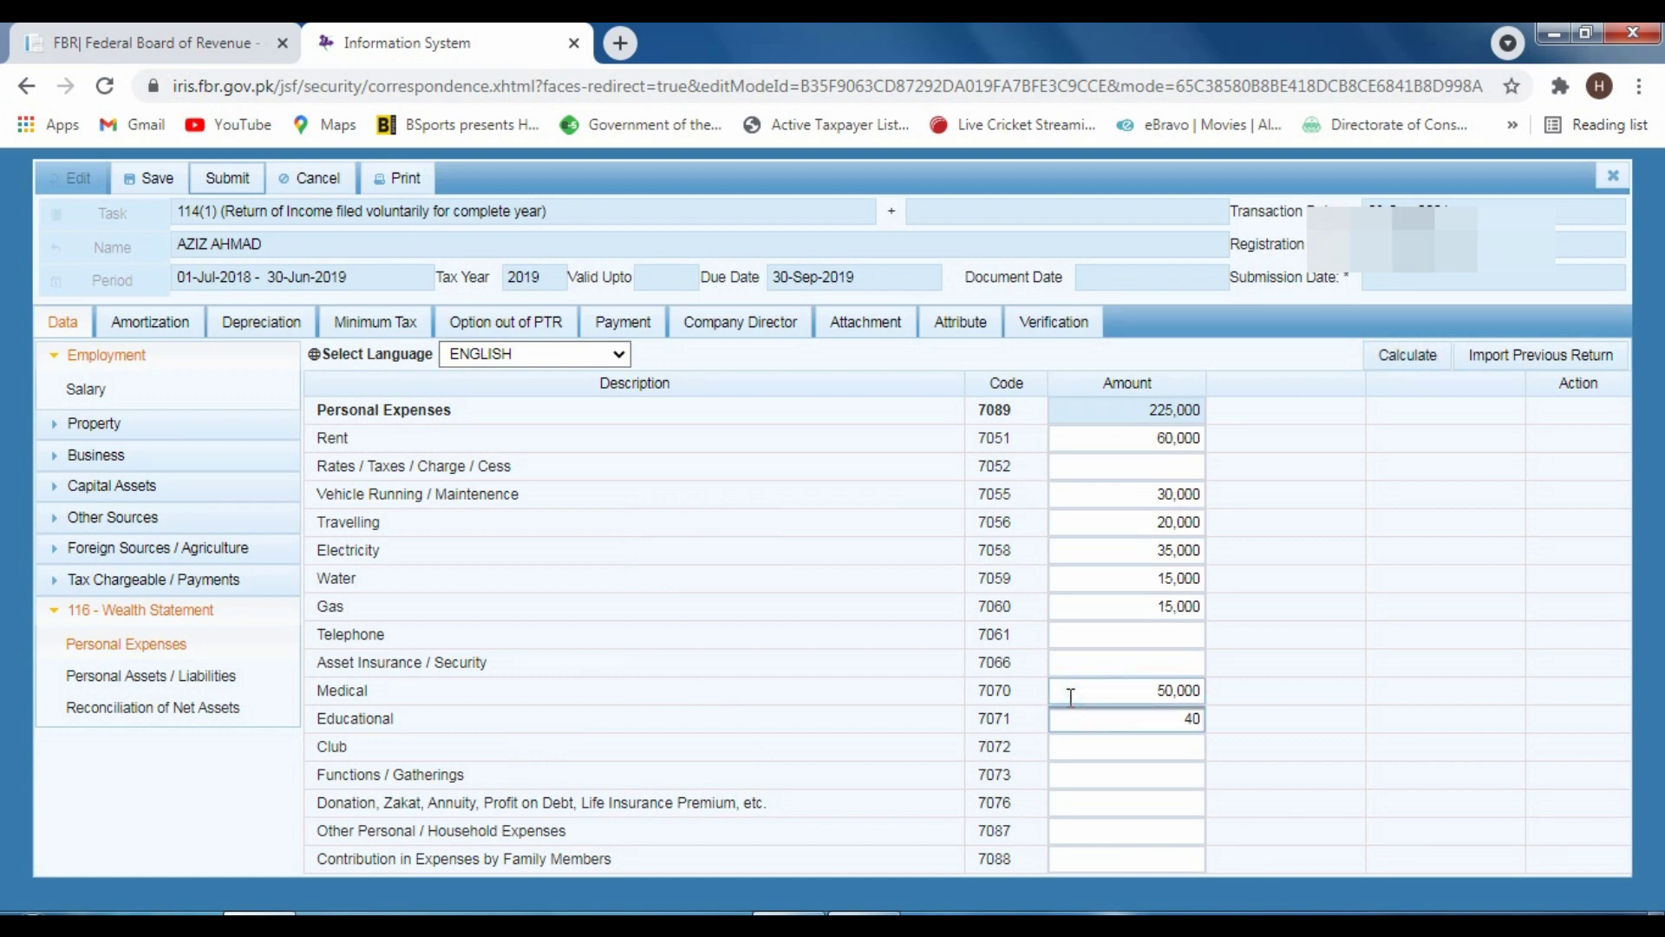
left_click(1412, 364)
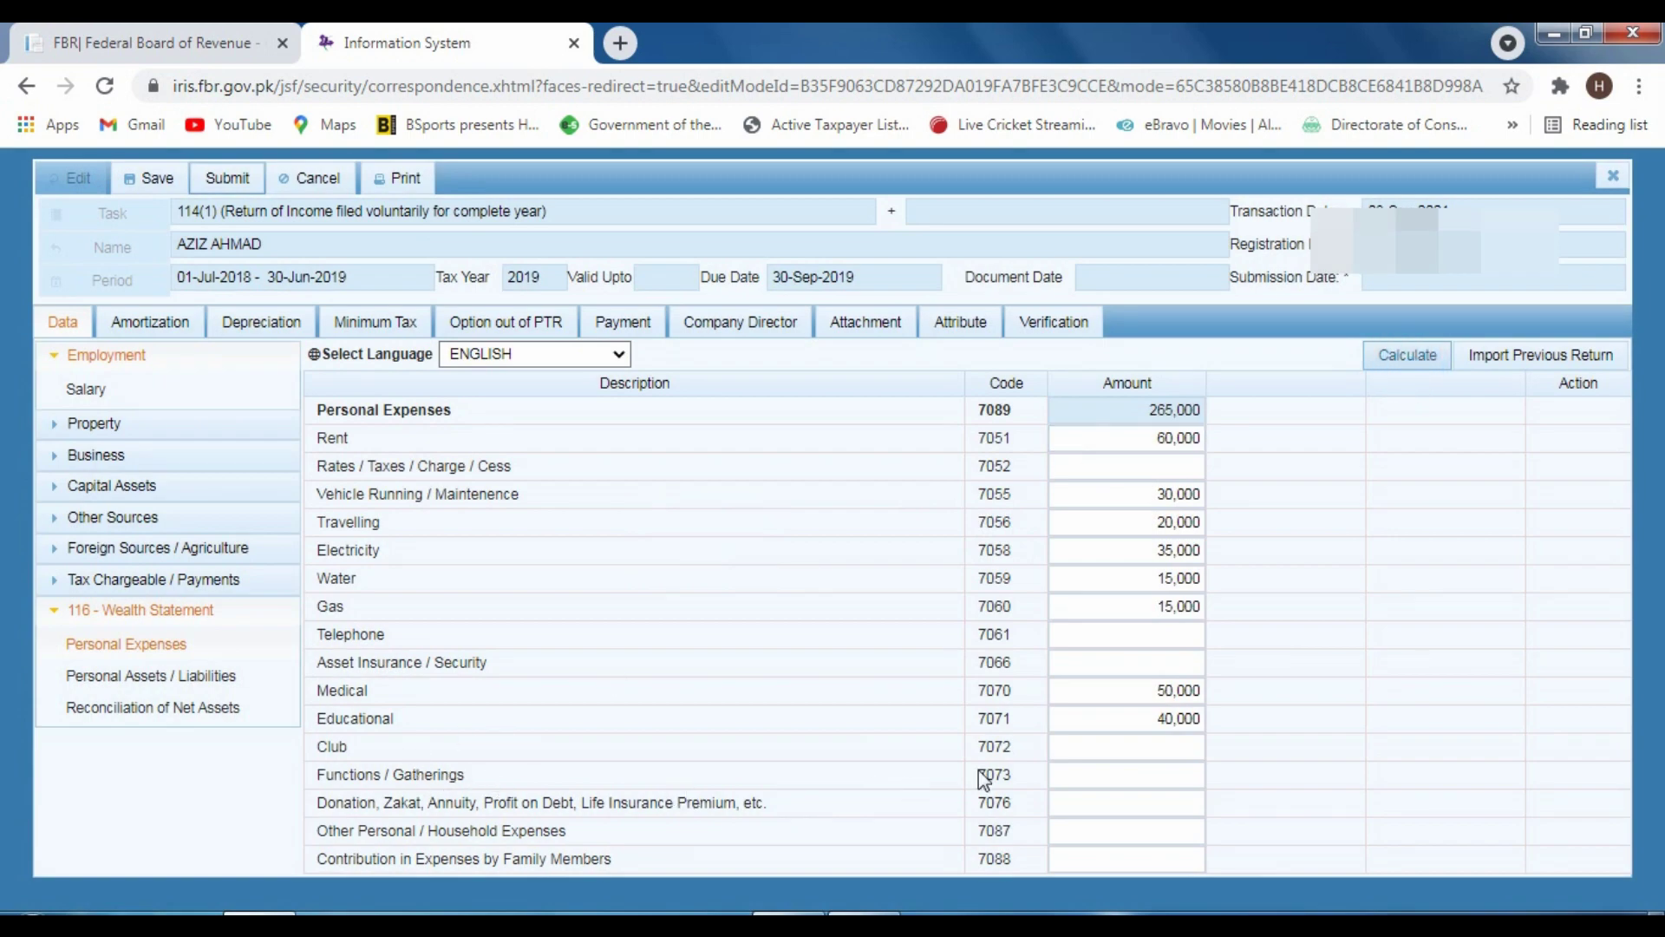
Enter Functions / Gatherings 25,000 and Other Personal / Household 110,000, bringing expenses to 400,000
left_click(1093, 768)
type("25")
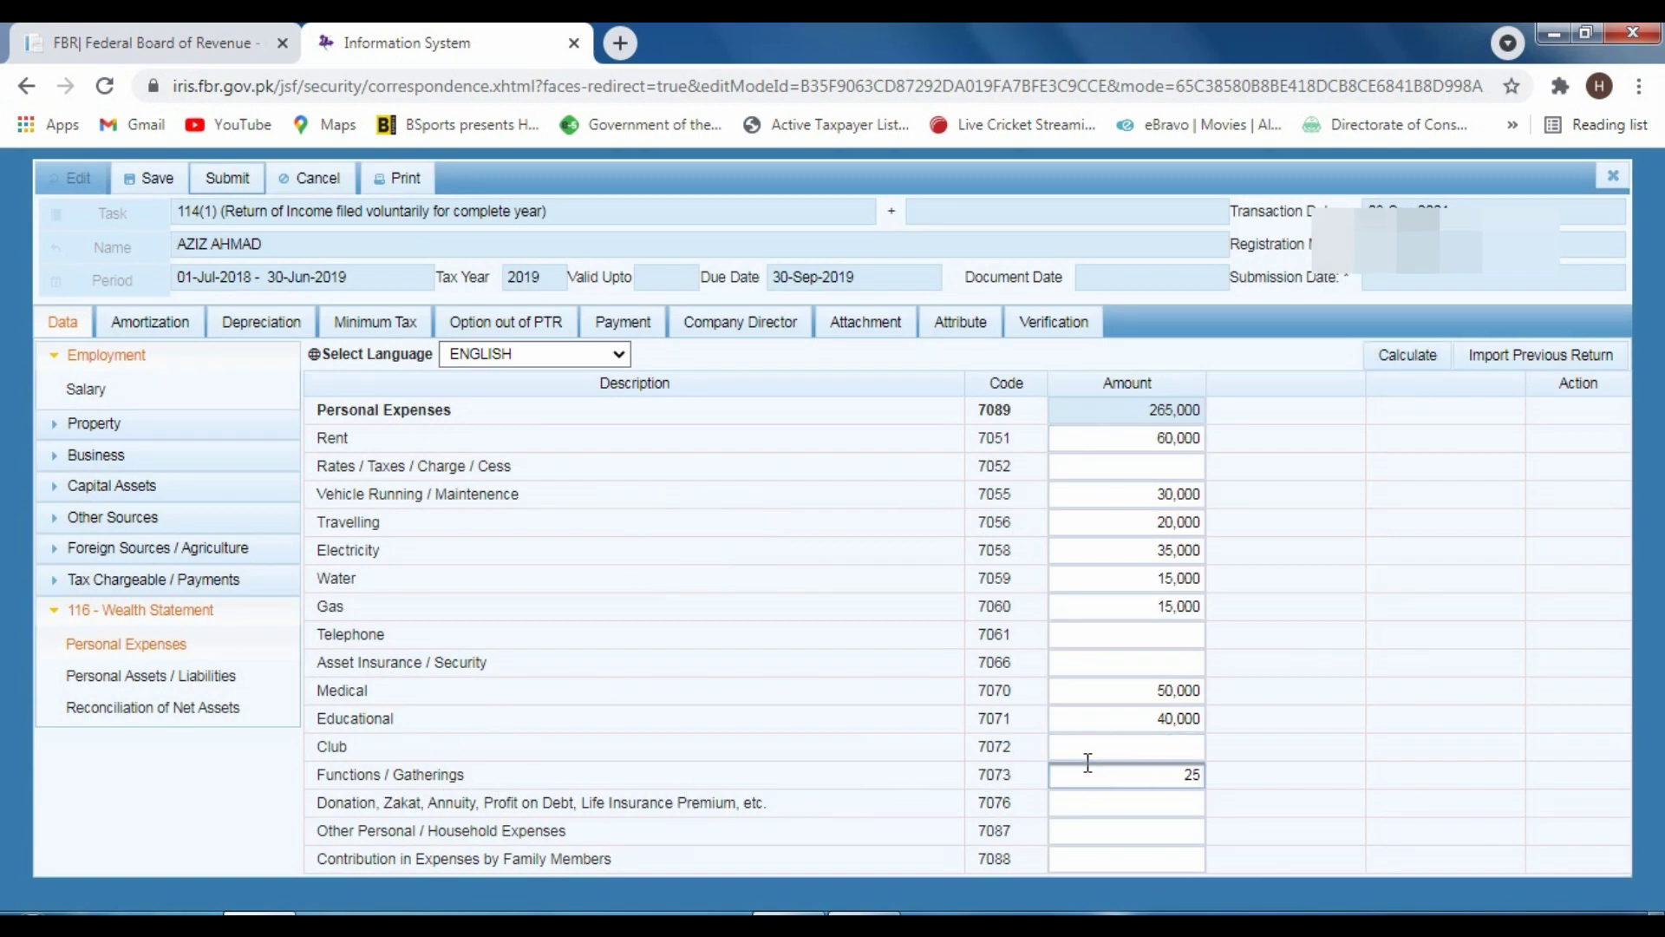
type("000")
left_click(1384, 363)
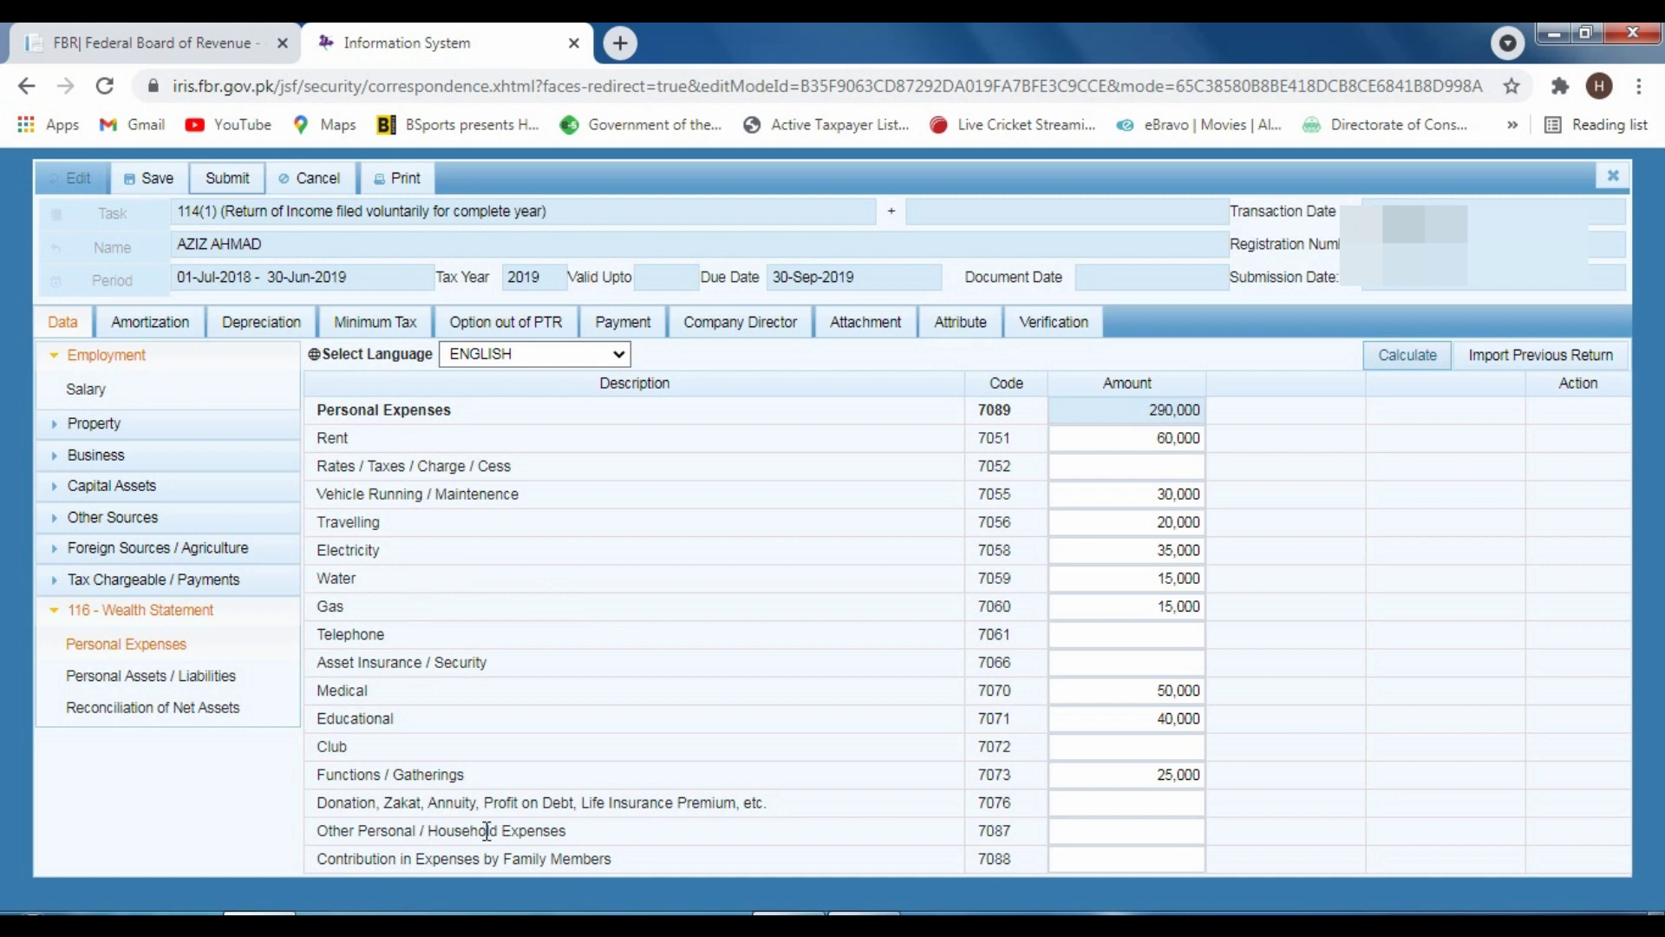
left_click(1081, 820)
type("110000")
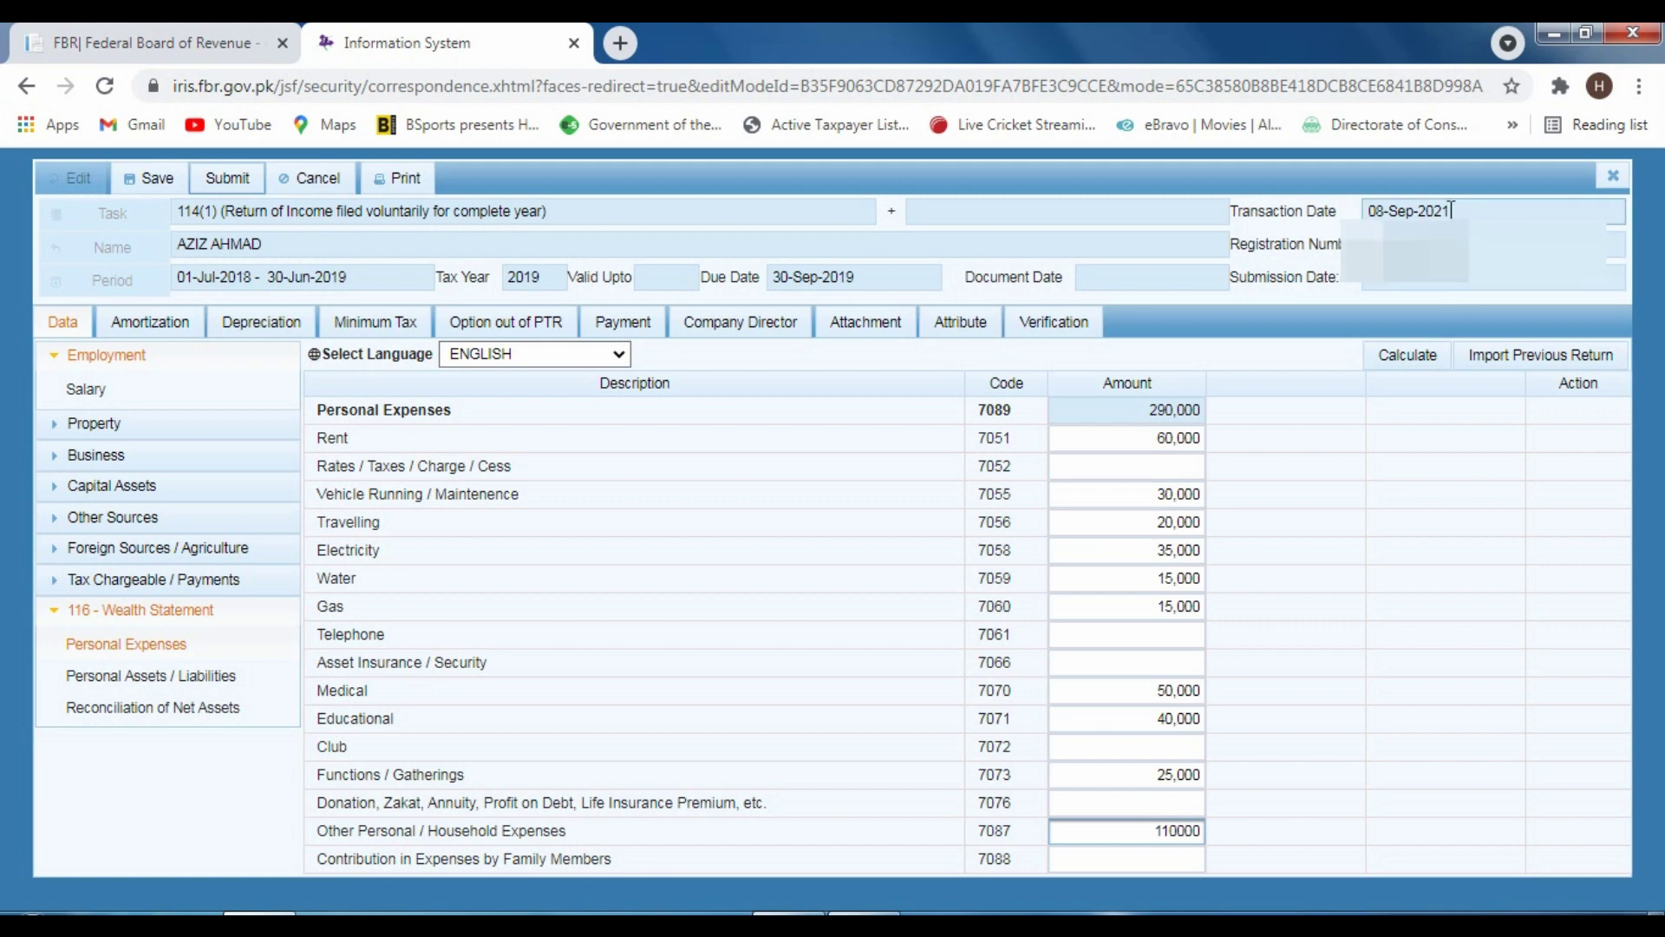
left_click(1398, 363)
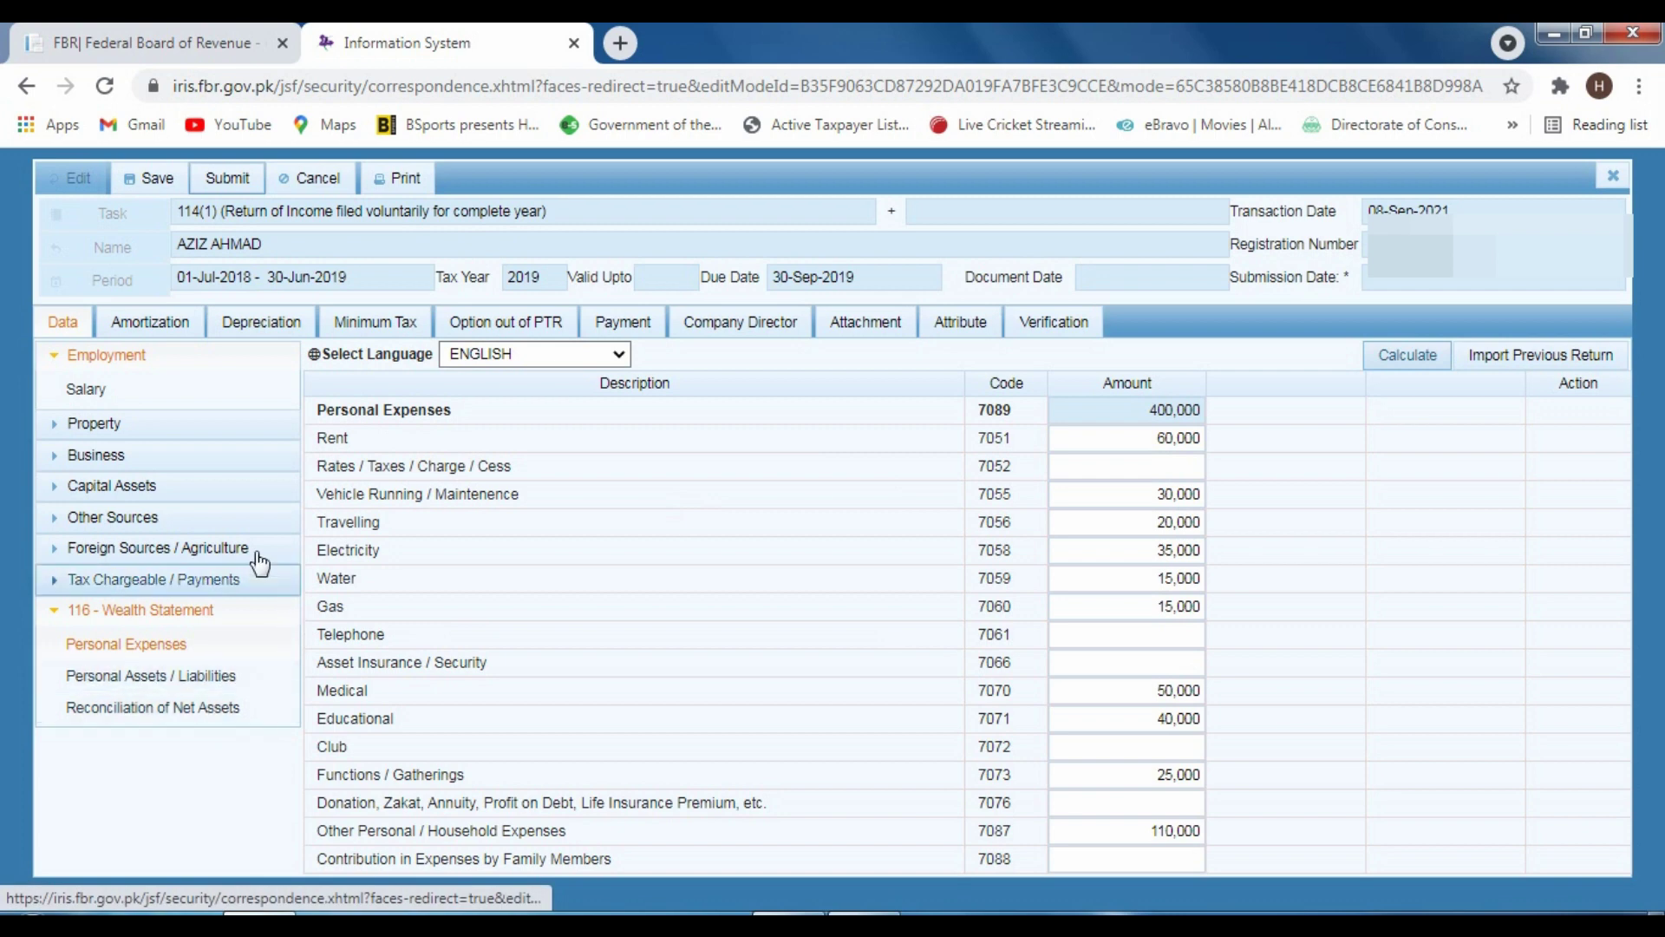
left_click(178, 677)
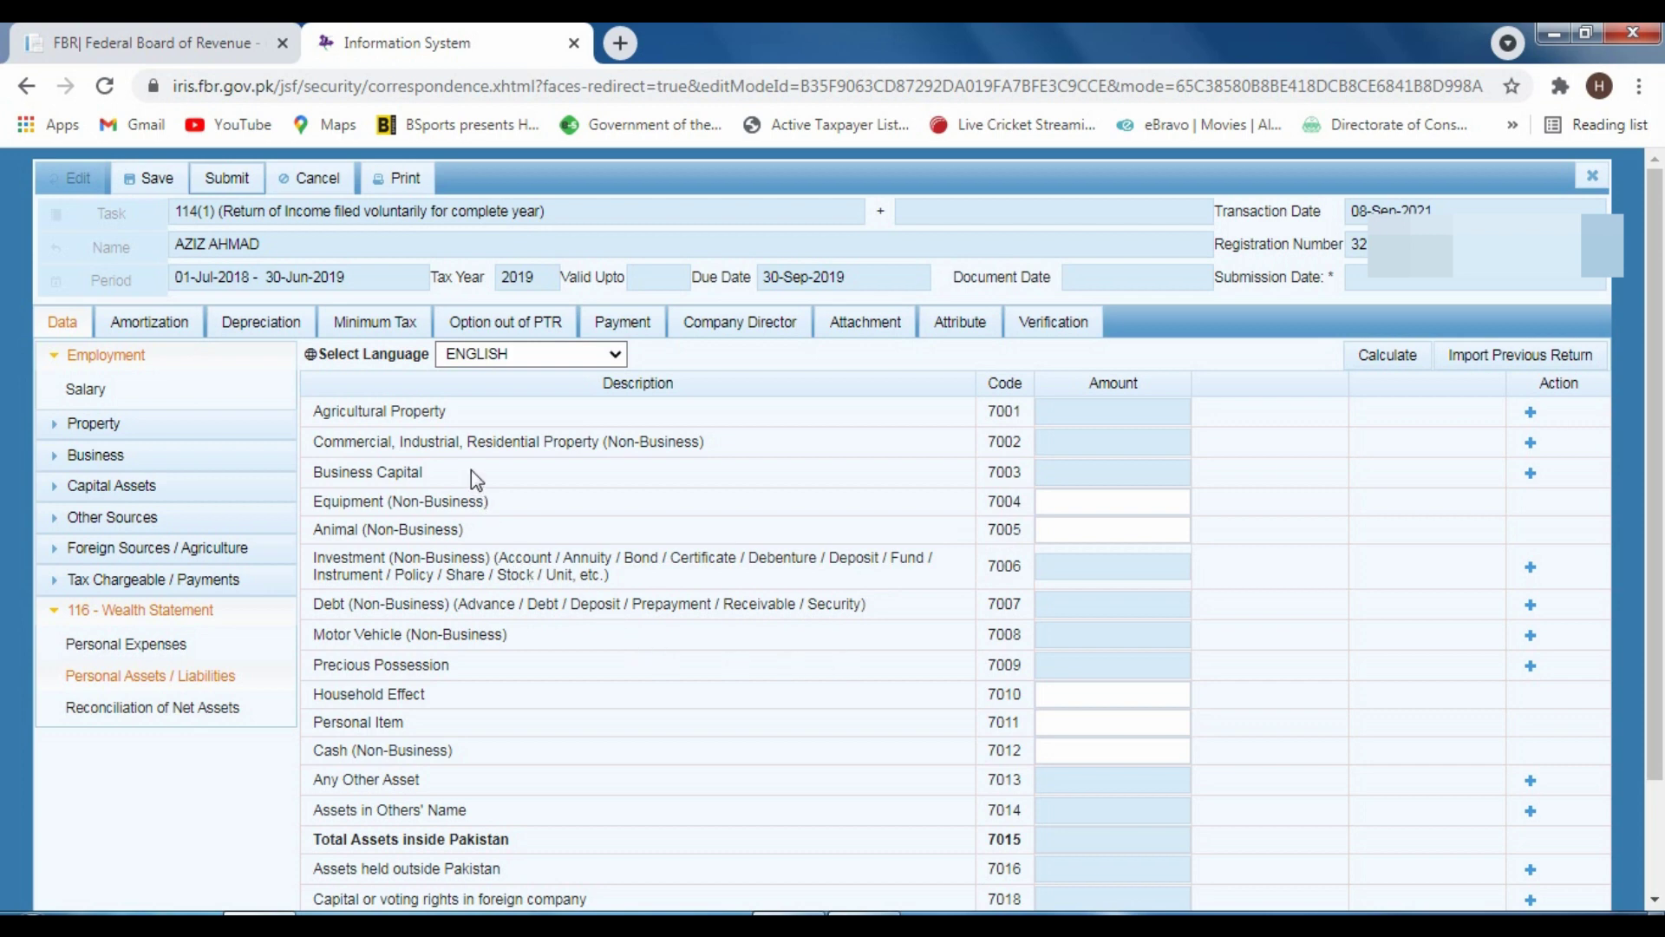
scroll(572, 486, "down", 1)
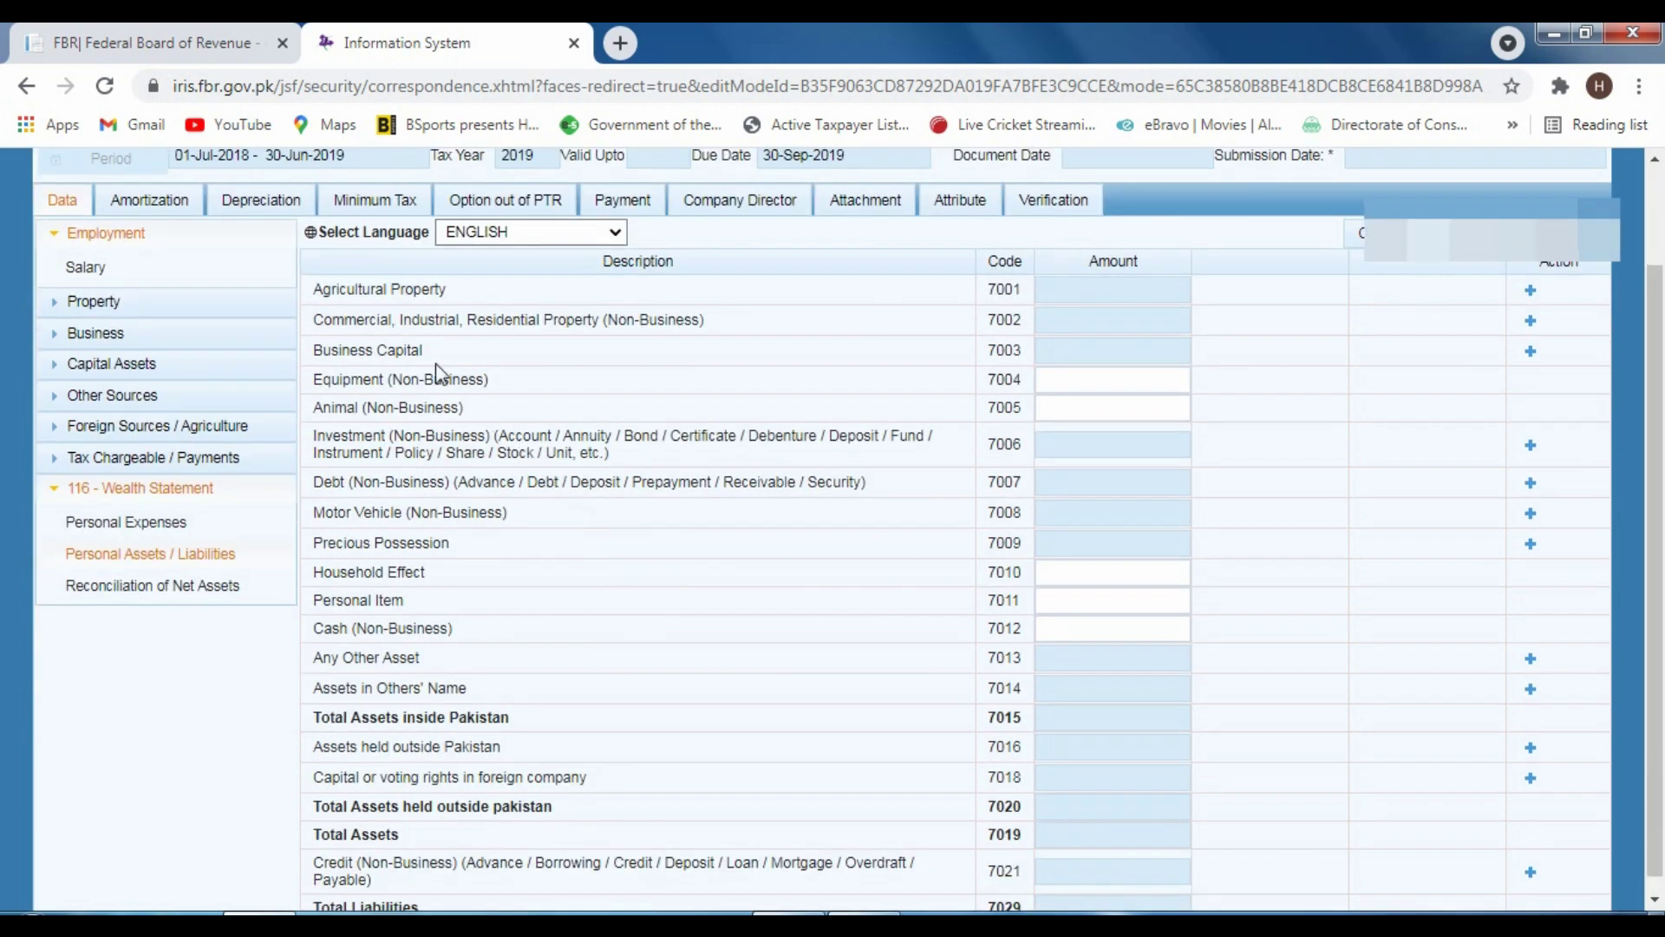
left_click(1531, 295)
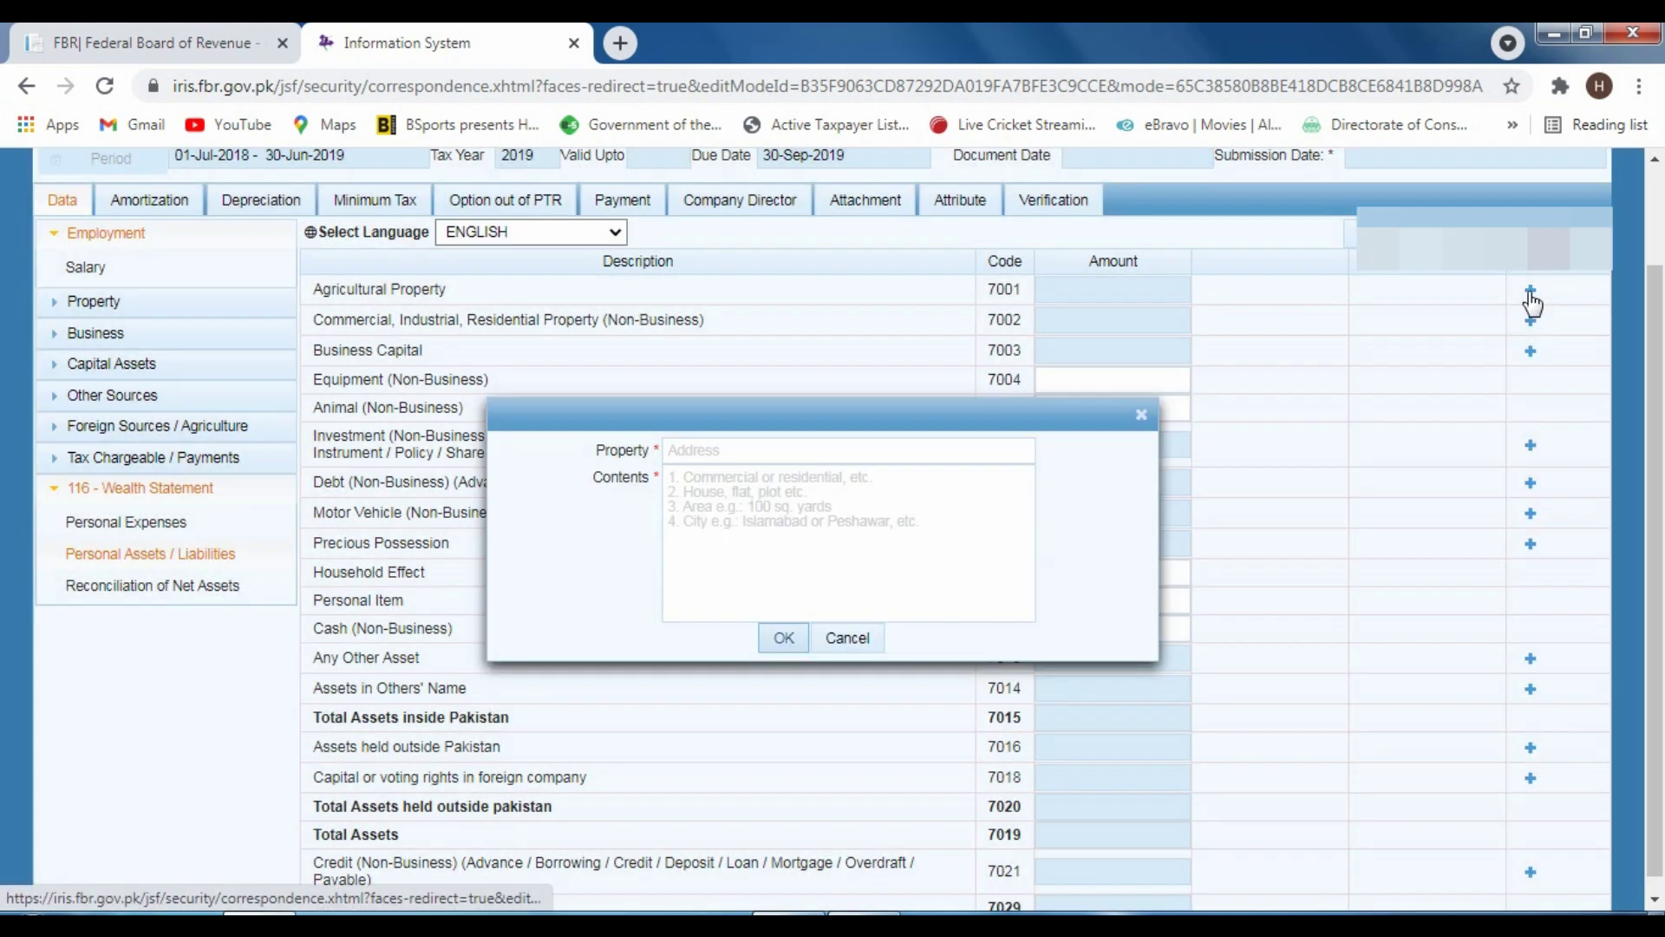
left_click(720, 453)
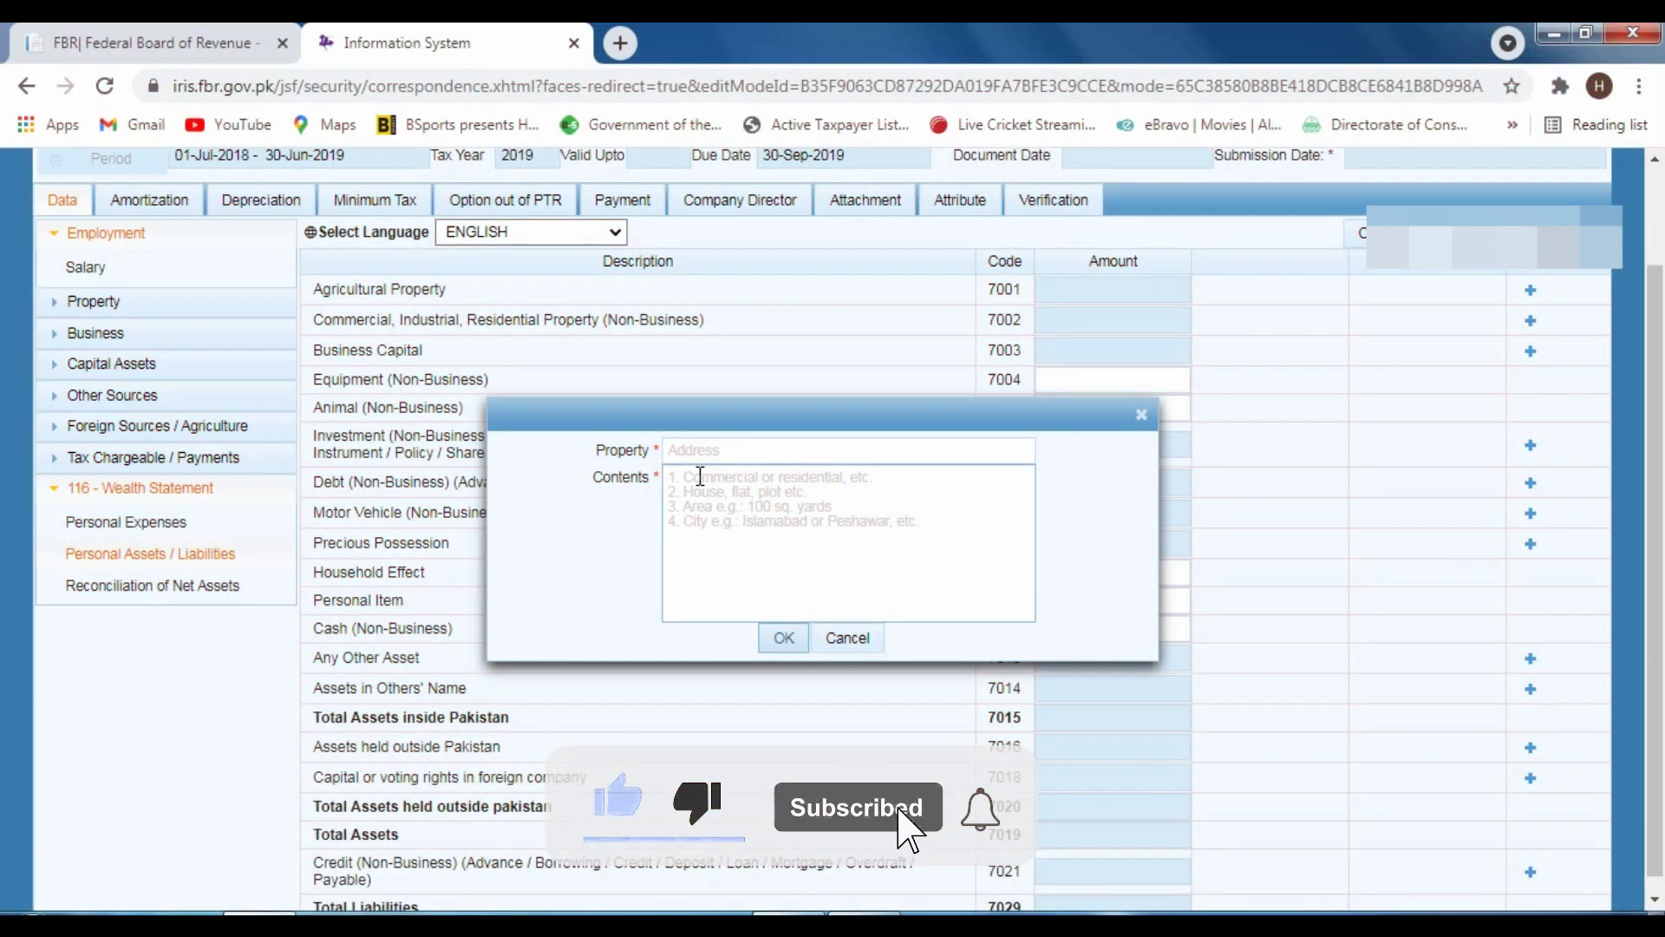
left_click(697, 519)
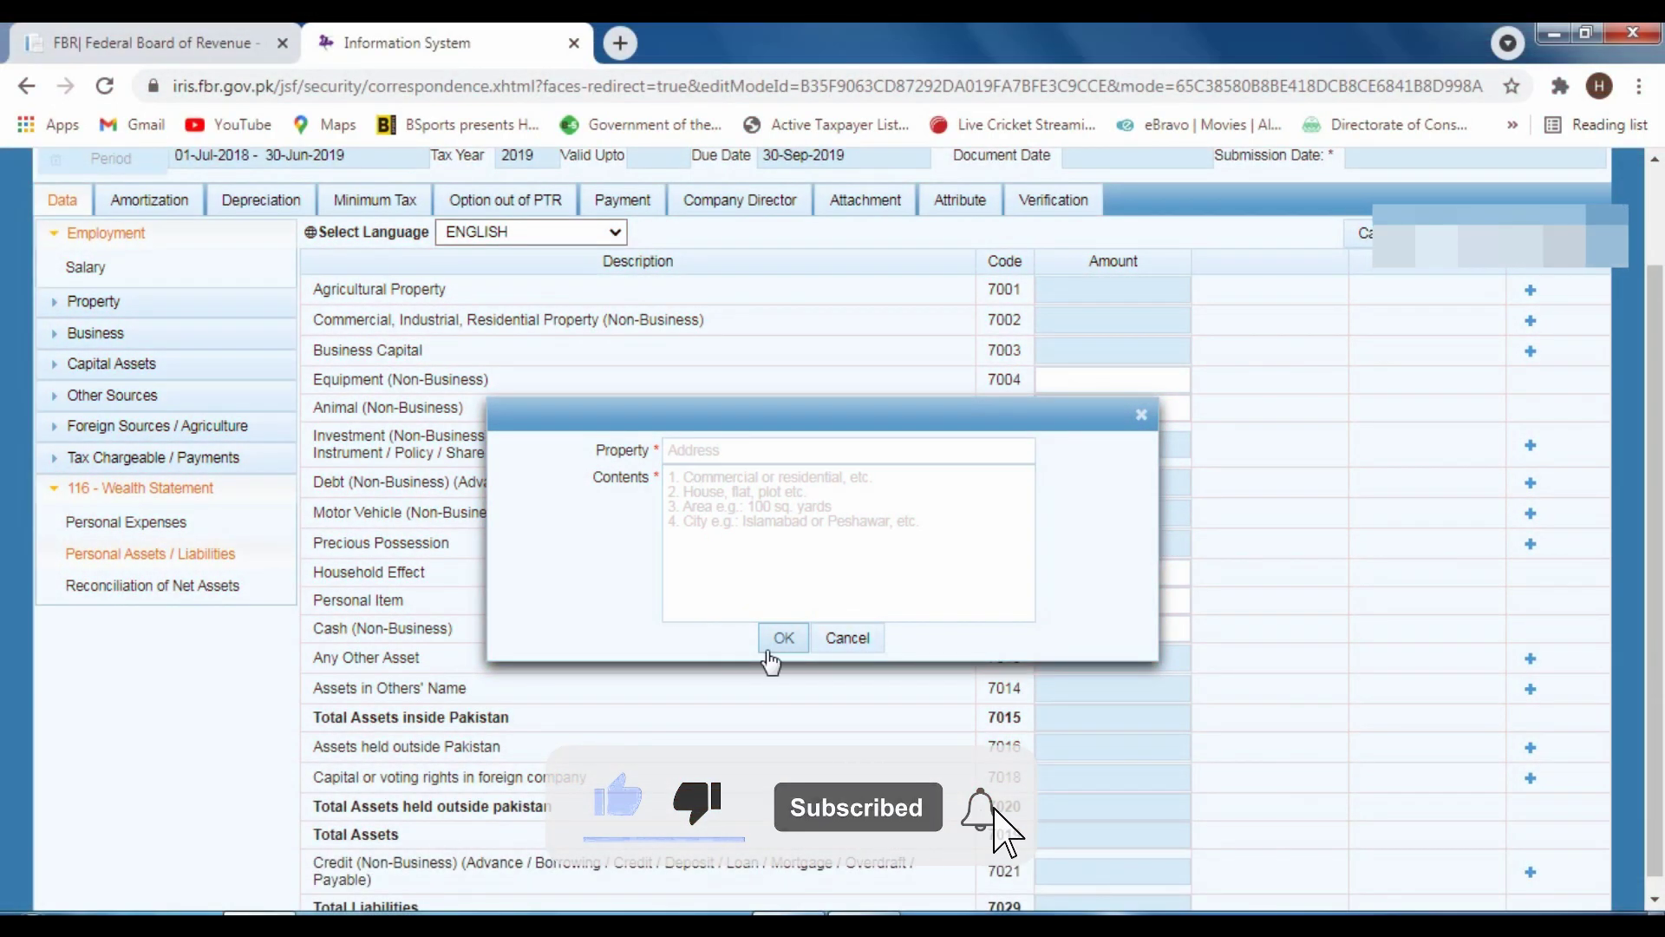
left_click(834, 640)
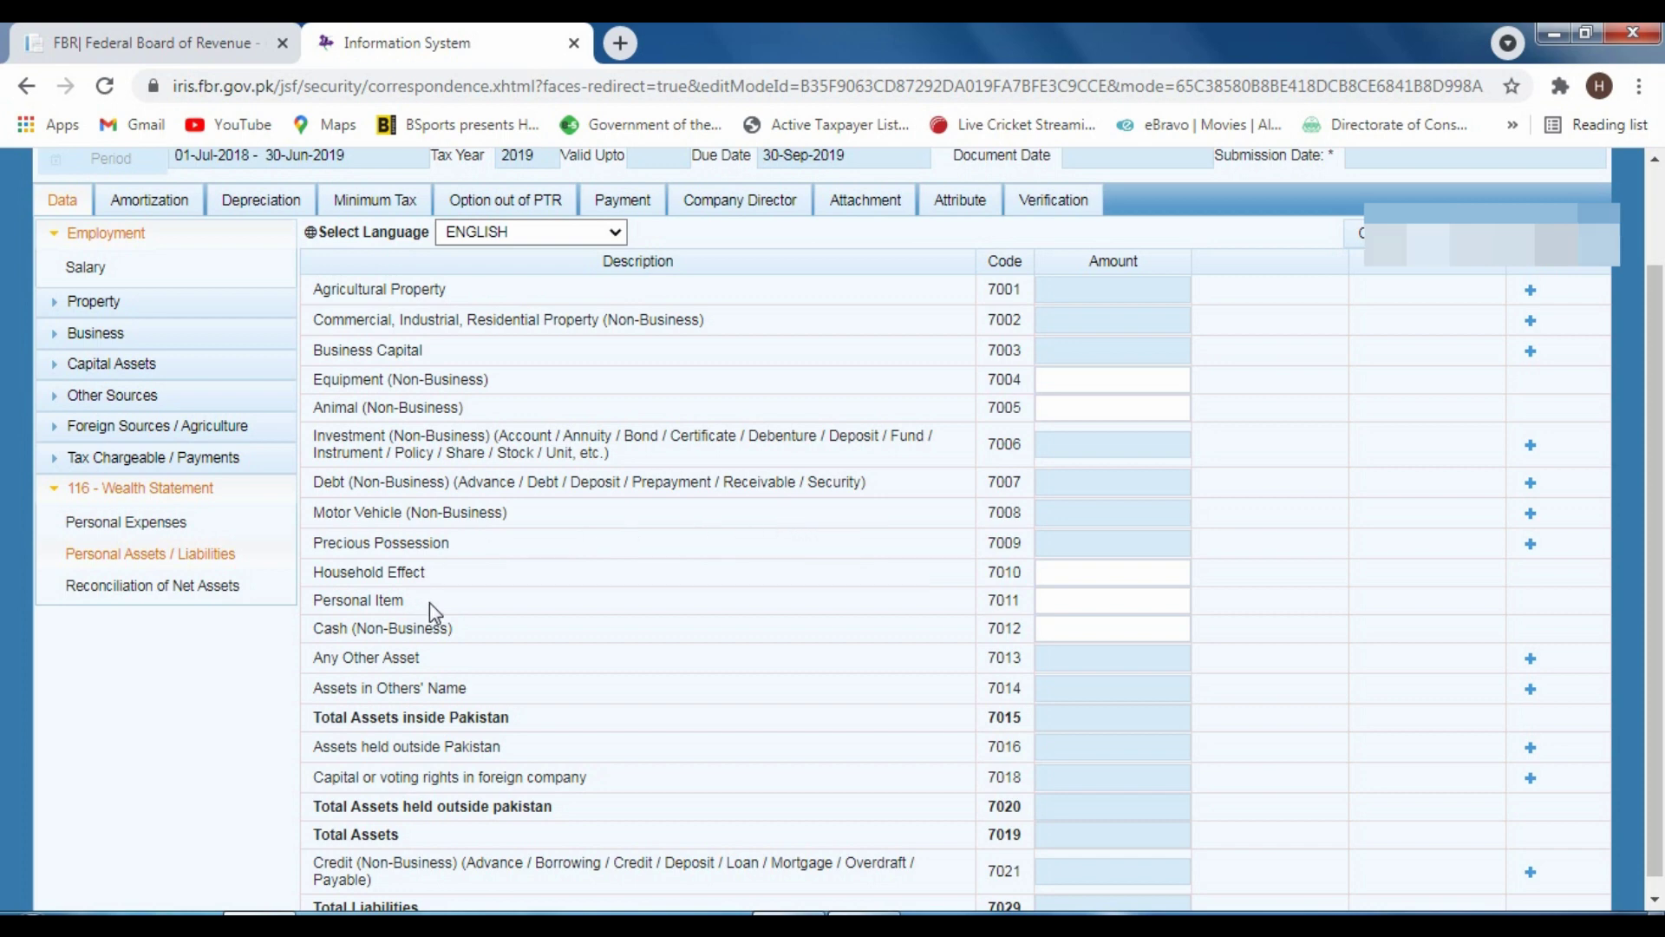
left_click(1071, 631)
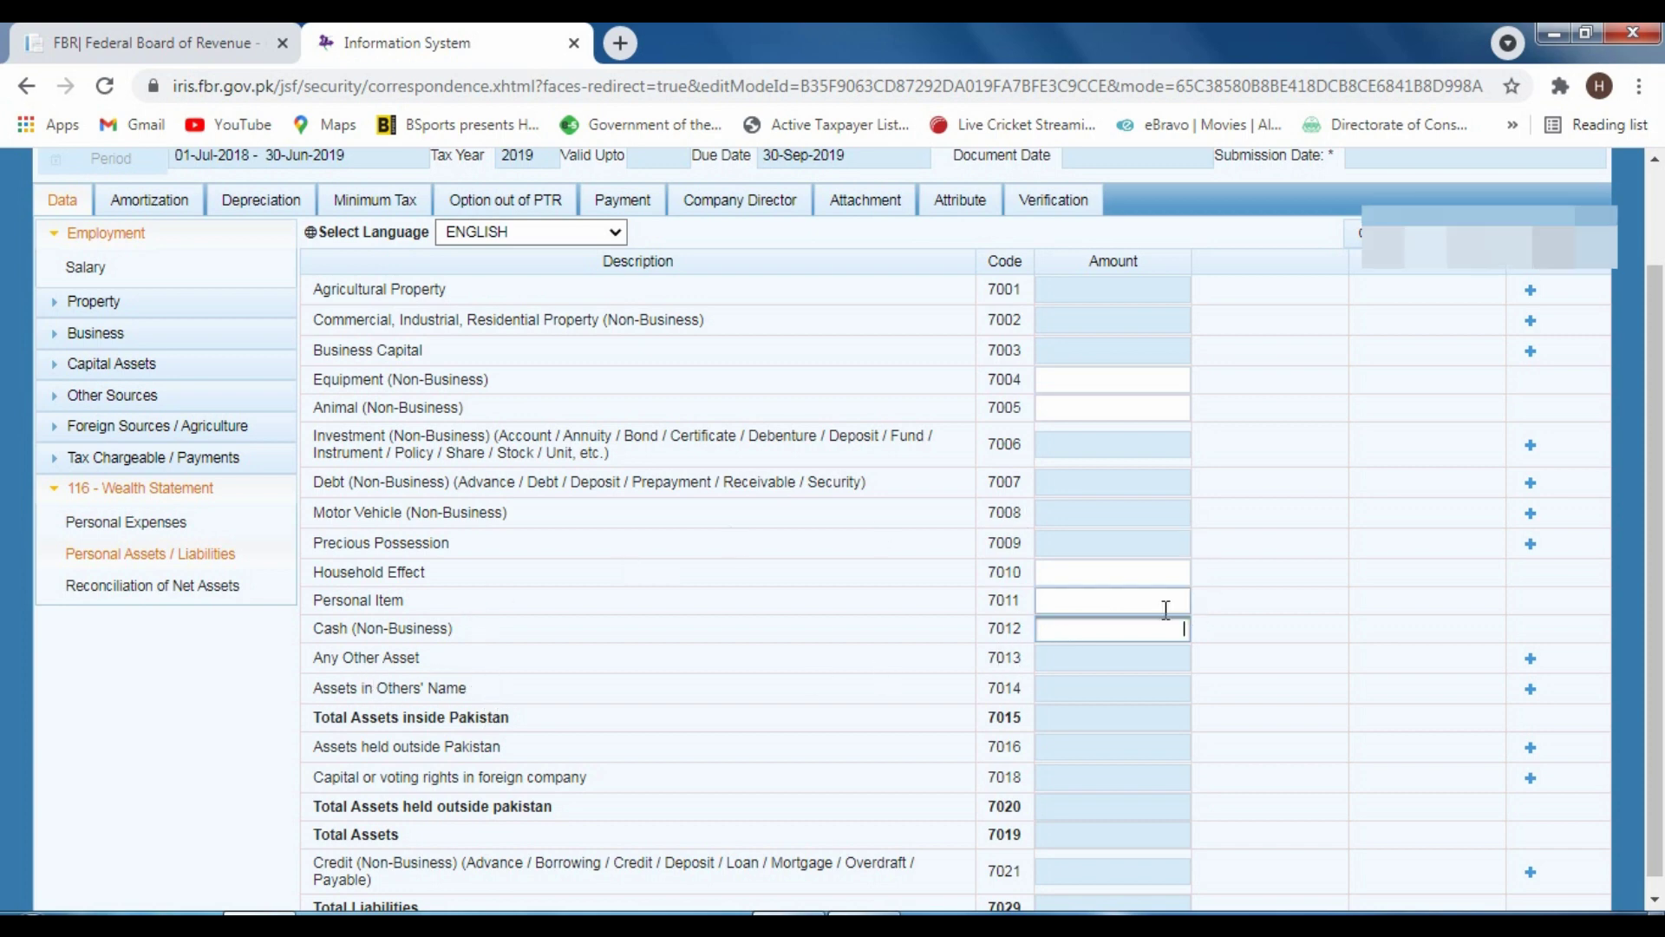
scroll(954, 597, "down", 1)
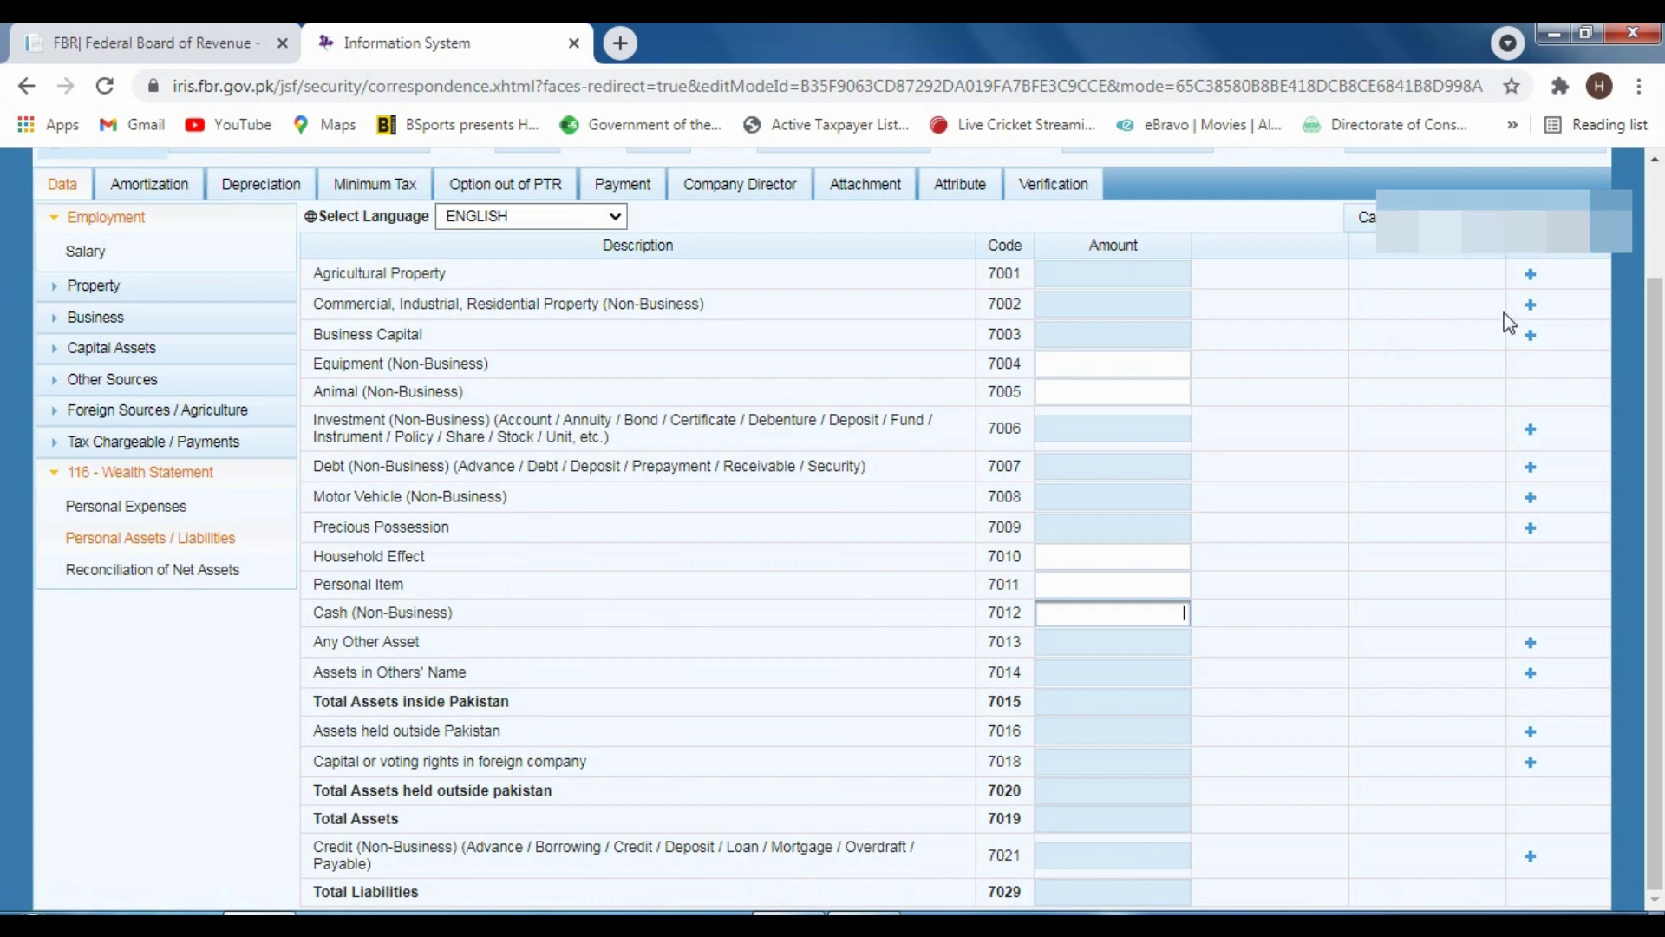
left_click(1530, 497)
left_click(733, 455)
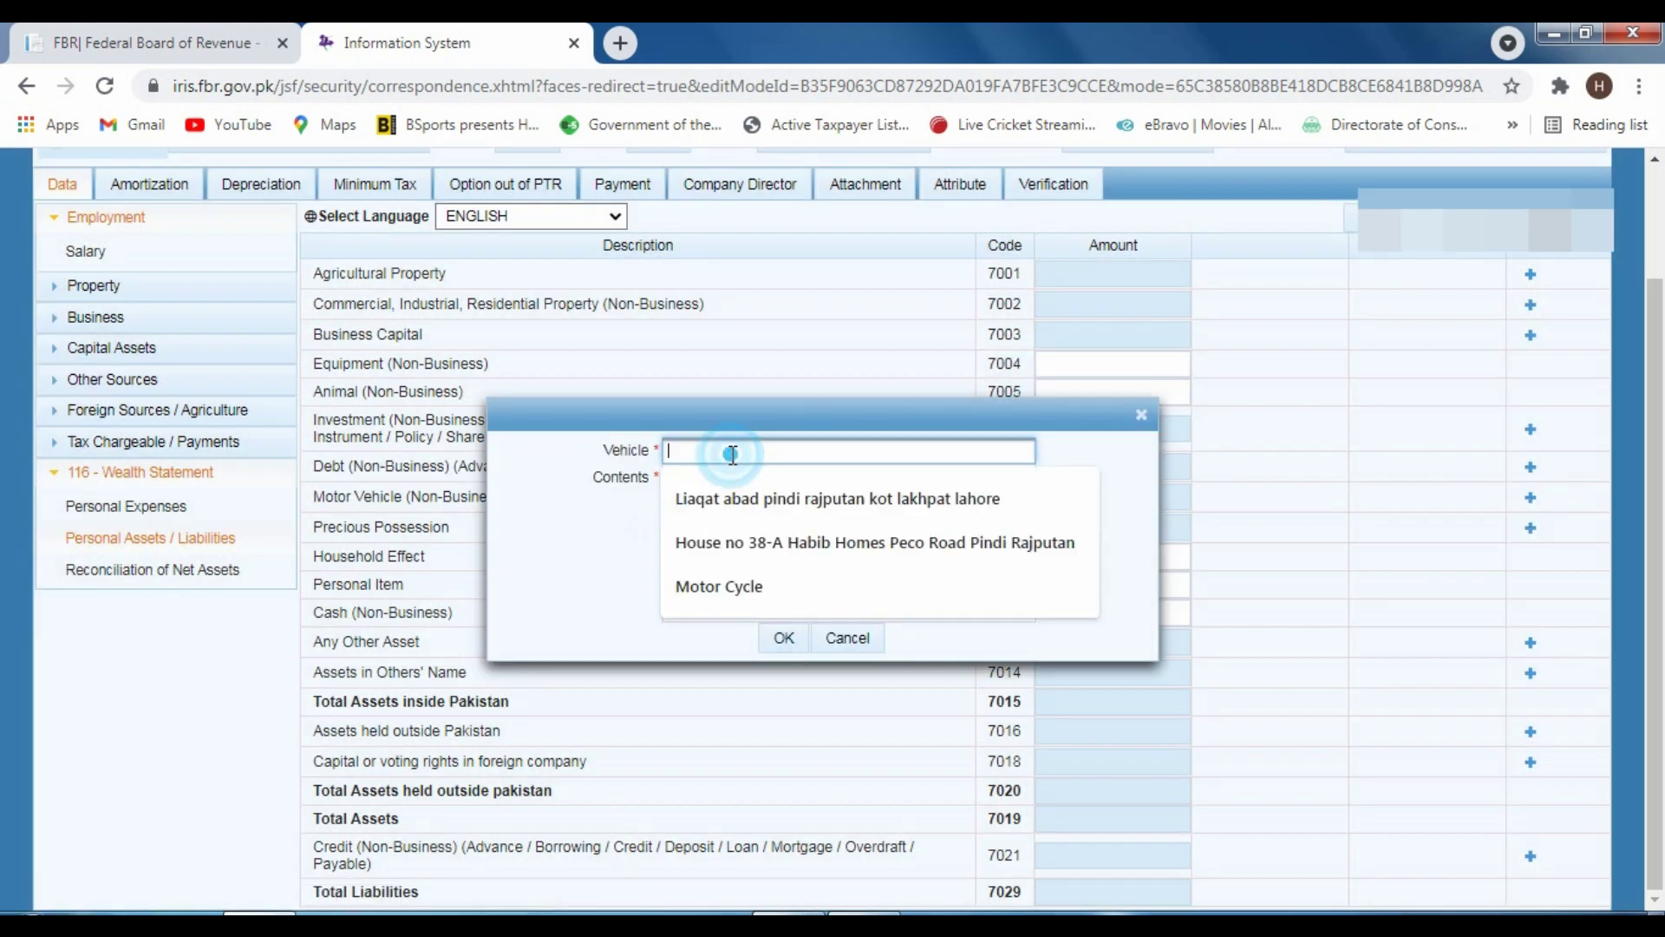
left_click(691, 469)
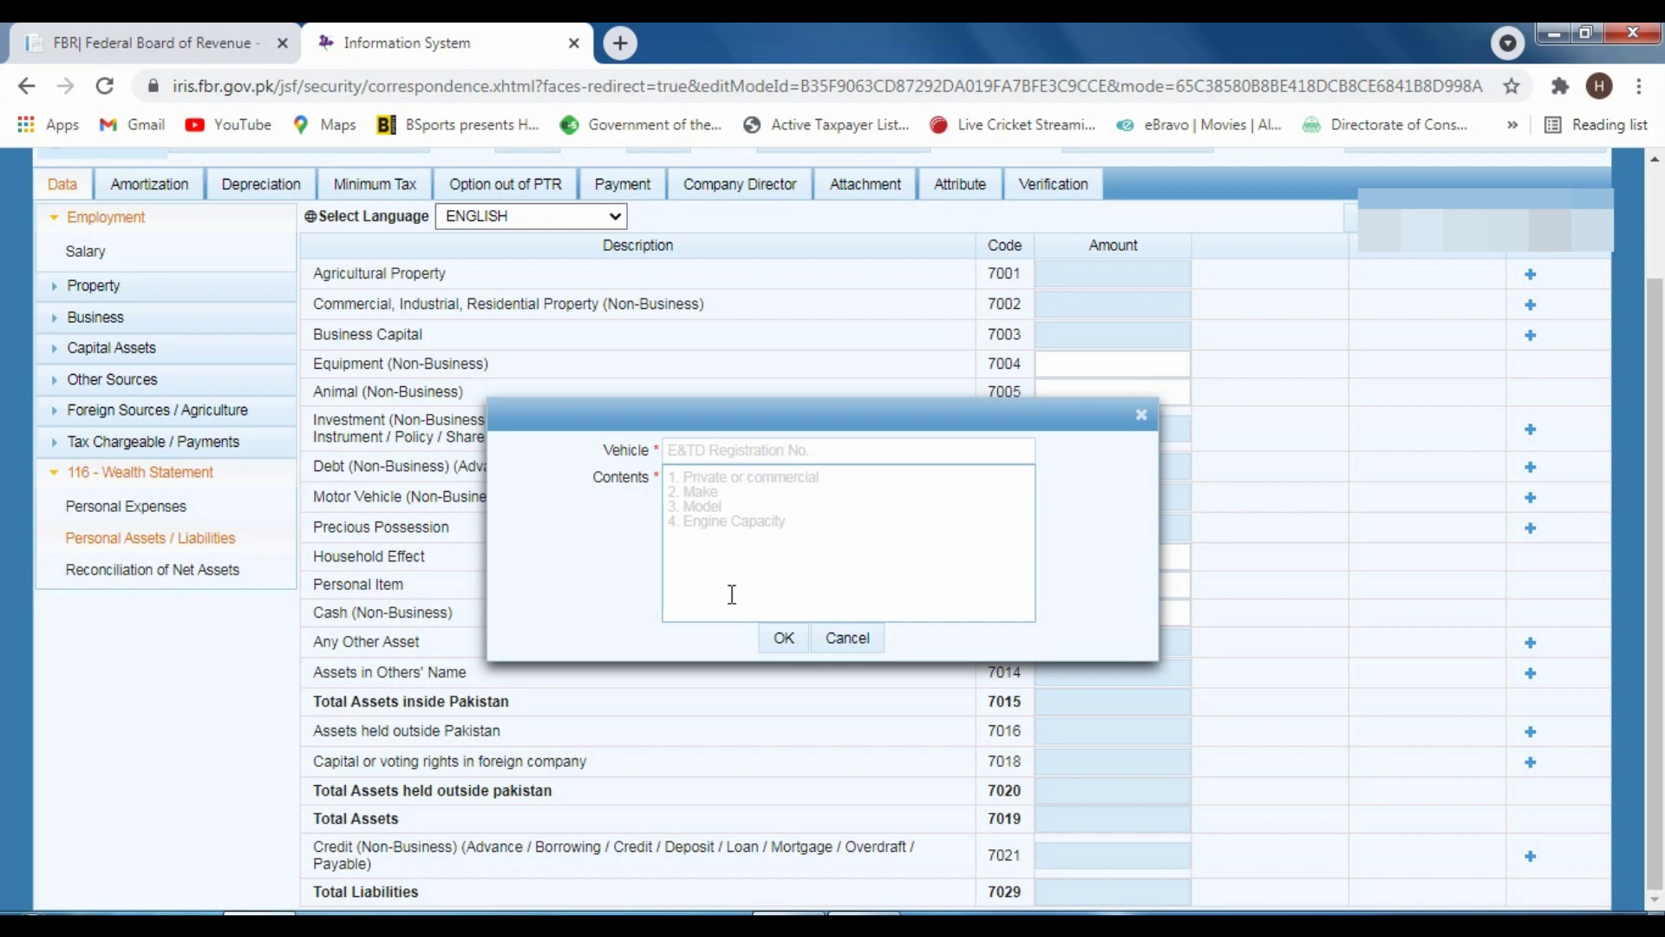
left_click(865, 647)
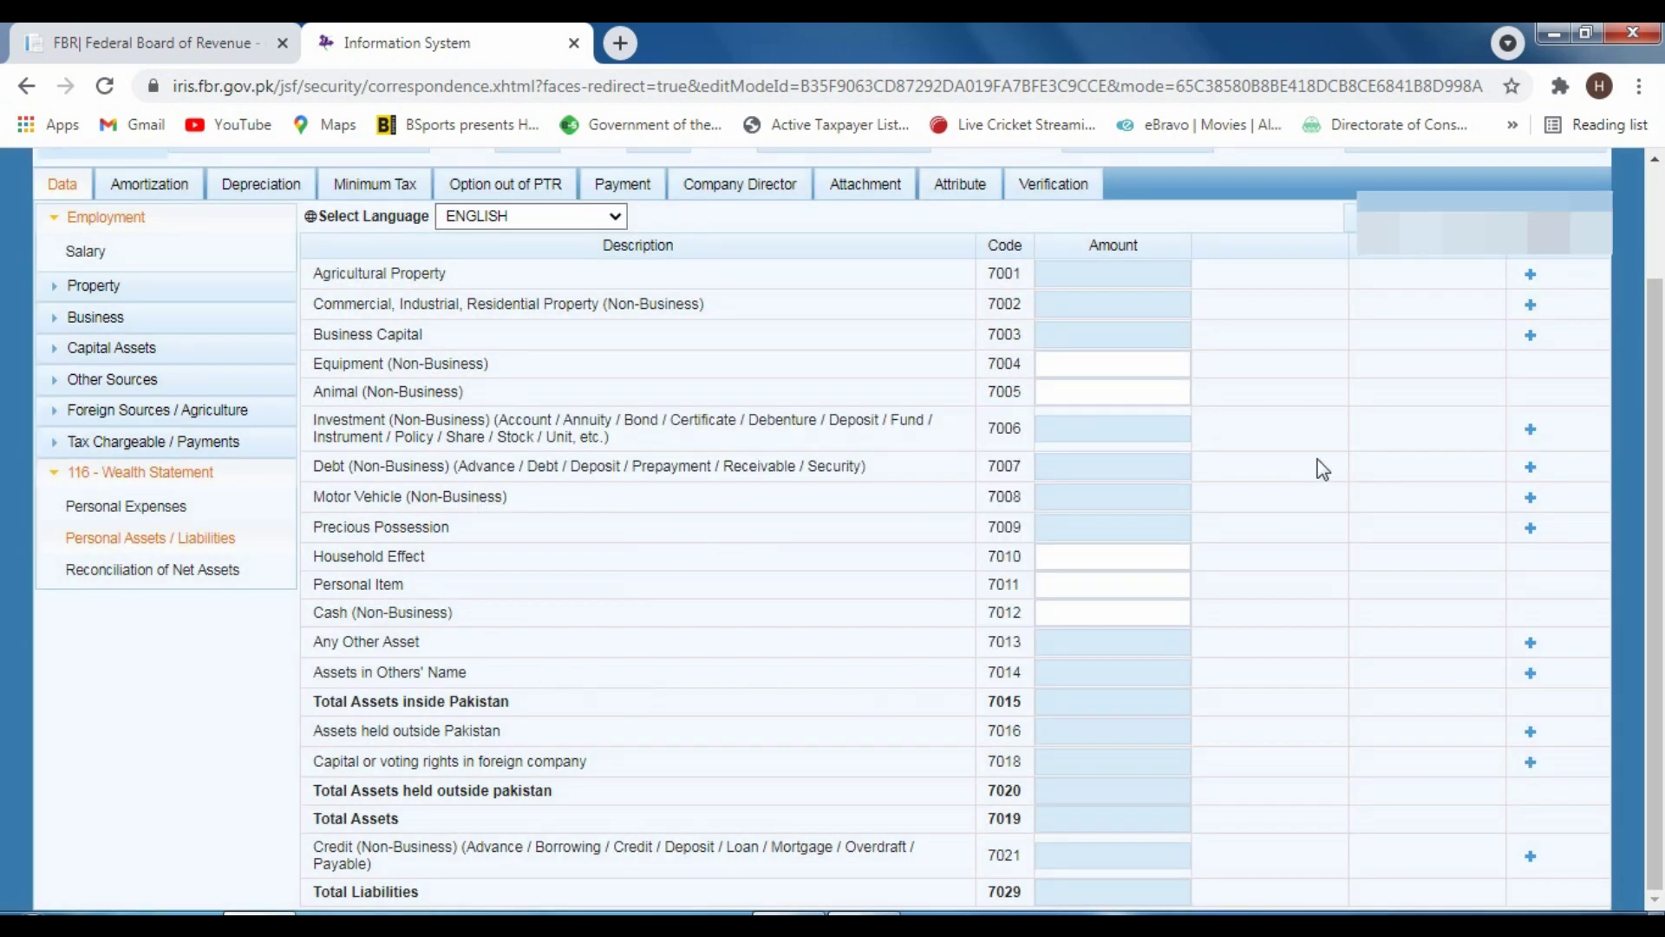
left_click(1148, 560)
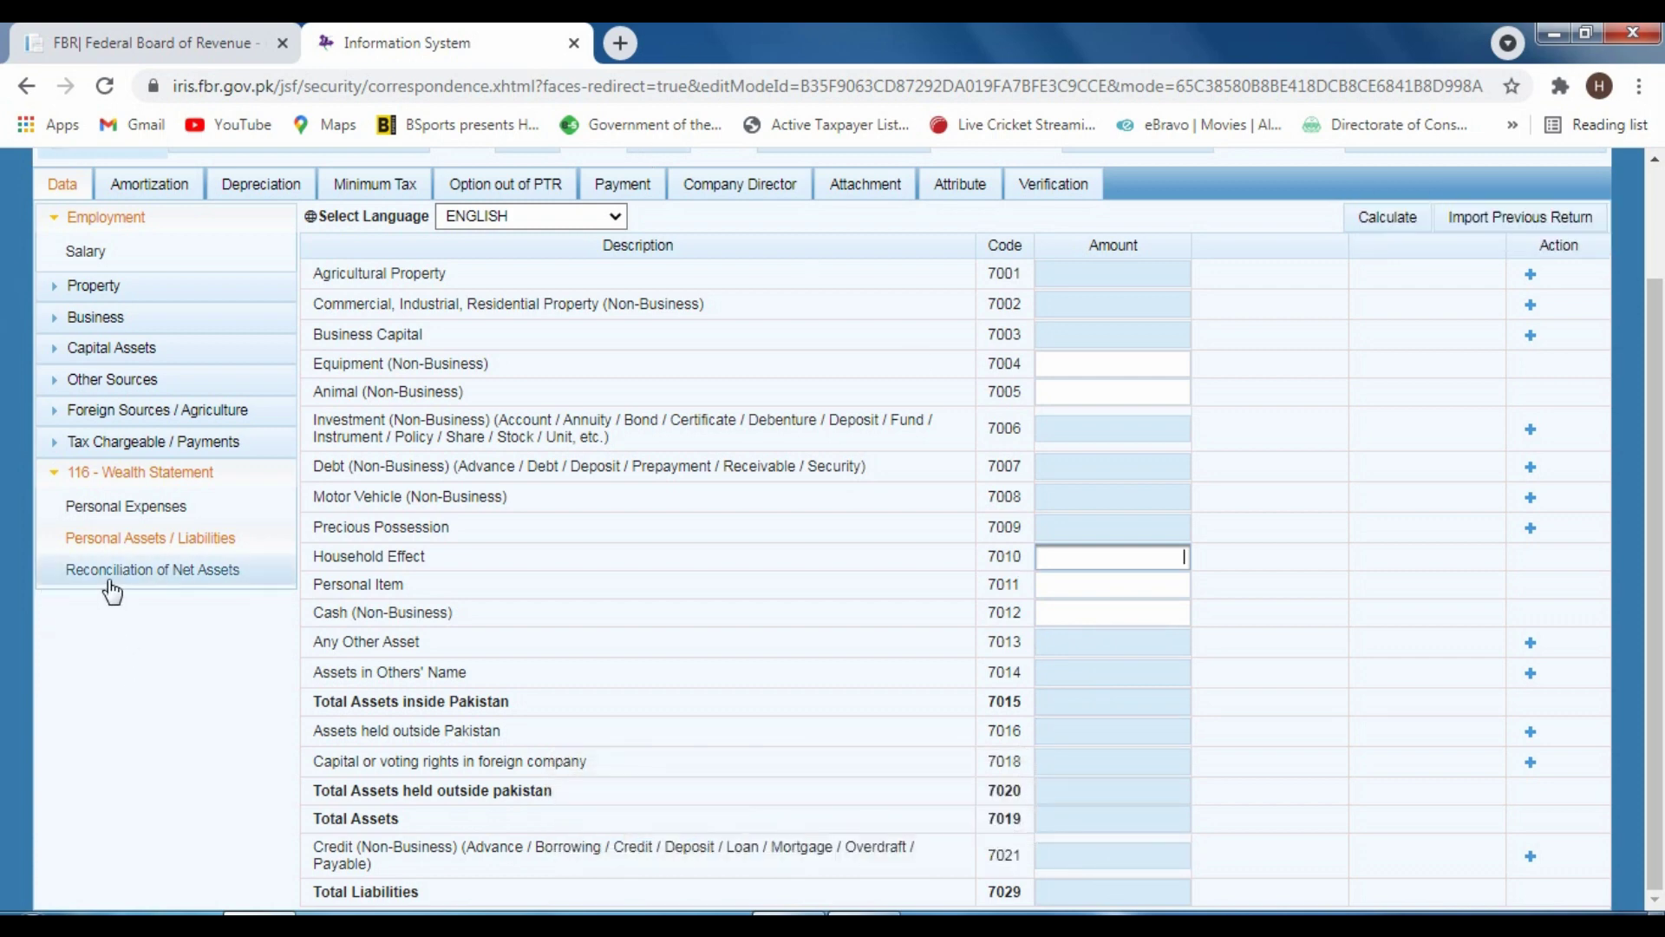
Enter 400,000 under 7031 and 10,000 previous-year net assets under 703002, leaving -10,000 unreconciled
left_click(210, 578)
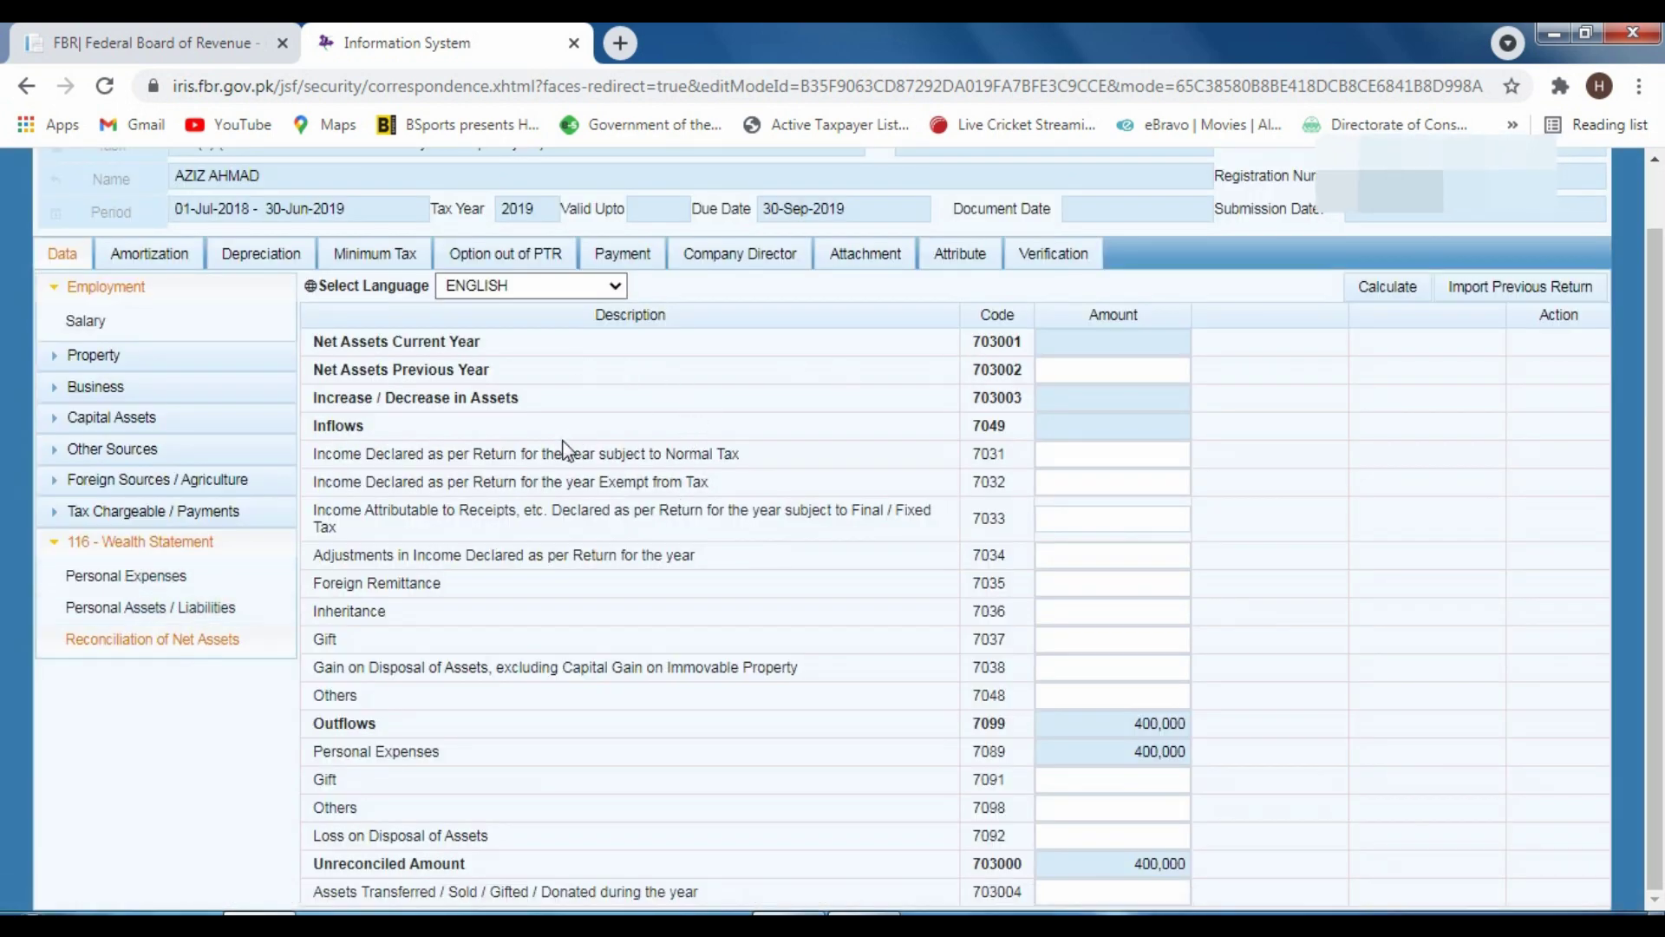
left_click(1138, 451)
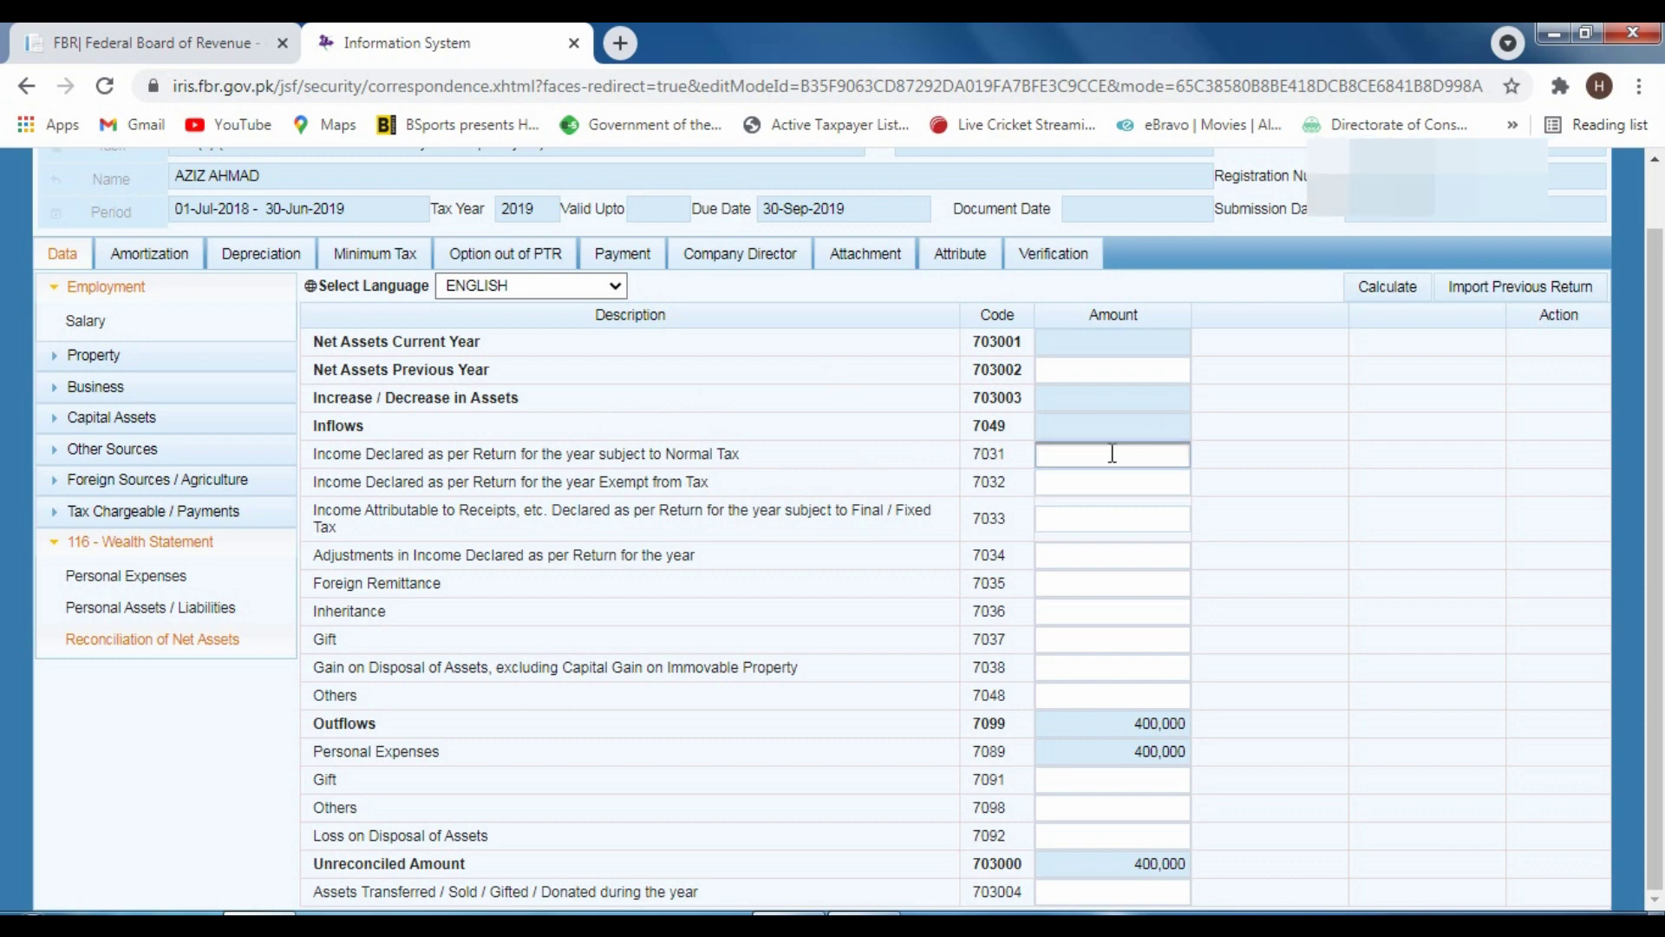
type("400000")
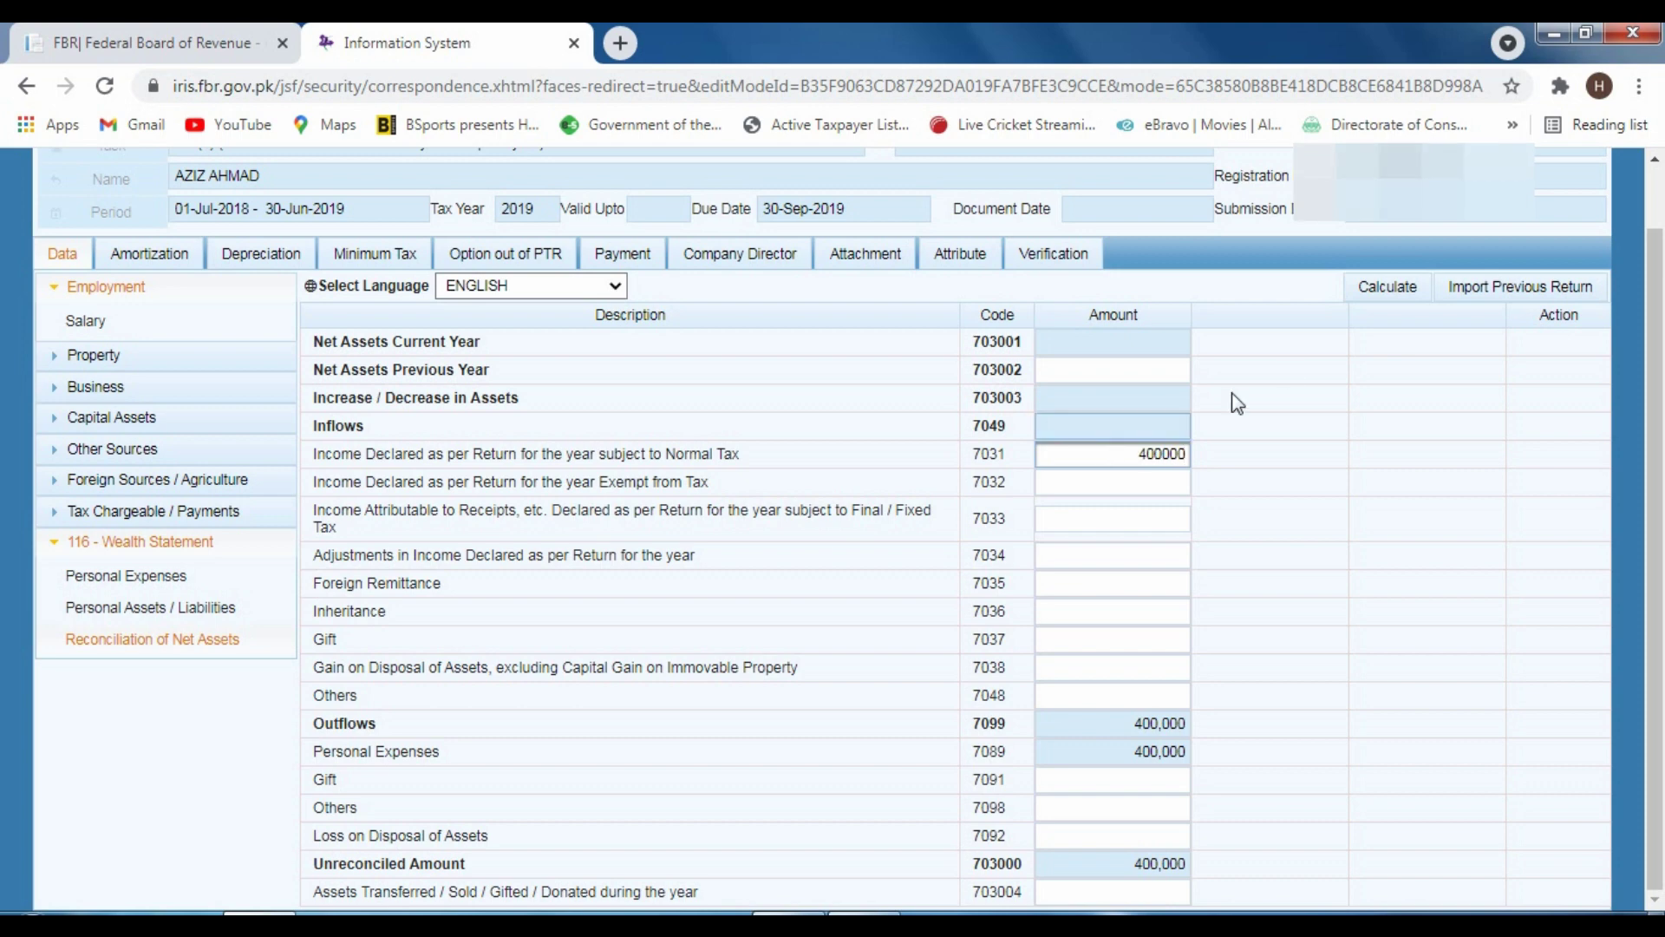
left_click(1397, 286)
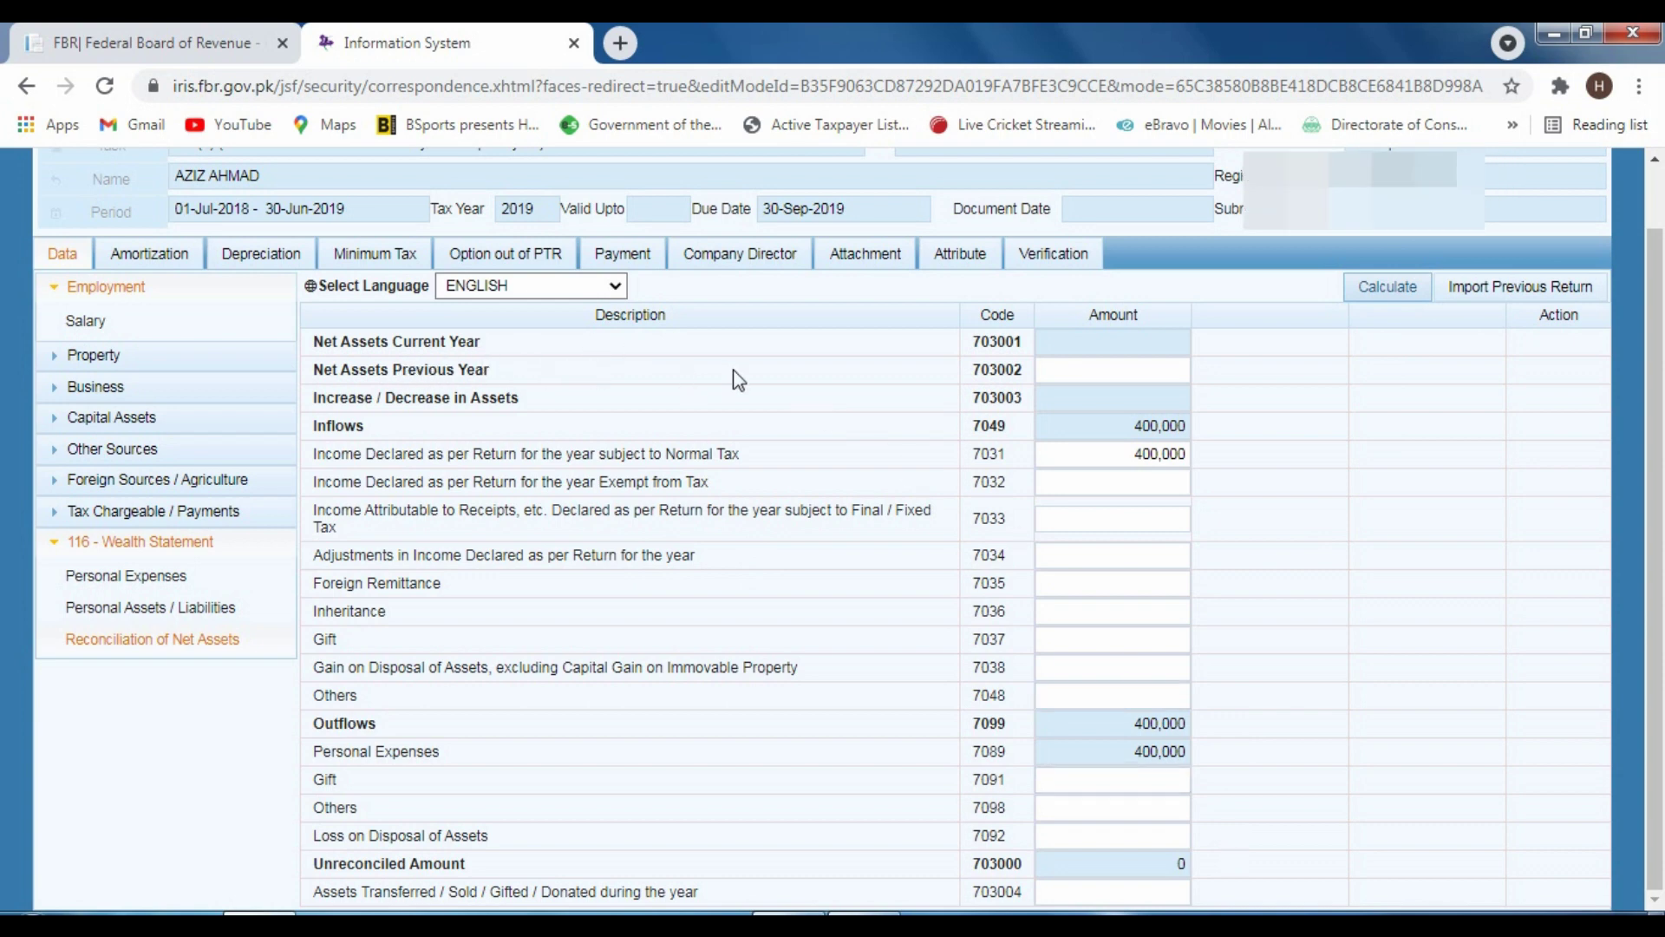
left_click(1094, 369)
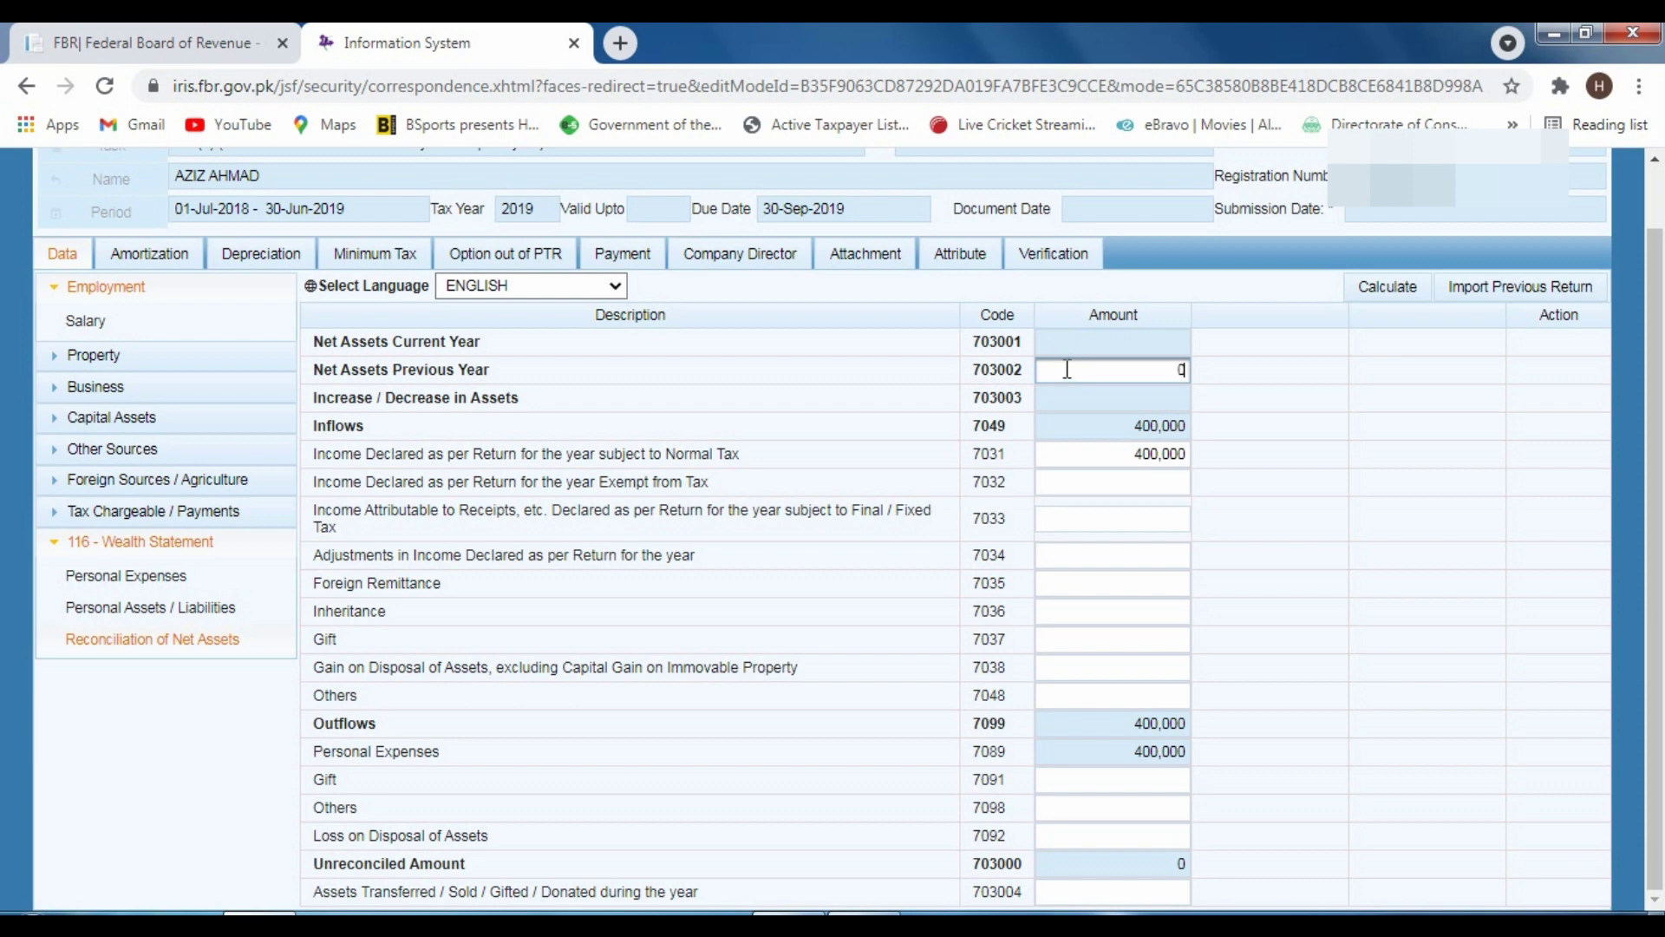
left_click(1383, 286)
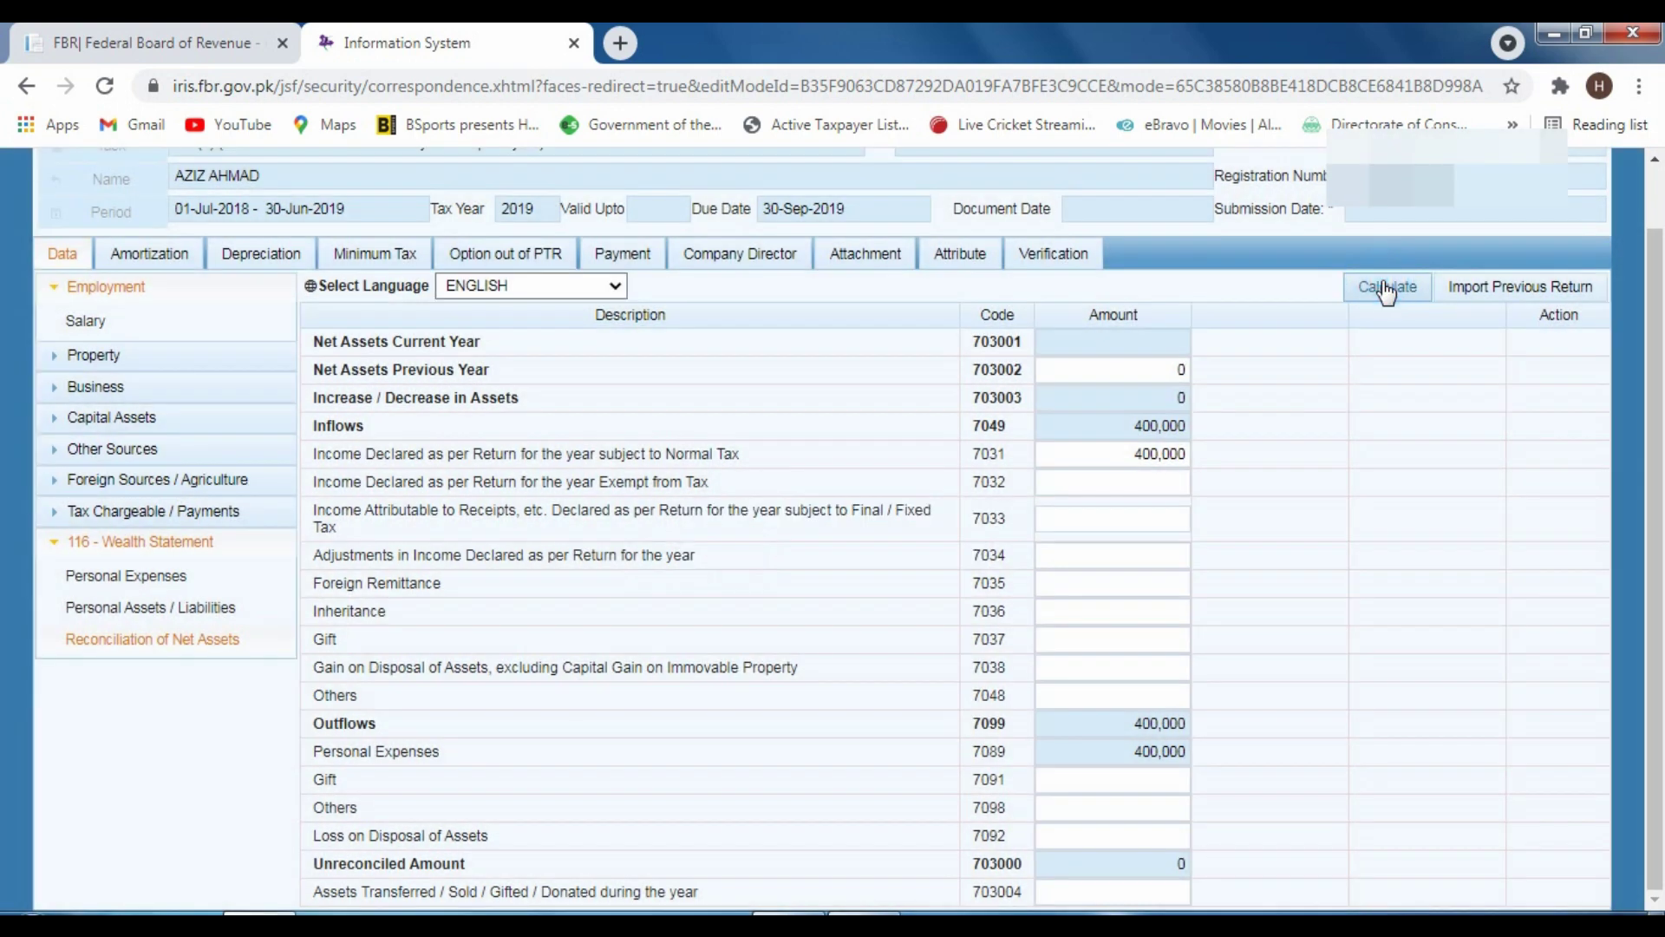
double_click(1184, 371)
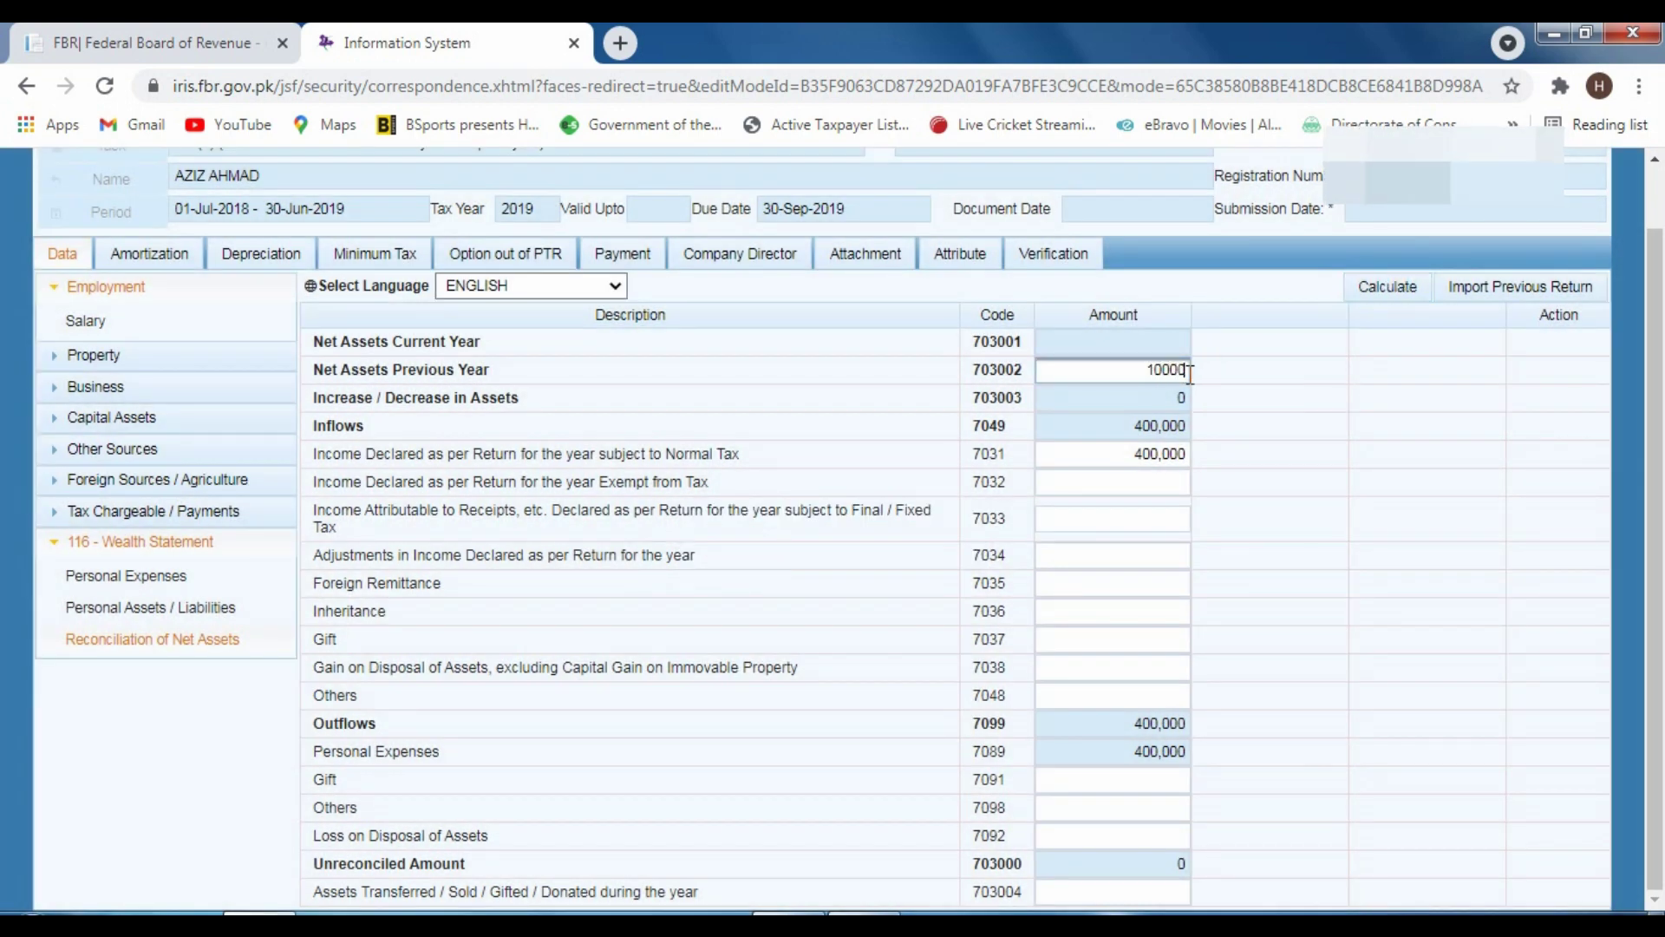
left_click(1379, 288)
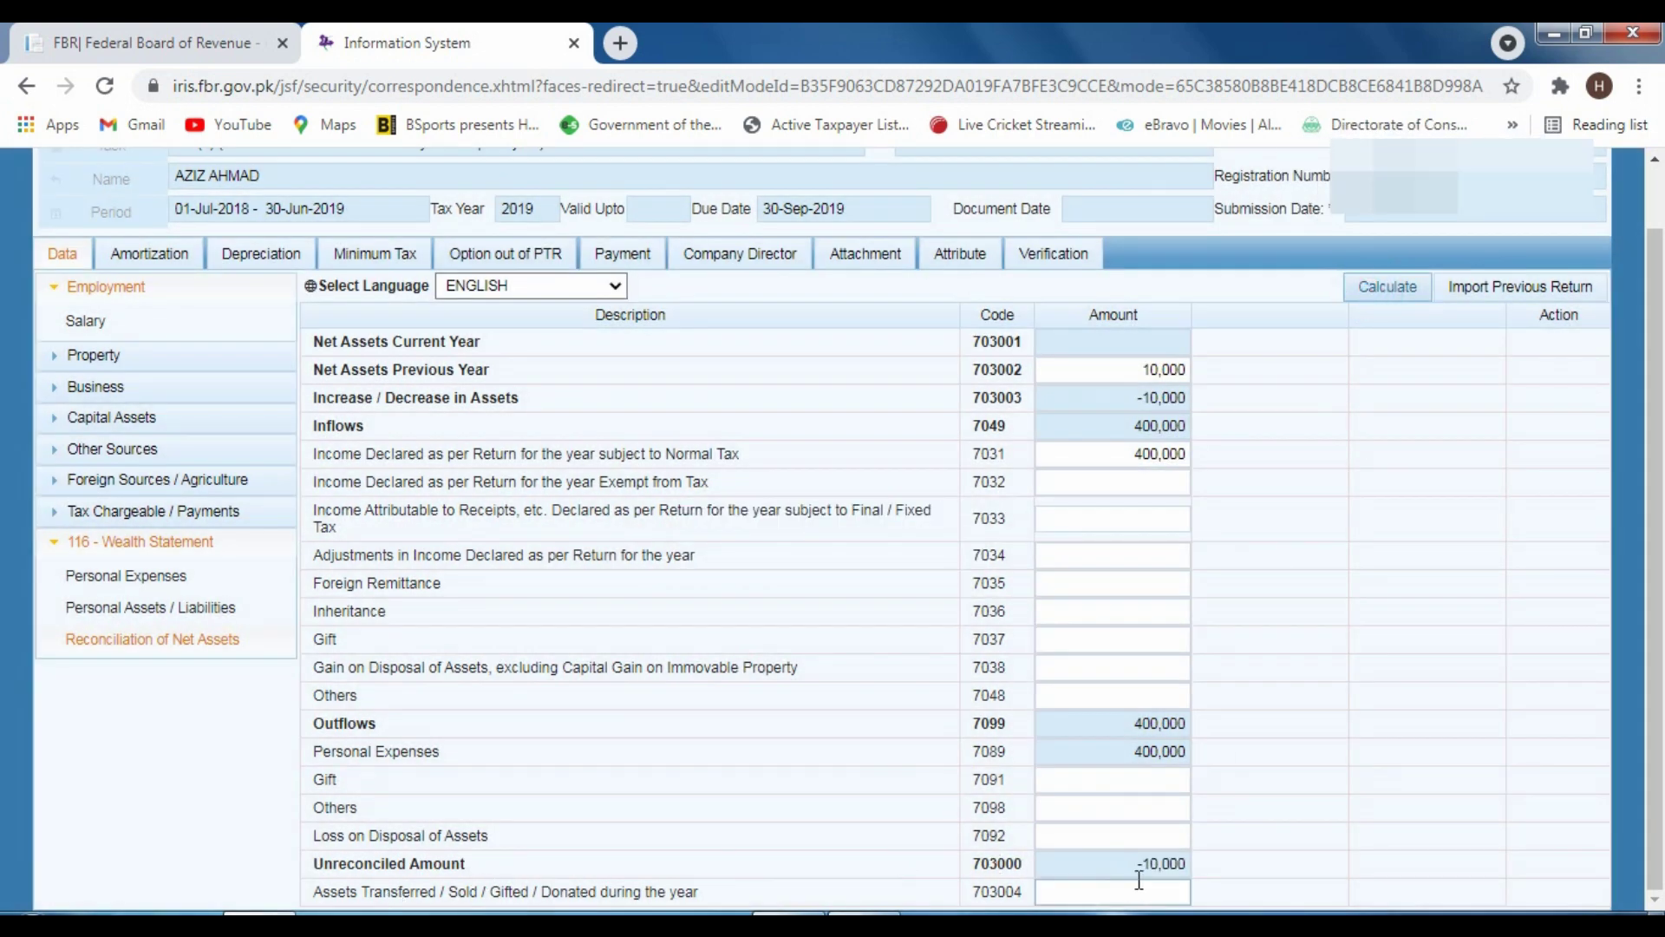
left_click_drag(1136, 863, 1186, 864)
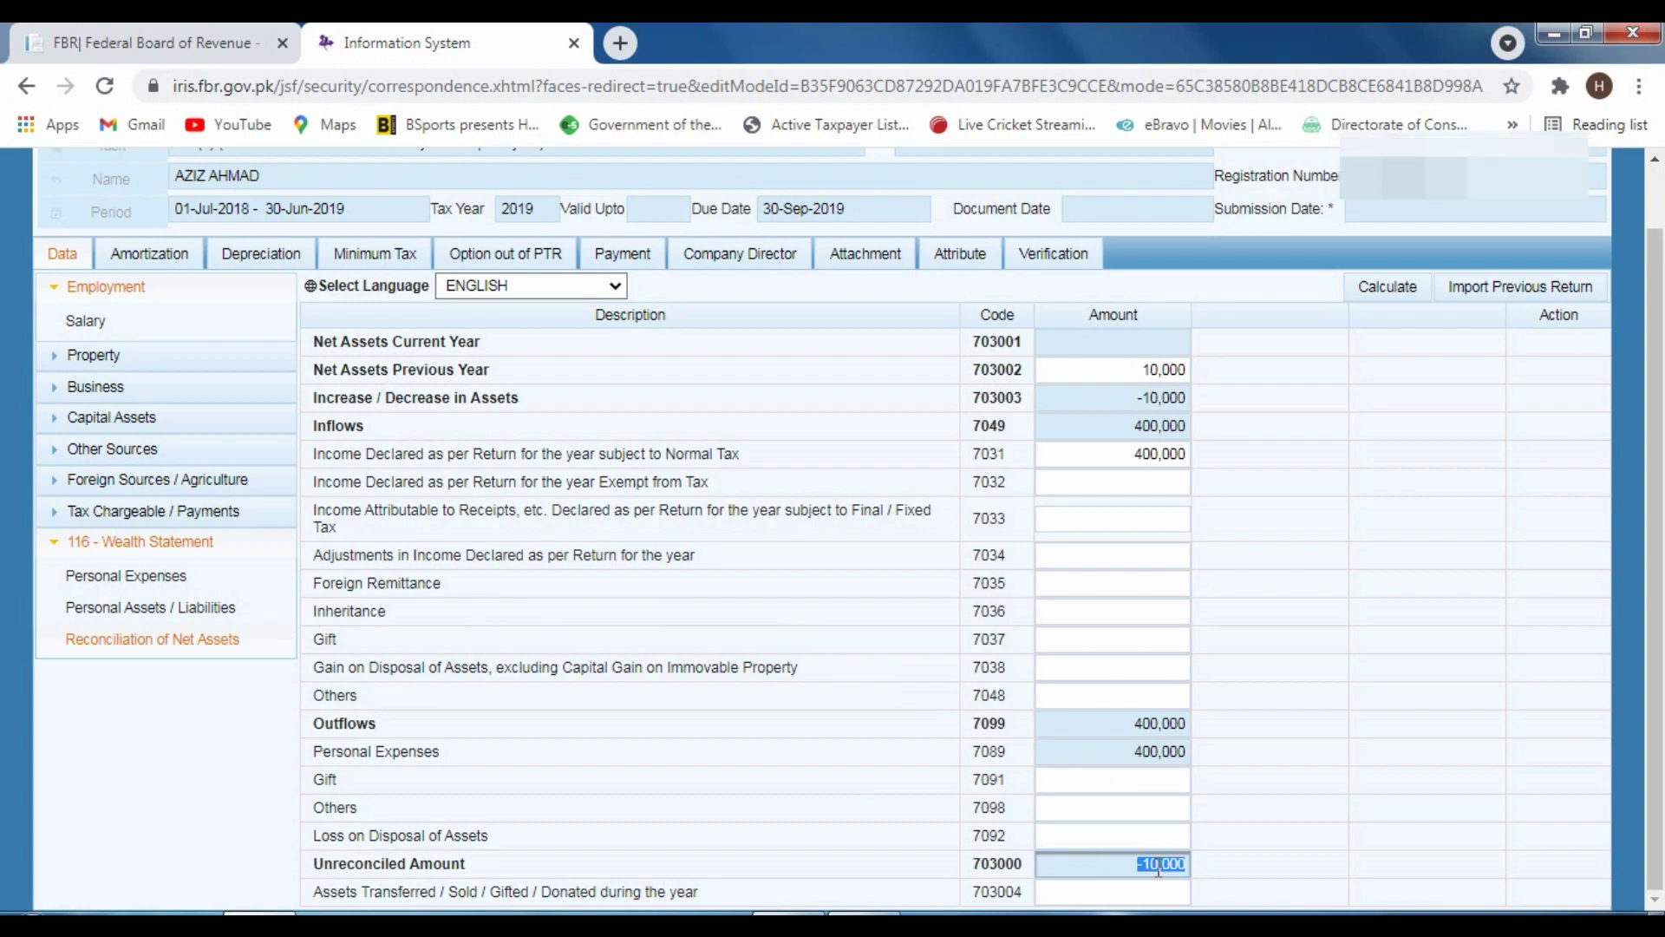
Add a 10,000 Telephone (7061) expense, recalculate to 410,000 total, and check the reconciliation sheet
left_click(135, 576)
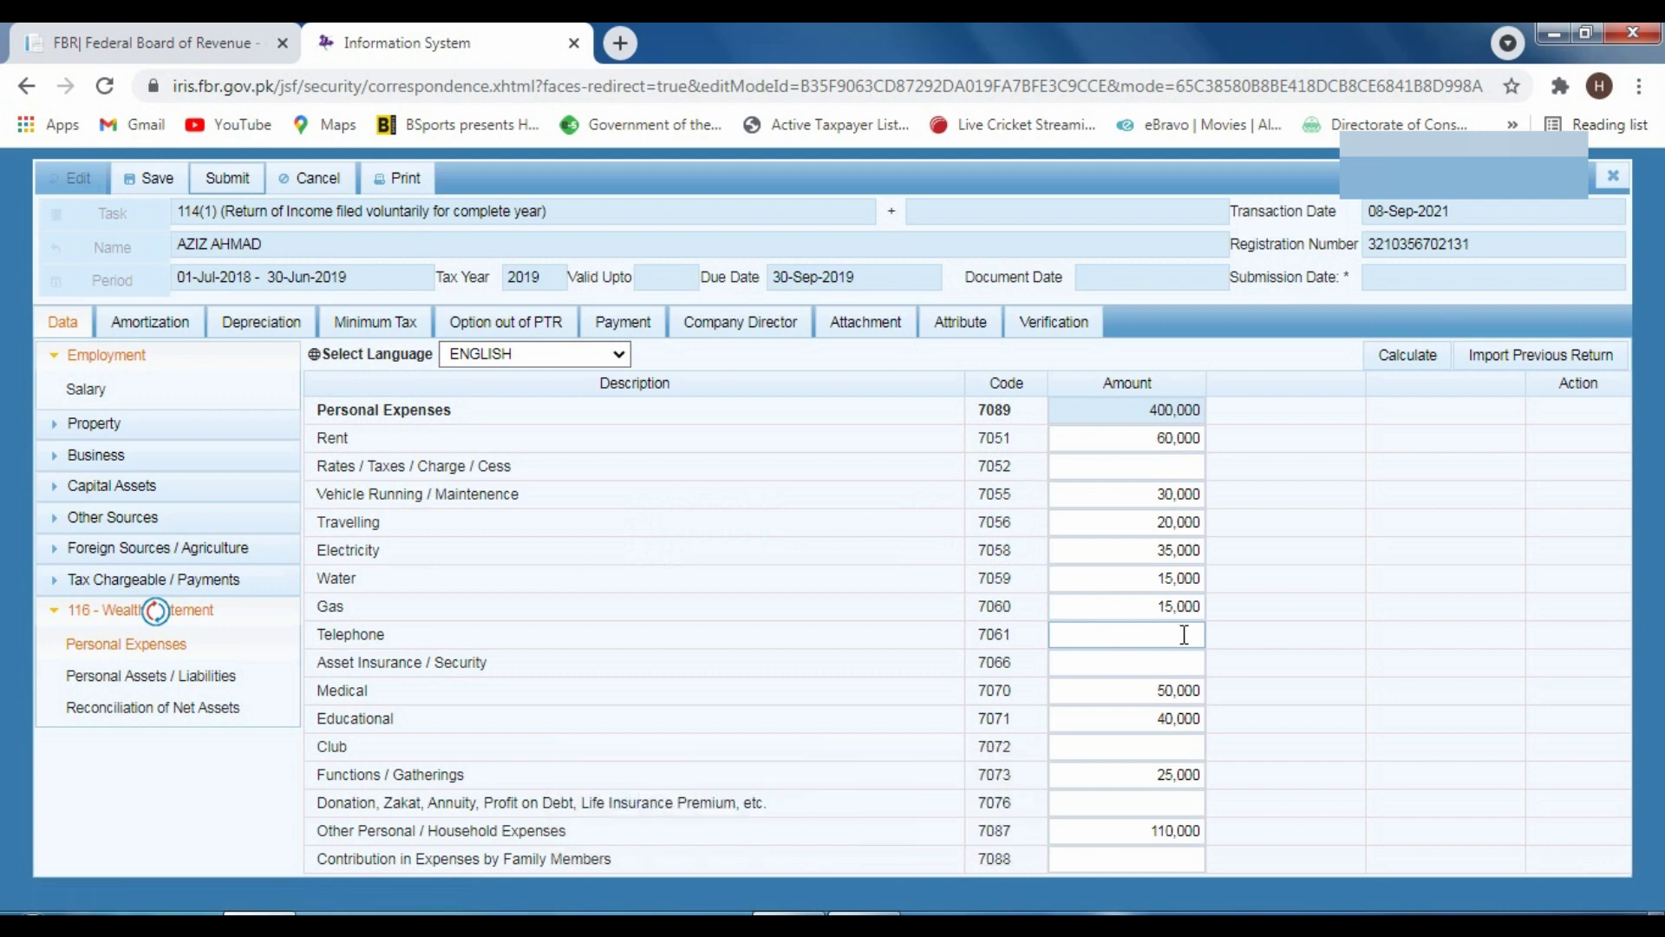
left_click(1111, 634)
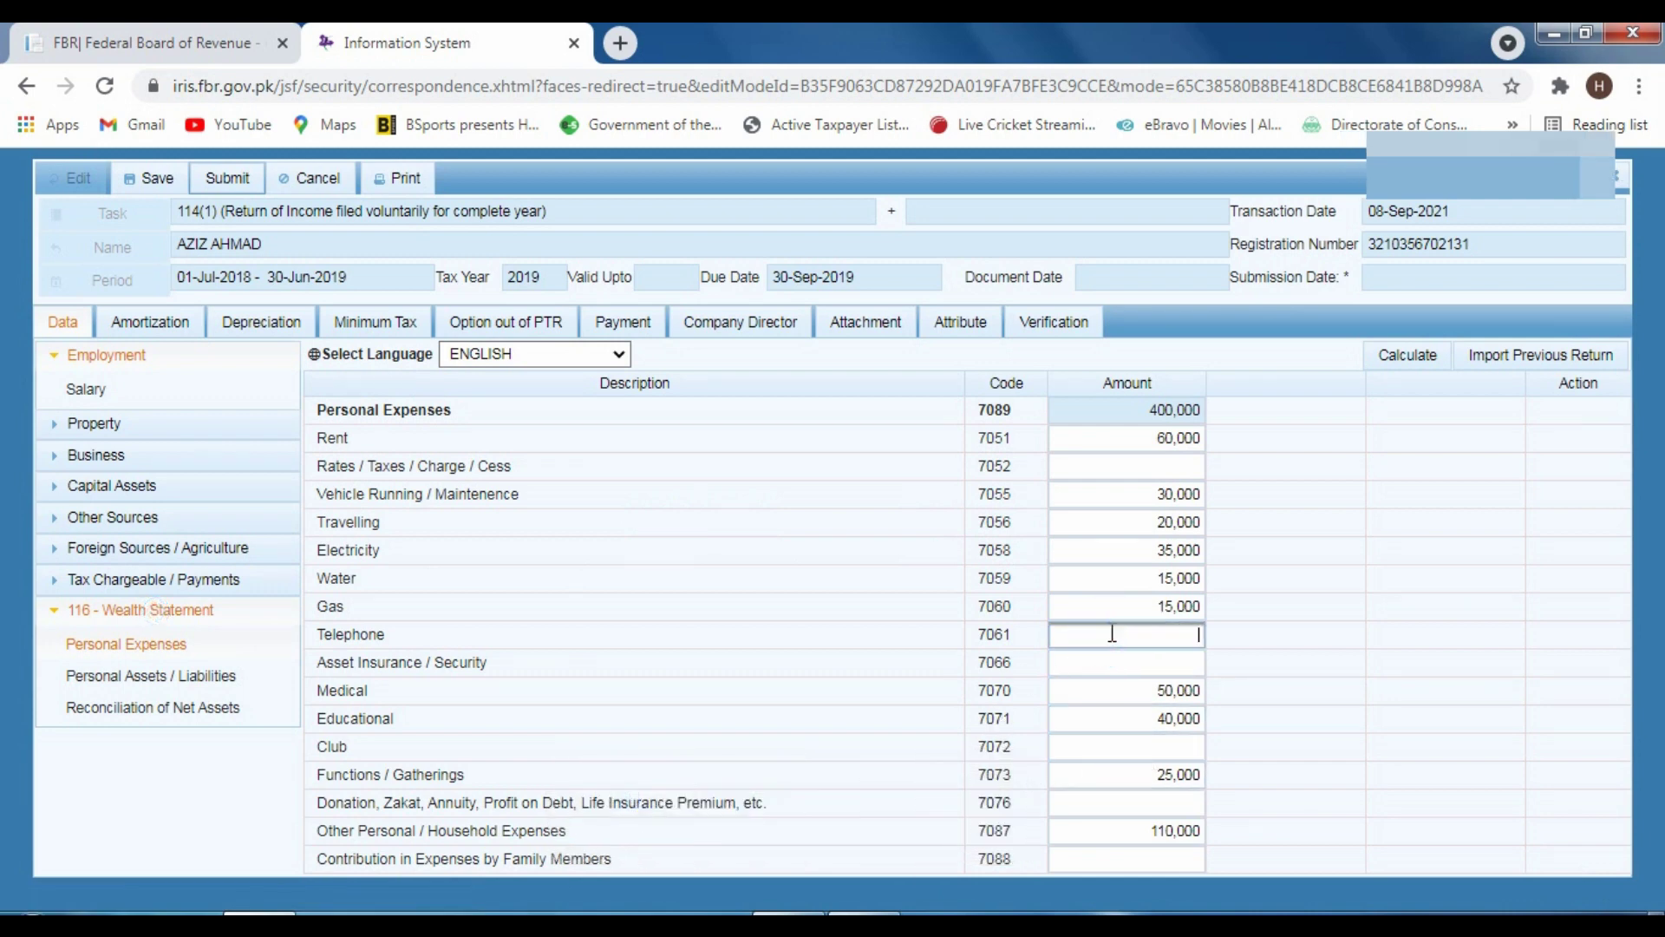
type("10000")
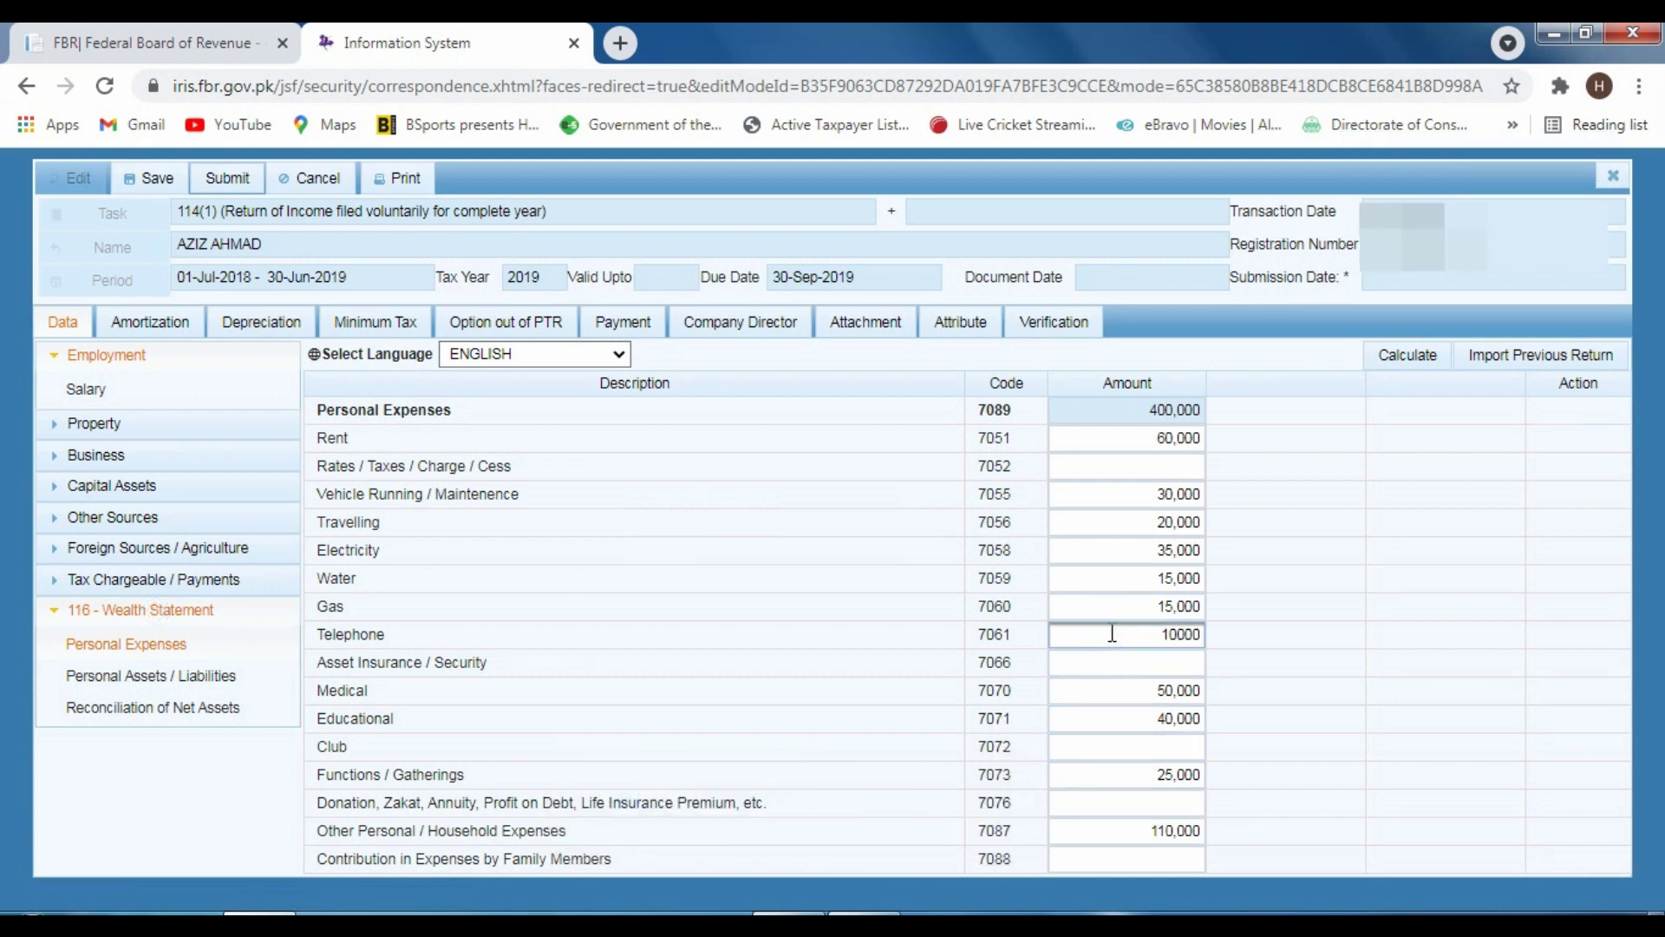
left_click(1402, 354)
left_click(1402, 356)
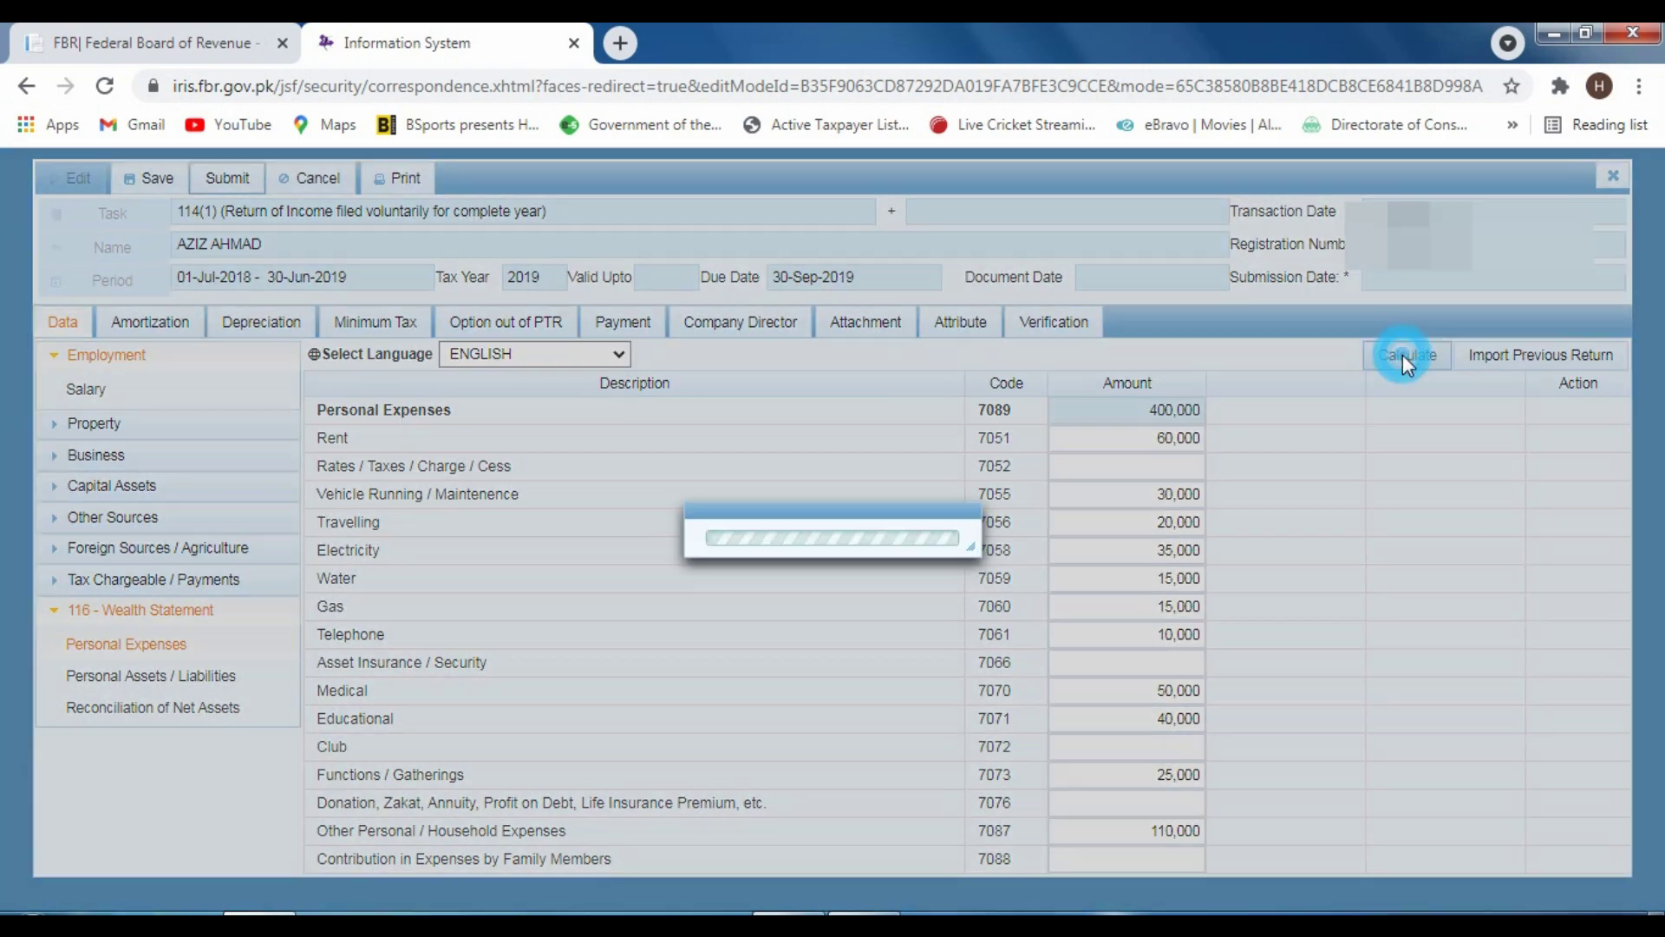
left_click(176, 718)
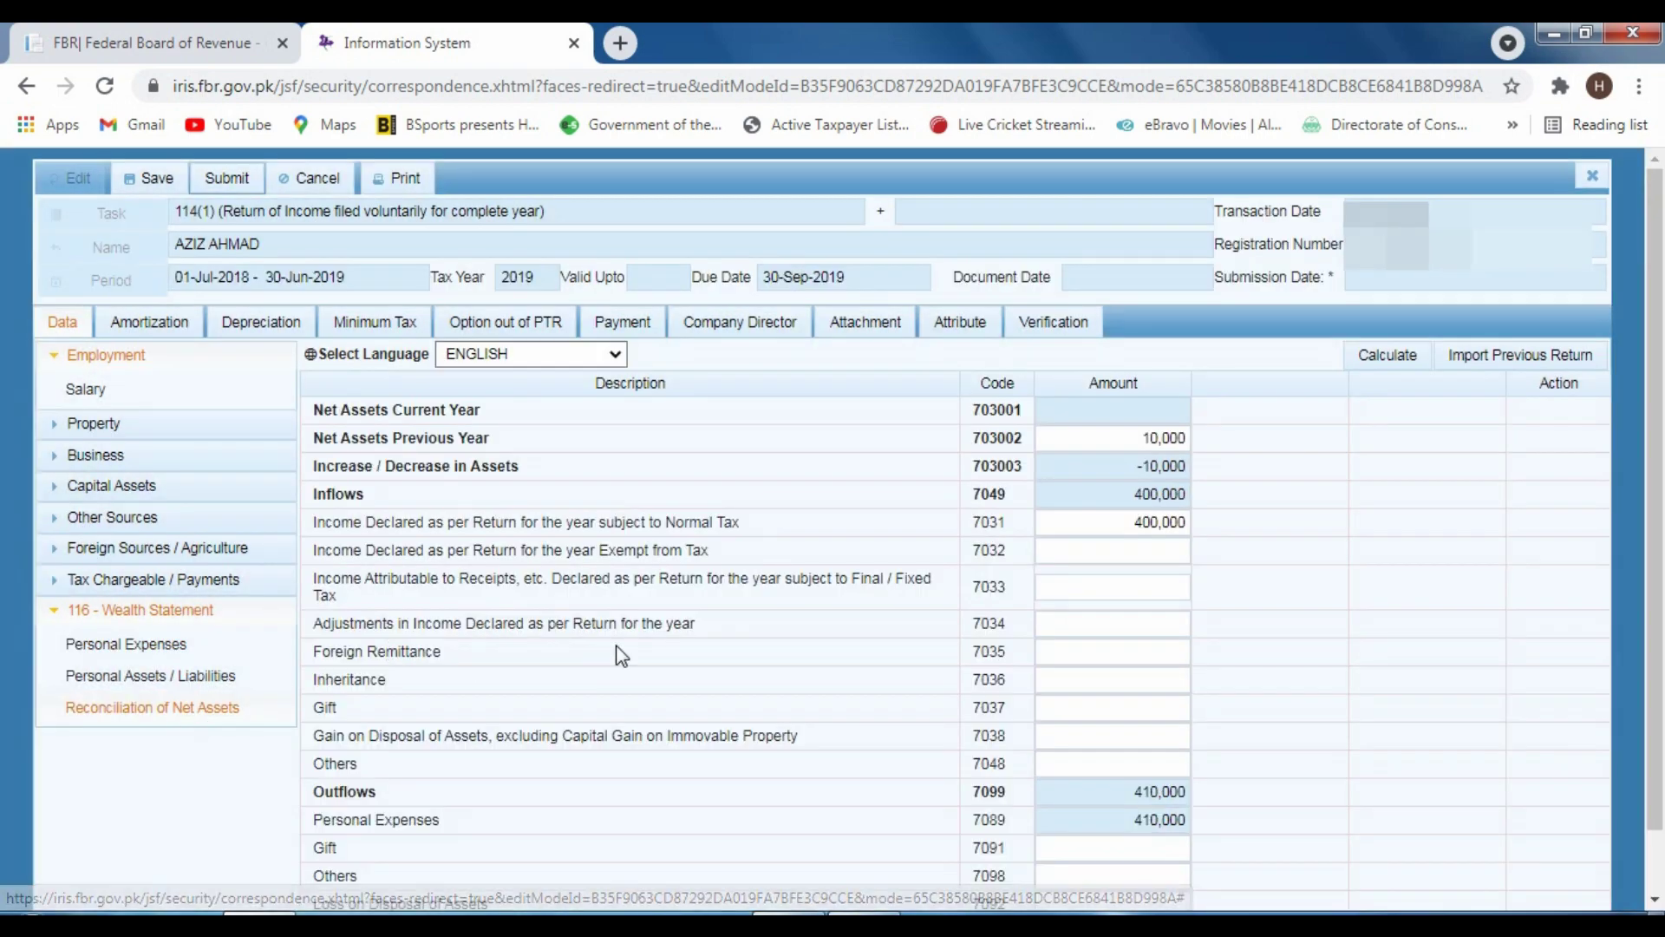
scroll(620, 654, "down", 1)
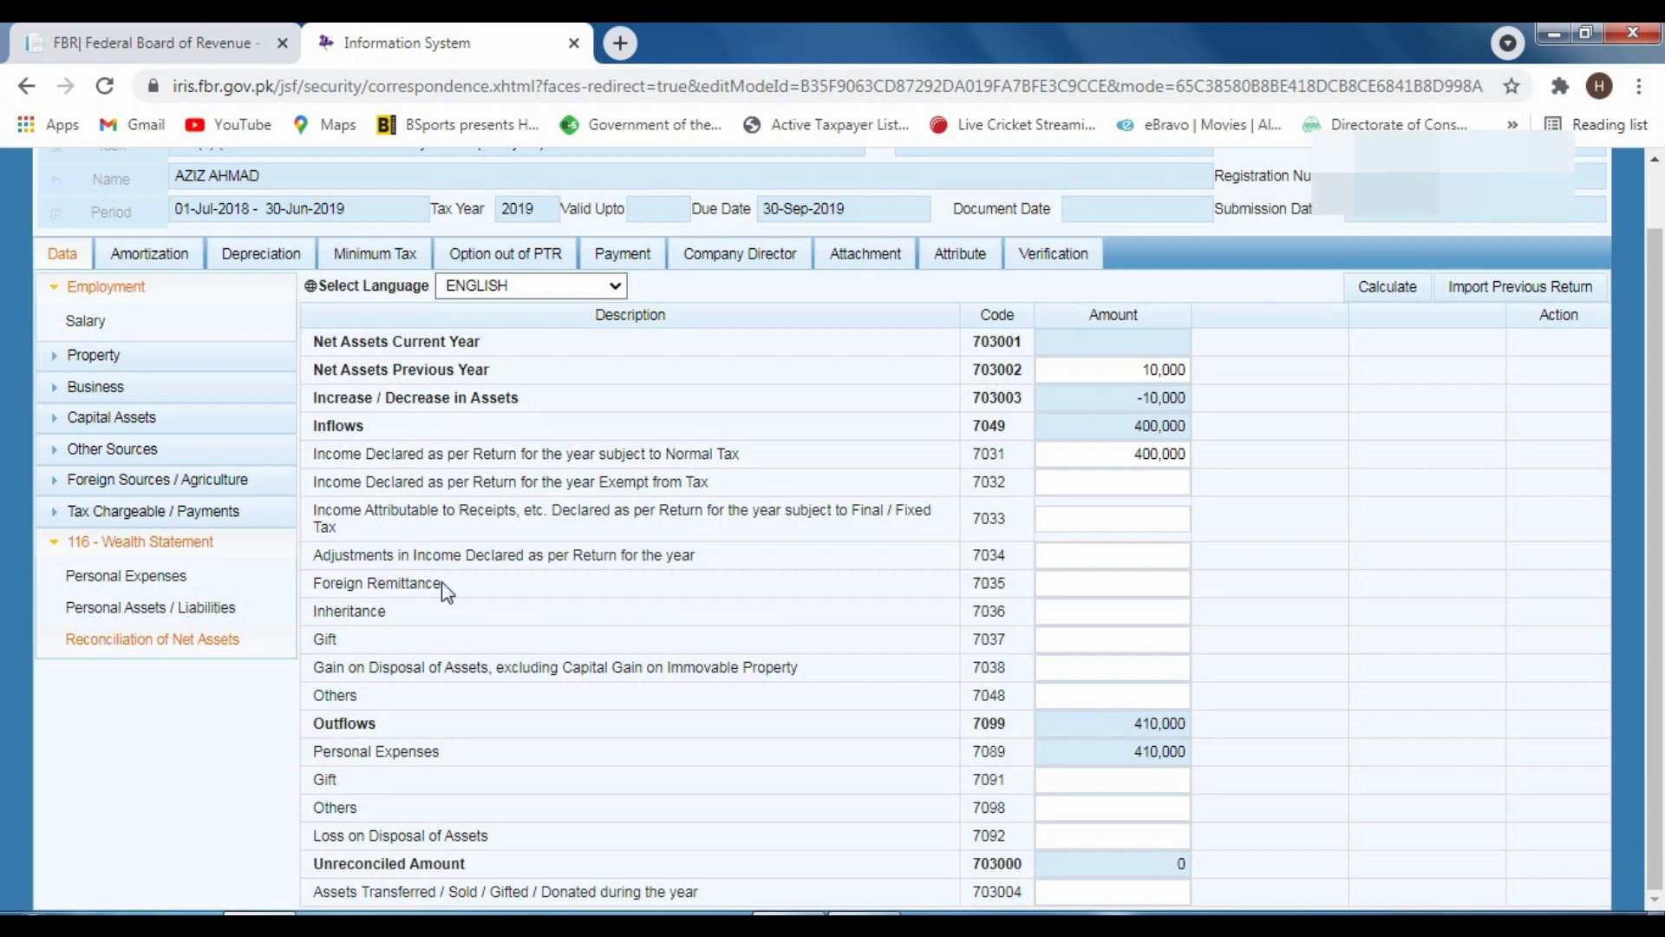
Leave the Inheritance amount and return to the Salary sheet showing 400,000 pay under code 1009
left_click(1048, 619)
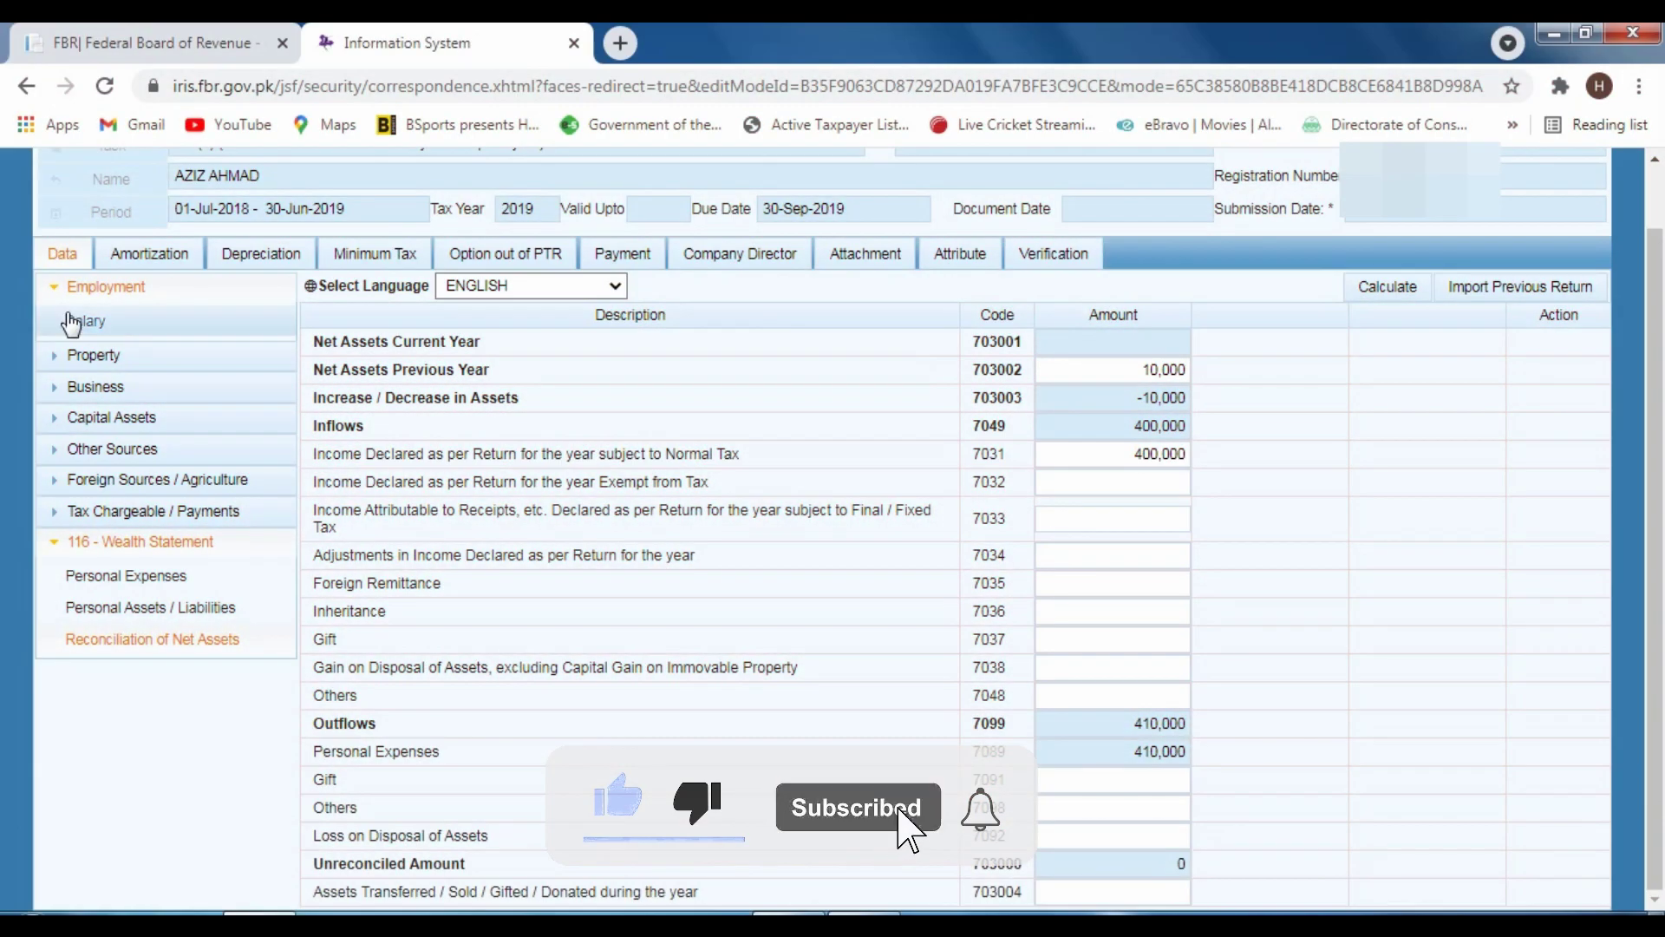
left_click(82, 321)
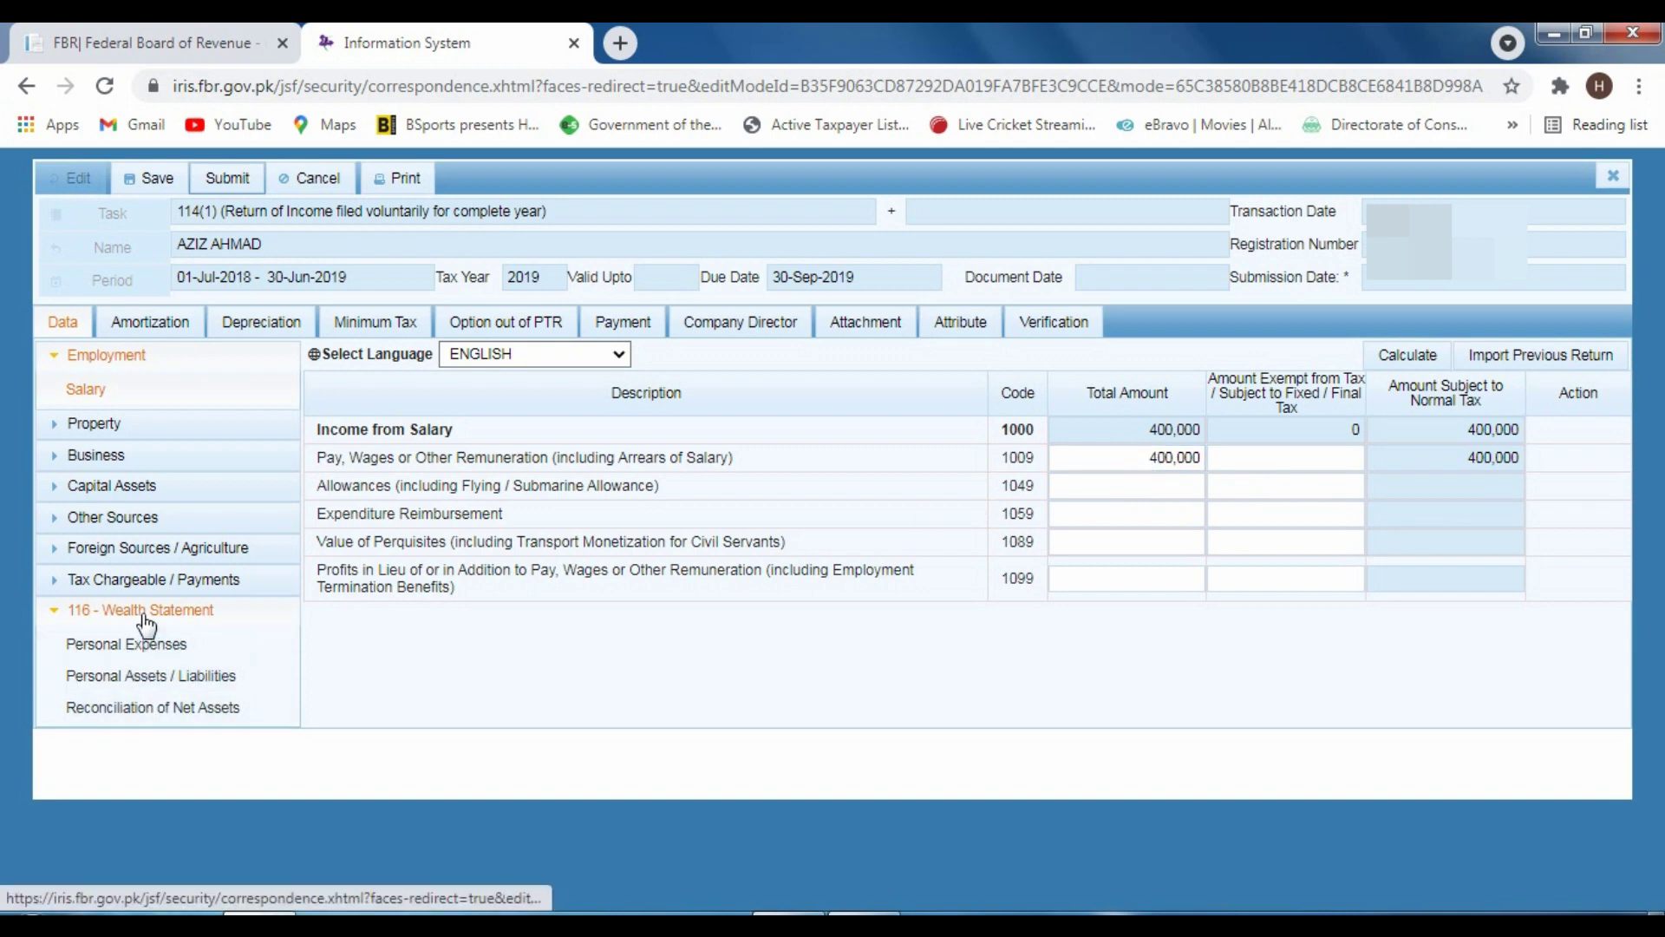
Expand Tax Chargeable / Payments and review the tax Computations sheet
left_click(112, 579)
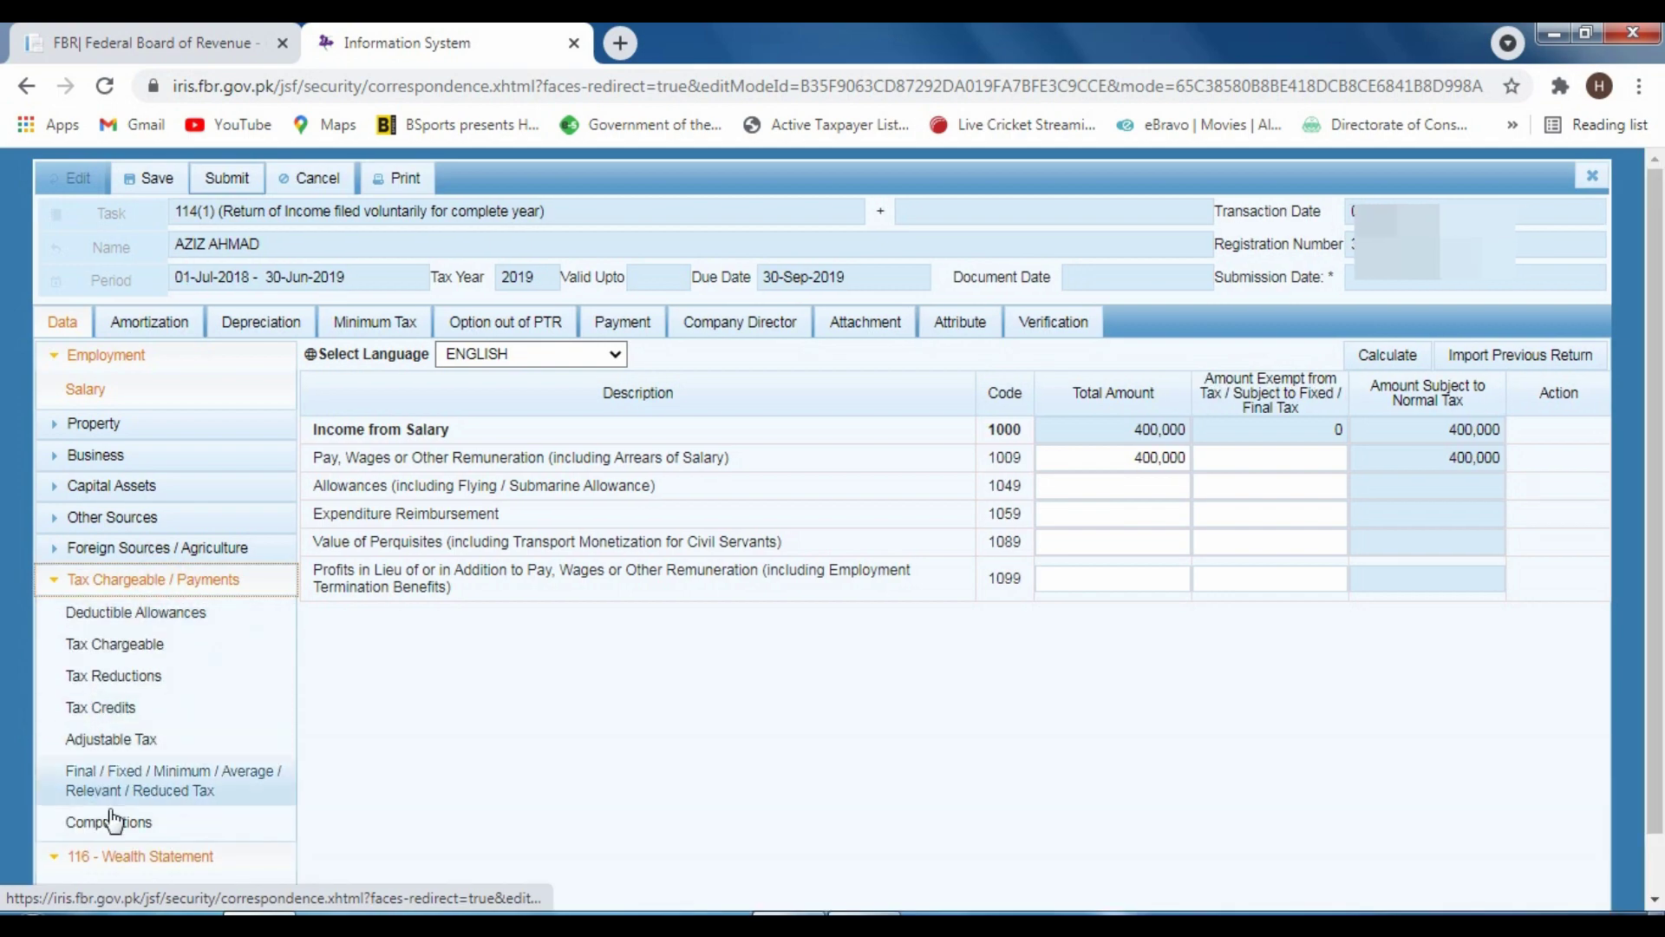
left_click(111, 821)
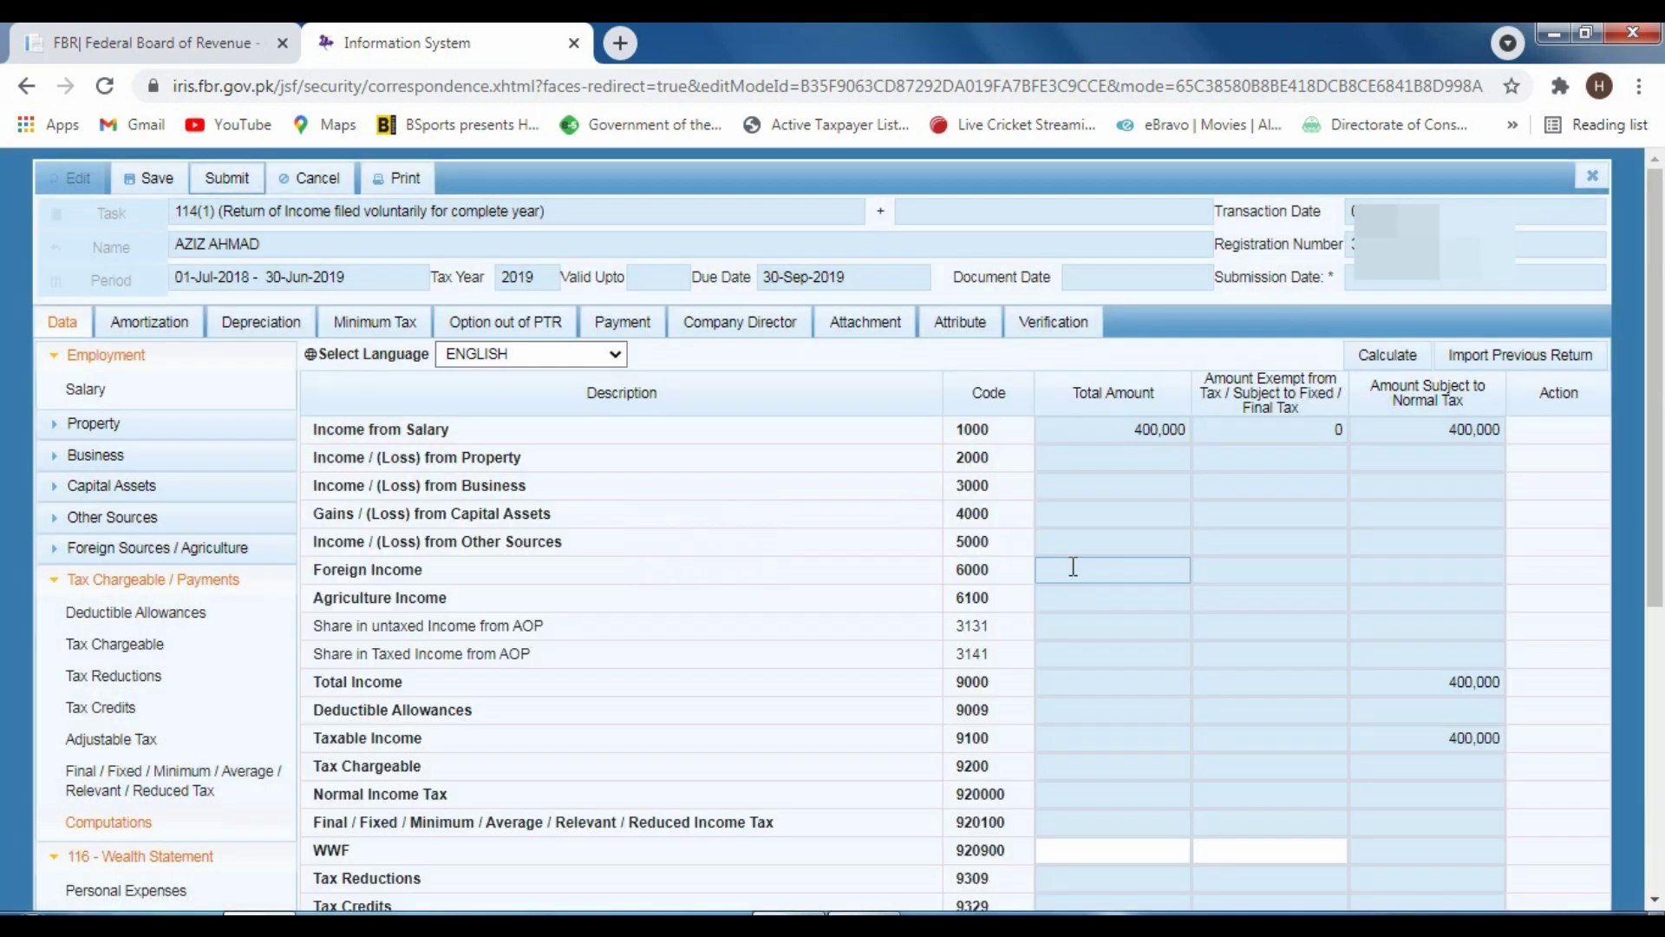
scroll(1162, 651, "down", 5)
scroll(1182, 677, "up", 6)
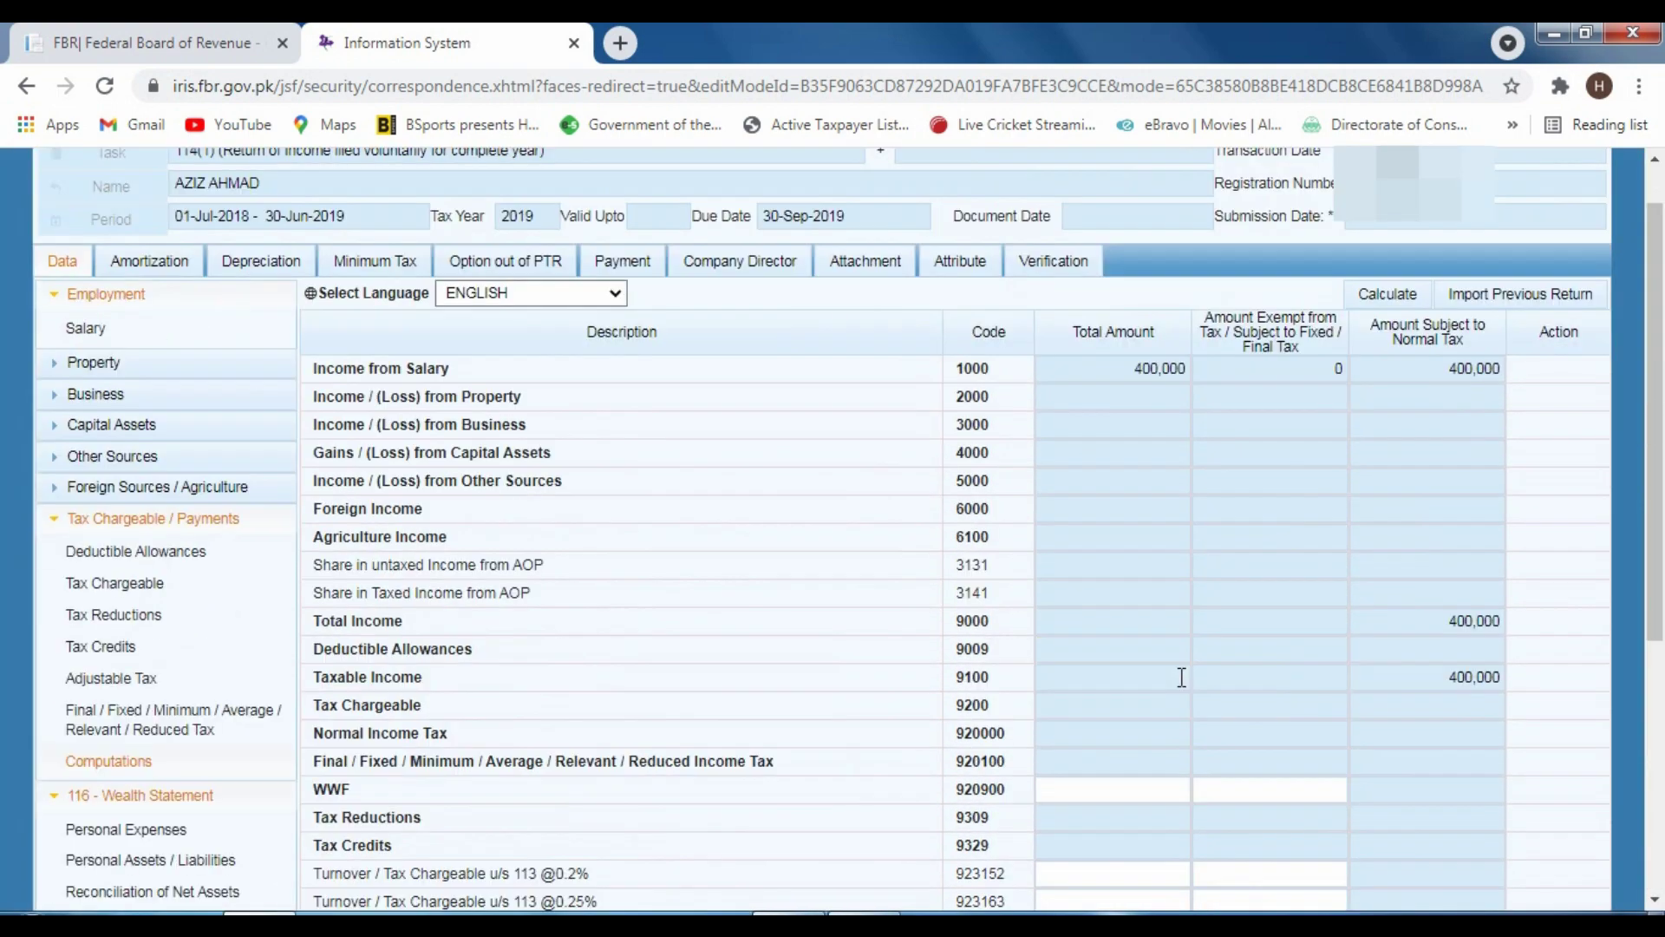
Change code 1009 salary pay to 650,000 and recalculate, confirming taxable income 650,000 and tax 1,000
left_click(87, 389)
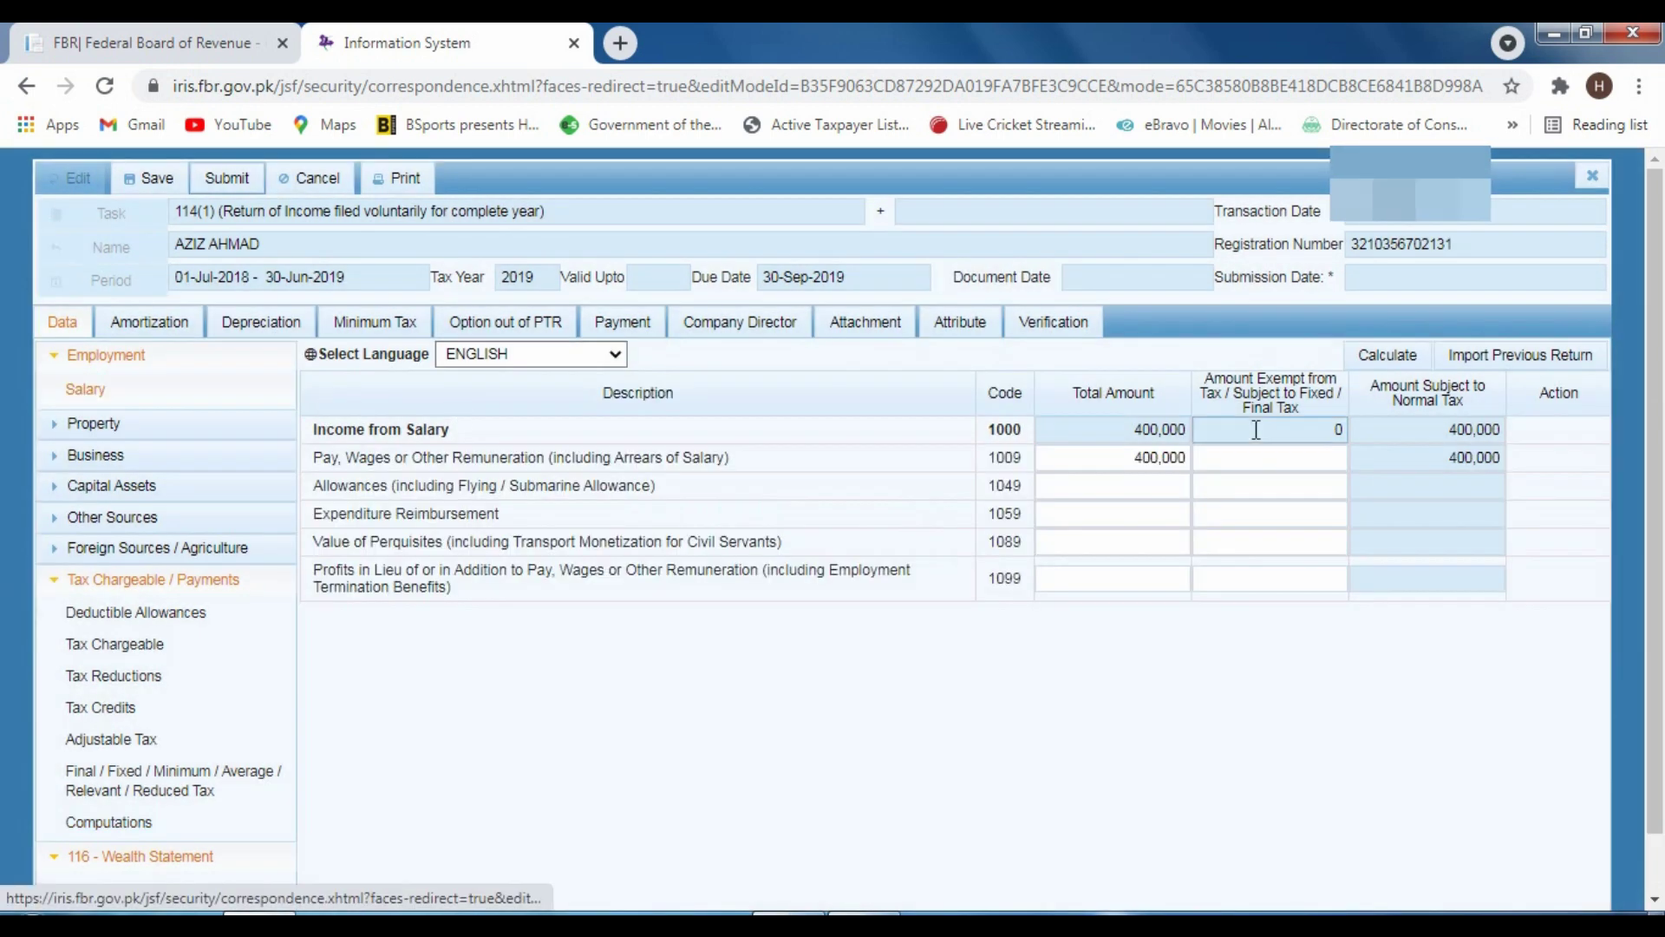
double_click(1131, 457)
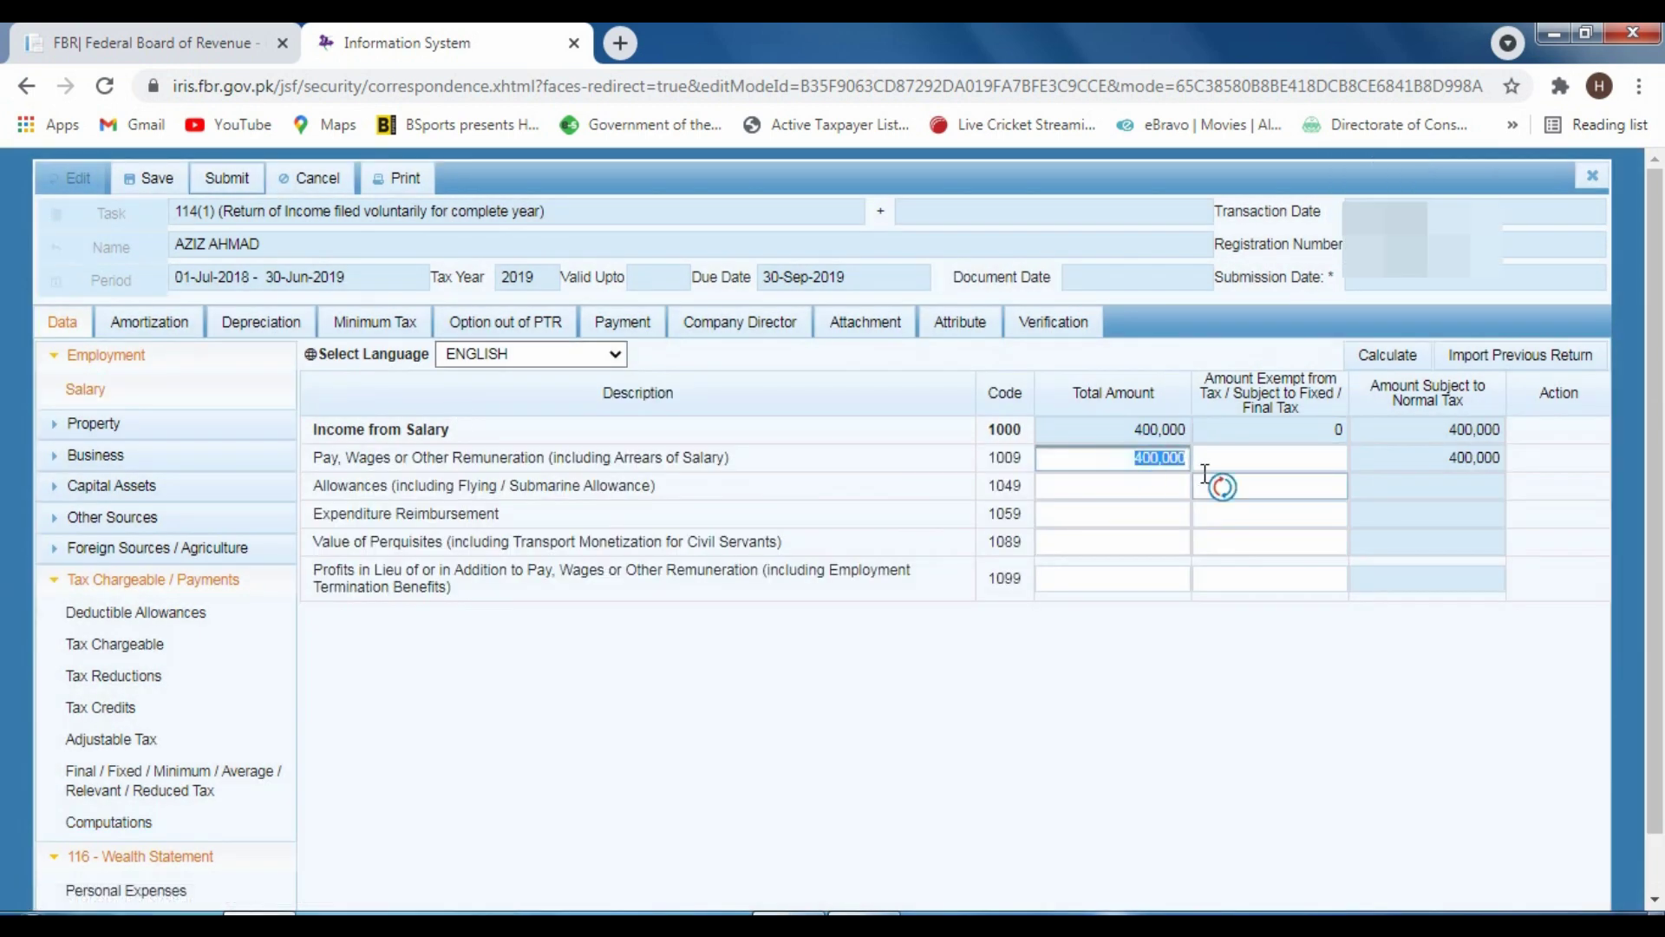
key("BackSpace")
type("0")
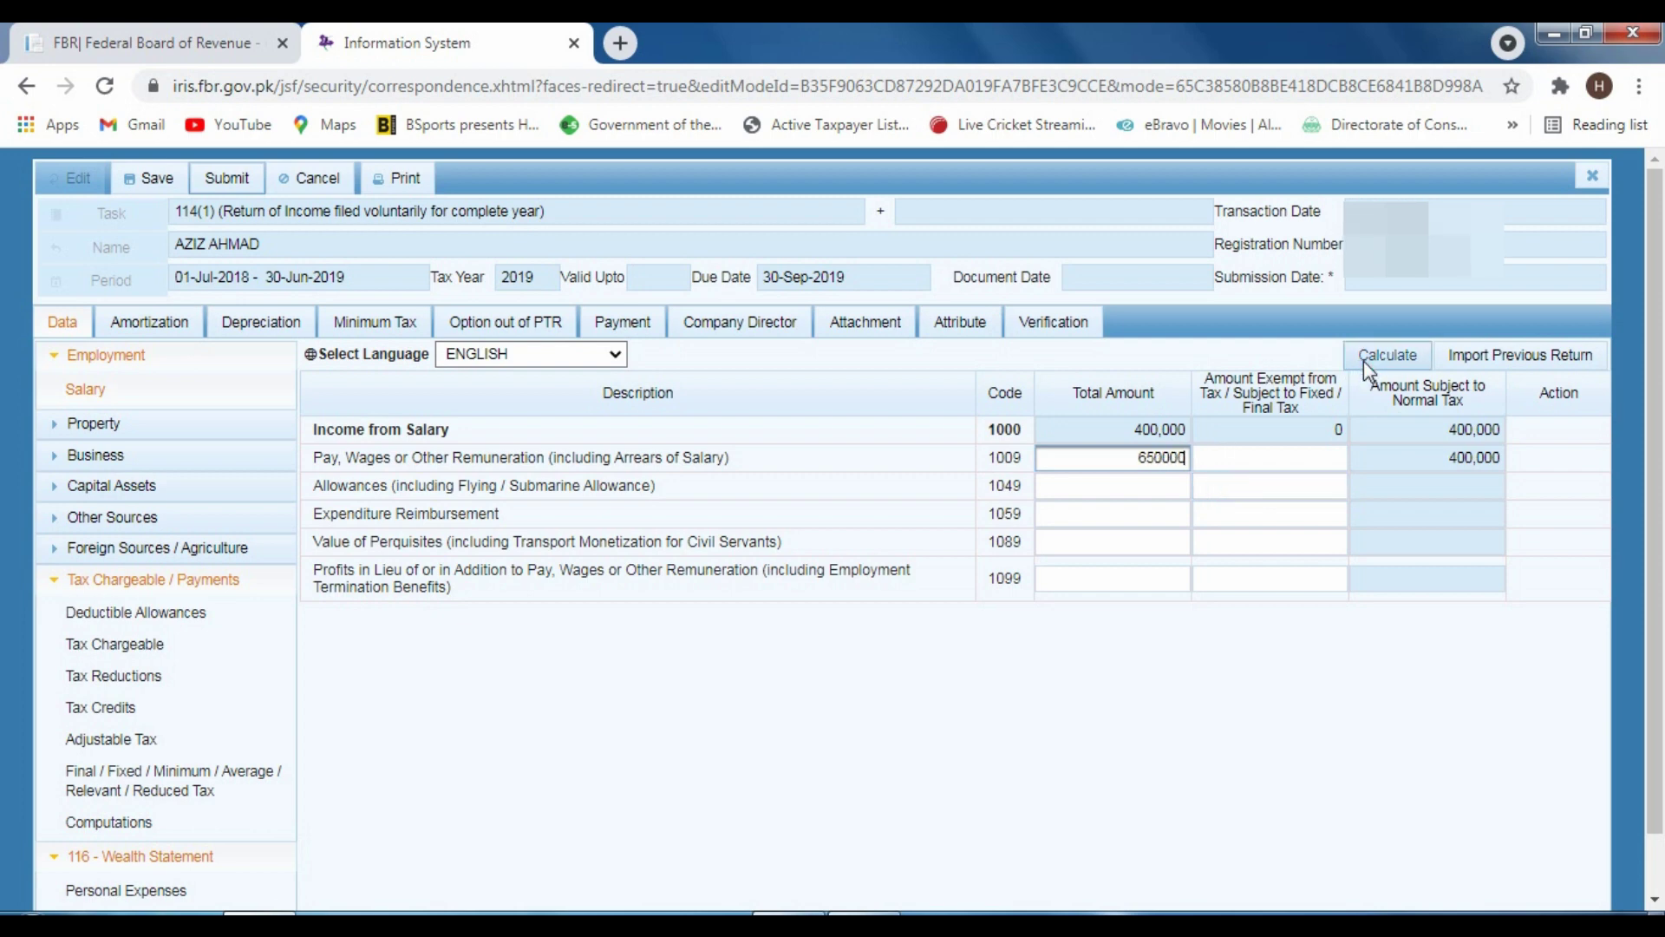
left_click(1365, 362)
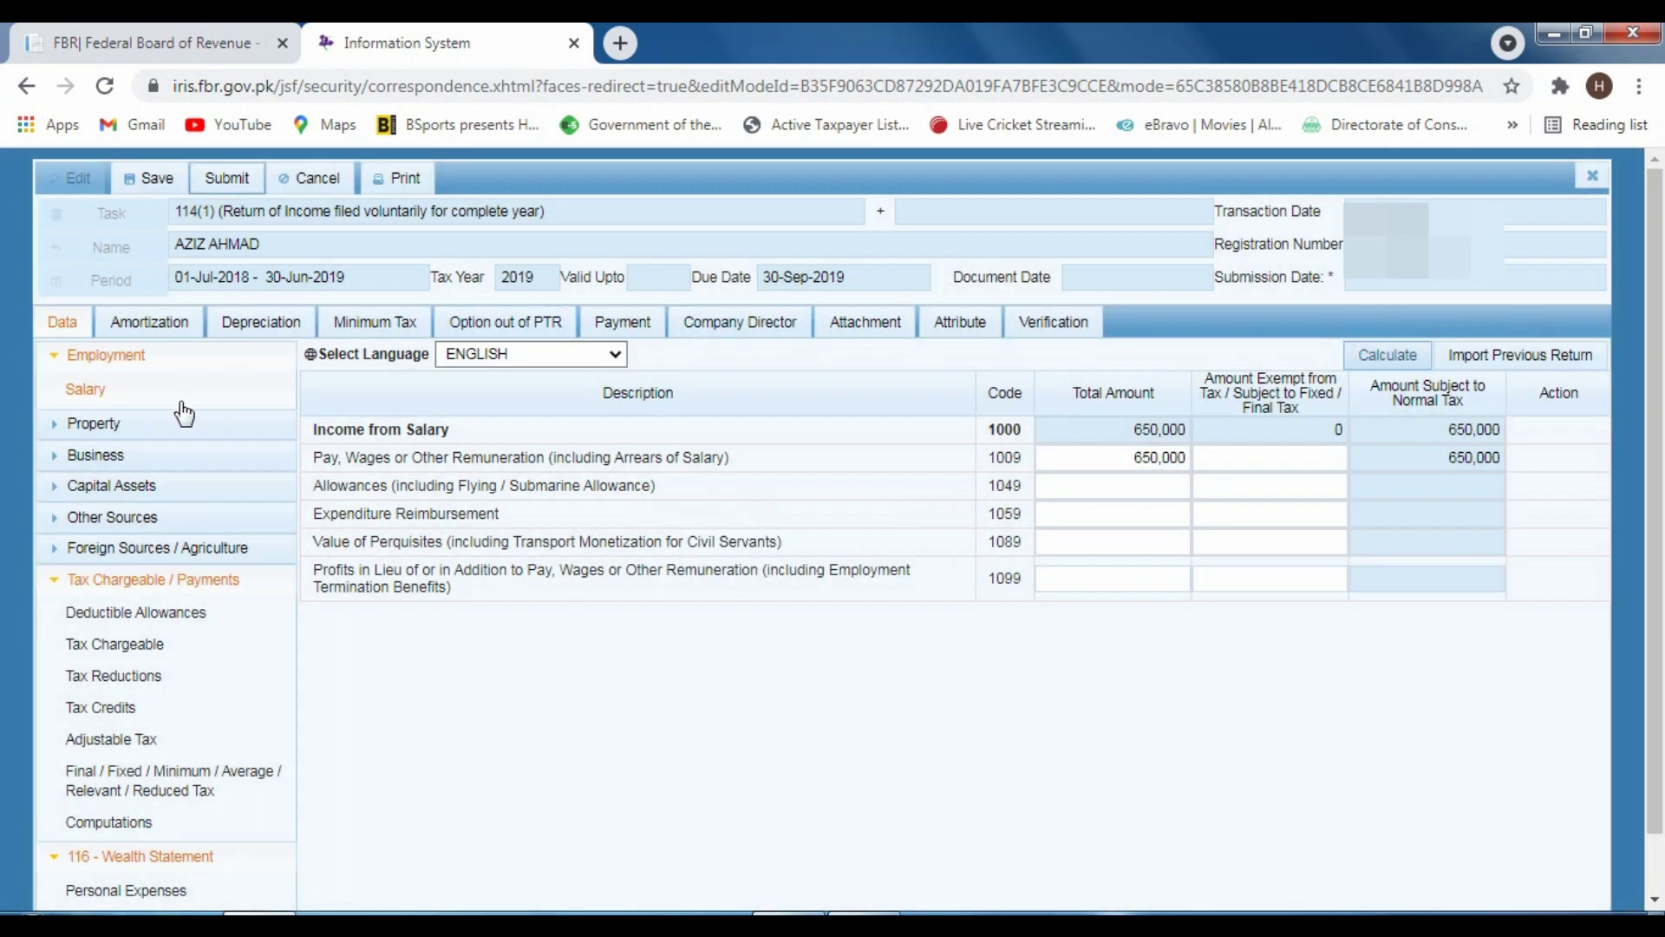
left_click(111, 820)
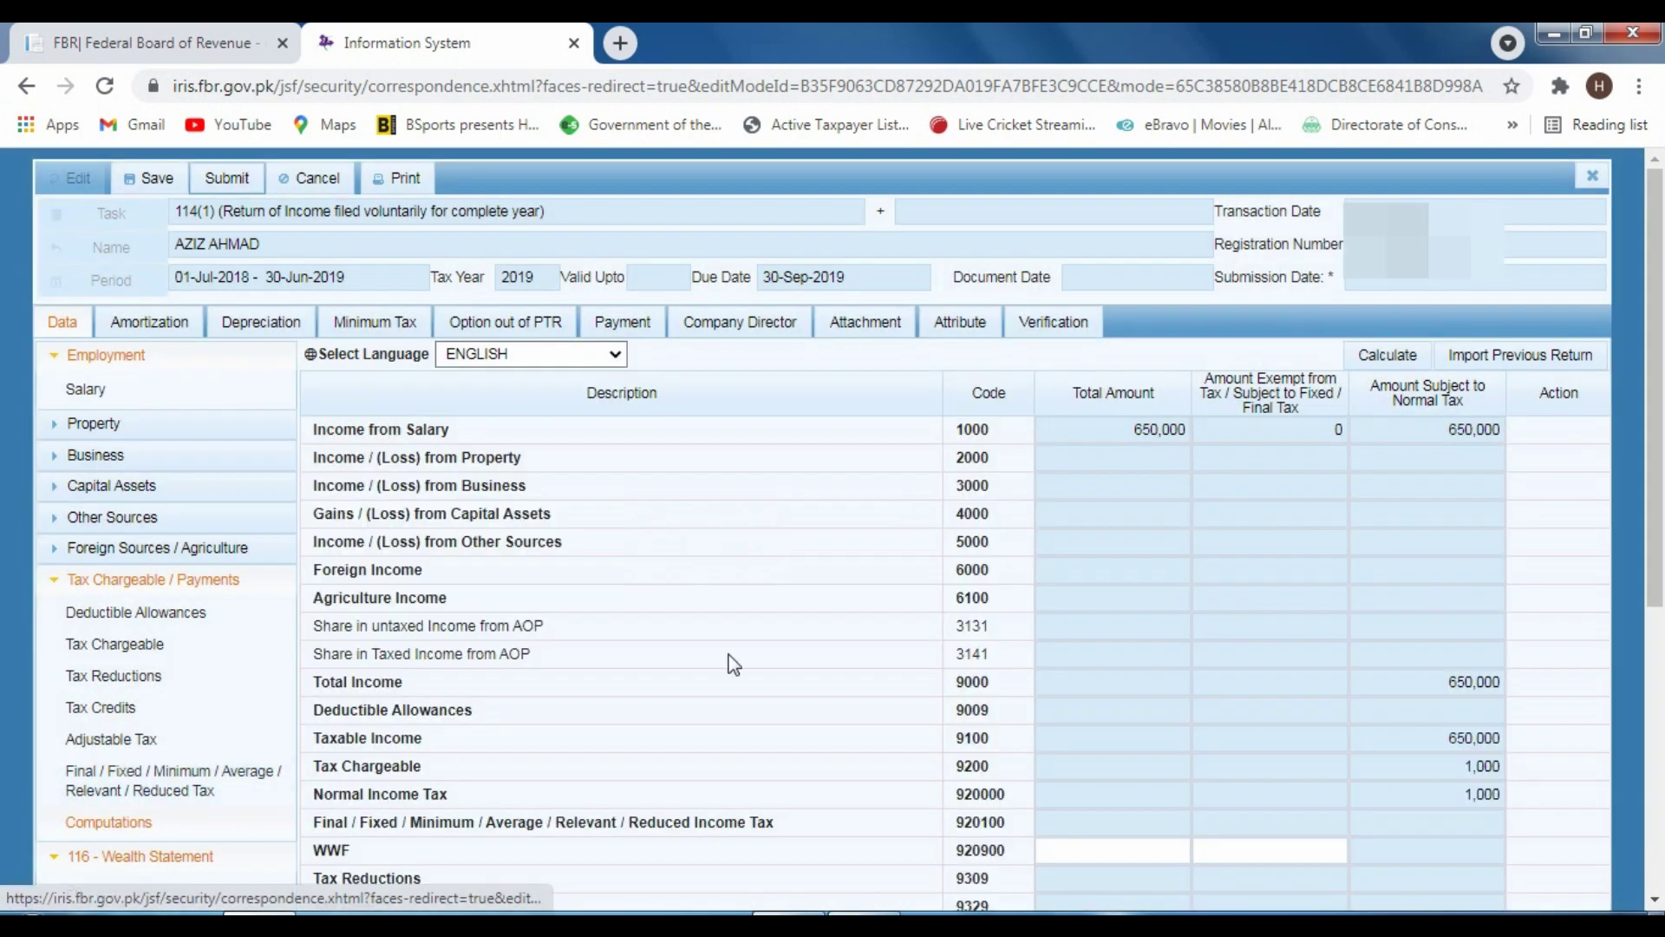
scroll(939, 571, "down", 4)
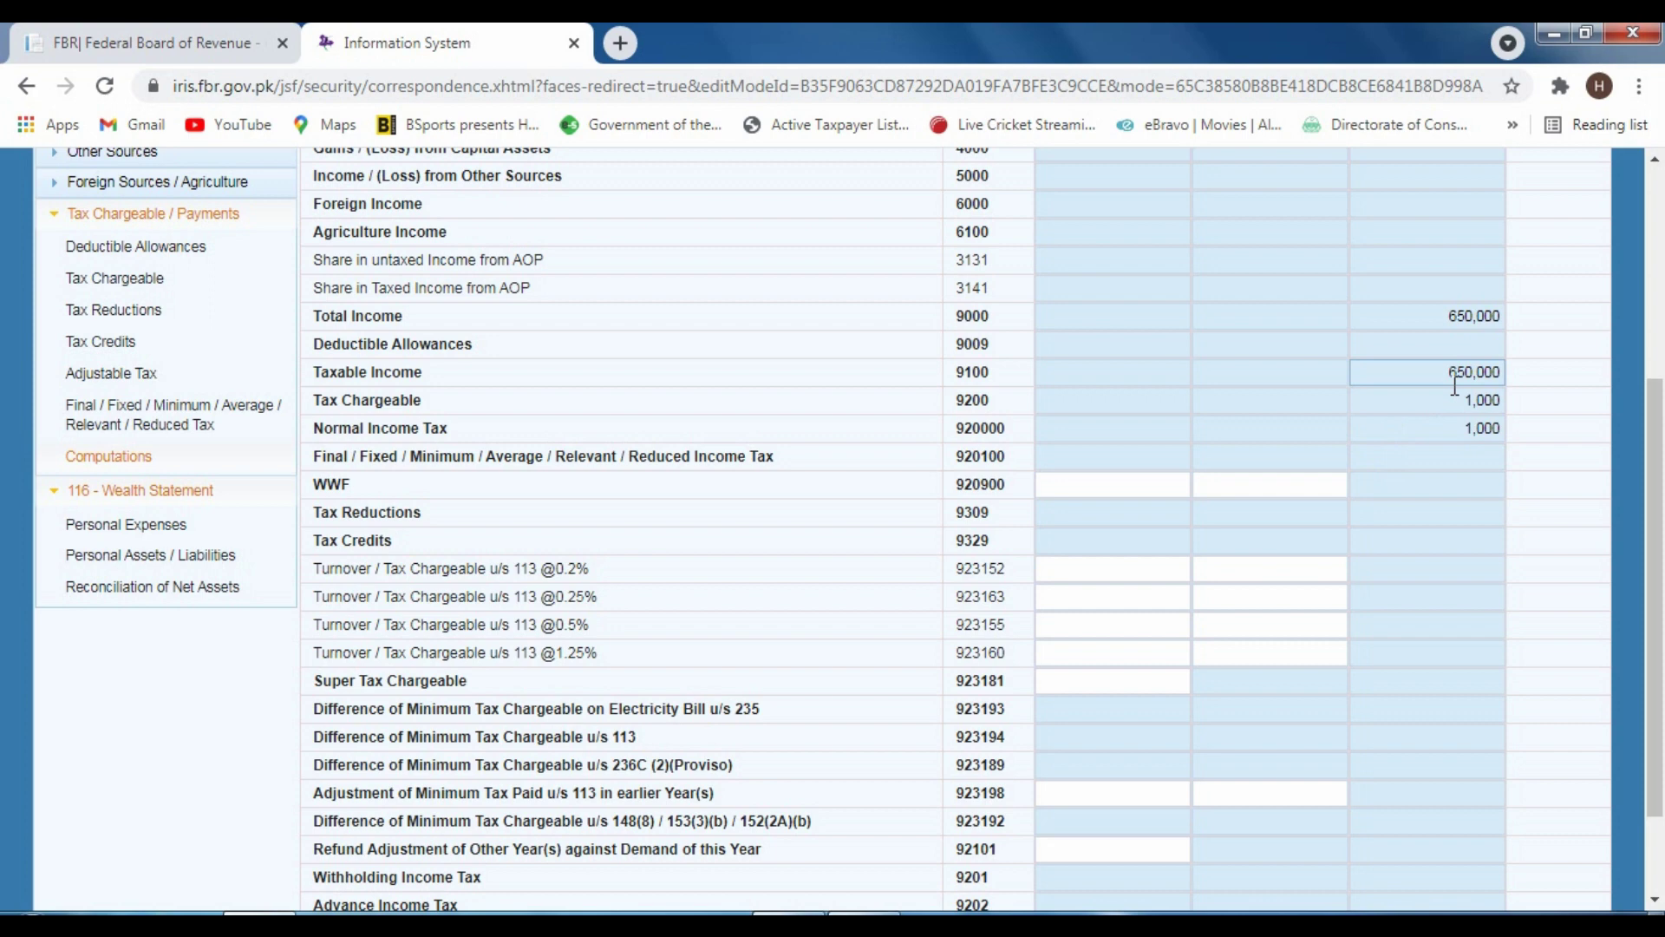
left_click(12, 885)
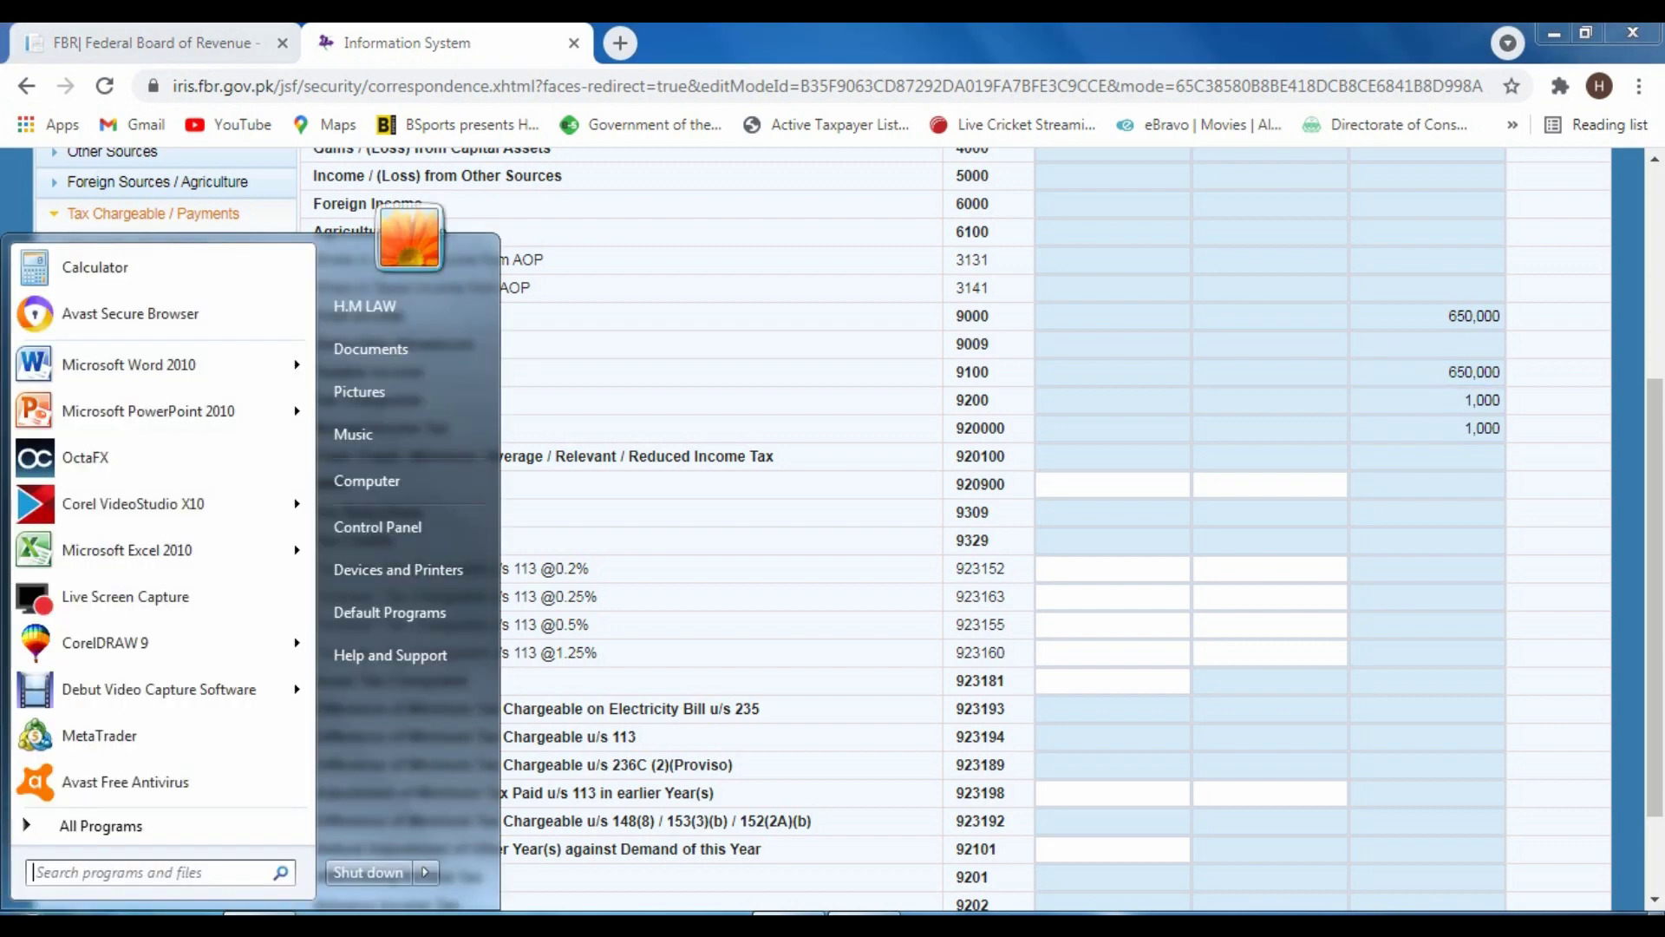
left_click(1032, 238)
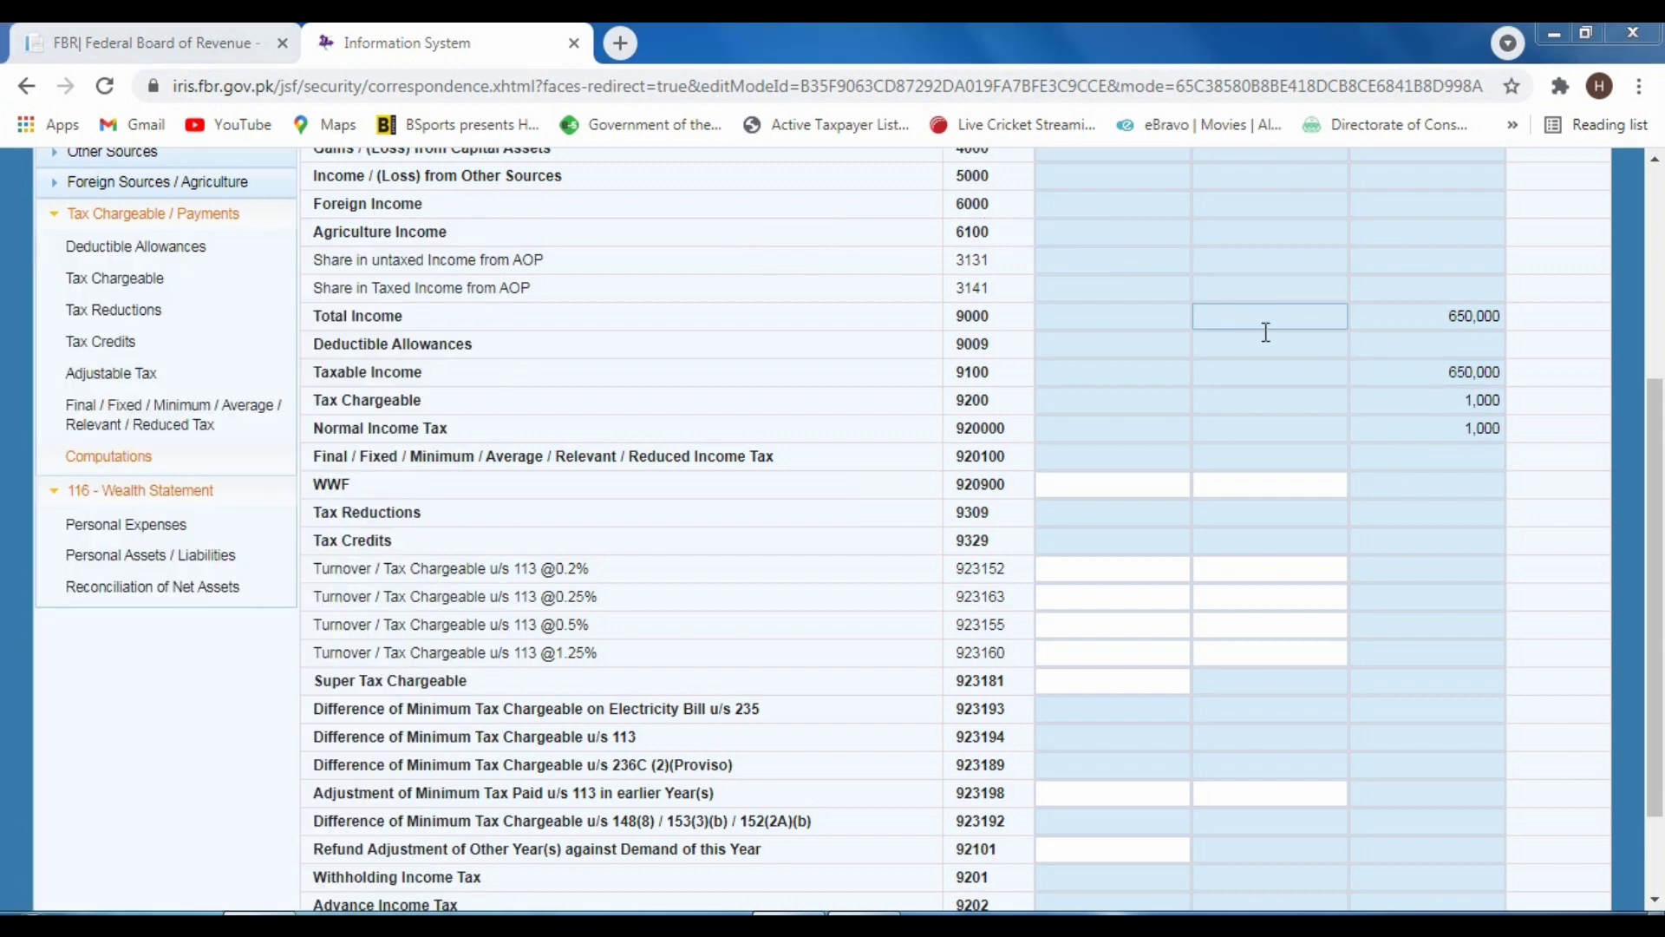
left_click_drag(531, 317, 622, 256)
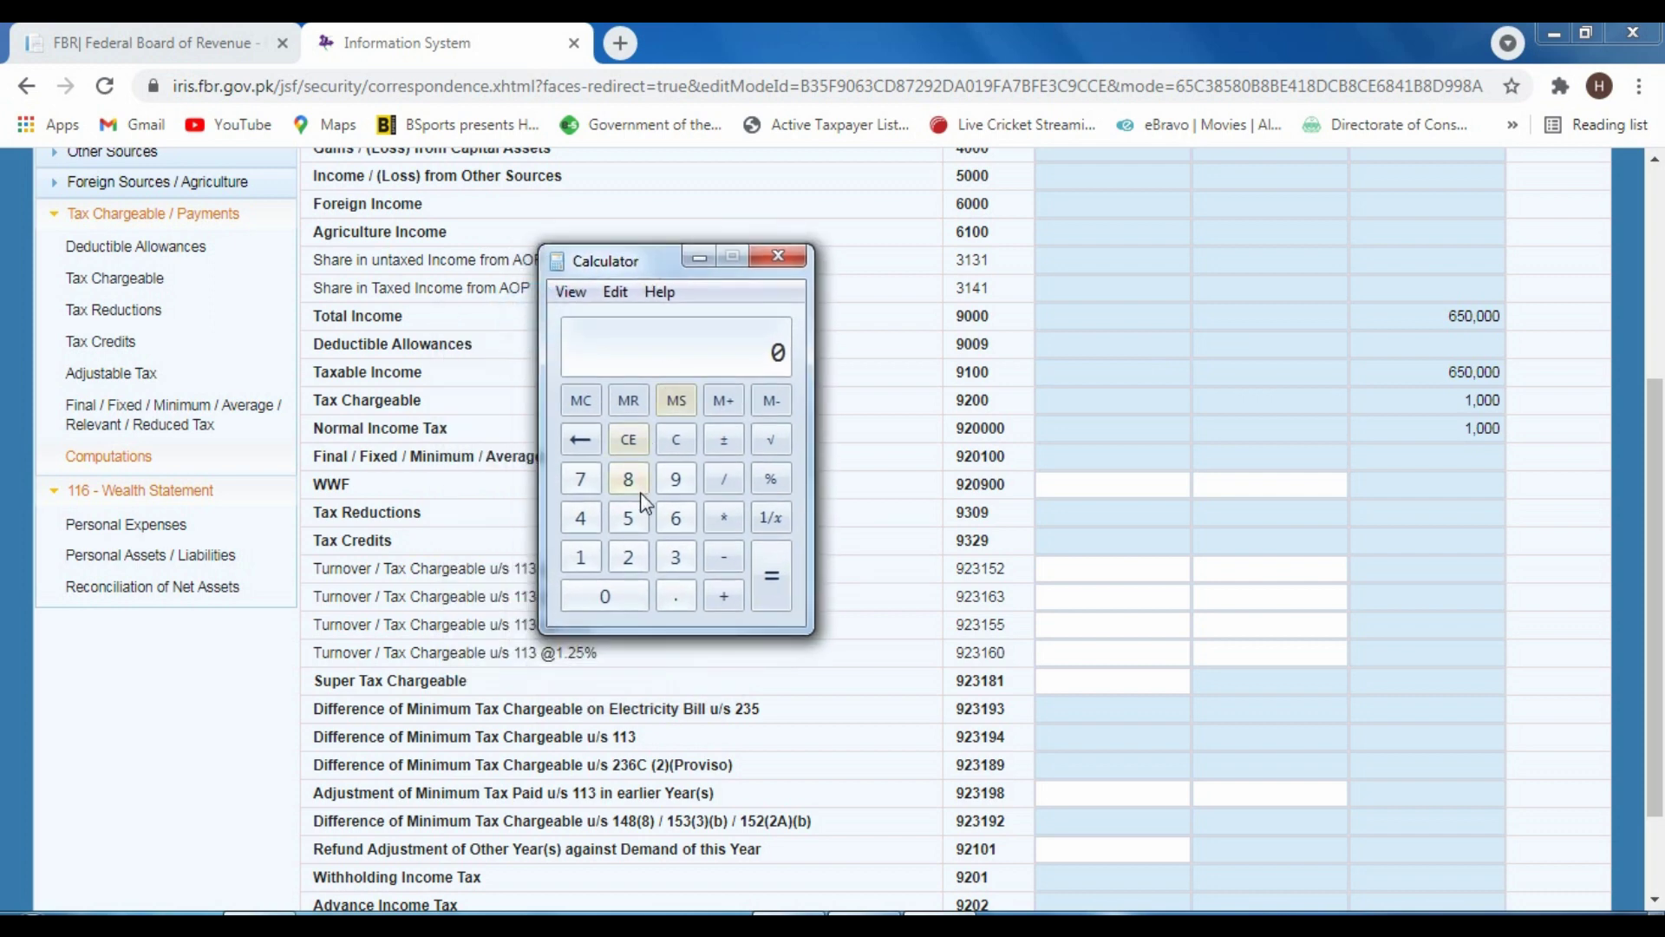
left_click(1270, 401)
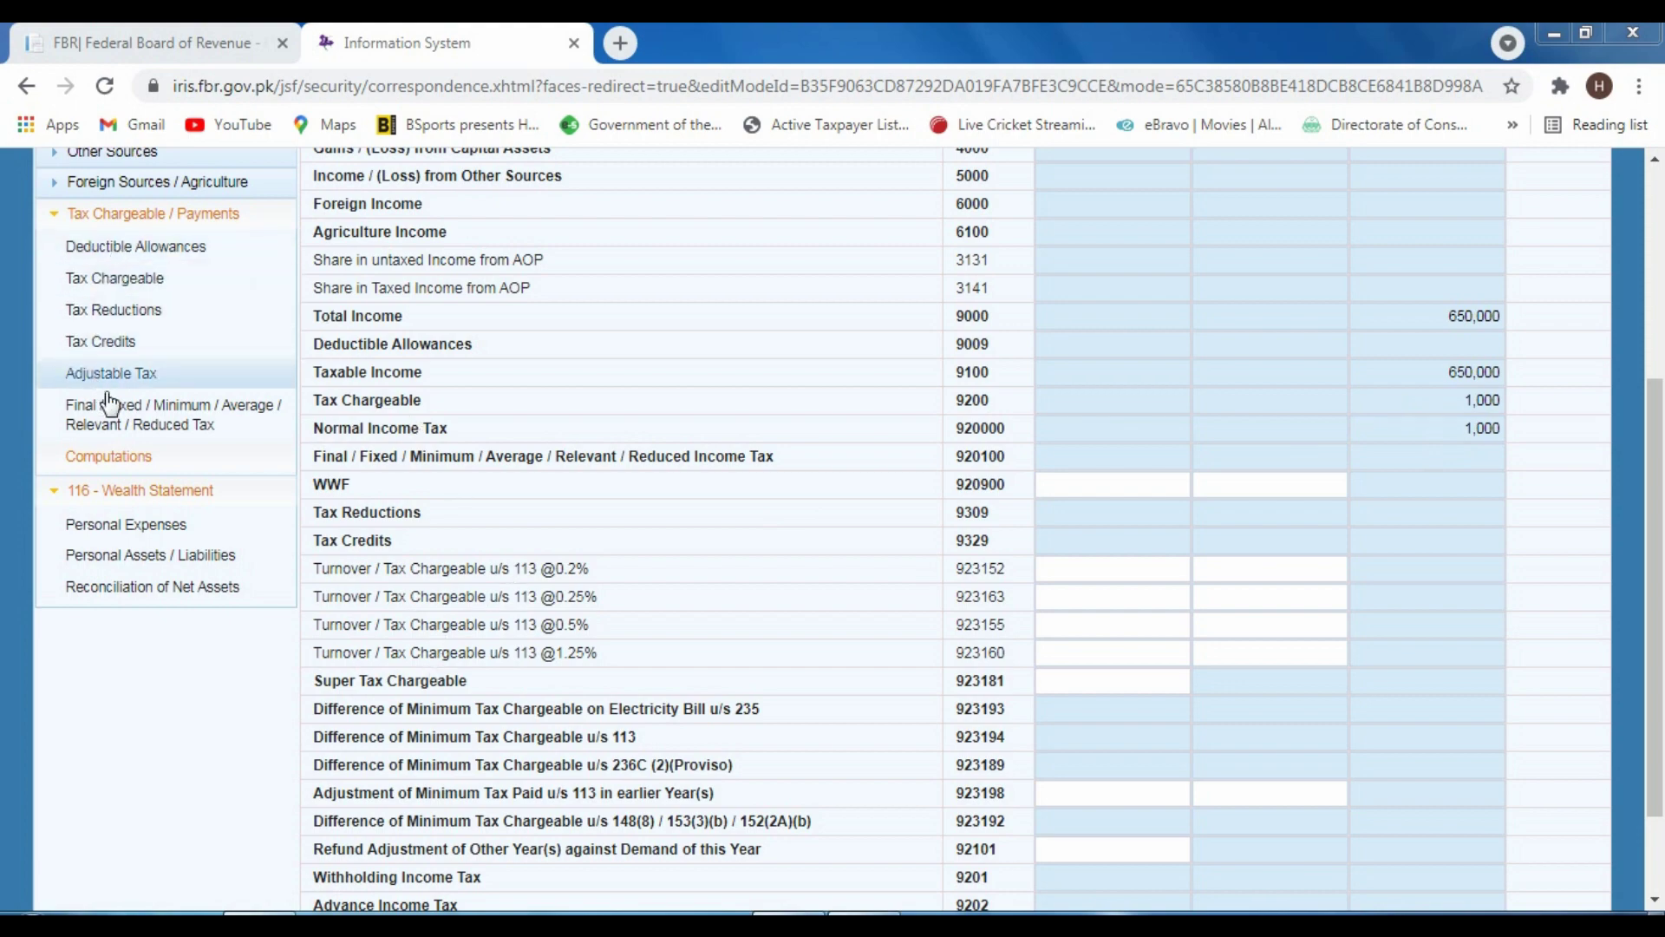
Open Adjustable Tax and scroll its withholding rows down to the telephone and cellphone bill codes
left_click(126, 371)
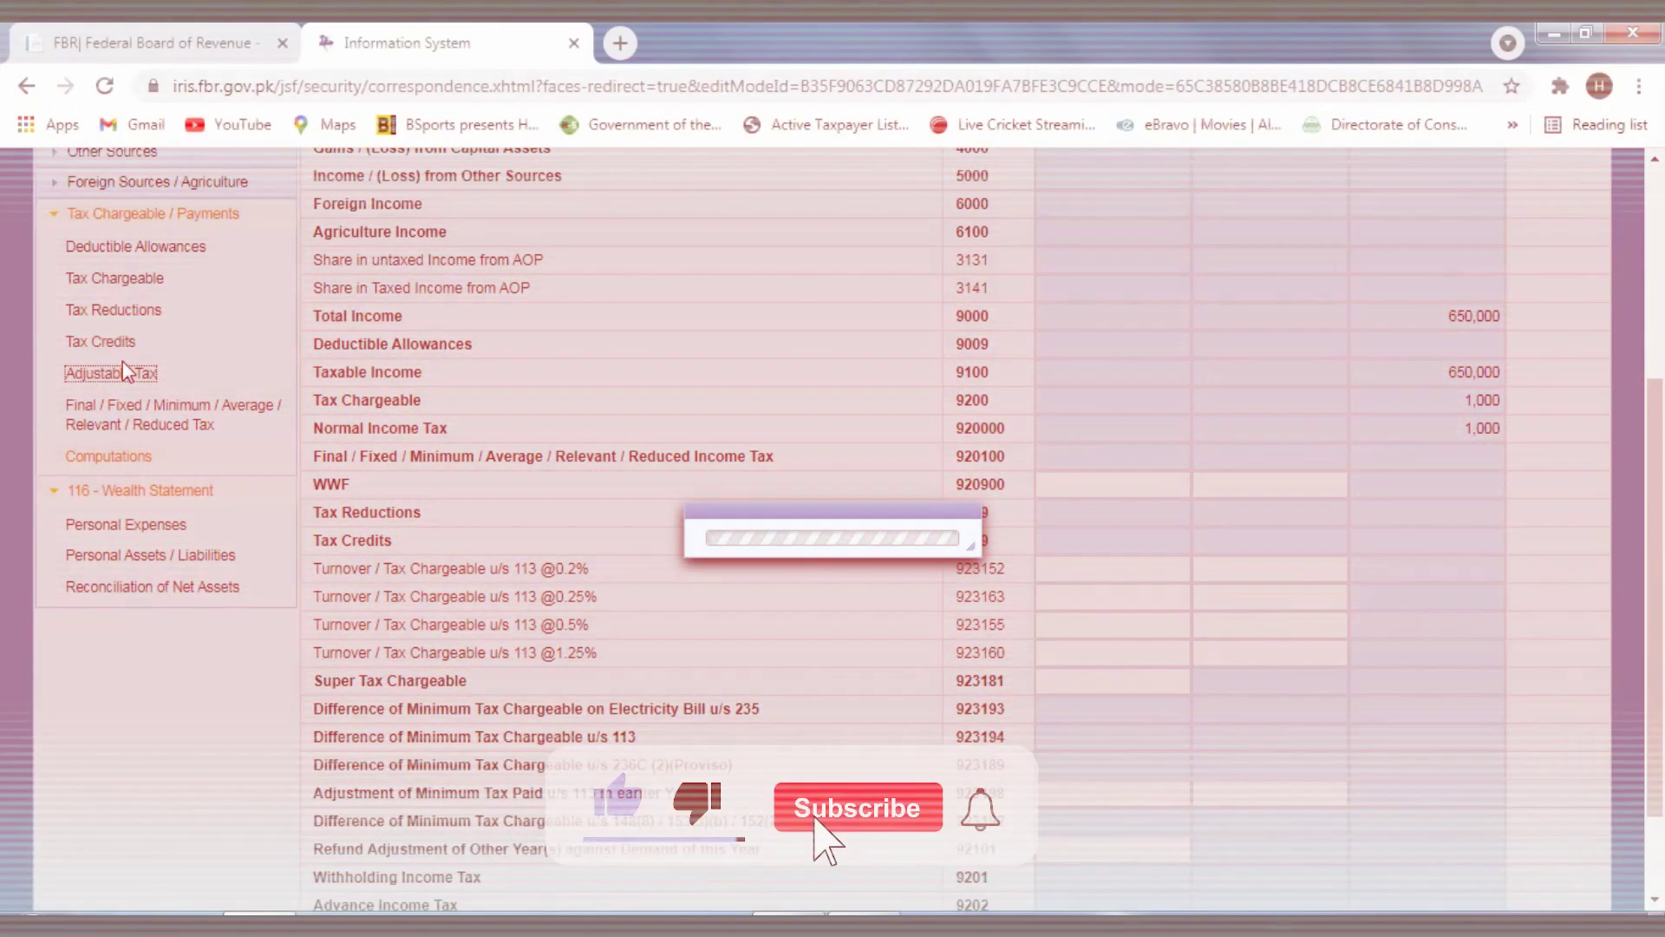
scroll(676, 537, "up", 3)
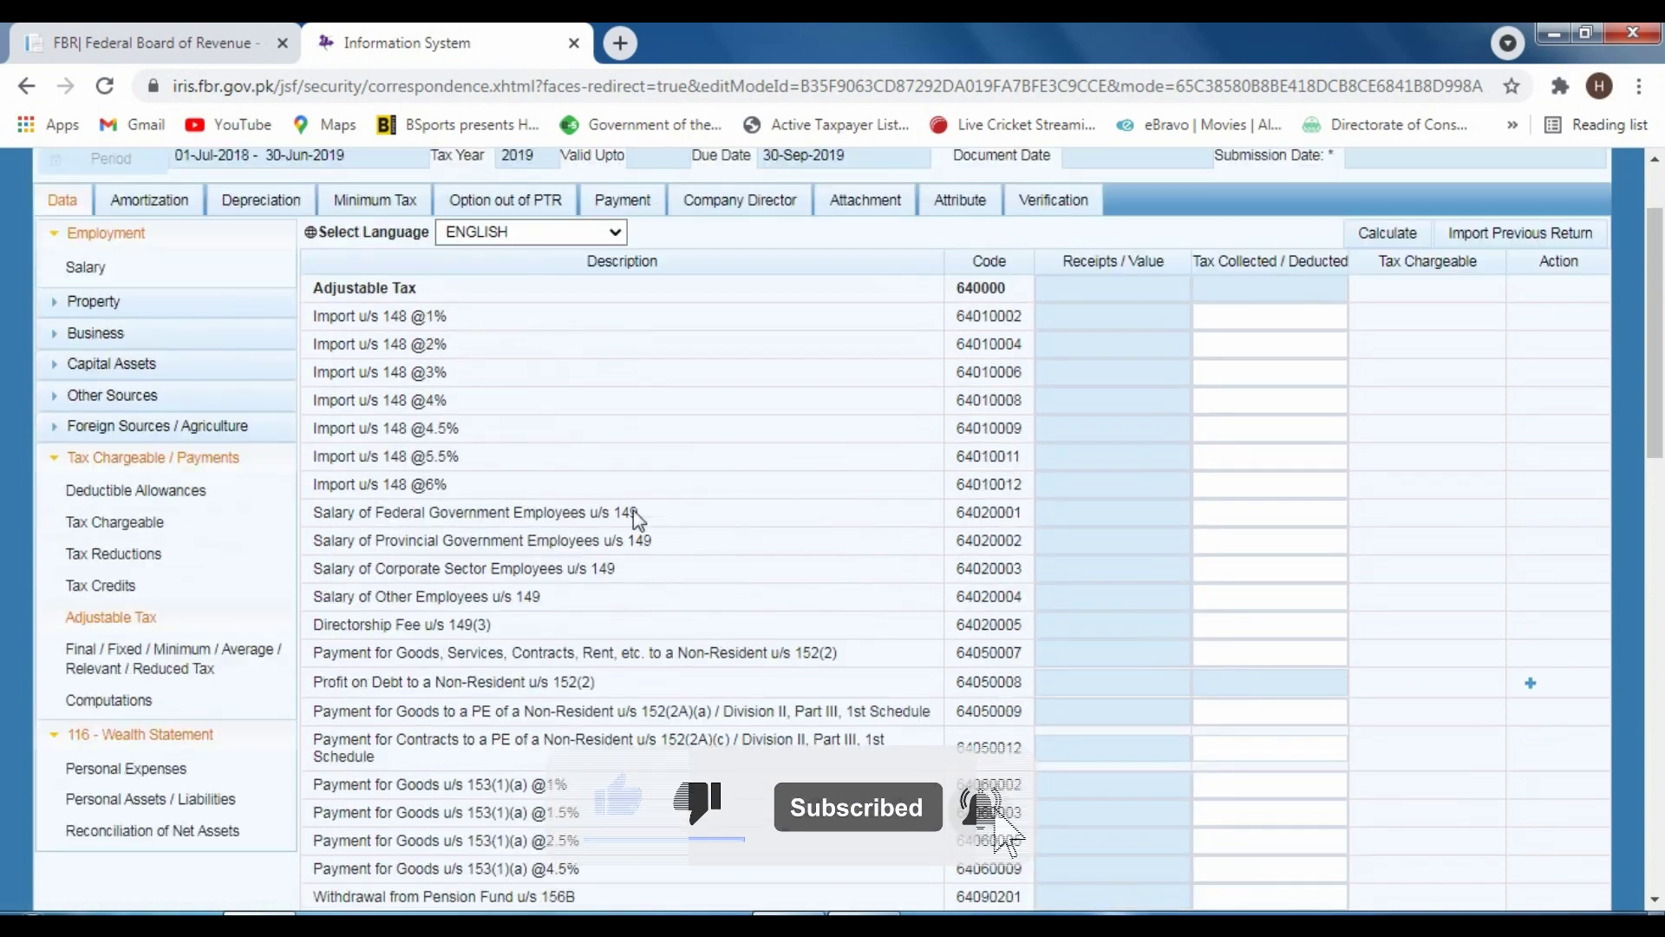
scroll(510, 473, "down", 1)
scroll(510, 473, "down", 1)
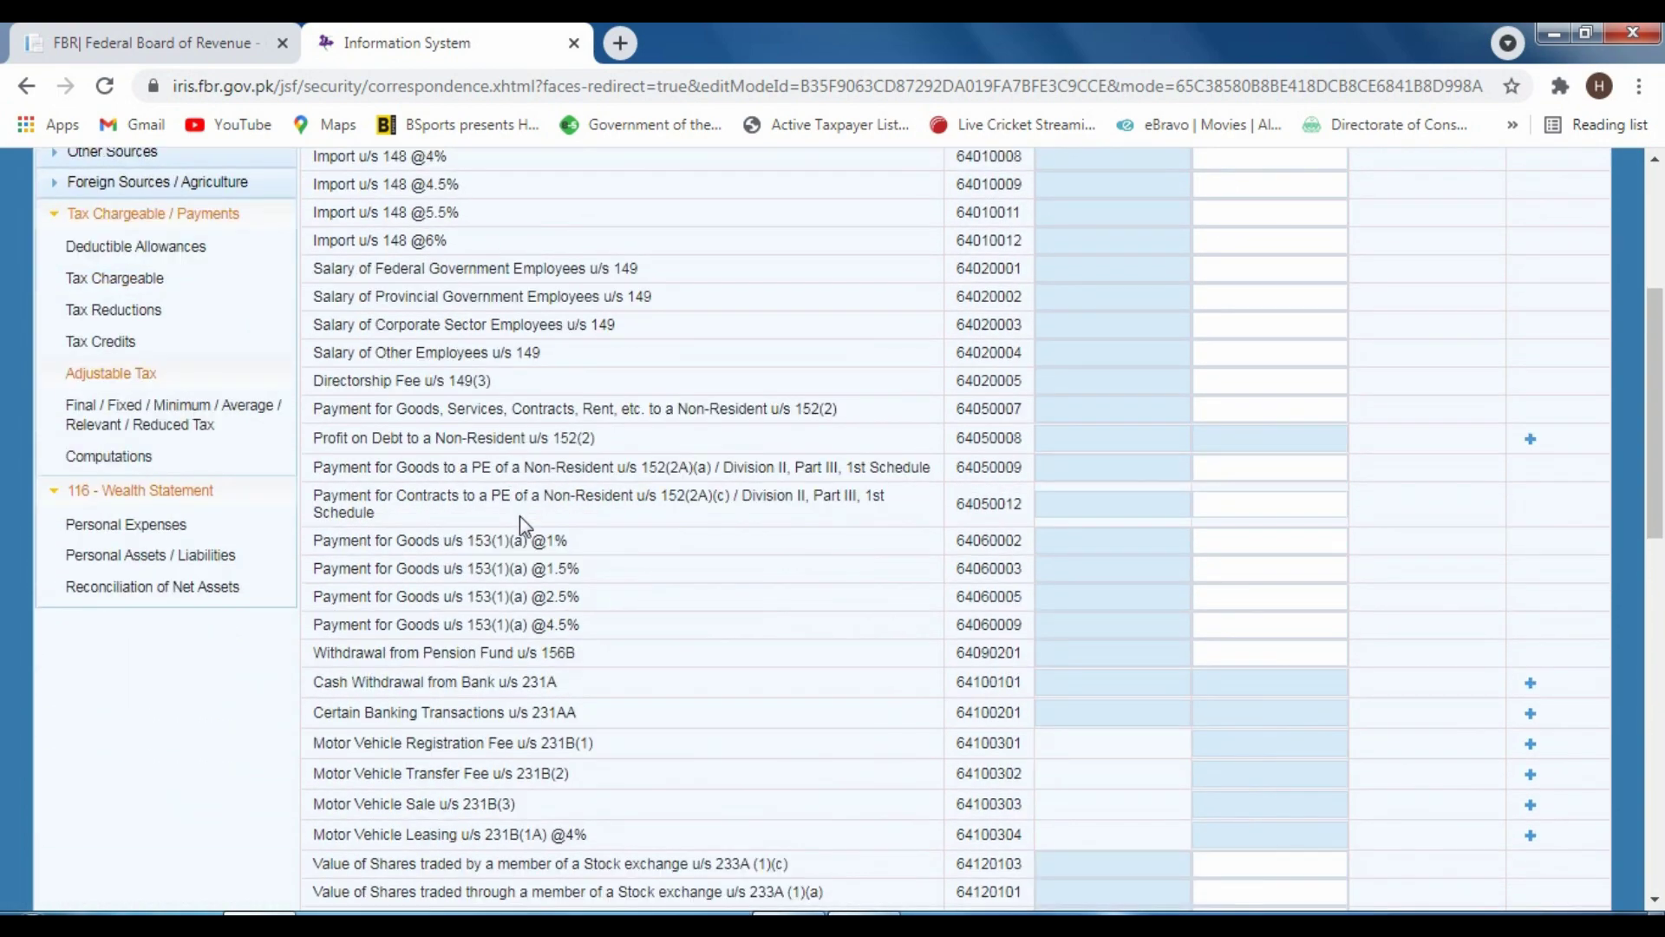
scroll(543, 595, "down", 2)
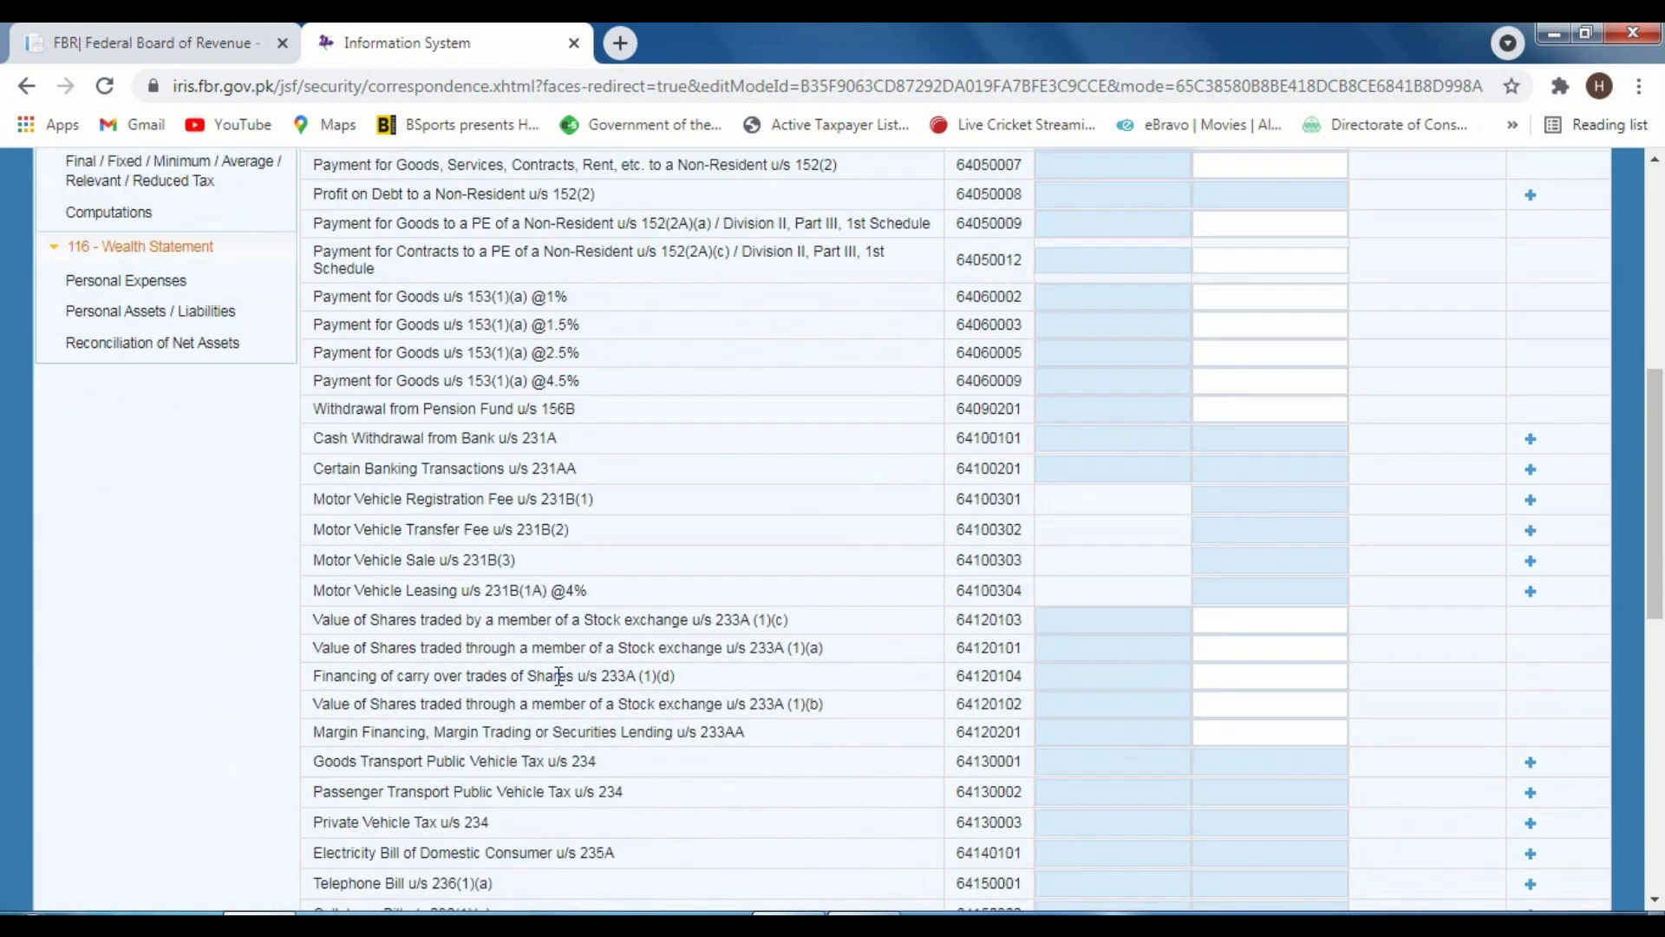
scroll(559, 676, "down", 2)
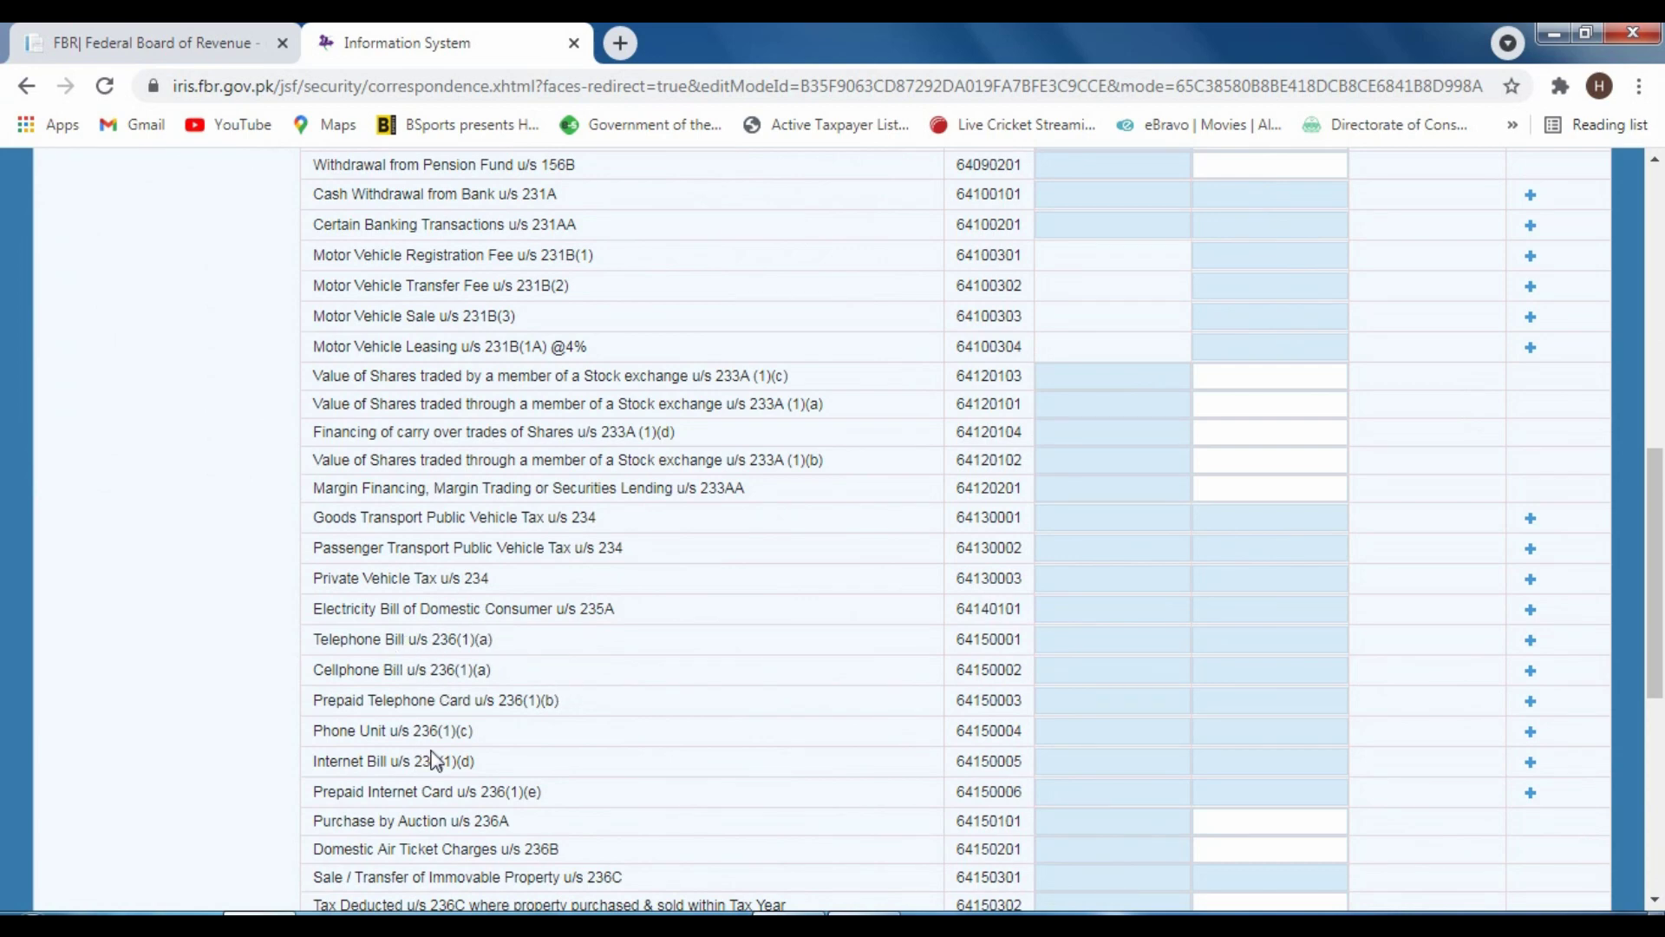
scroll(451, 735, "down", 1)
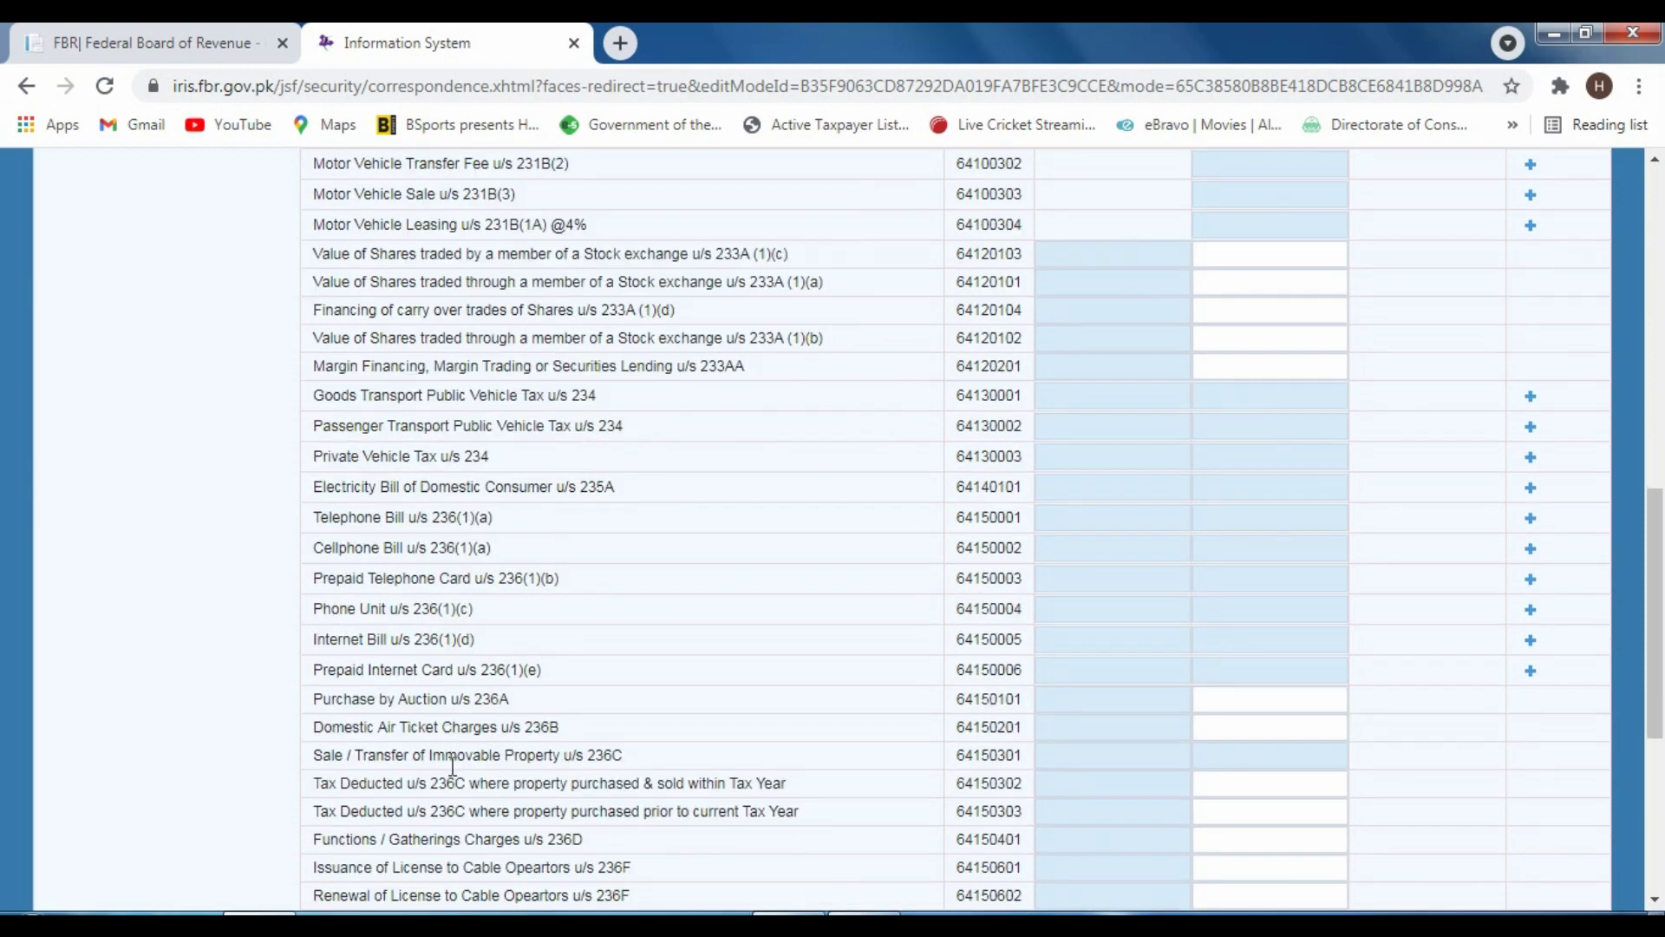
scroll(638, 774, "up", 10)
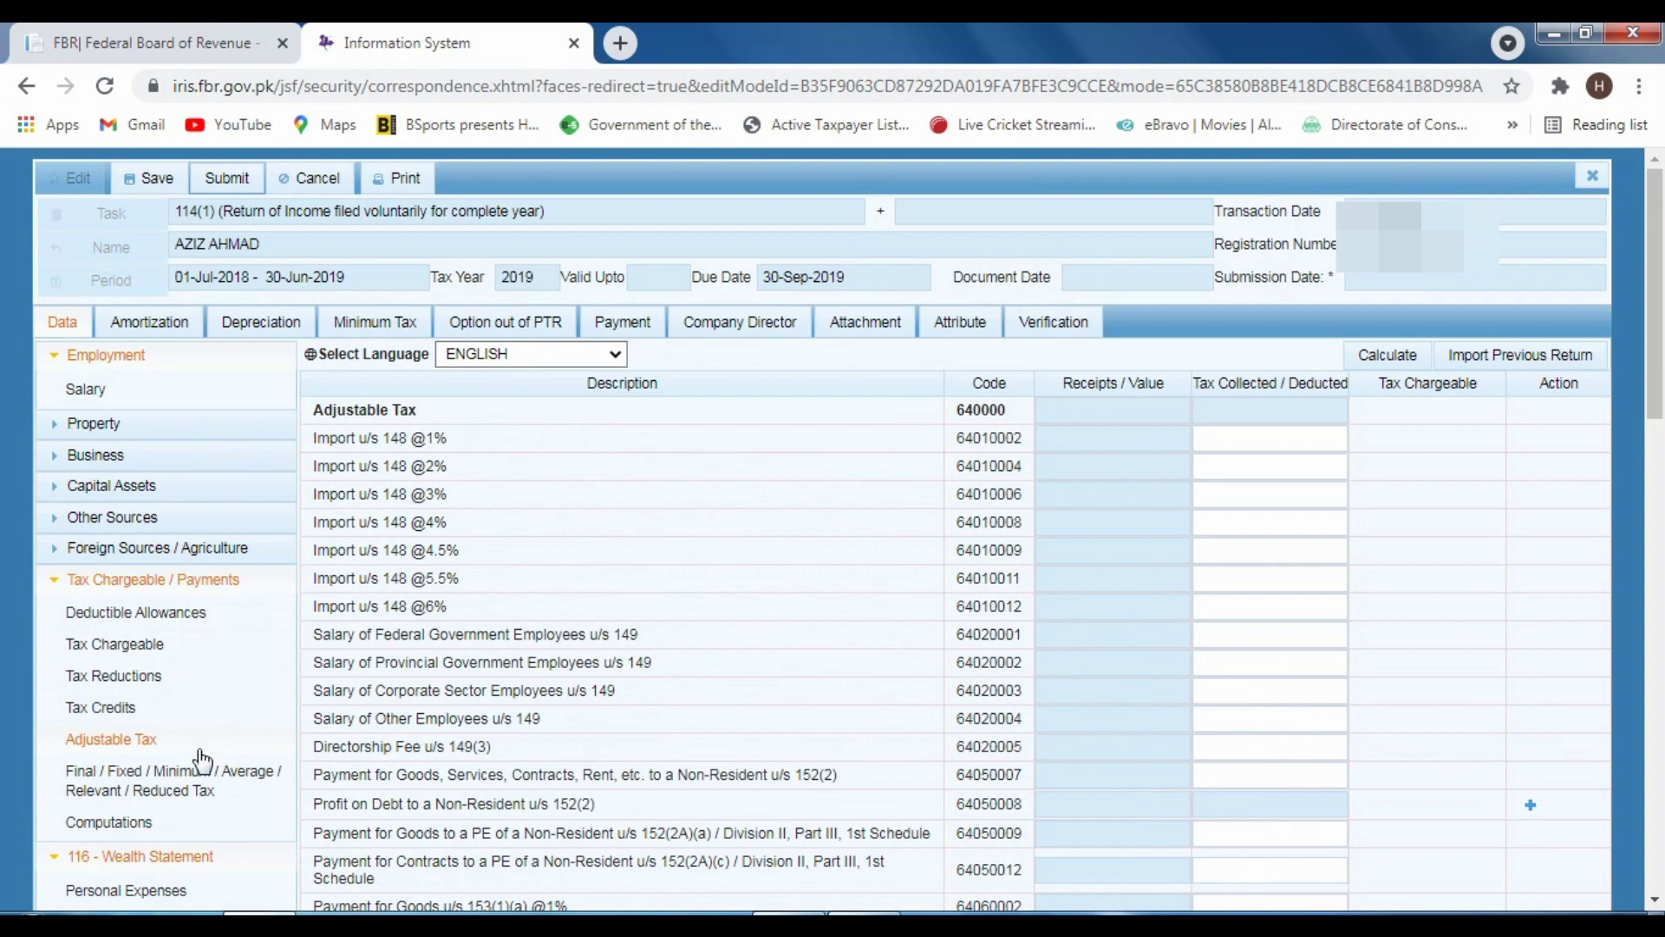
scroll(830, 518, "down", 5)
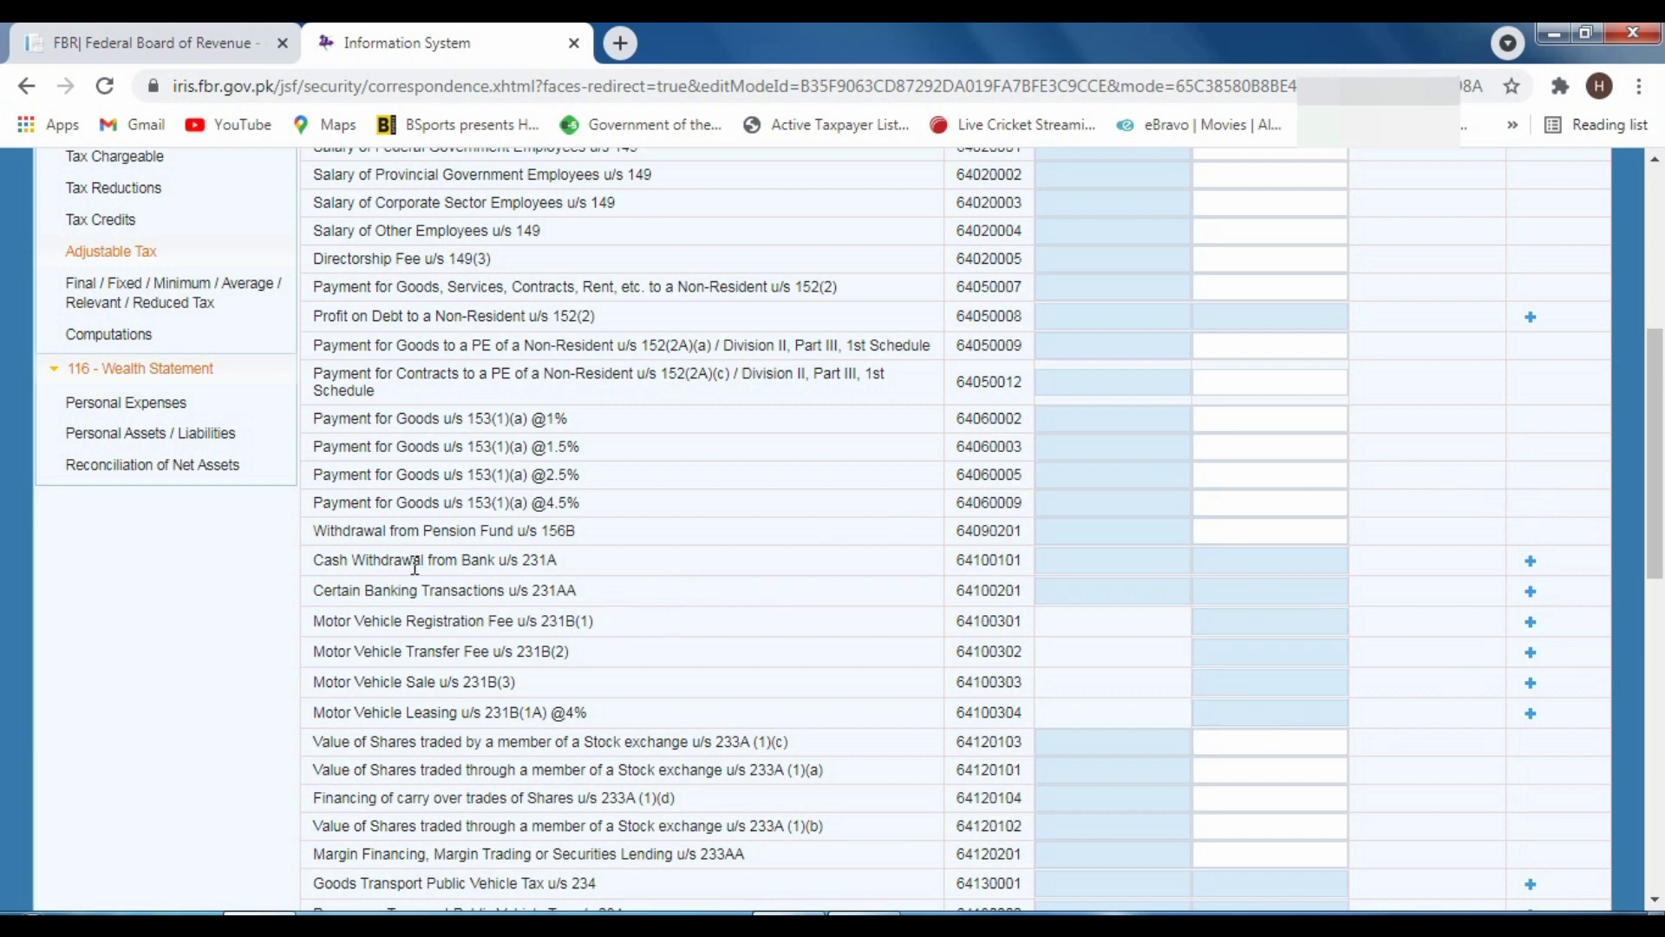
scroll(386, 581, "down", 3)
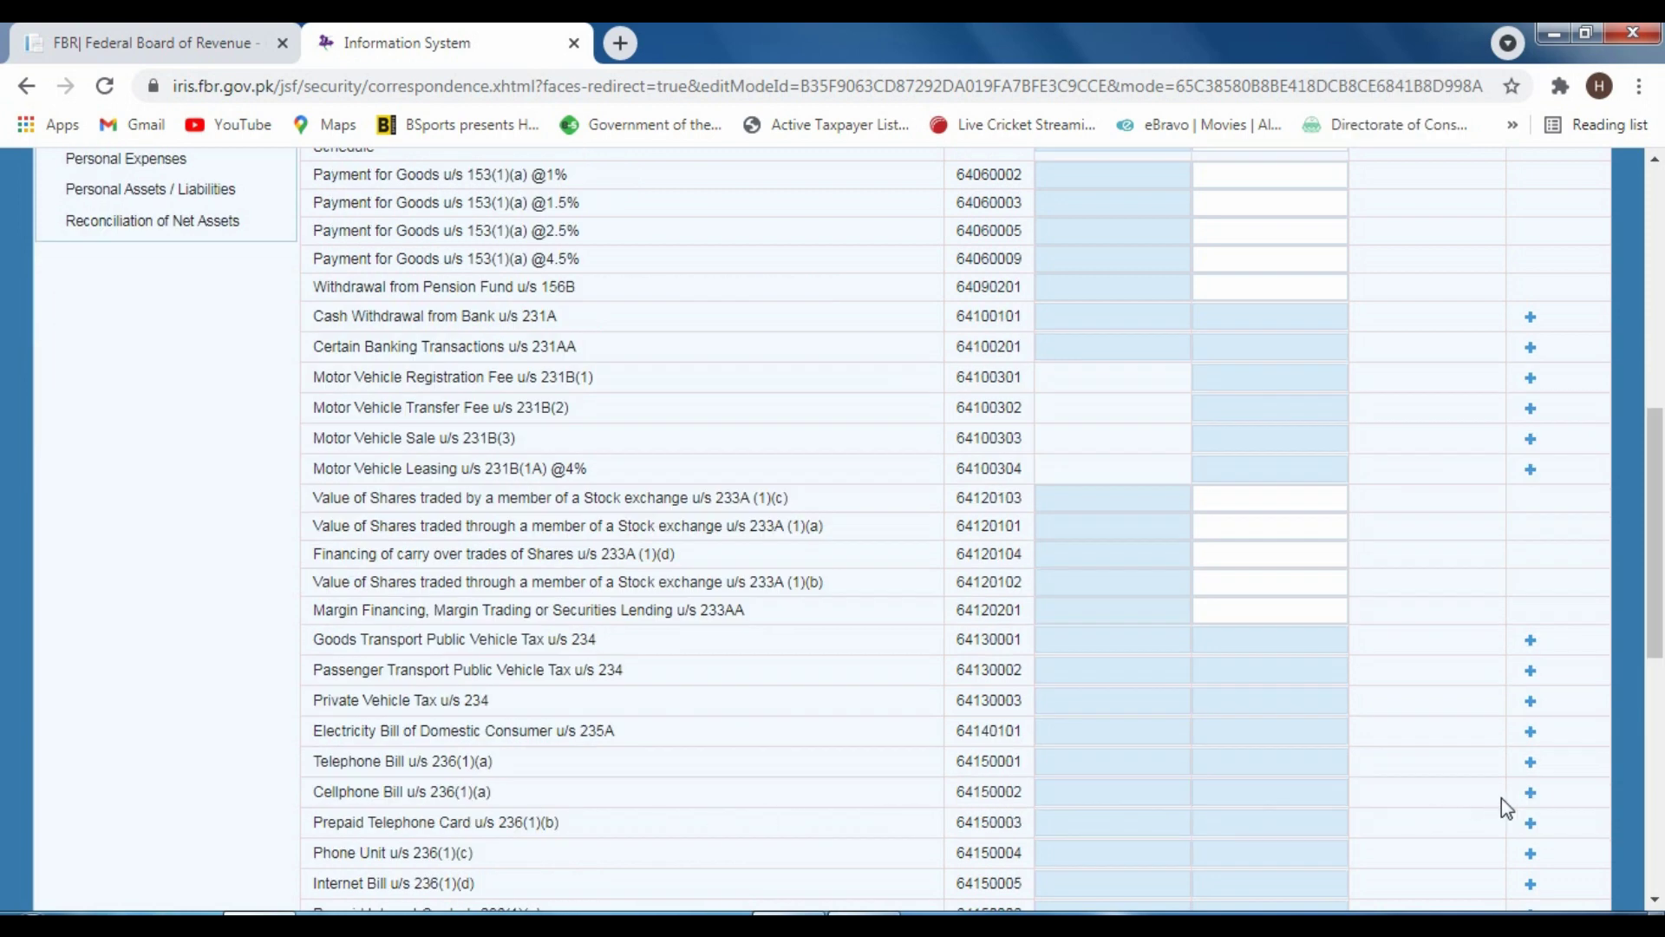
Add a code 64150002 Cellphone Bill row with the taxpayer's mobile number and its bill amount
left_click(1528, 793)
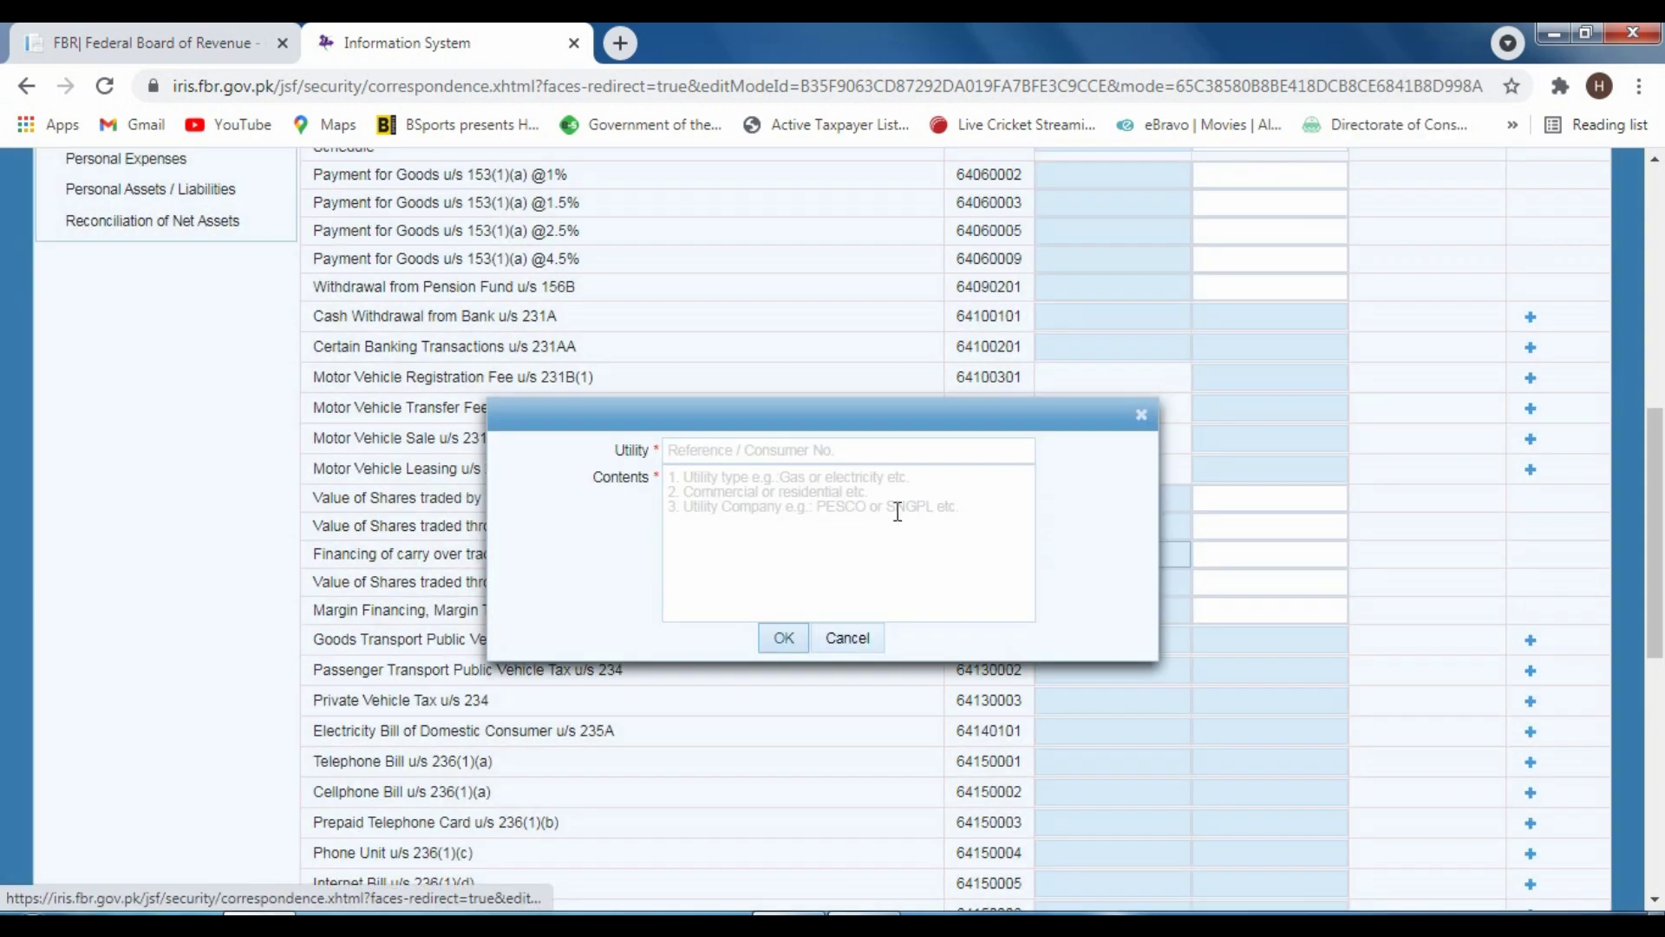
left_click(705, 451)
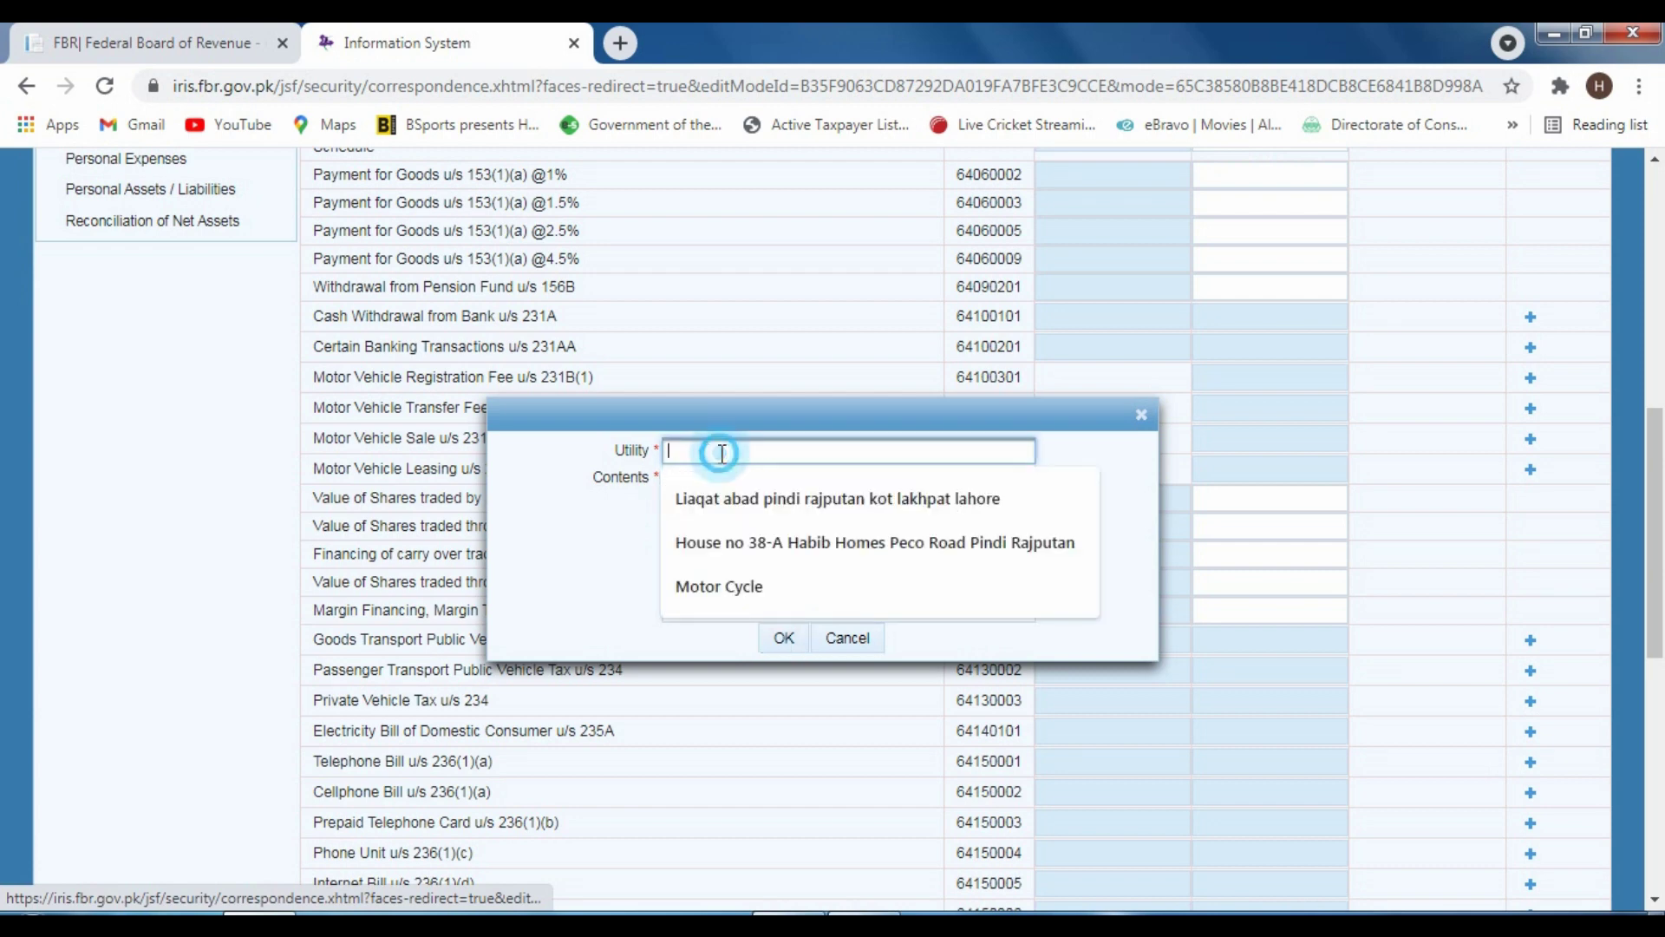
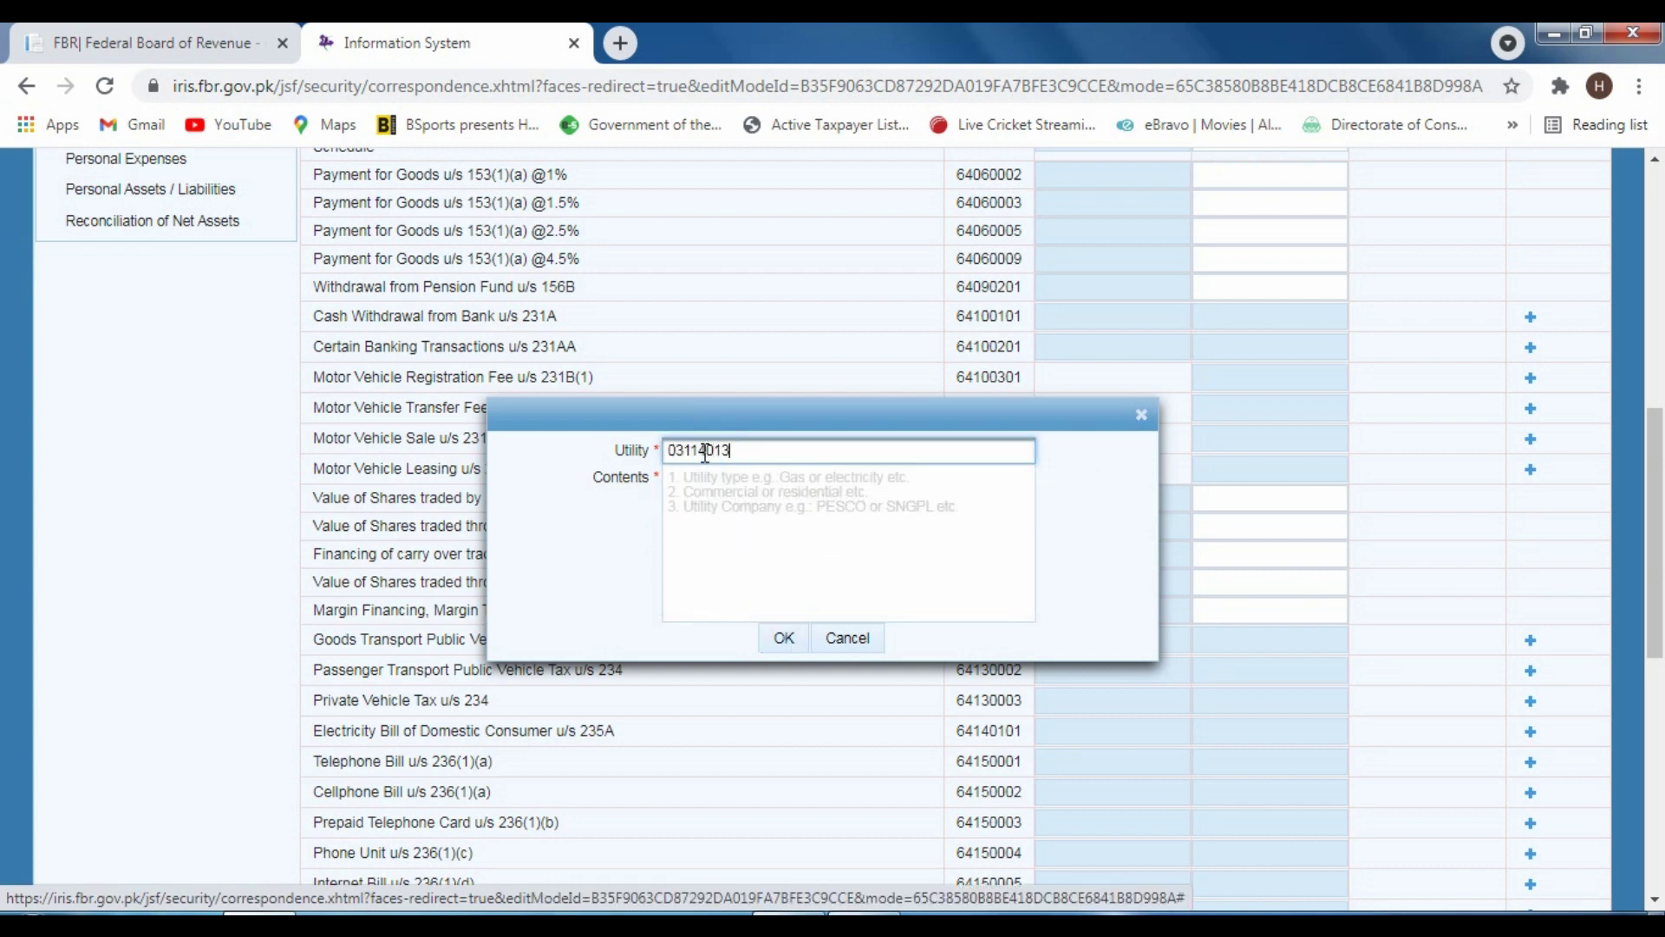
key("Return")
scroll(1231, 797, "down", 3)
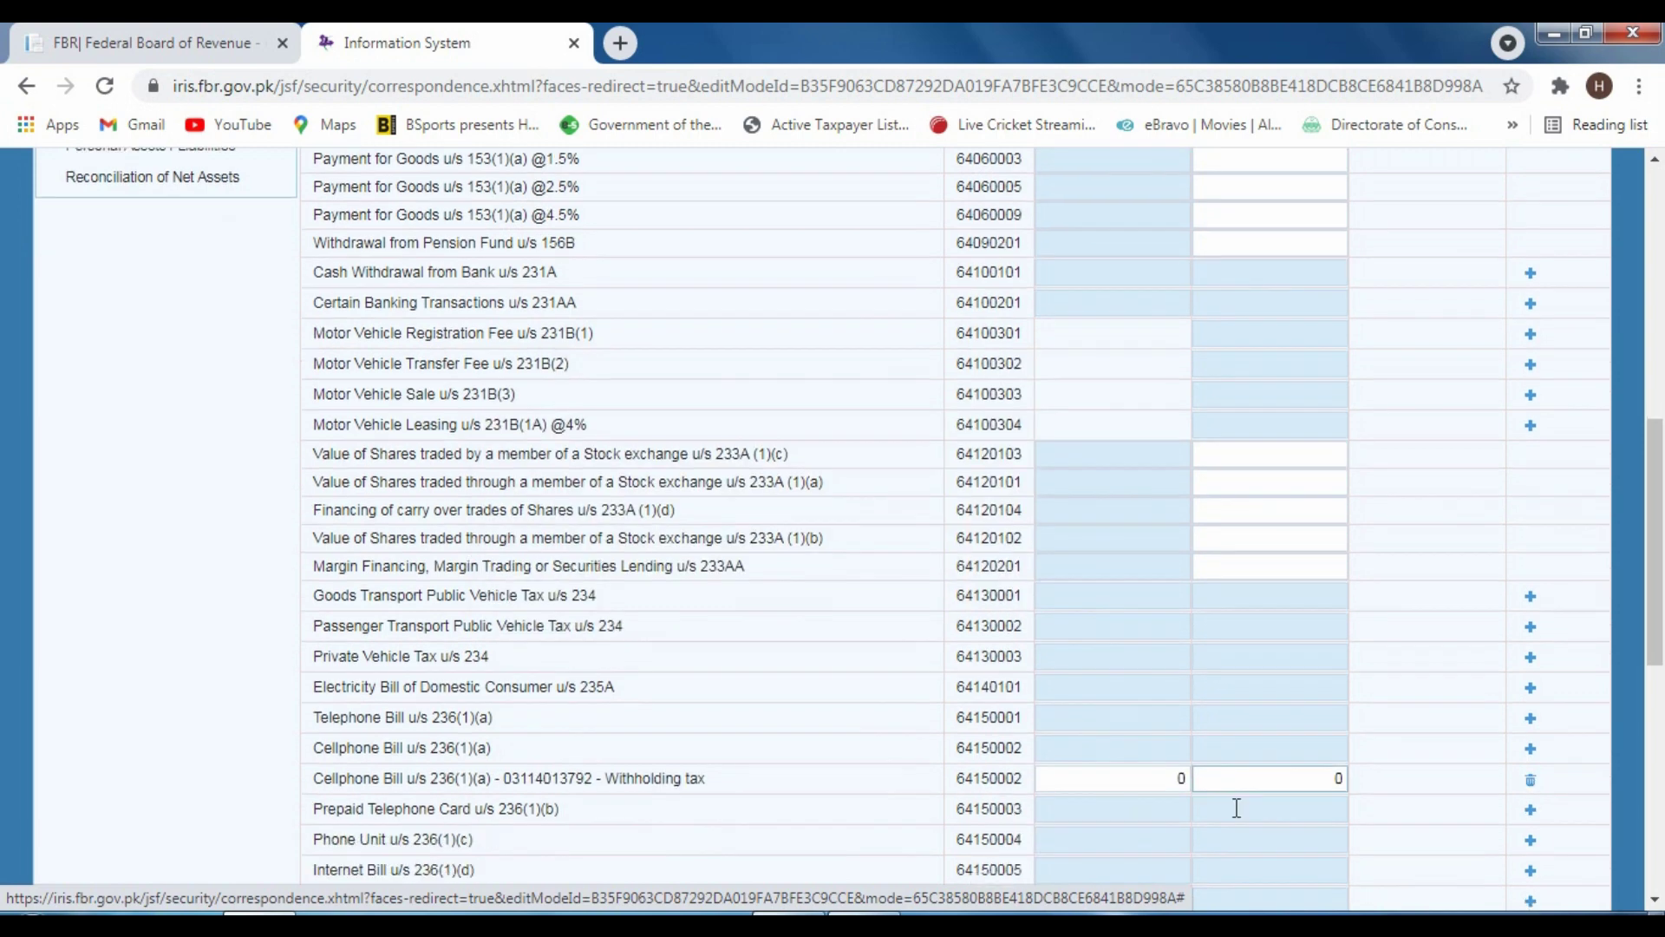
double_click(1181, 579)
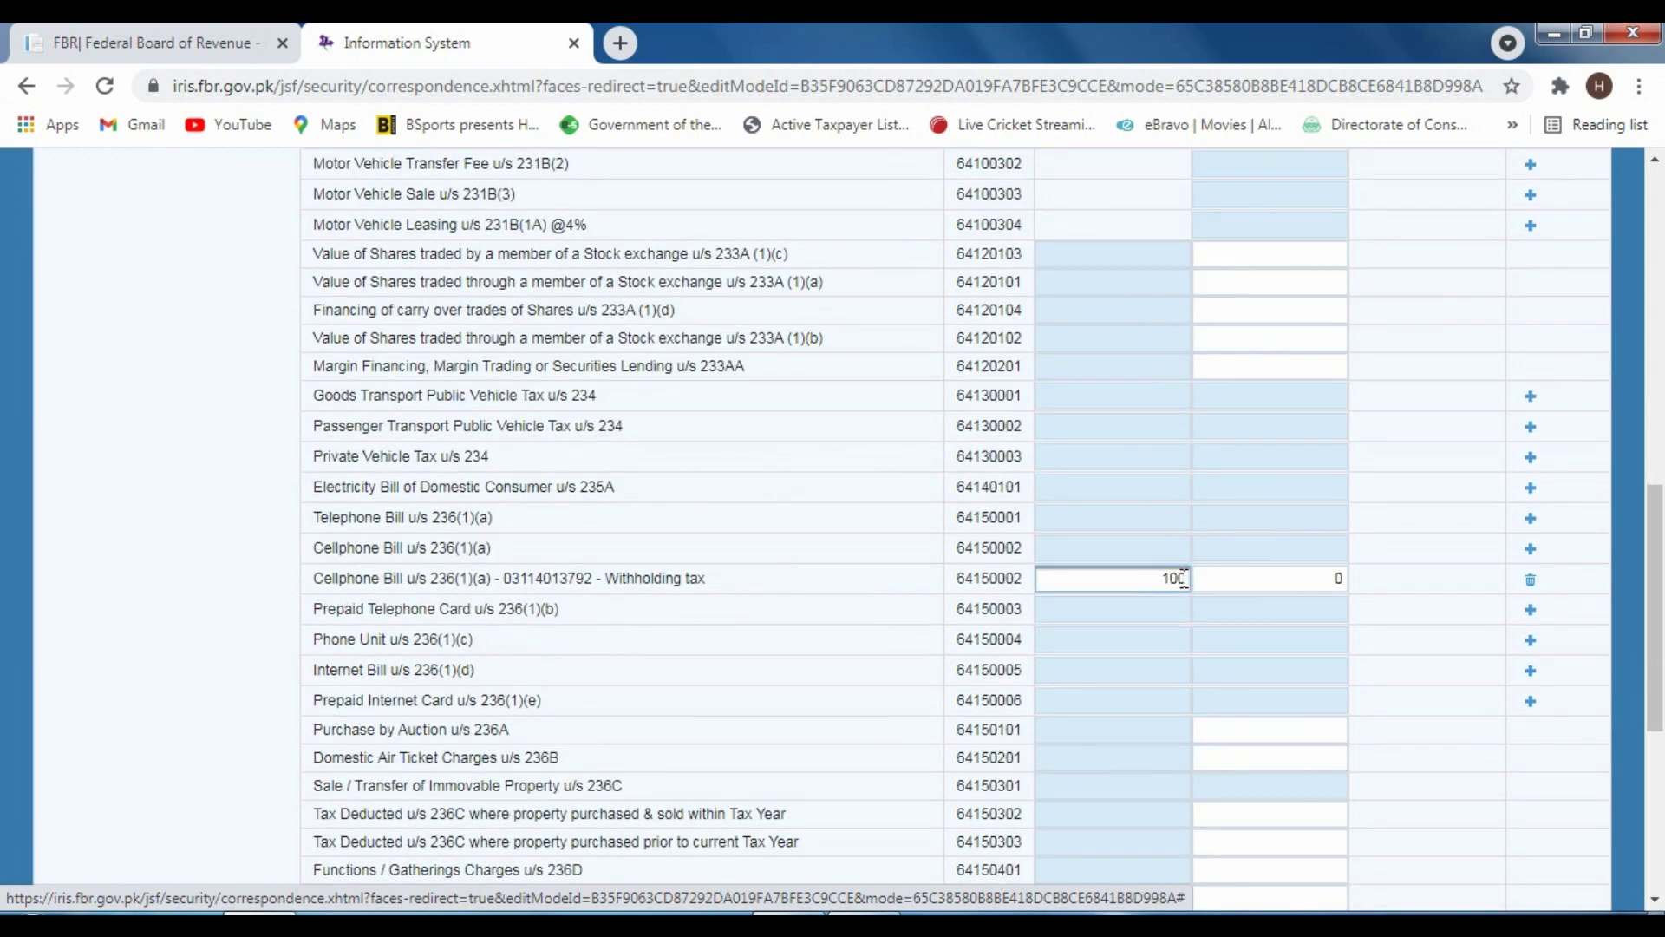
left_click(1393, 598)
scroll(1393, 598, "up", 15)
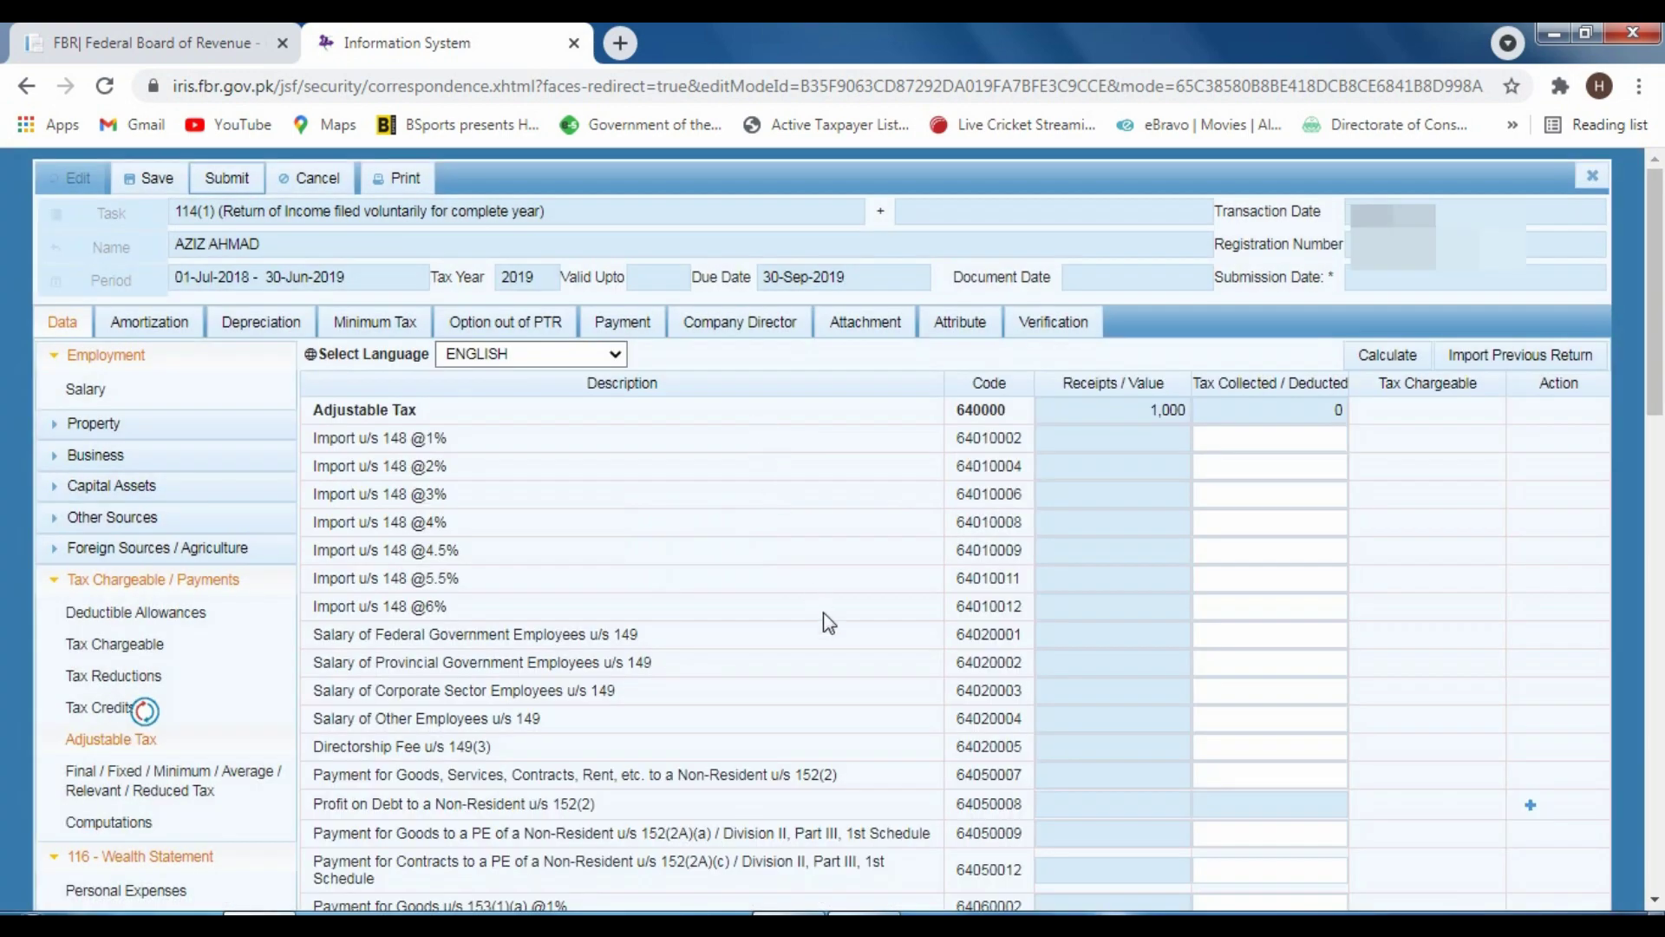
Scroll through the Adjustable Tax table to confirm receipts of 1,000 and tax collected 0
scroll(824, 617, "down", 5)
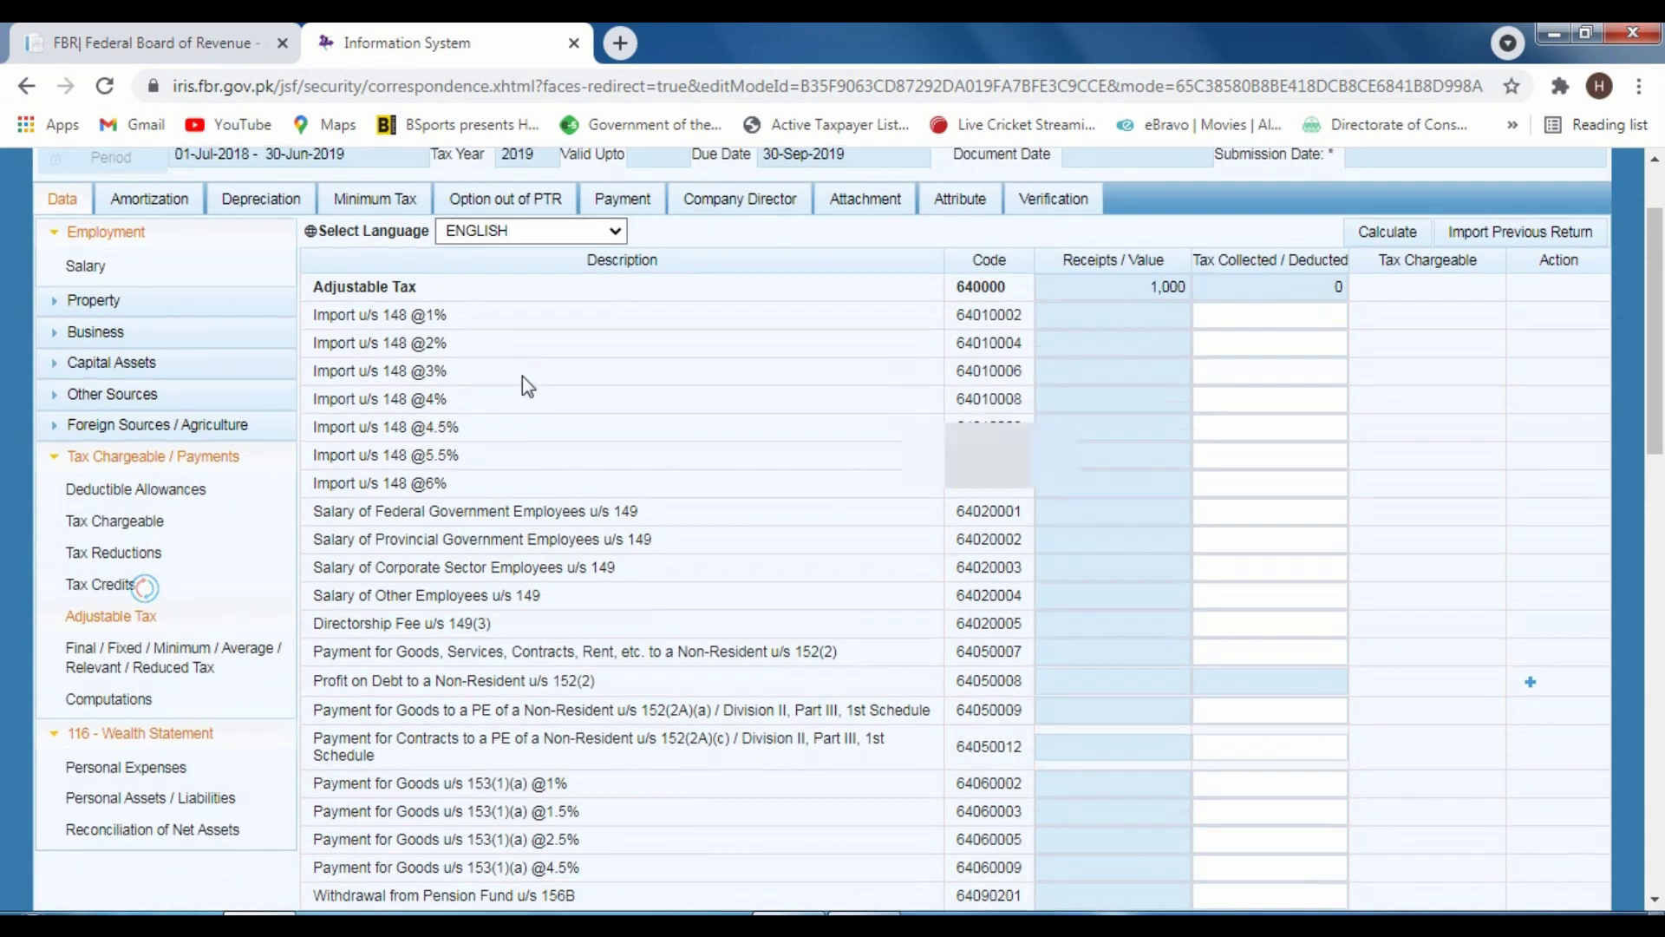
scroll(522, 376, "down", 3)
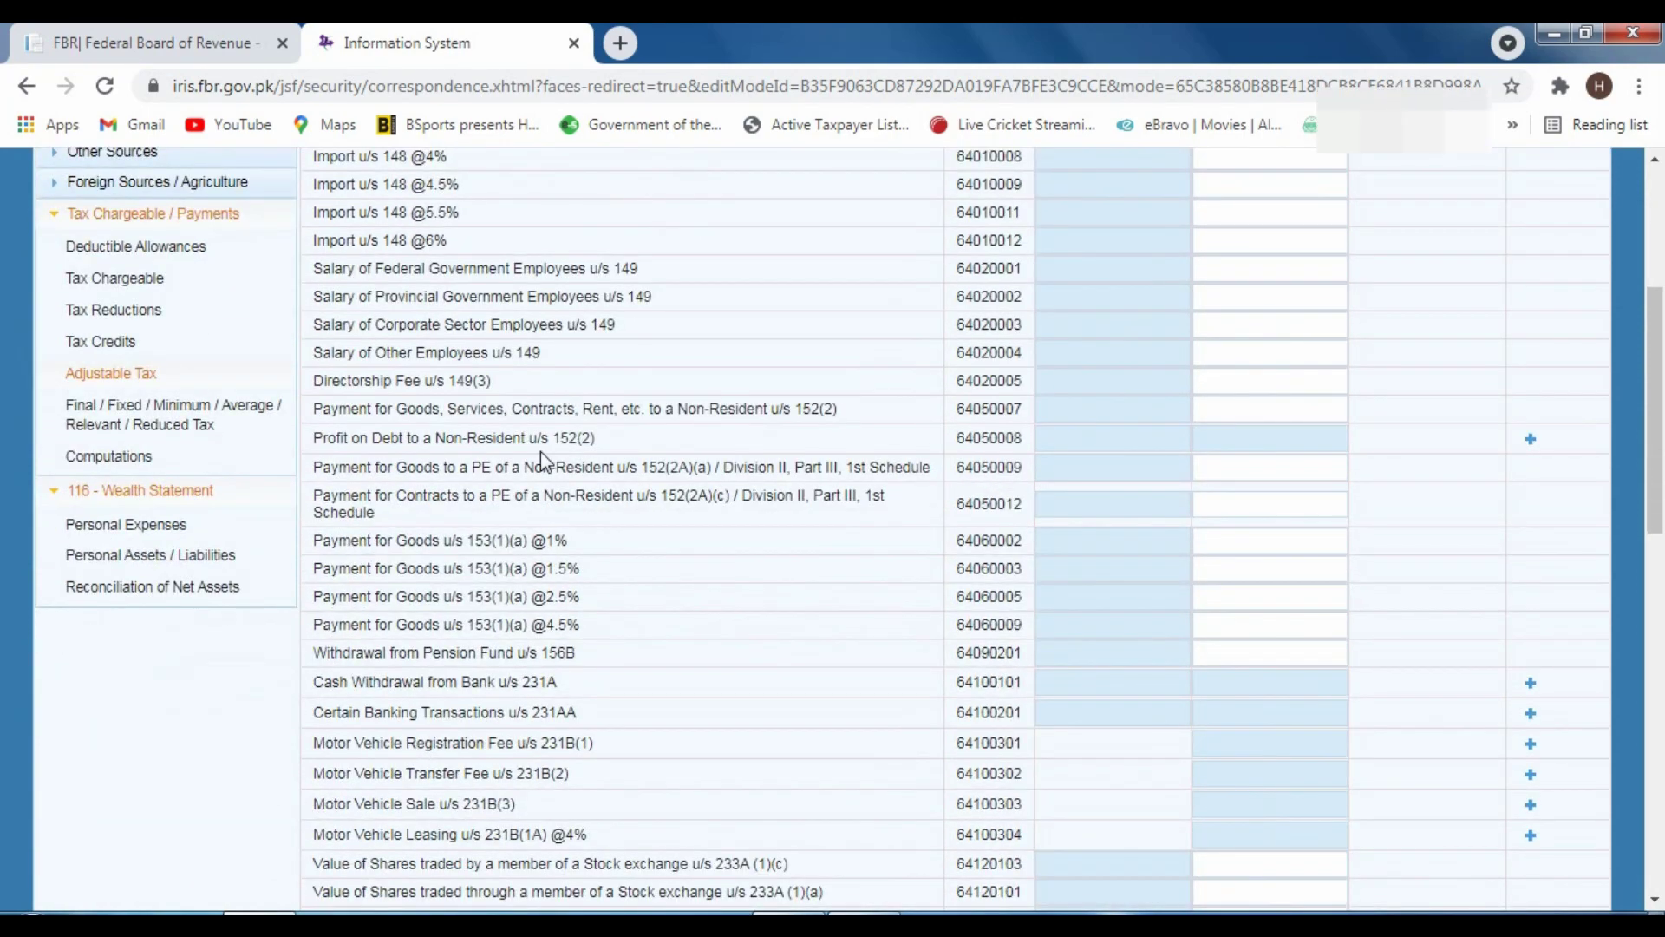
scroll(539, 451, "down", 4)
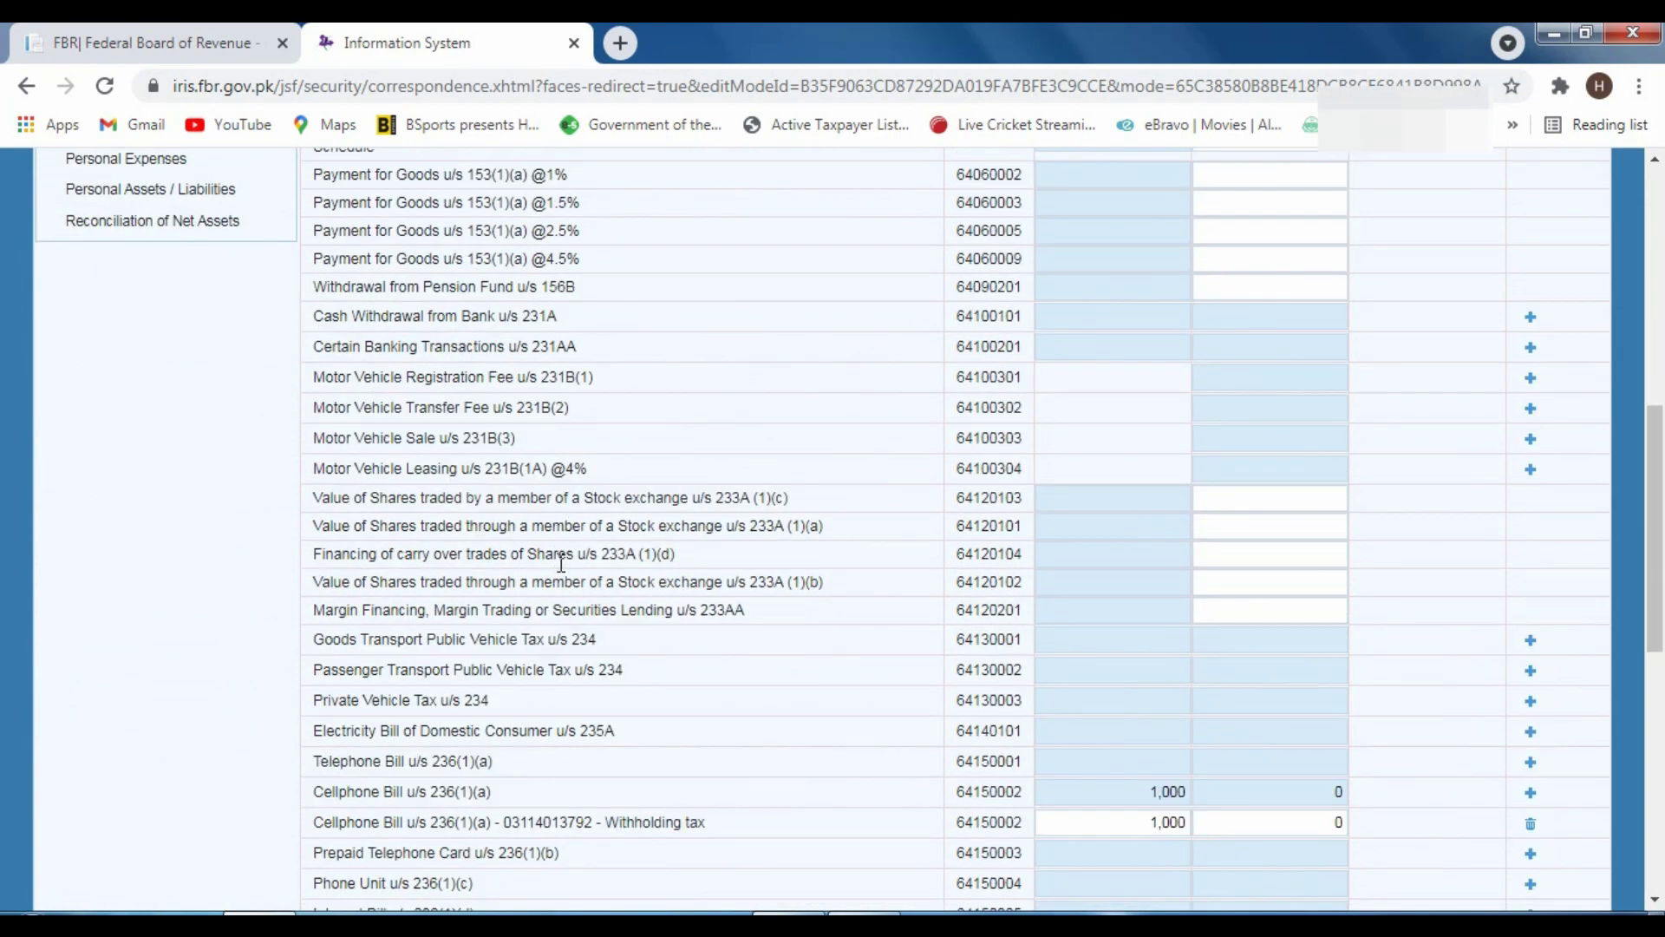
scroll(564, 564, "down", 8)
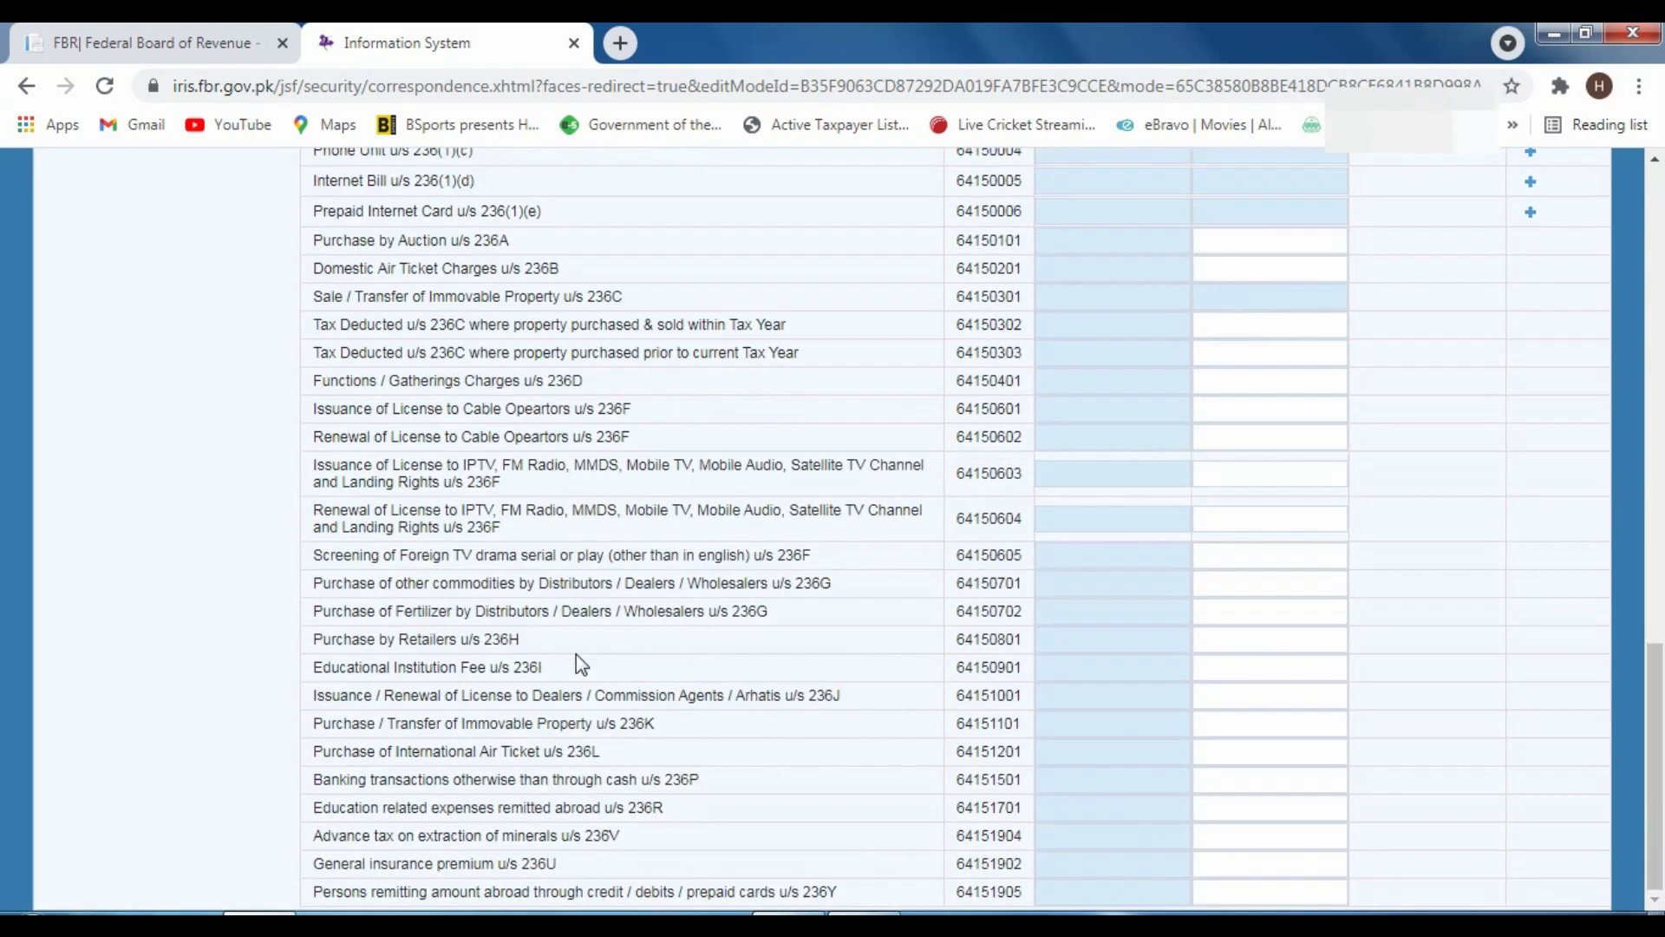
scroll(576, 654, "up", 9)
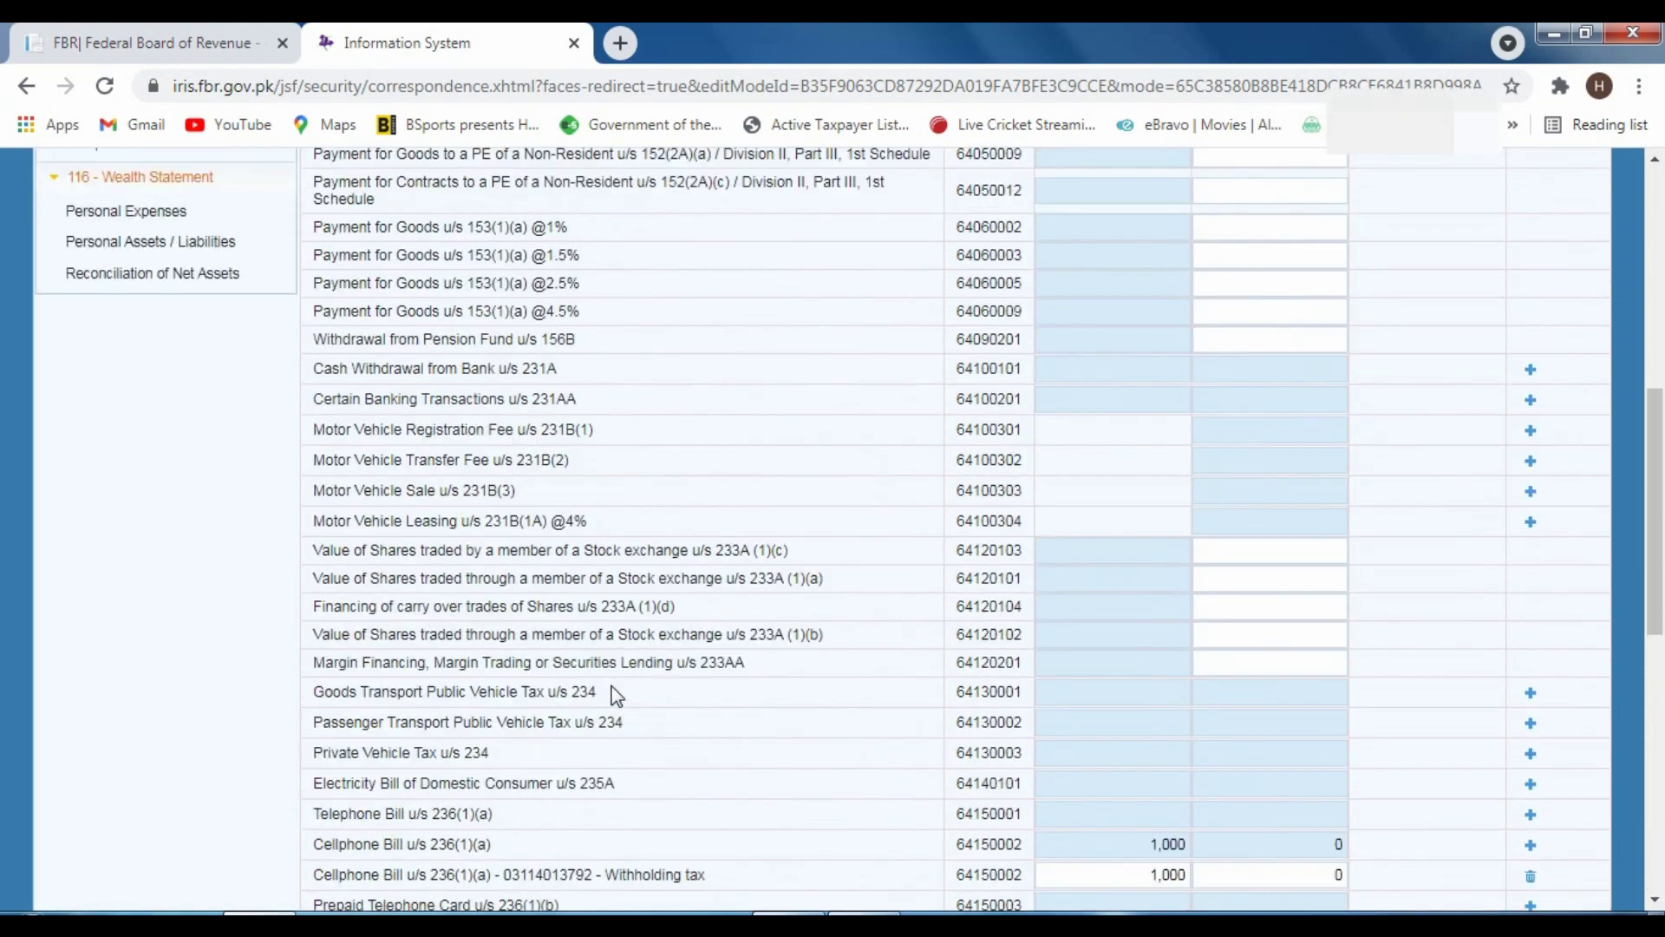
scroll(610, 685, "up", 8)
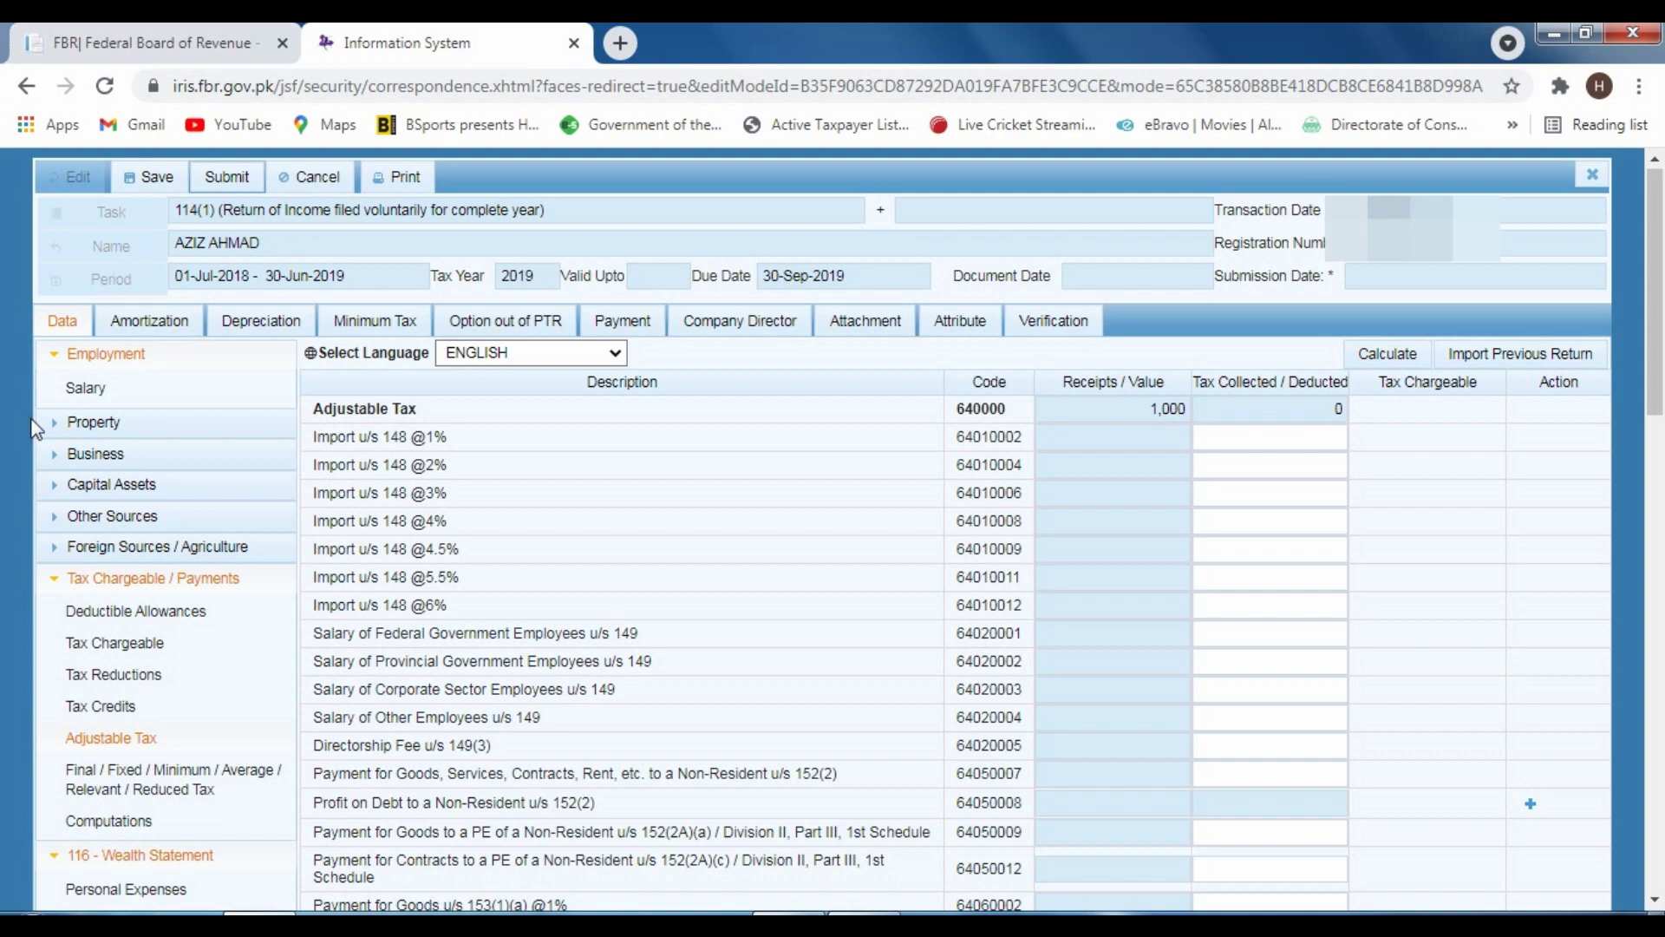
scroll(157, 633, "down", 3)
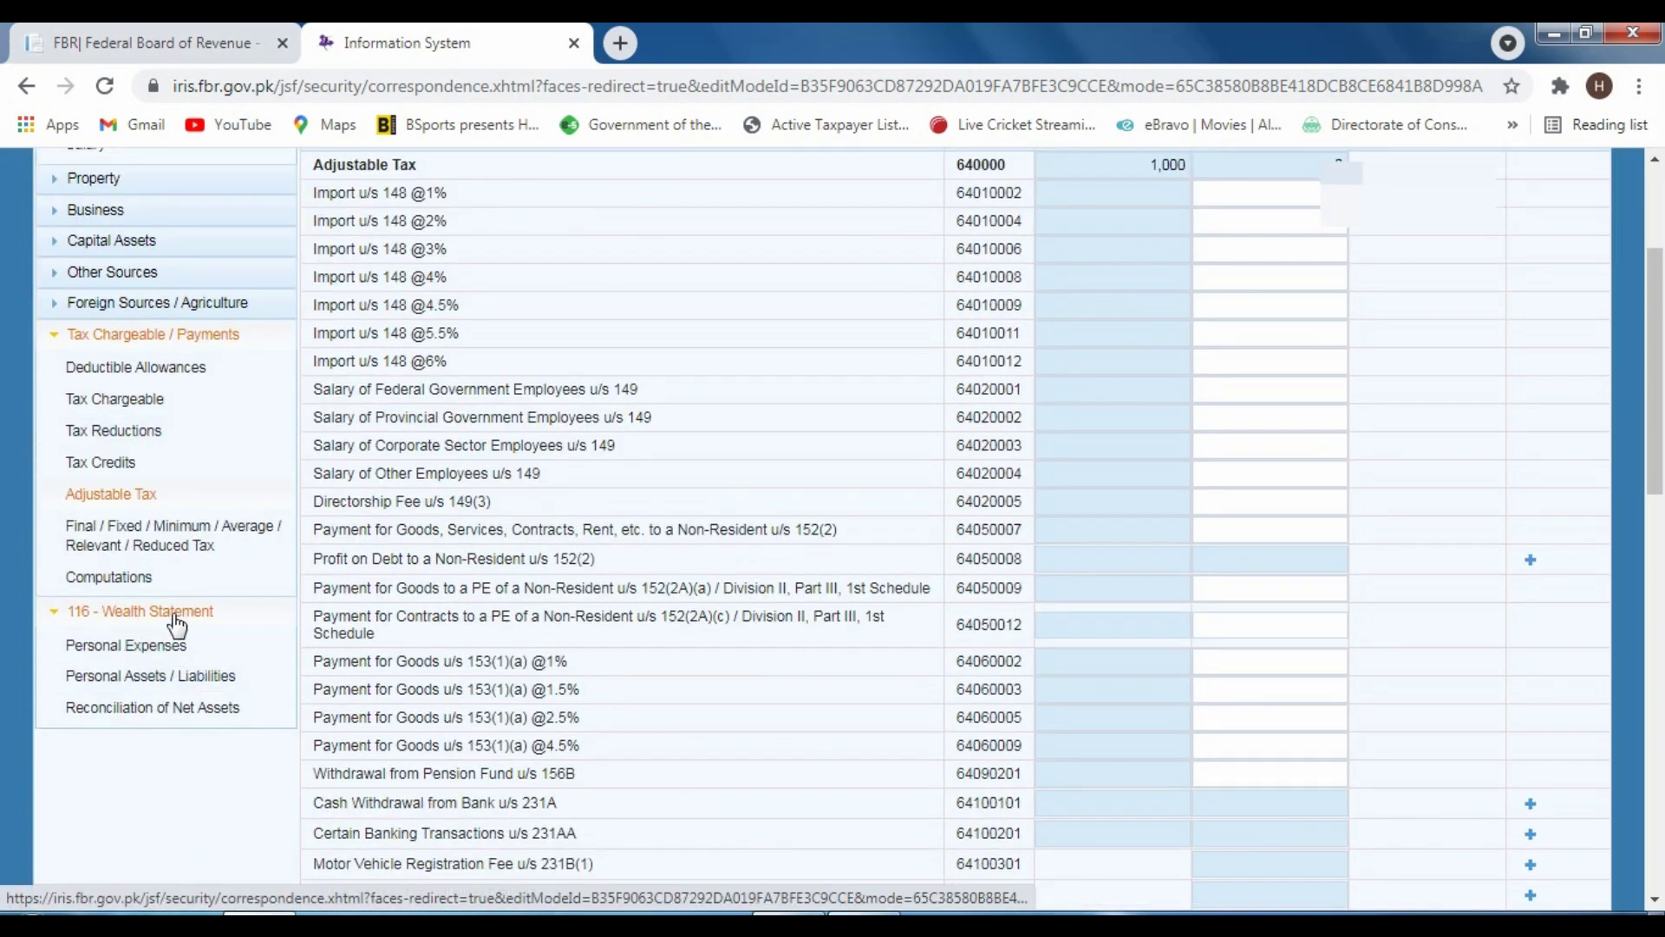
Collapse the 116 - Wealth Statement and Tax Chargeable / Payments sections in the left outline
left_click(174, 612)
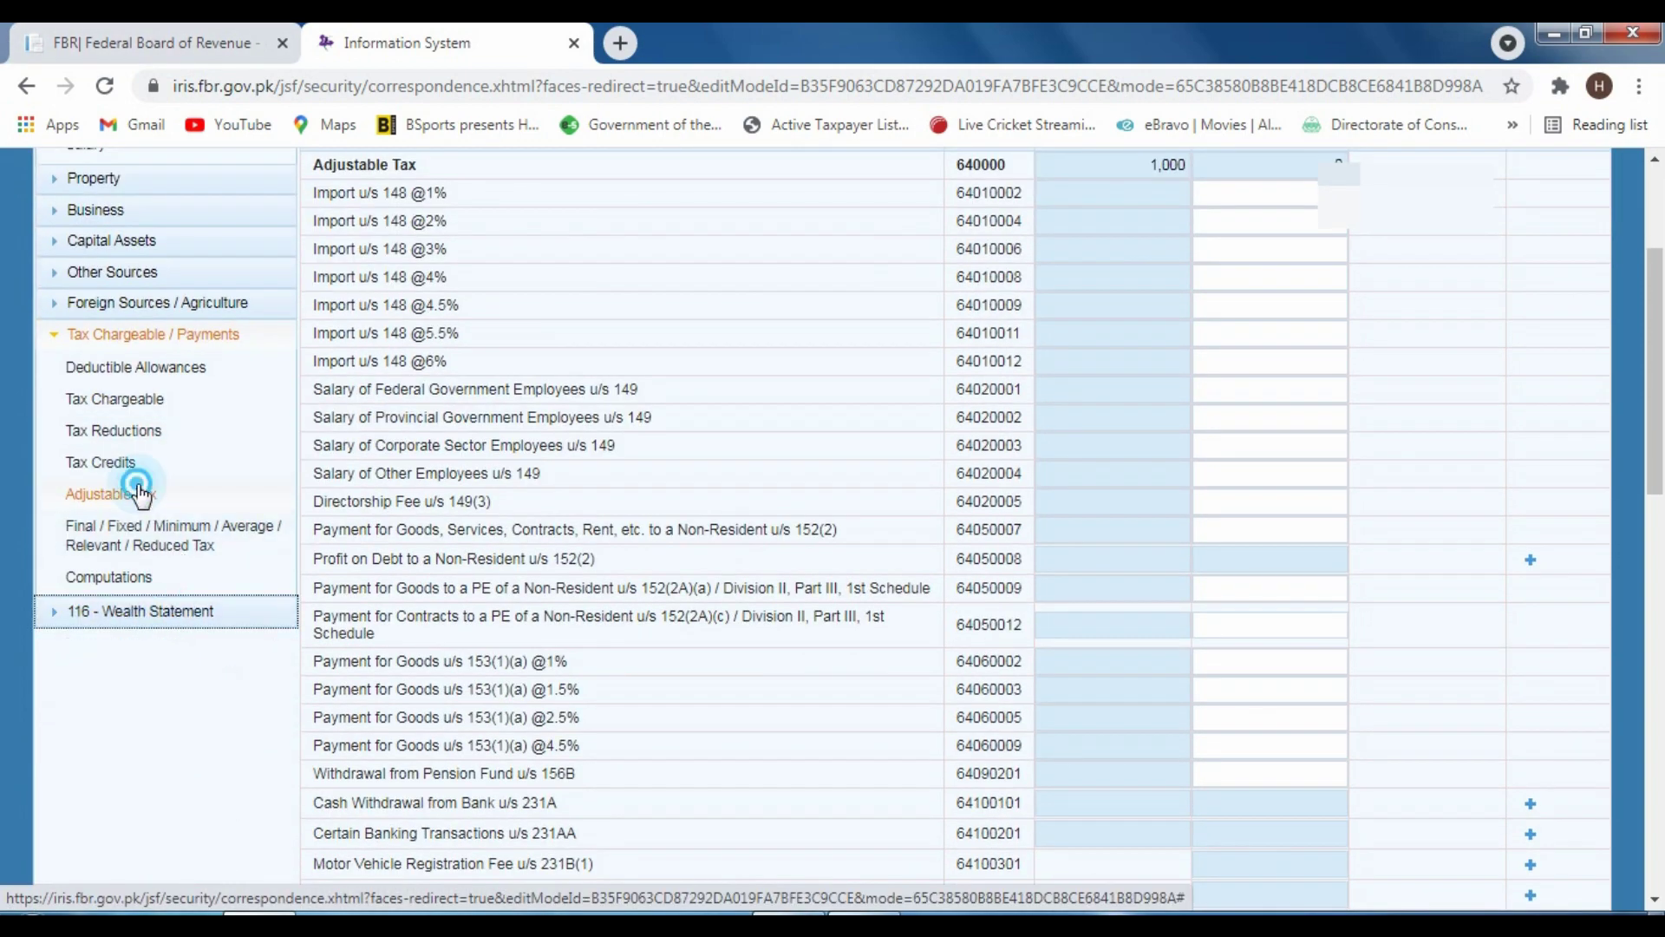
left_click(130, 491)
left_click(136, 340)
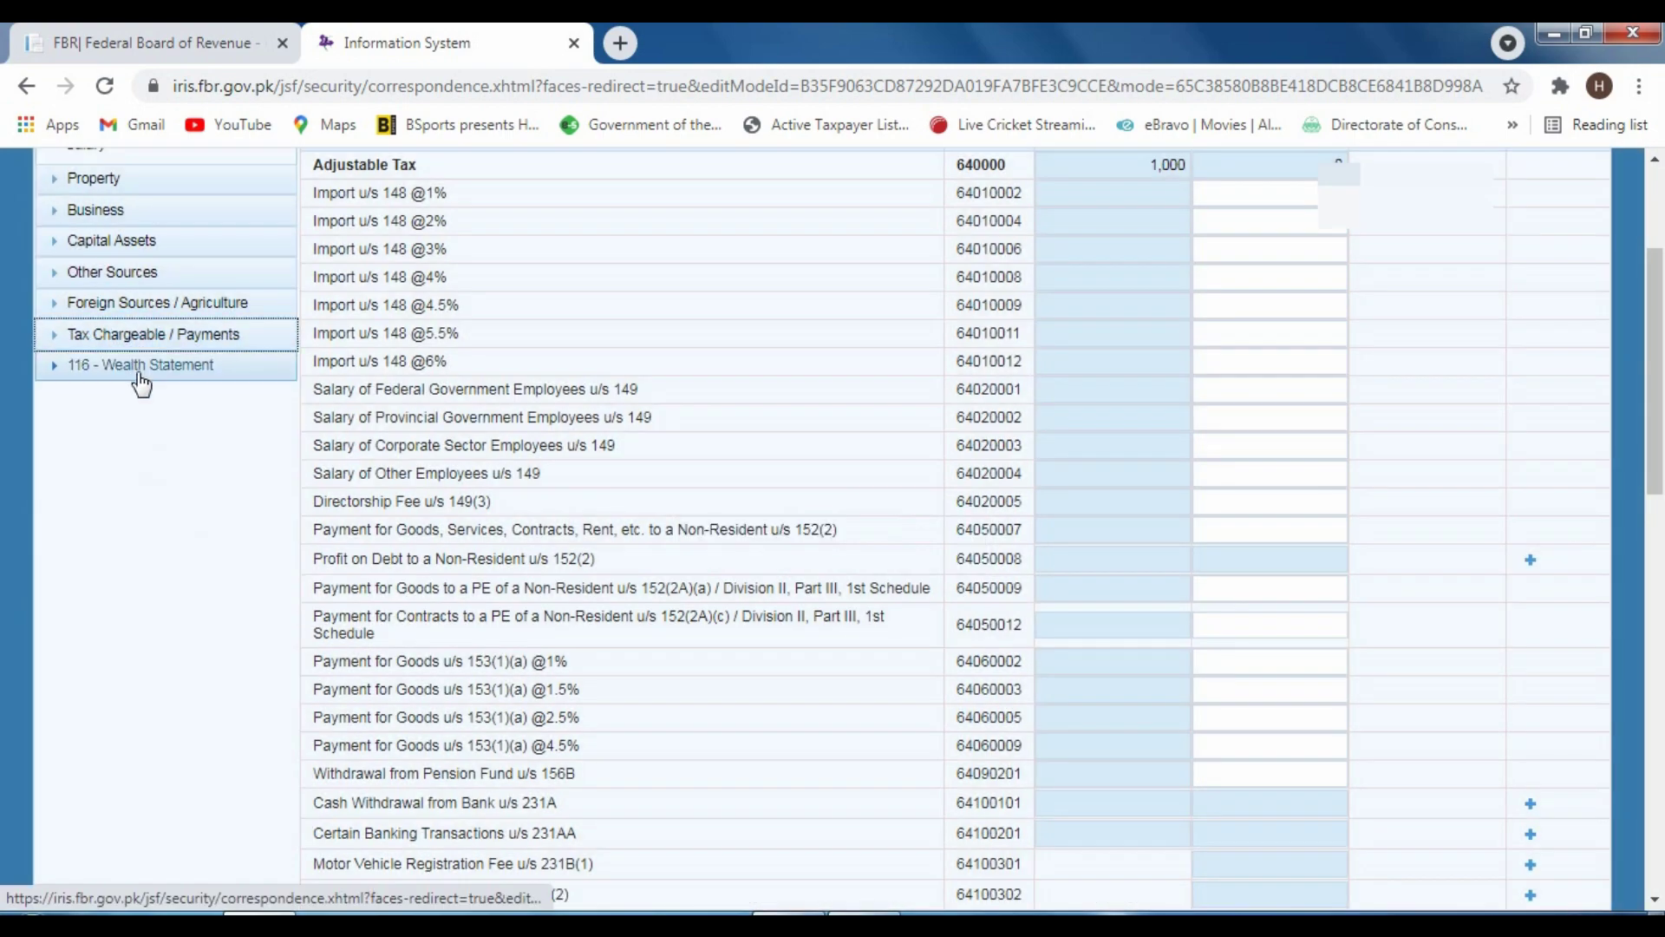
scroll(319, 579, "up", 3)
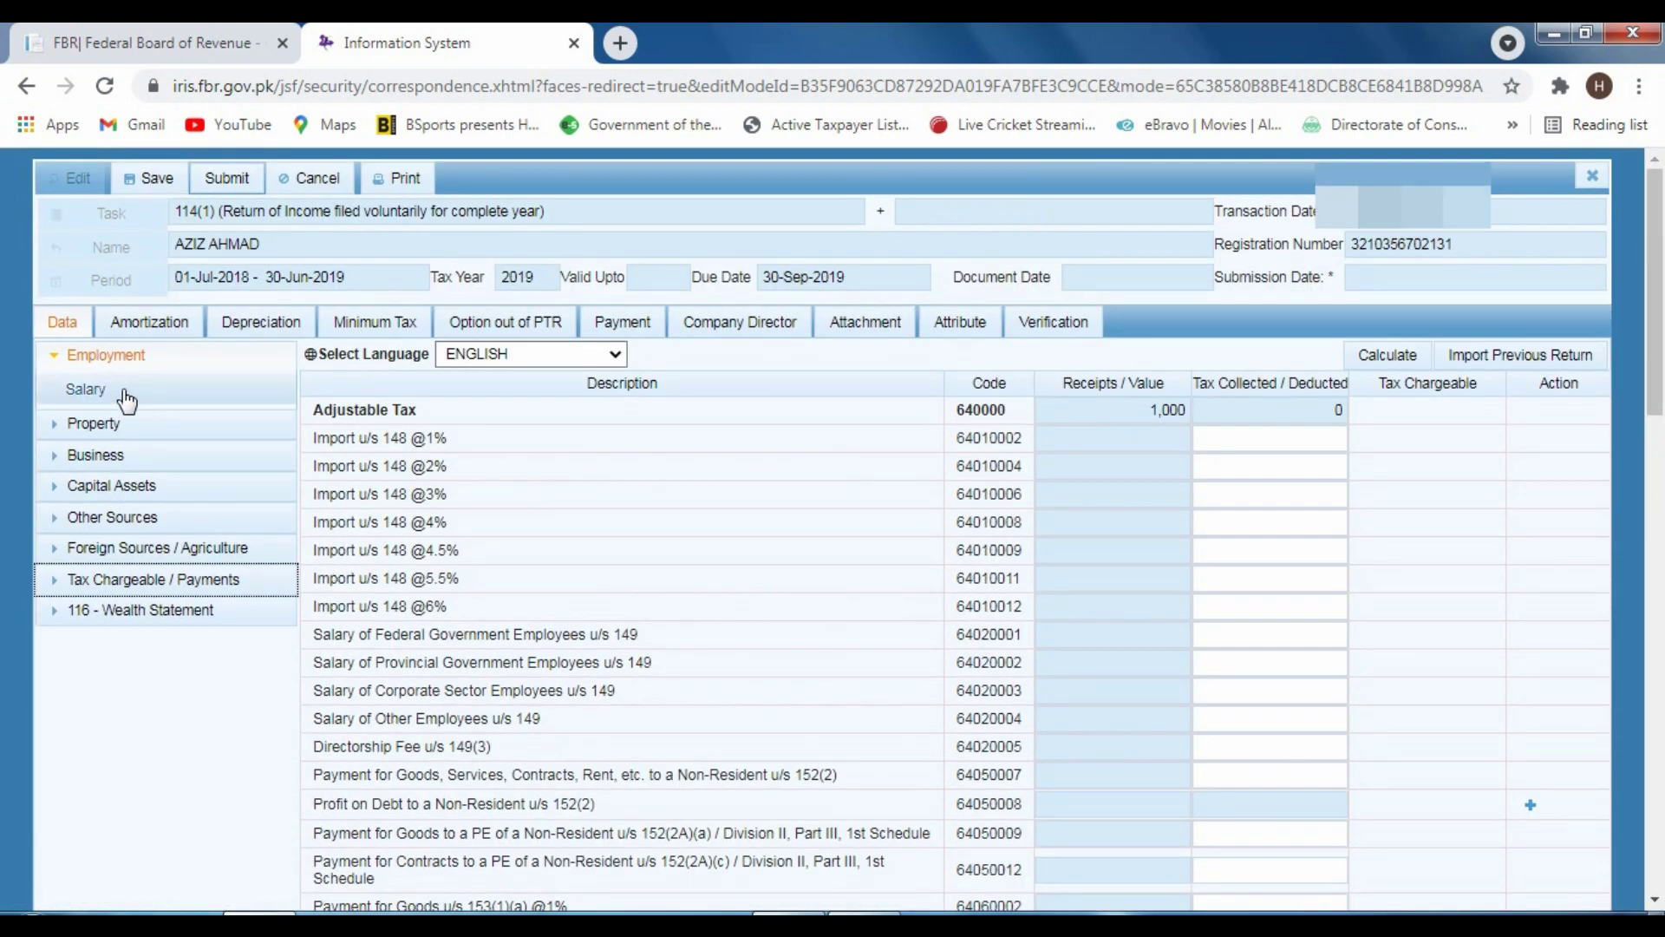
Replace the 650,000 code 1009 salary pay with 40,000 and recalculate so salary income reads 40,000
left_click(122, 389)
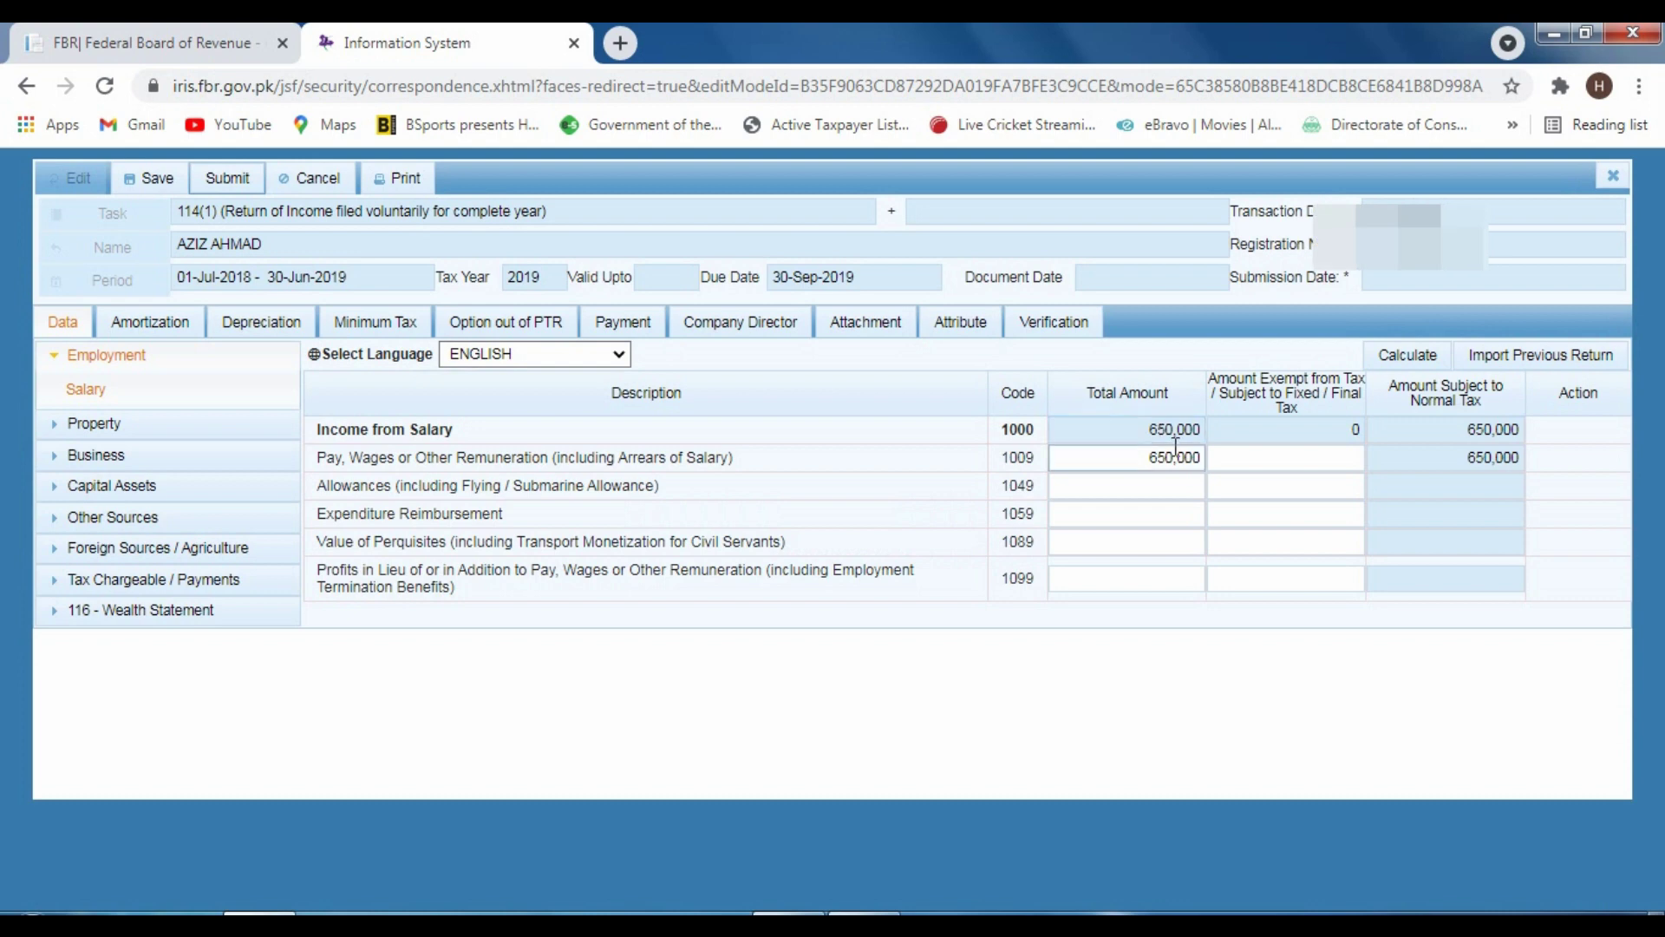
left_click(1100, 463)
key("BackSpace")
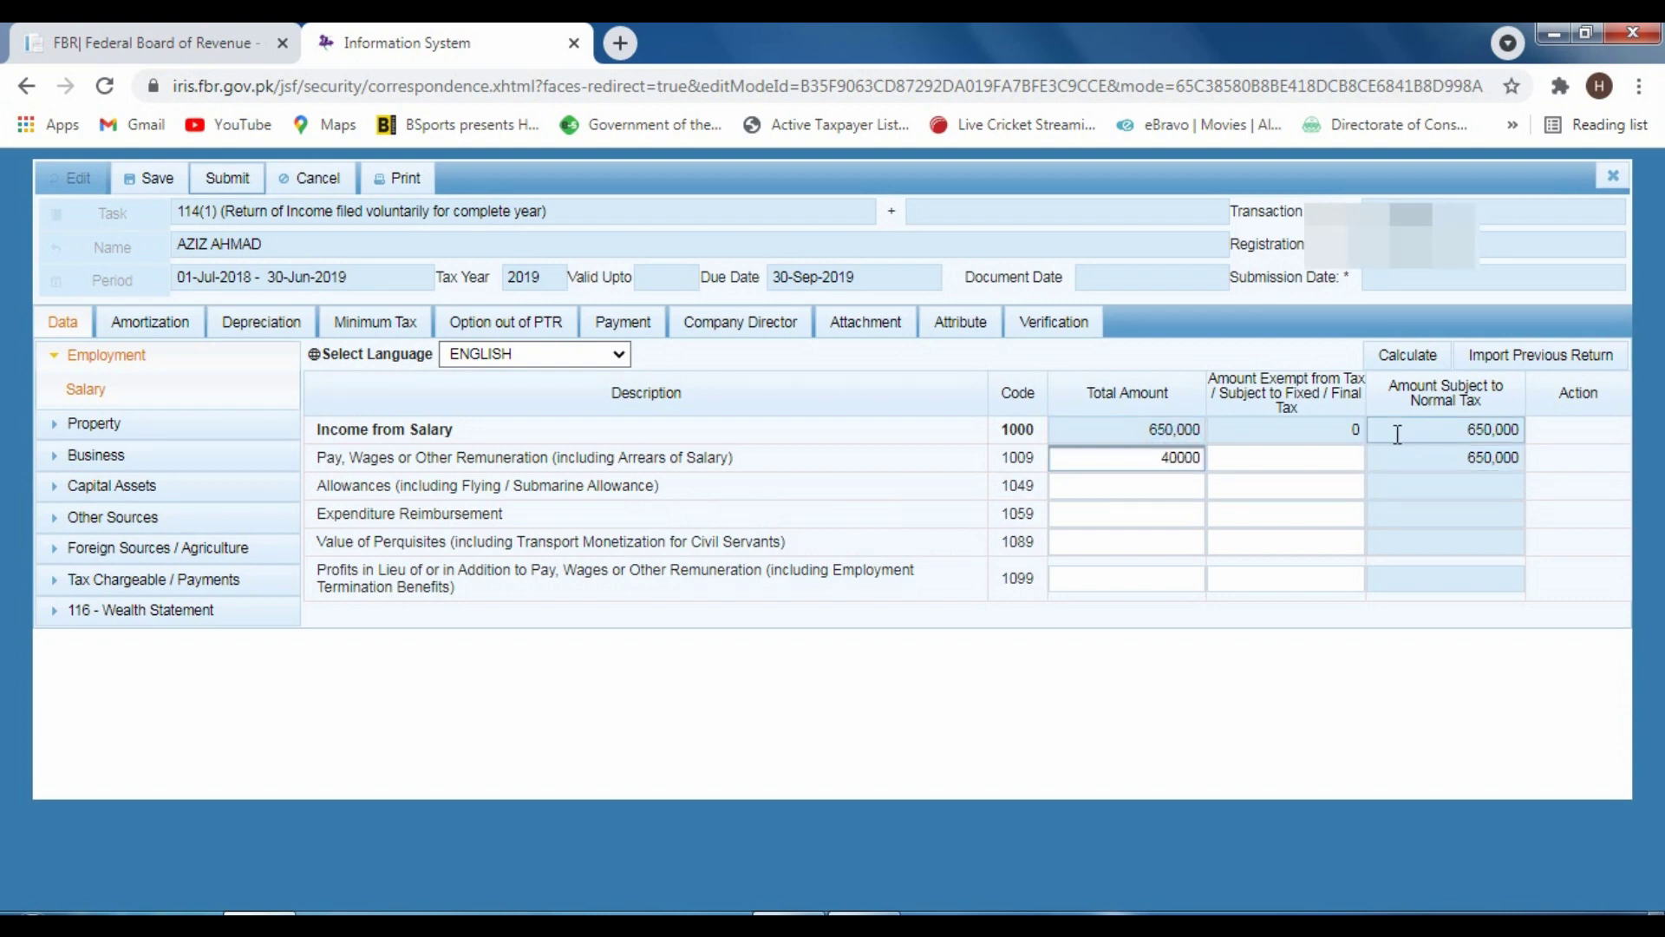
left_click(1399, 357)
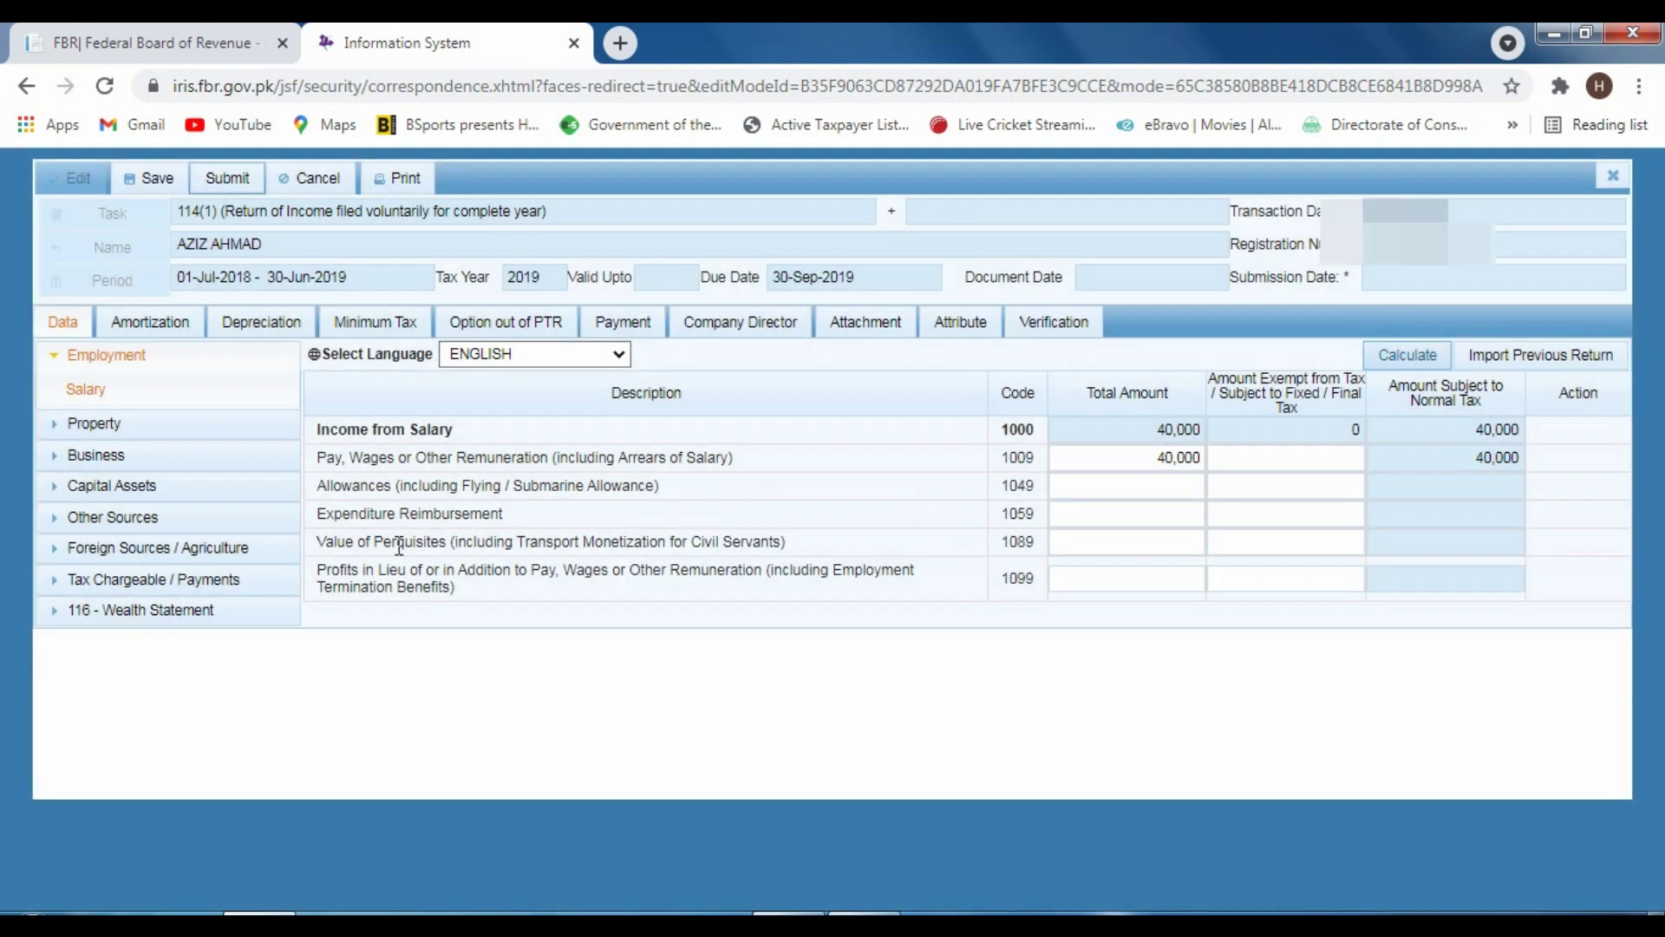
left_click(218, 622)
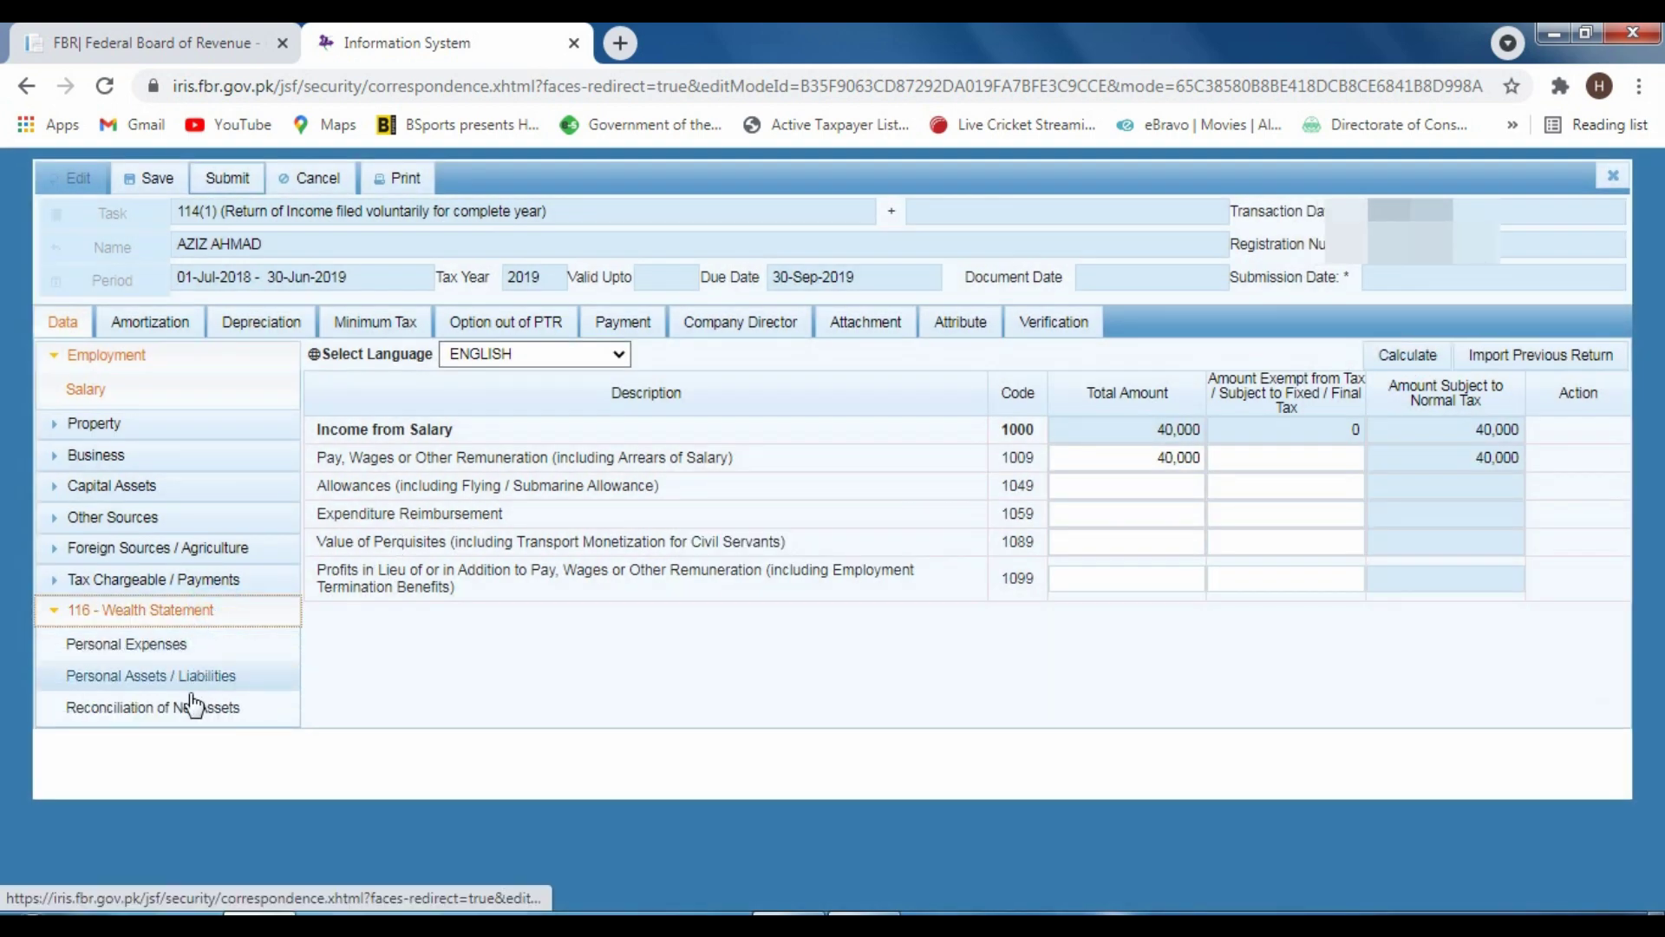
Confirm Reconciliation of Net Assets shows 0 unreconciled, save the return, and go to Verification
left_click(201, 708)
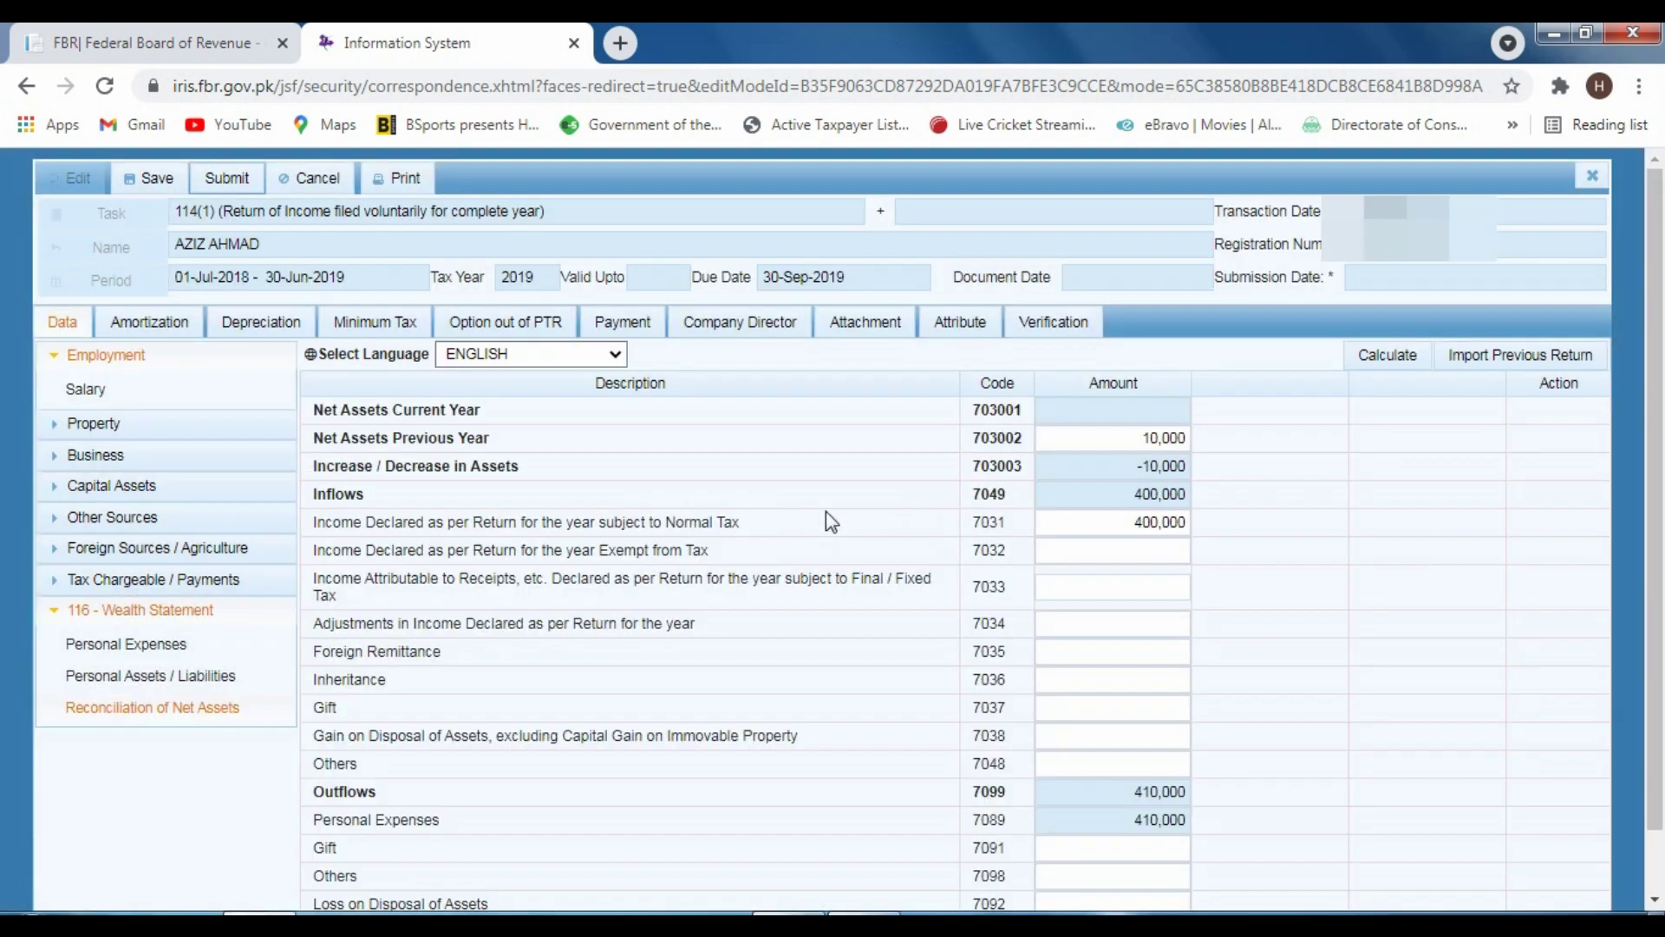
scroll(921, 575, "down", 1)
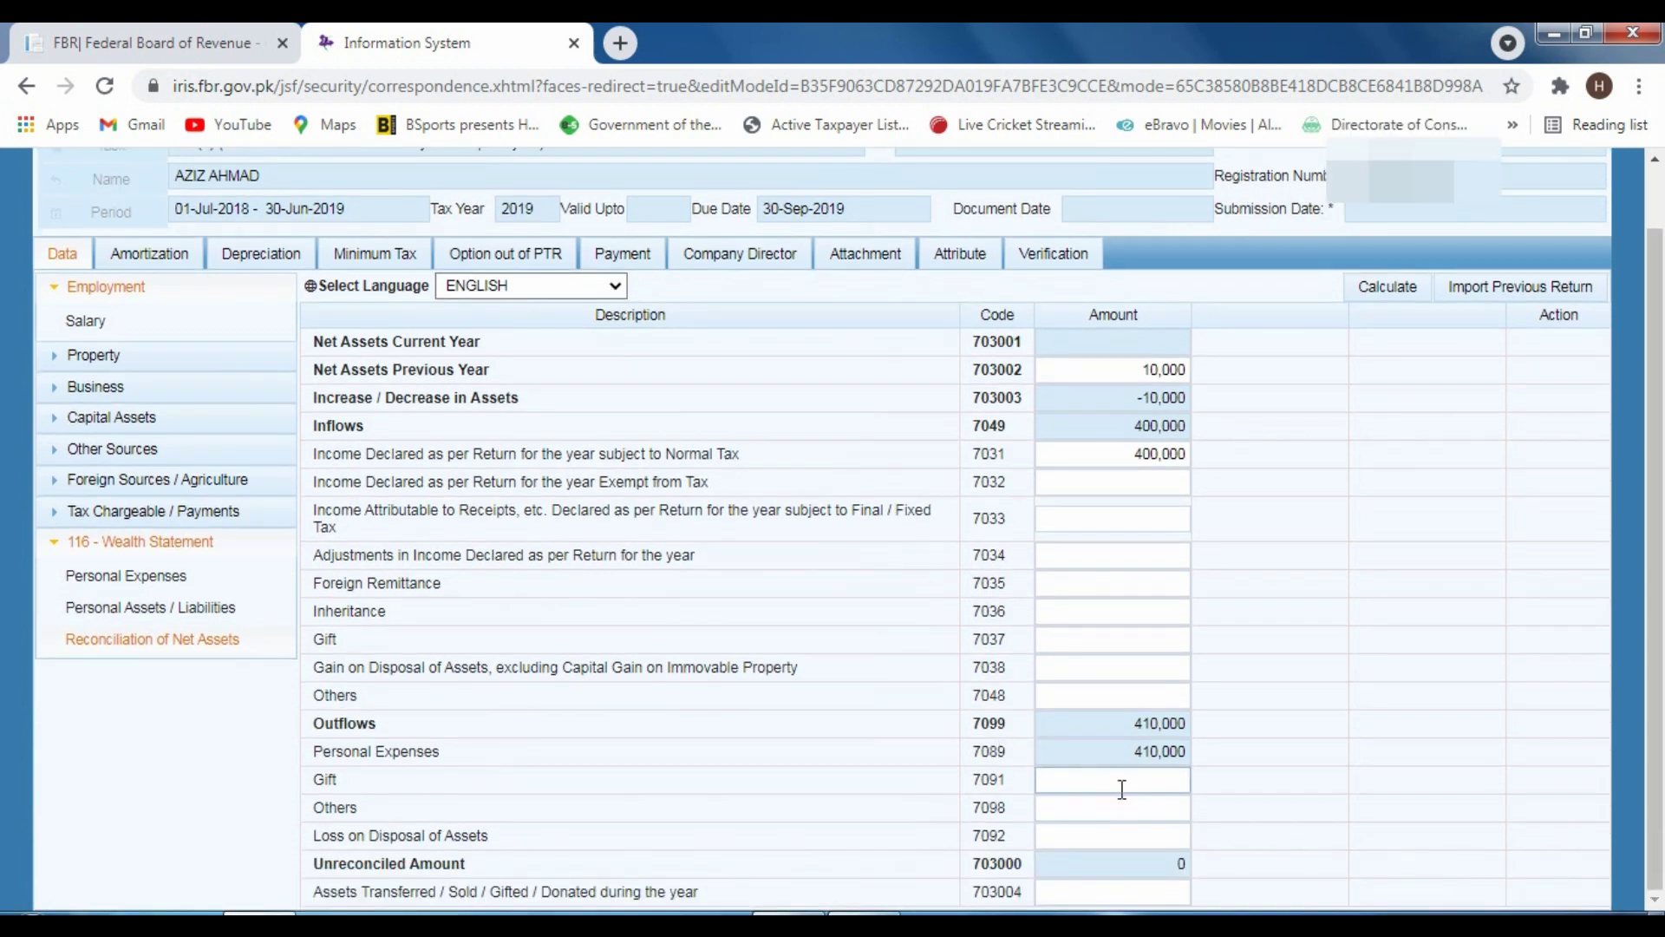
scroll(1123, 785, "up", 1)
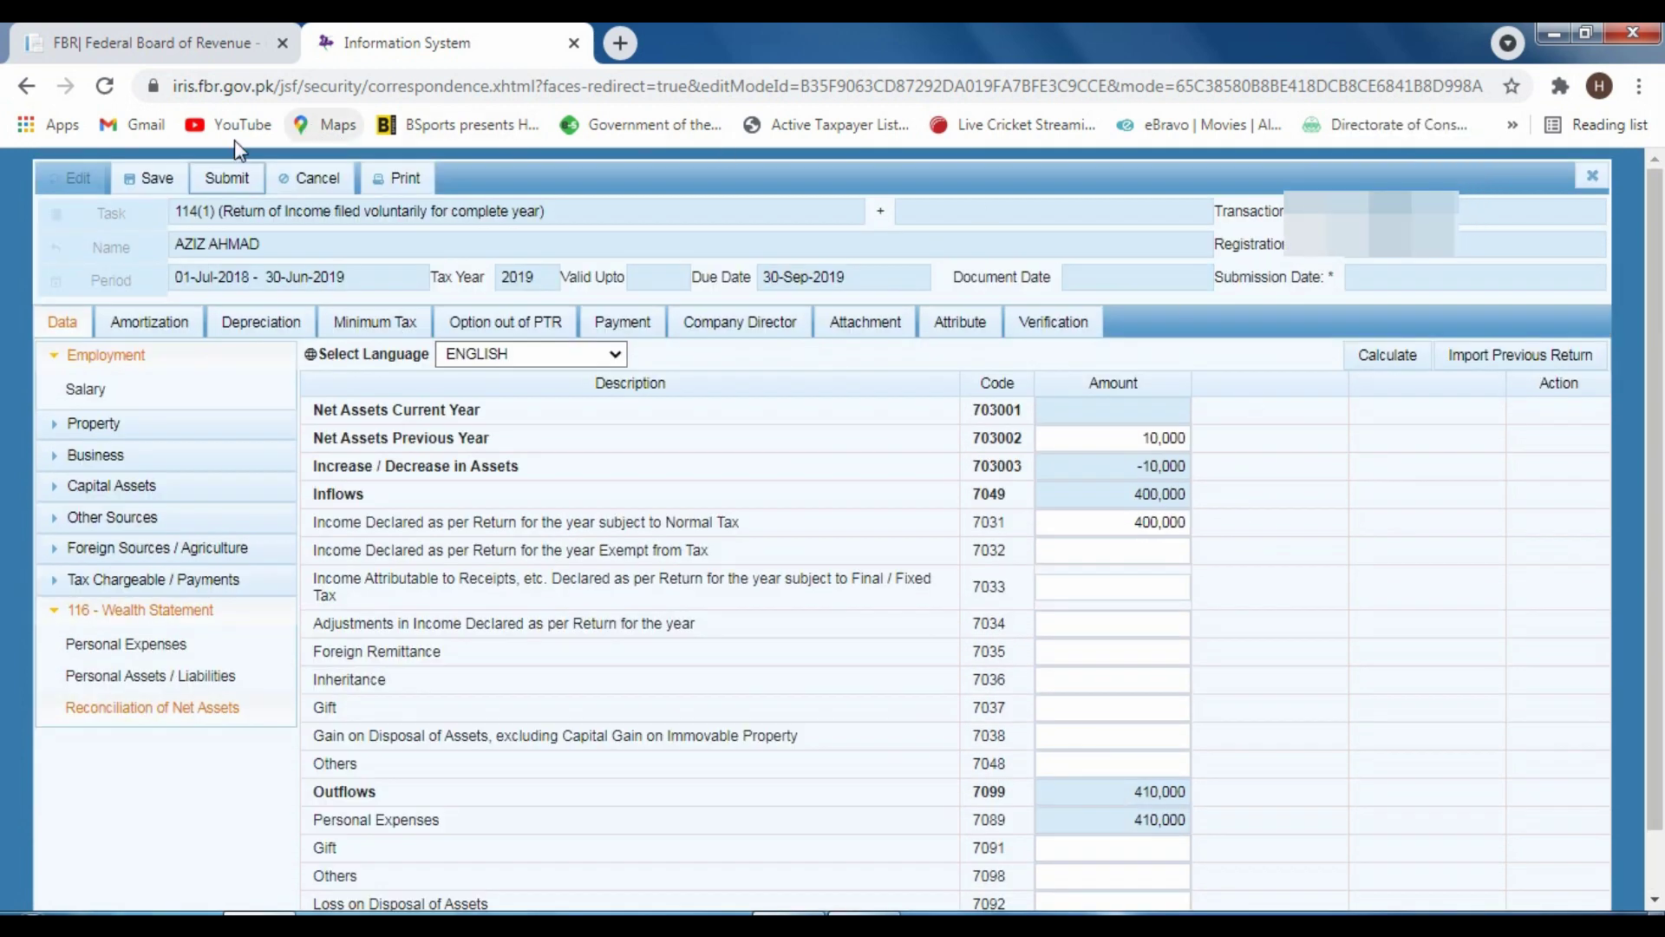
left_click(145, 182)
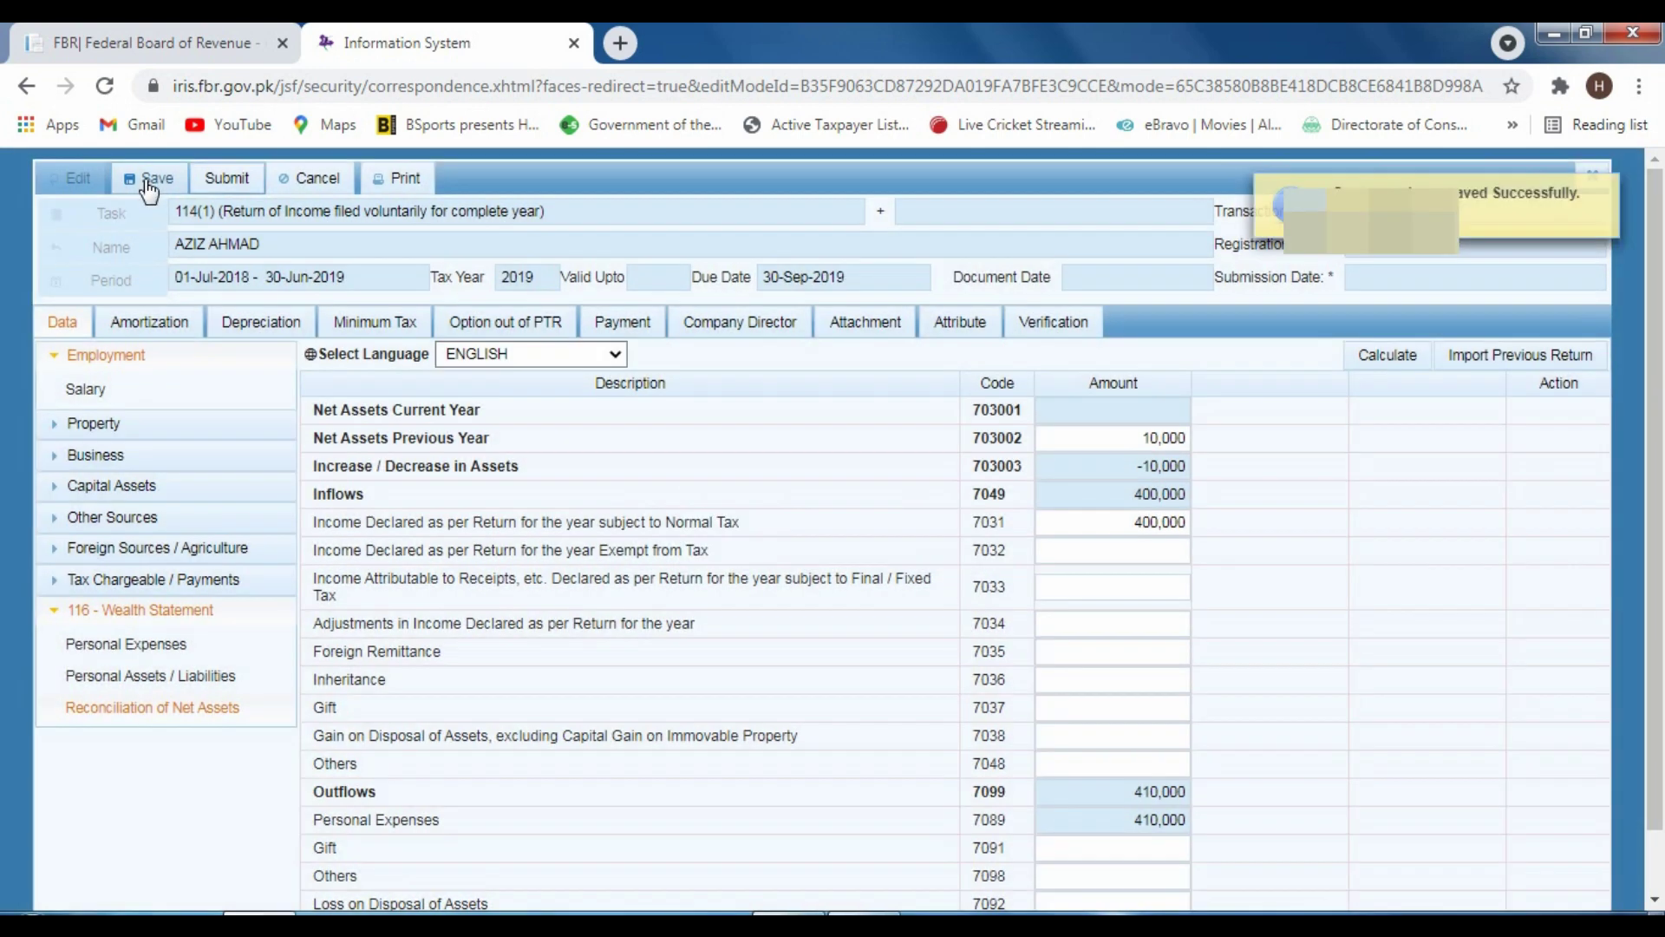
left_click(1054, 329)
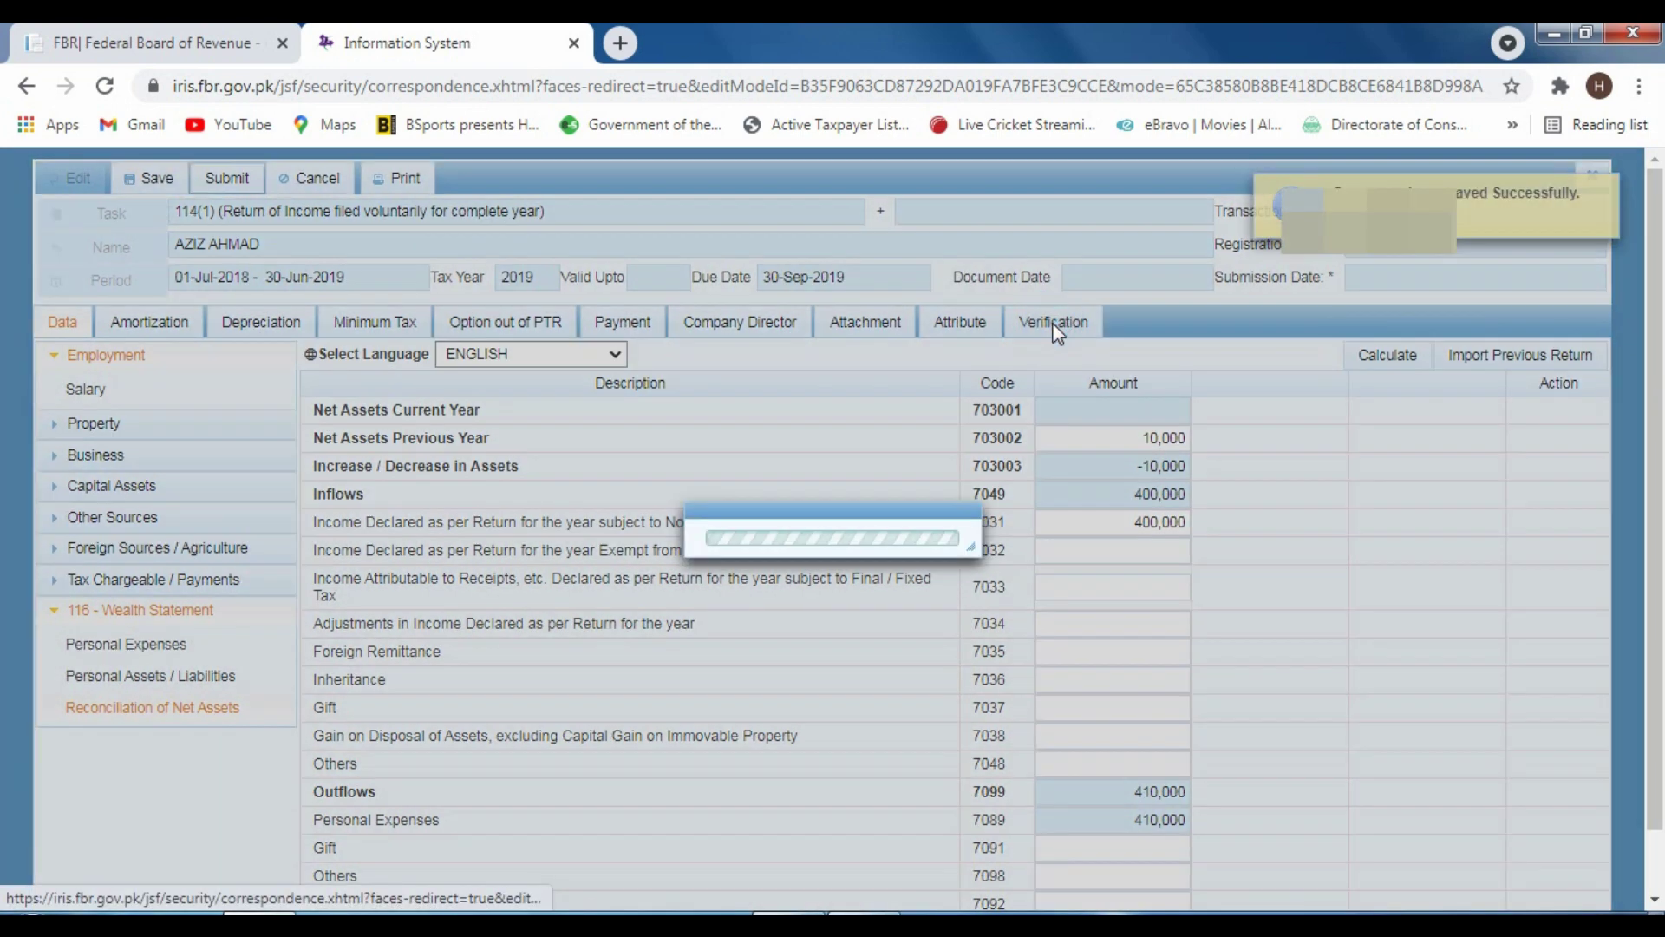
Enter the taxpayer's PIN on the Verification tab and verify it
left_click(139, 443)
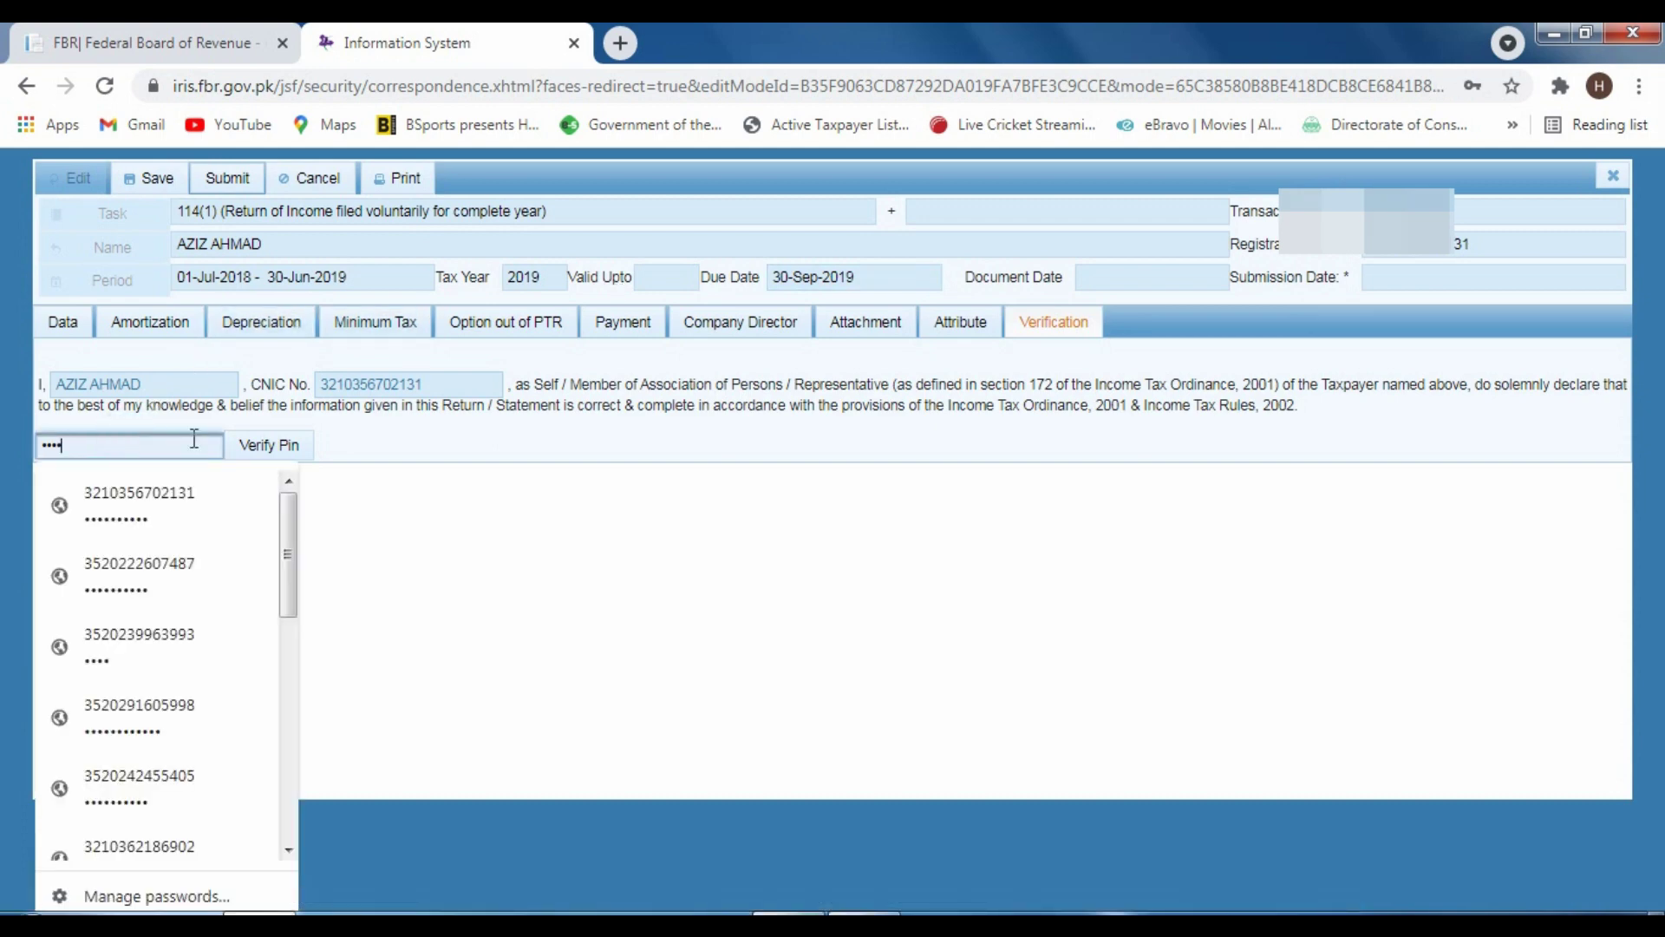
left_click(479, 499)
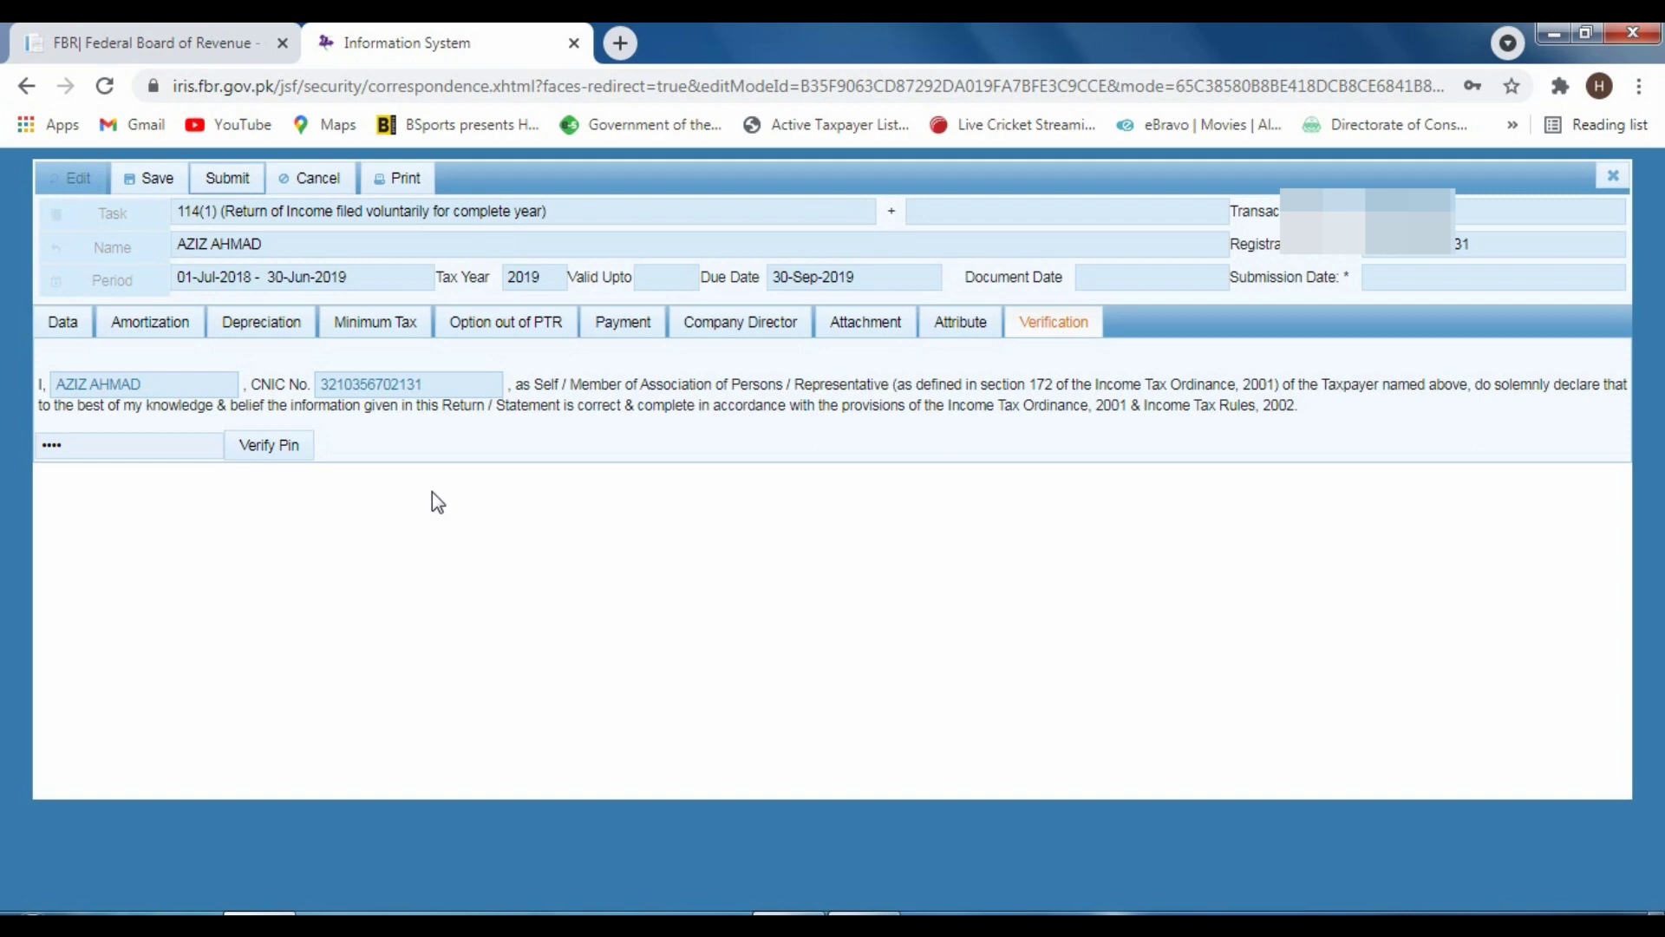
left_click(251, 446)
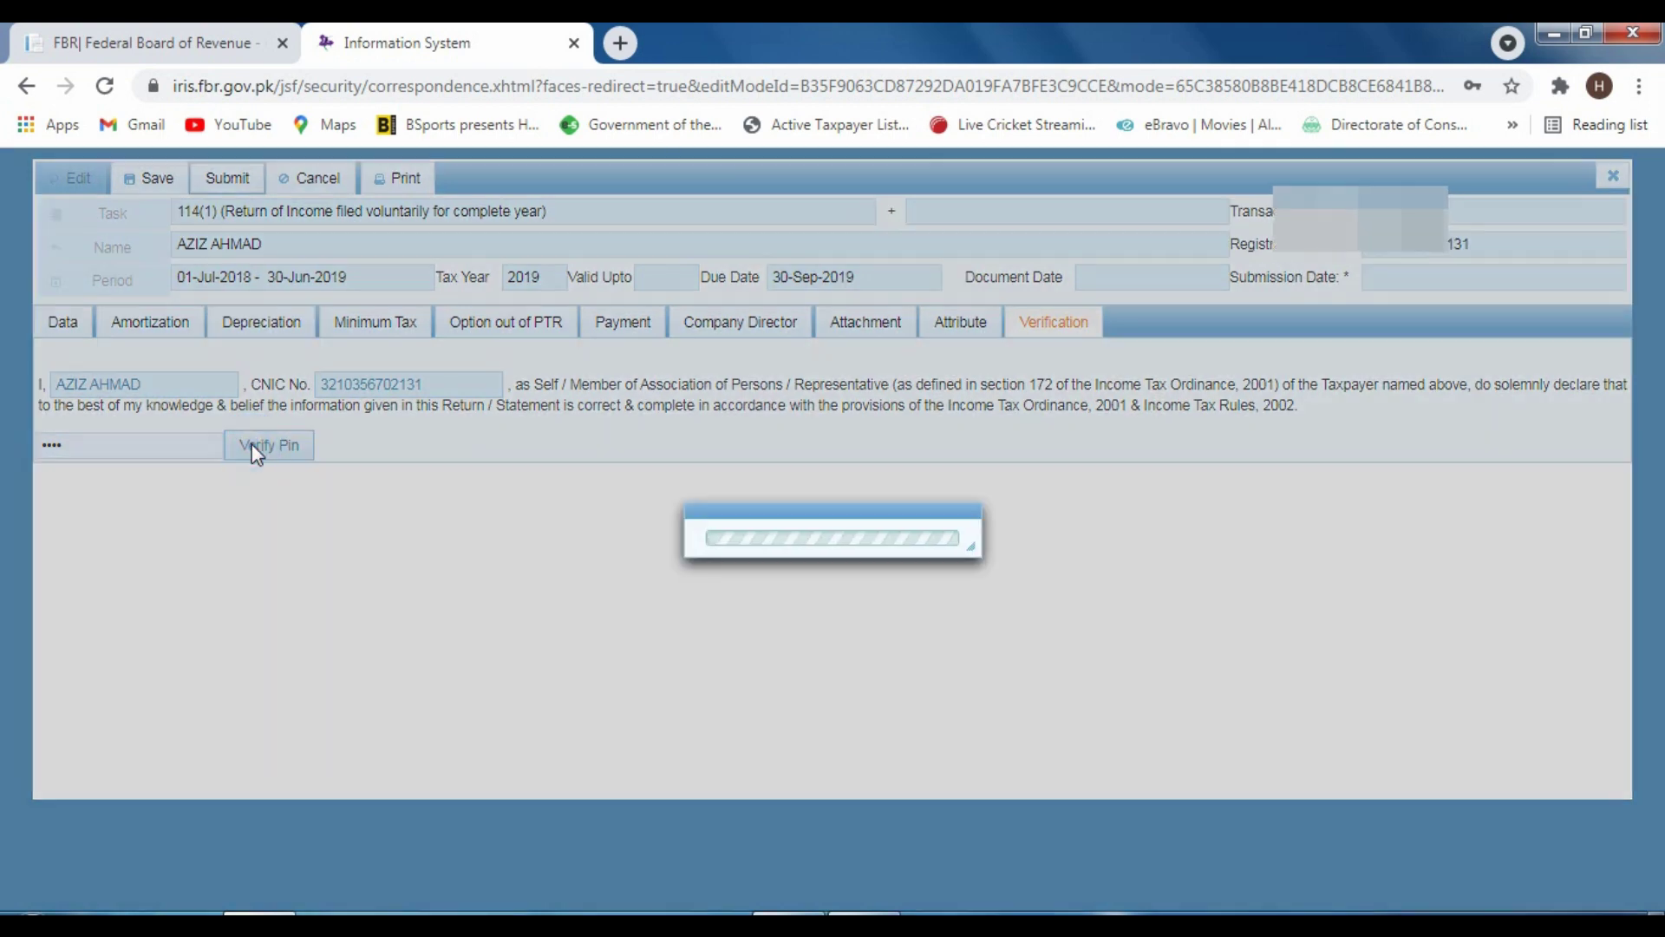
left_click(138, 444)
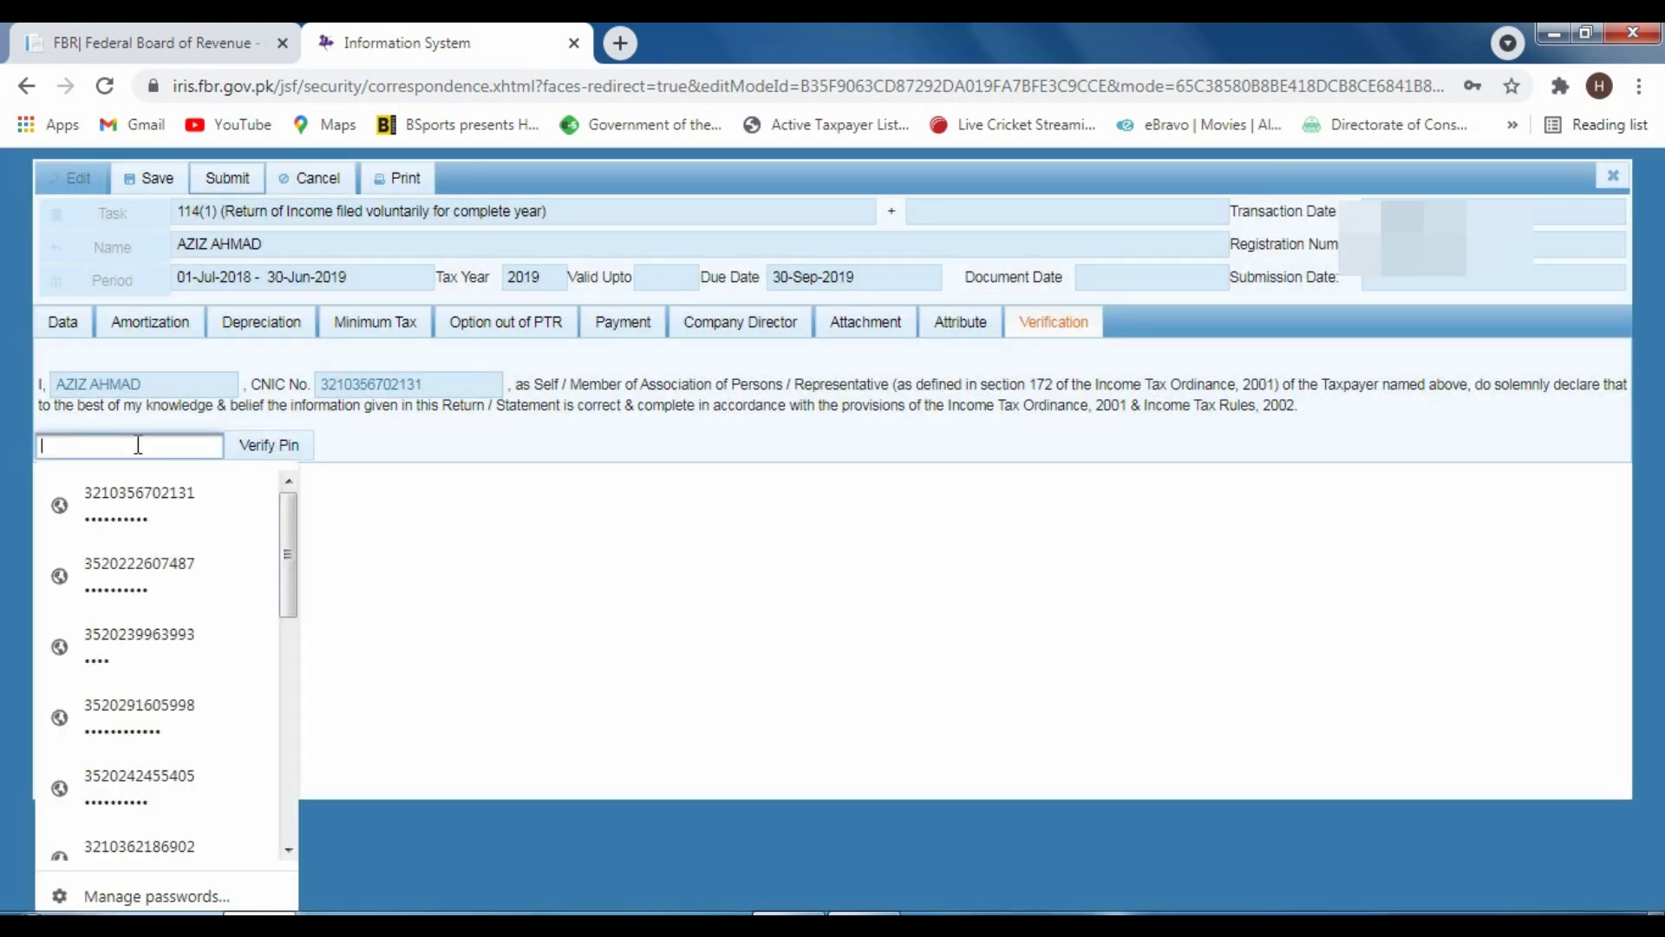
type("4")
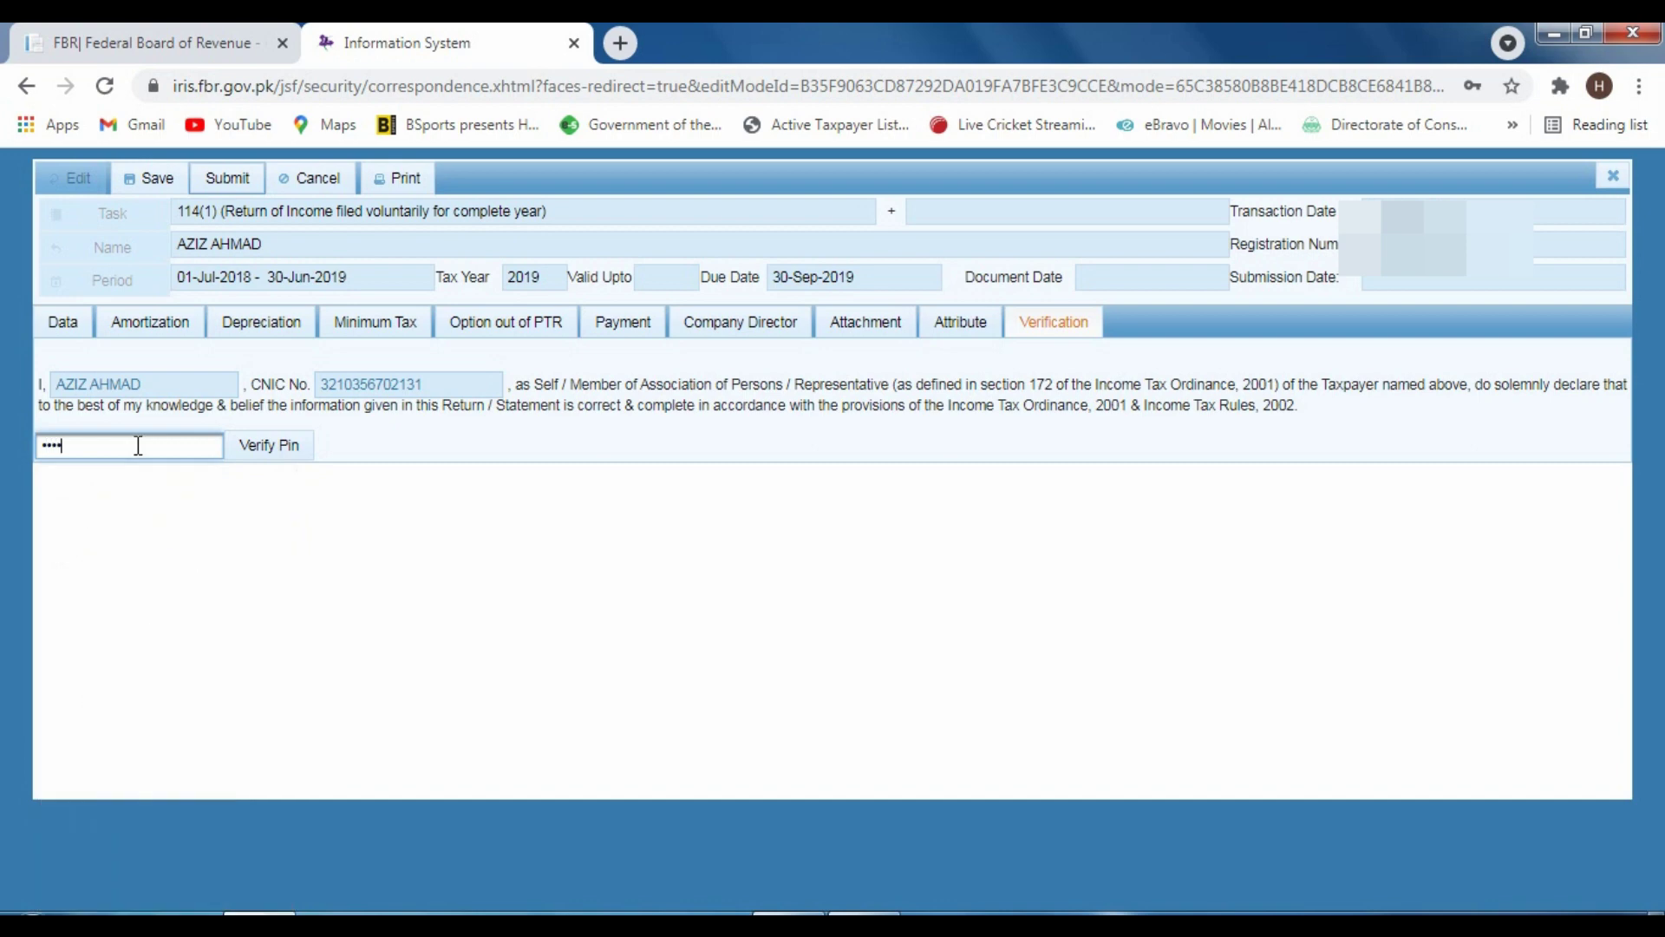
left_click(266, 446)
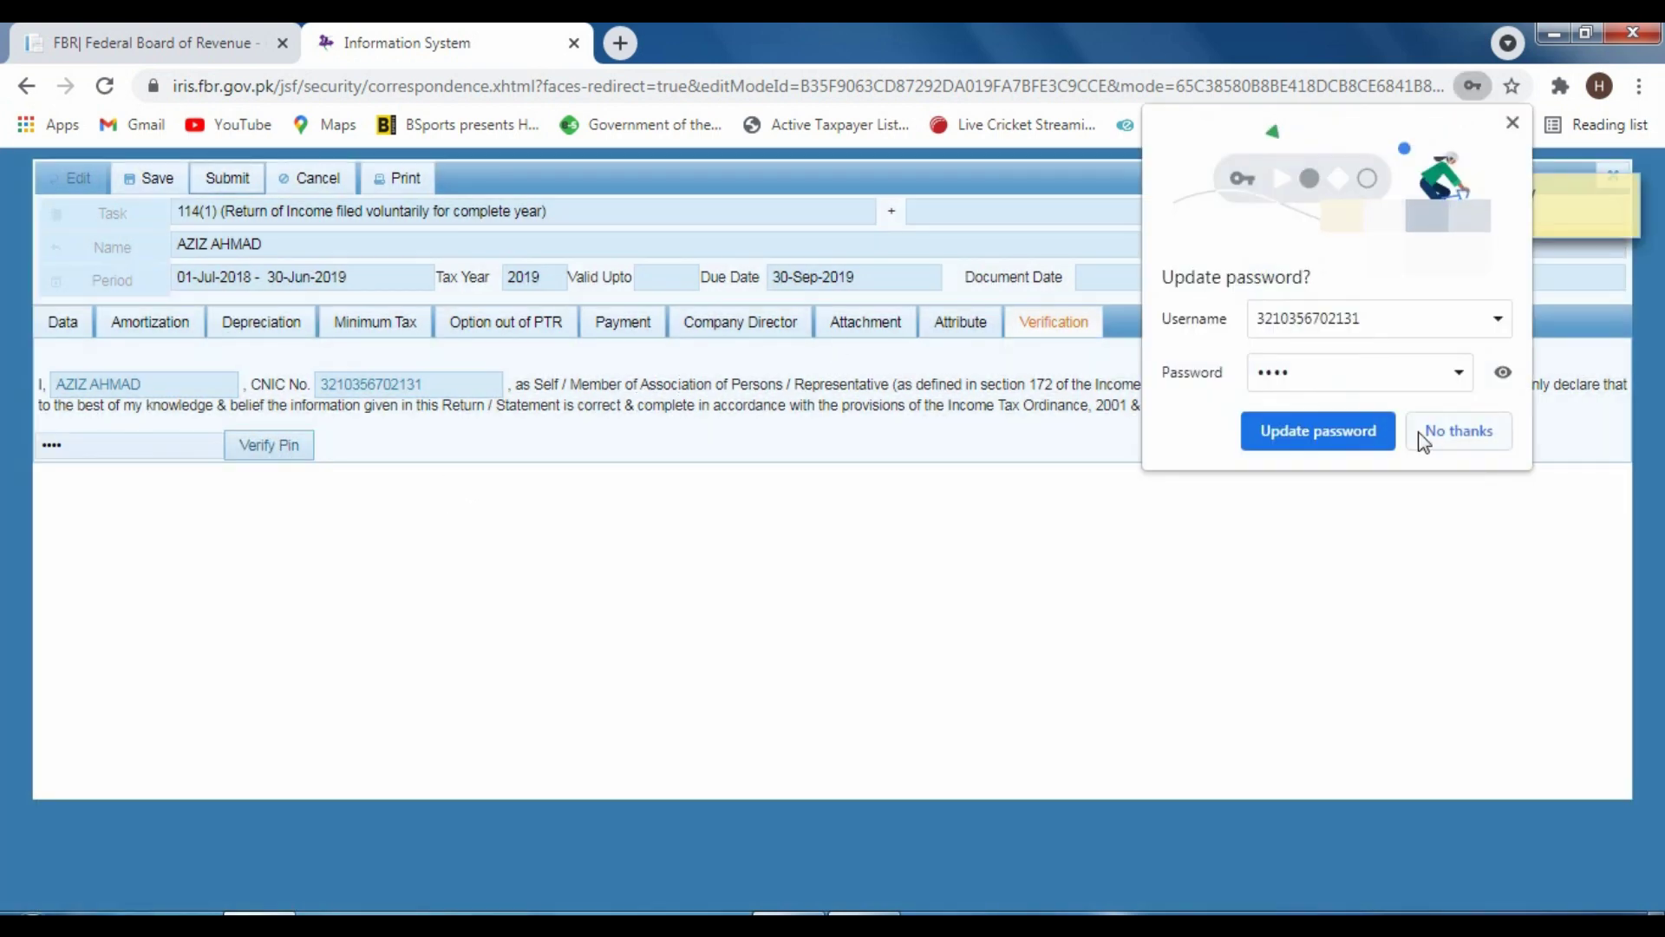
Decline Chrome's update-password prompt and switch to the FBR website tab
left_click(1426, 435)
mouse_move(1531, 202)
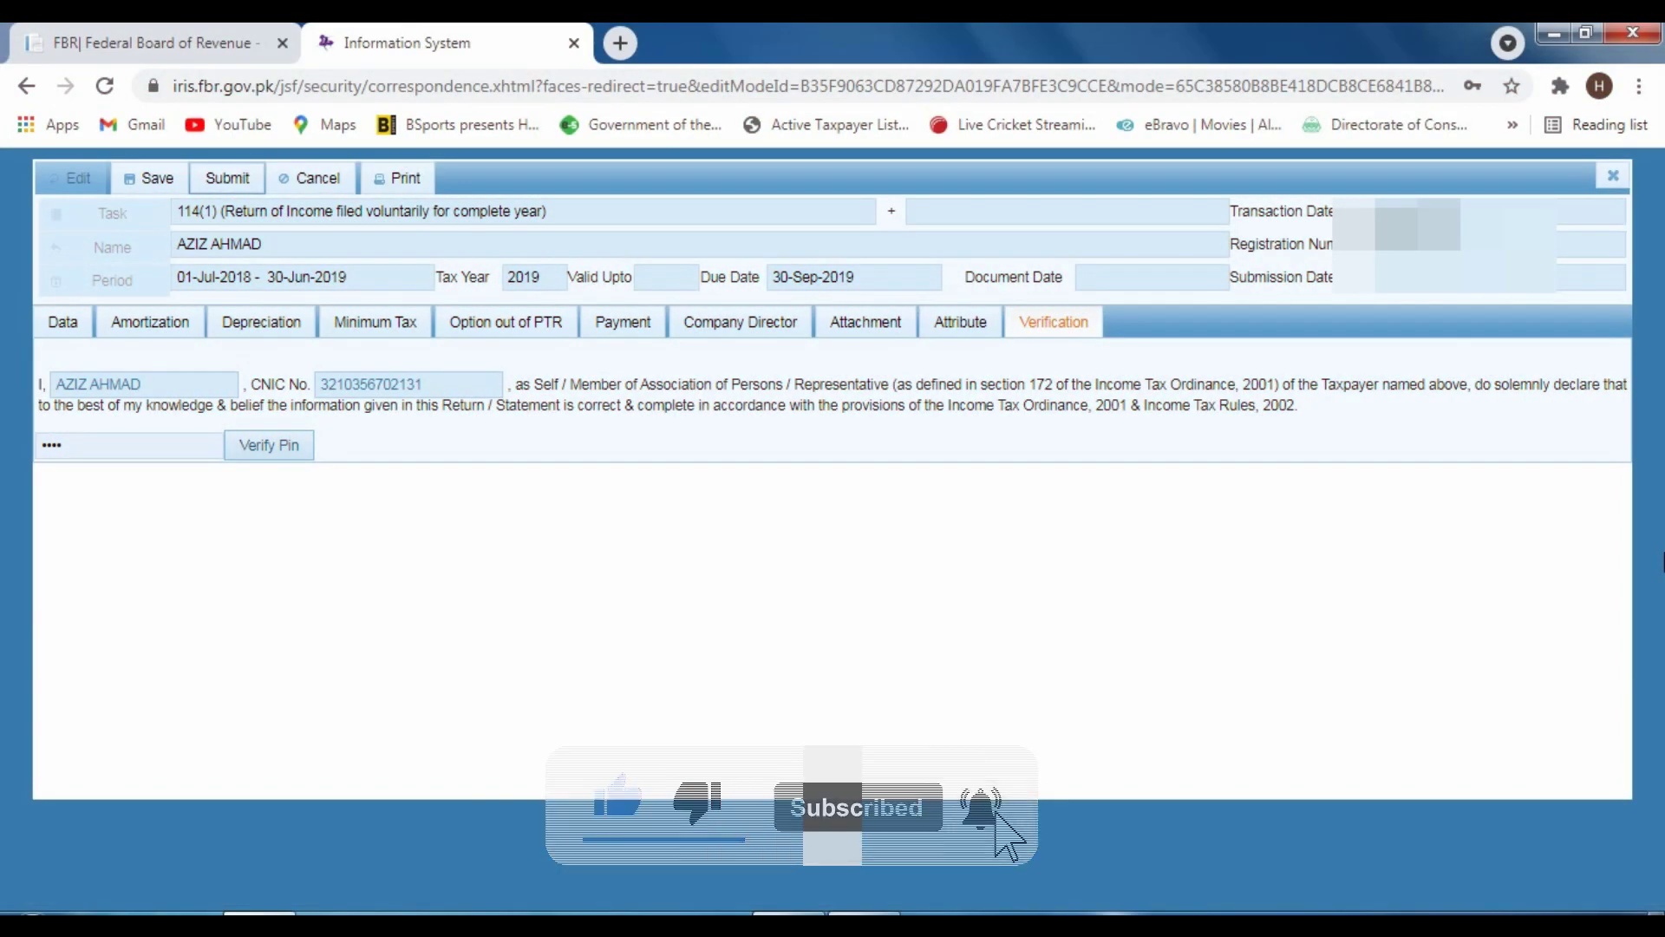
left_click(156, 42)
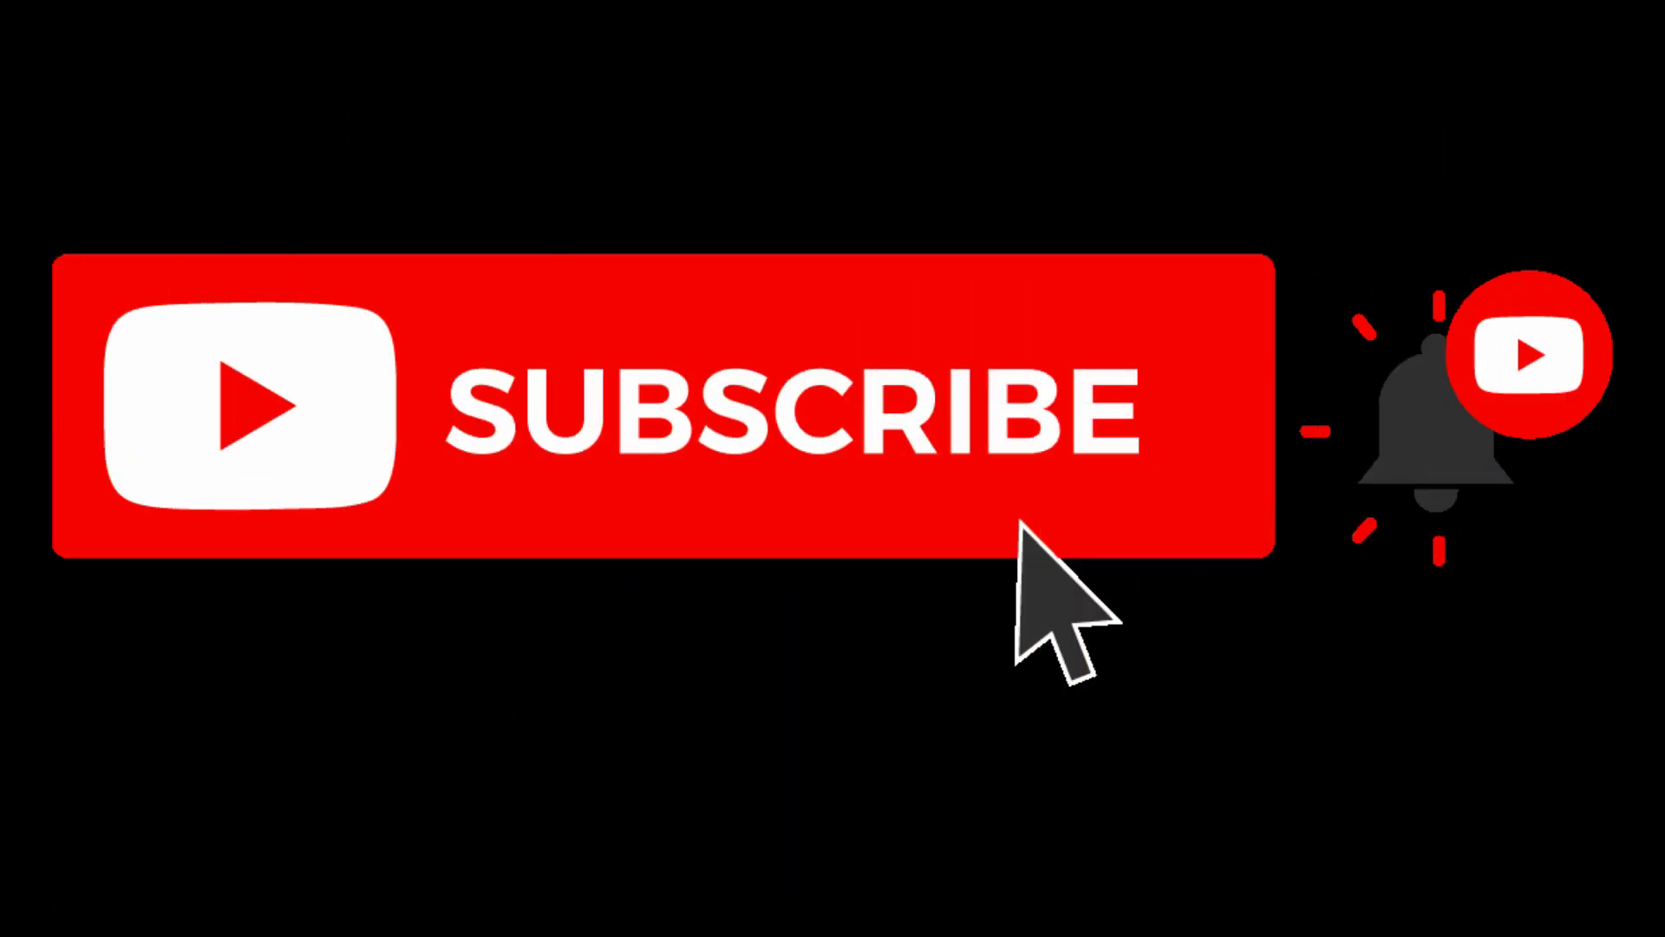